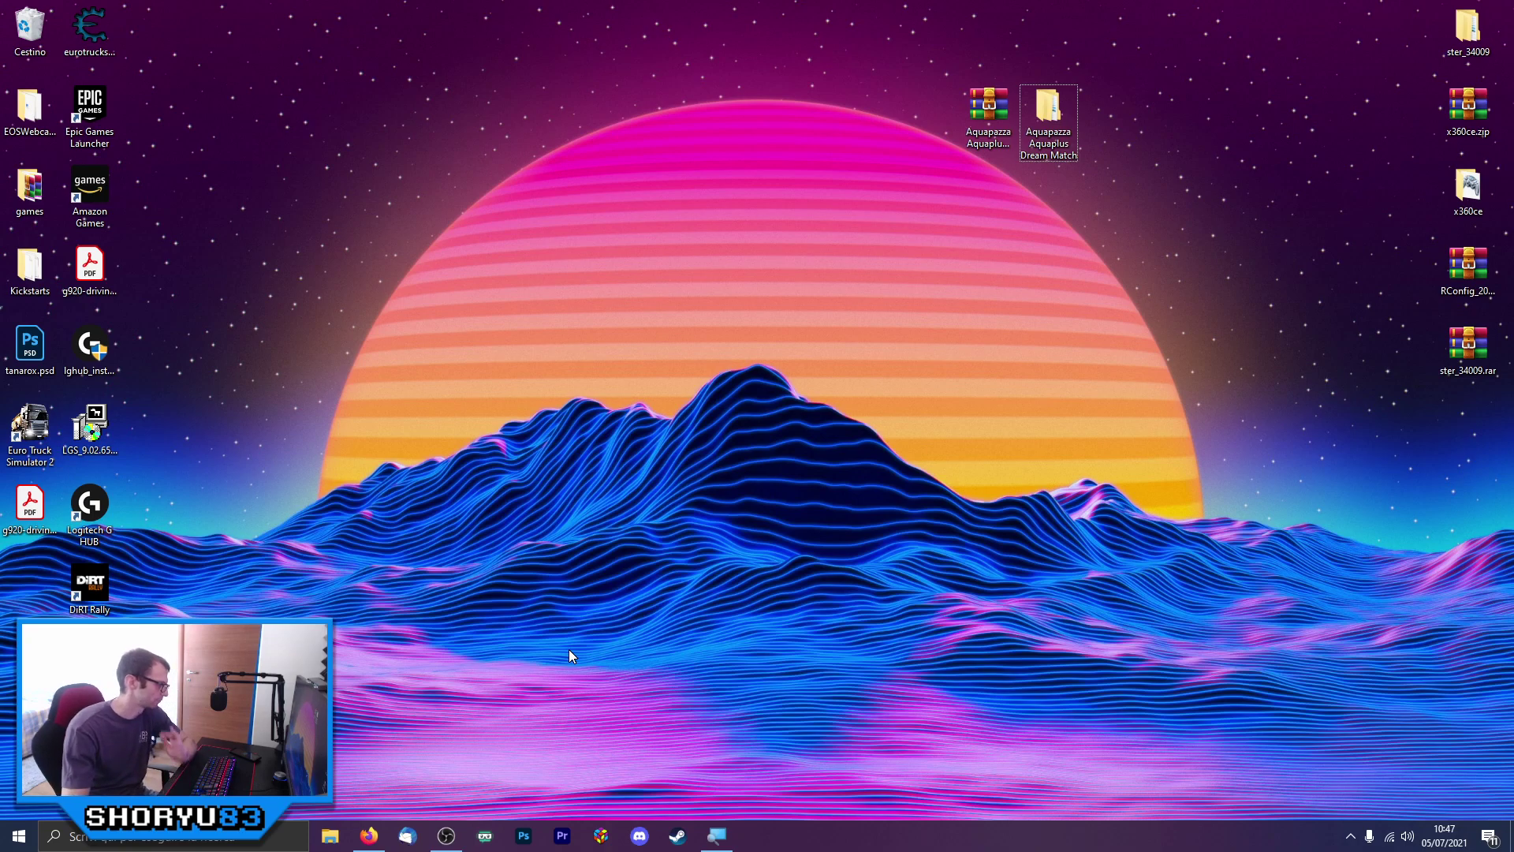
Switch to Firefox and review the features and supported arcade systems listed on the TeknoParrot site's About page
{"action": "left_click", "coordinate": [369, 835]}
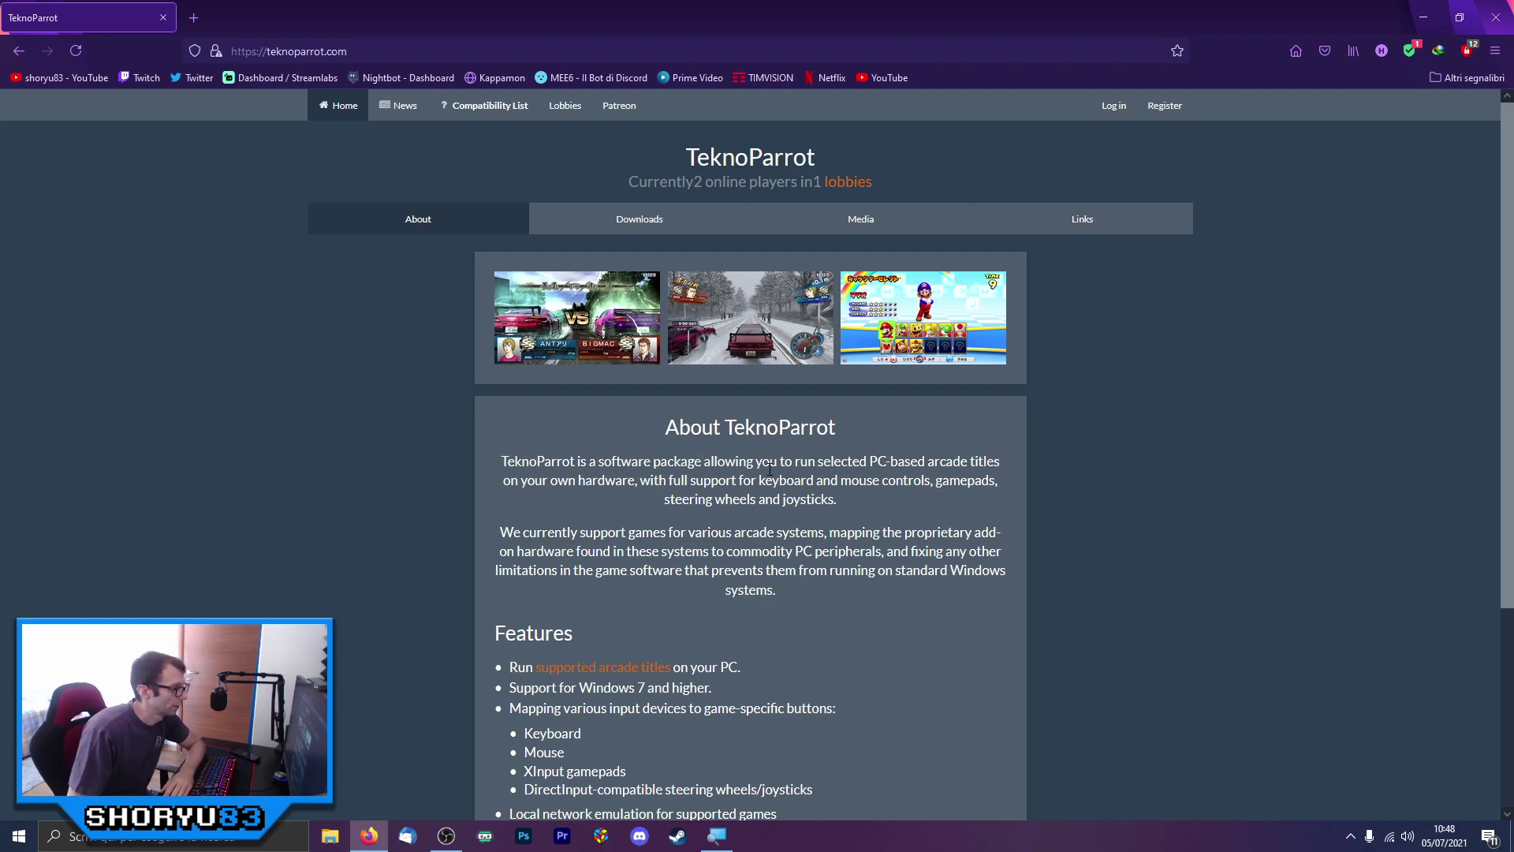
{"action": "scroll", "coordinate": [740, 465], "scroll_direction": "down", "scroll_amount": 3}
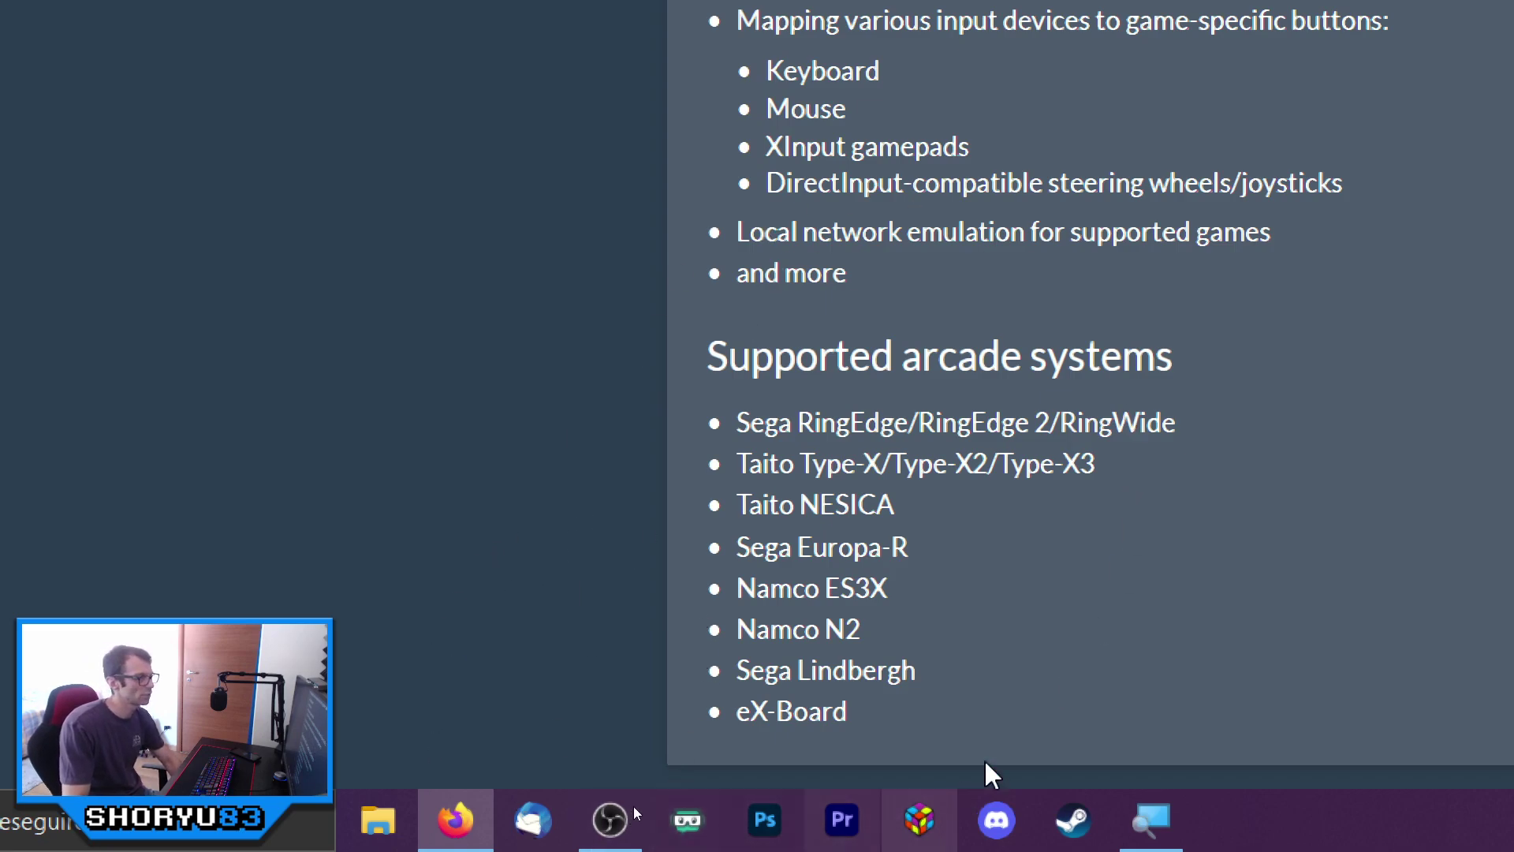
{"action": "left_click_drag", "start_coordinate": [948, 719], "coordinate": [718, 422]}
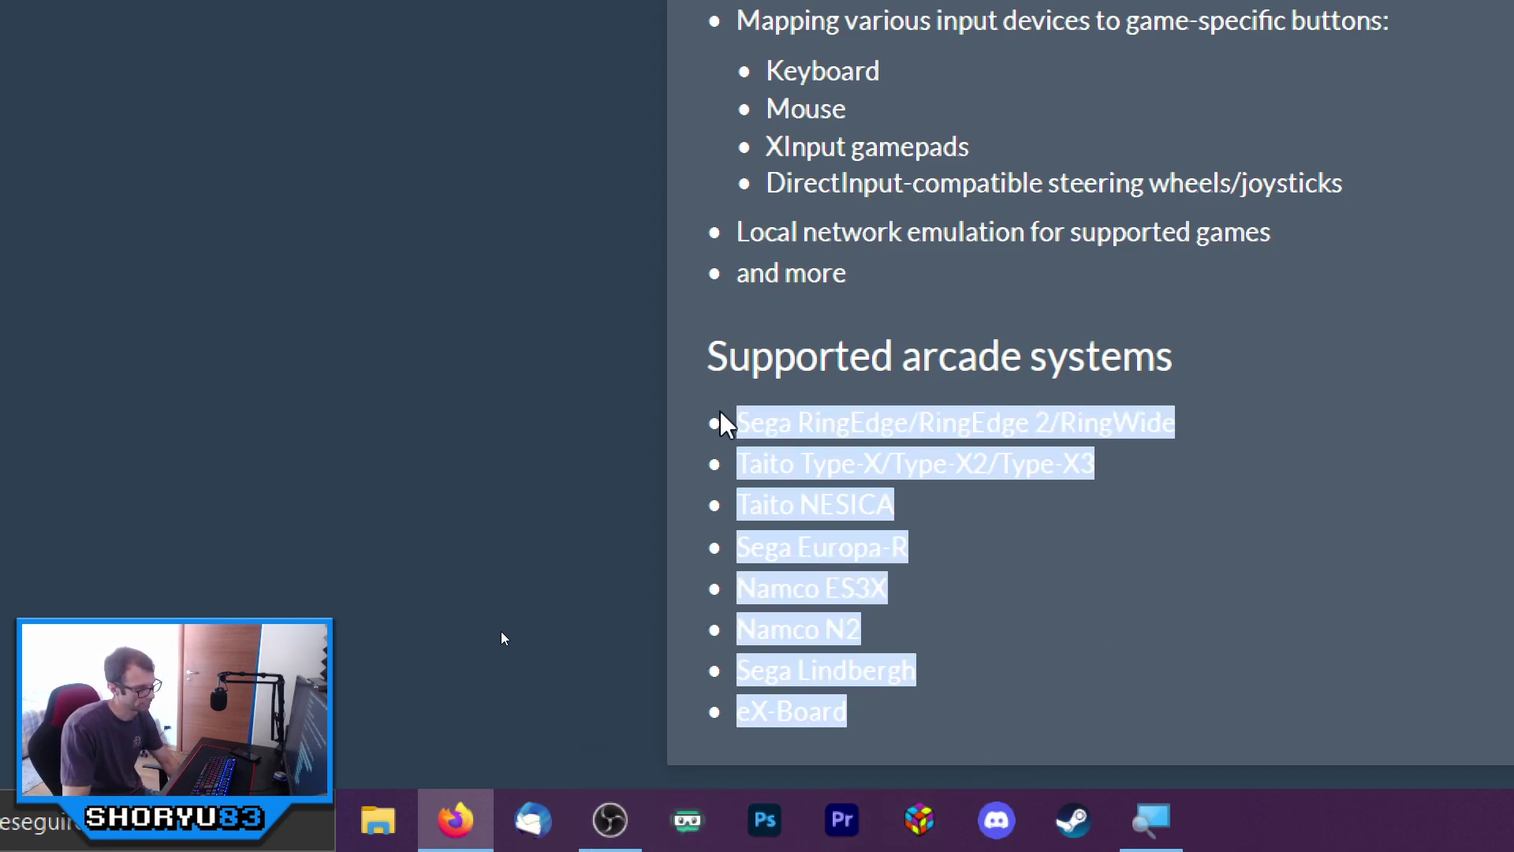
{"action": "left_click", "coordinate": [1088, 665]}
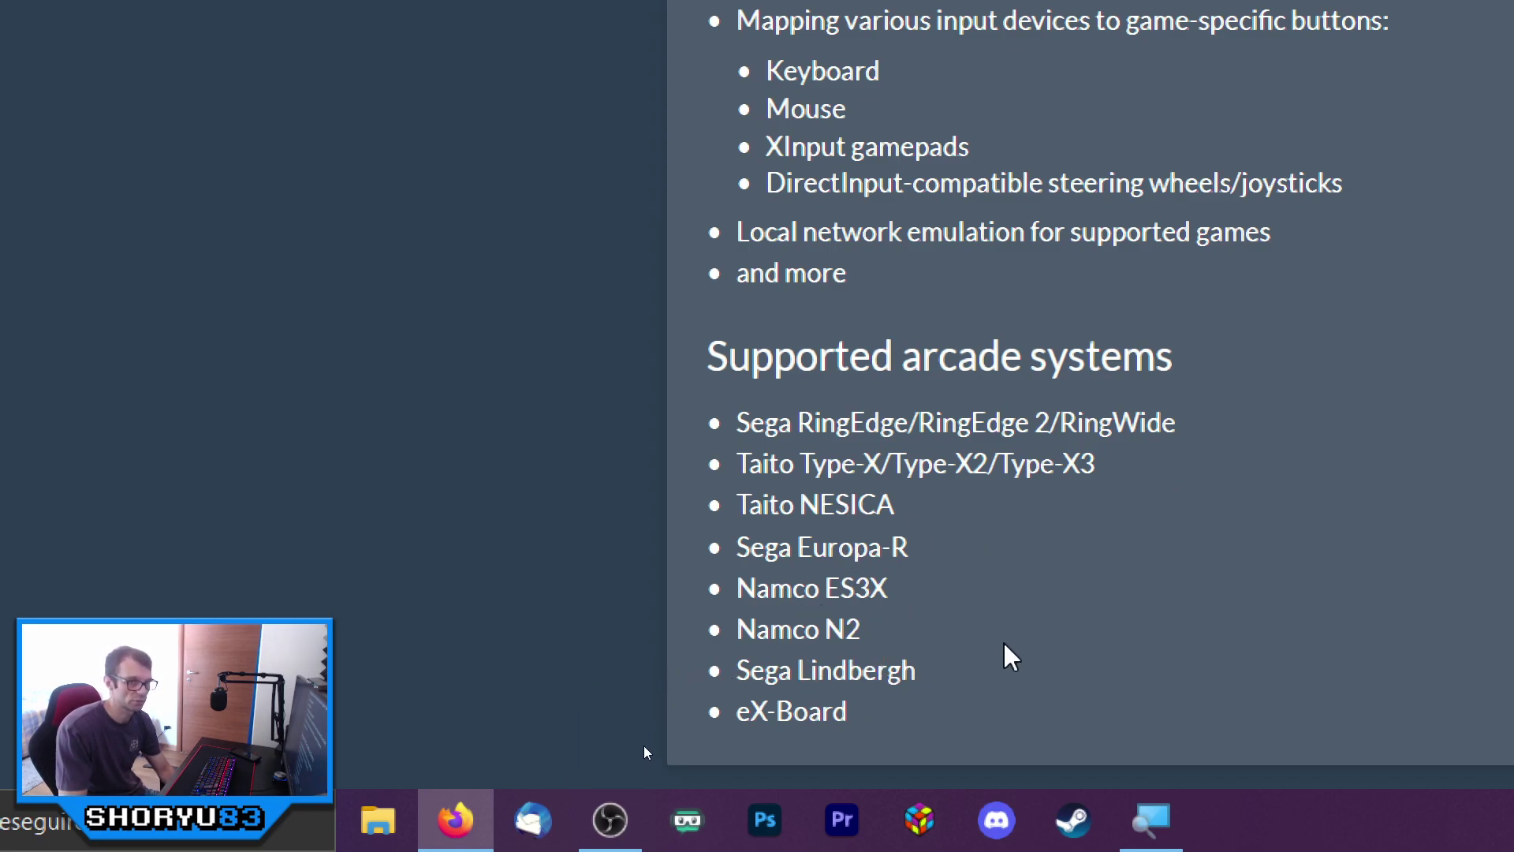
{"action": "scroll", "coordinate": [989, 635], "scroll_direction": "up", "scroll_amount": 4}
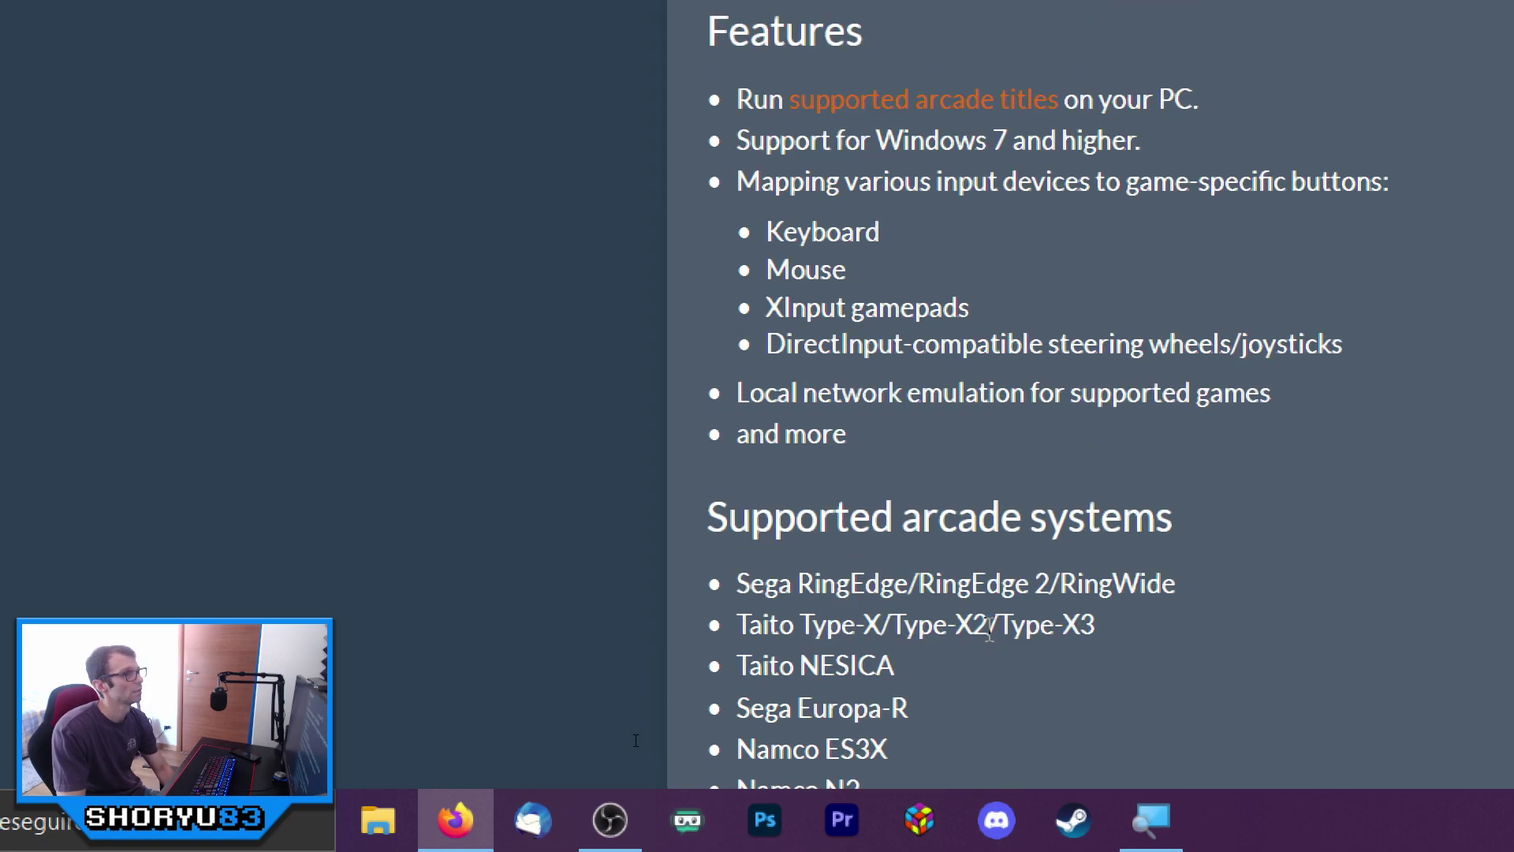
{"action": "scroll", "coordinate": [992, 628], "scroll_direction": "down", "scroll_amount": 1}
{"action": "scroll", "coordinate": [992, 629], "scroll_direction": "down", "scroll_amount": 3}
{"action": "left_click_drag", "start_coordinate": [895, 694], "coordinate": [750, 356]}
{"action": "left_click", "coordinate": [1129, 608]}
{"action": "scroll", "coordinate": [1128, 608], "scroll_direction": "up", "scroll_amount": 7}
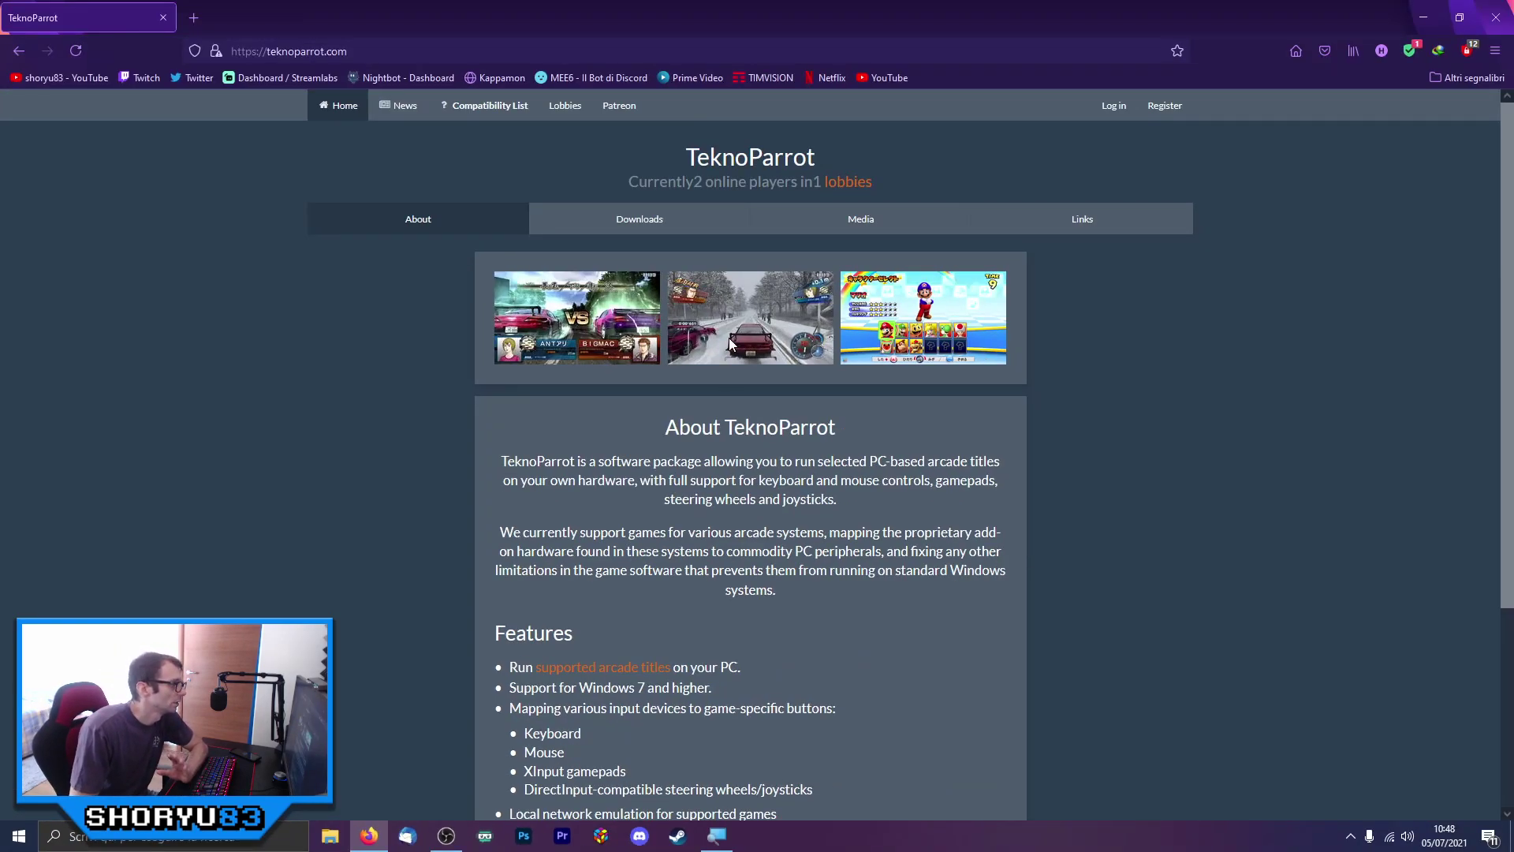
Review the malware notice in the TeknoParrot site's Downloads section, plus its Media and Links sections
{"action": "left_click", "coordinate": [642, 219]}
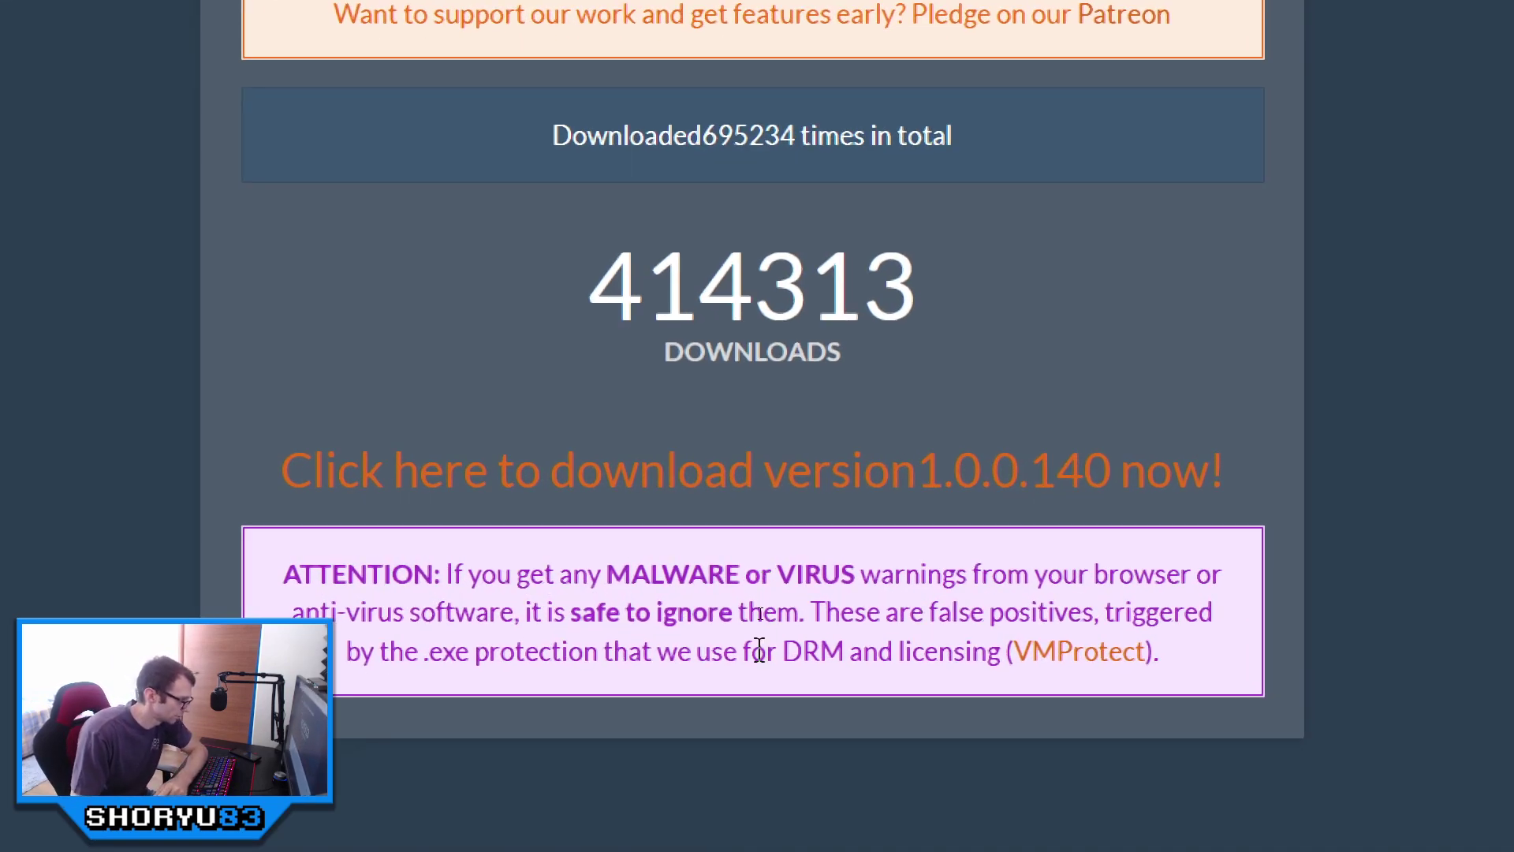
{"action": "left_click_drag", "start_coordinate": [601, 574], "coordinate": [867, 576]}
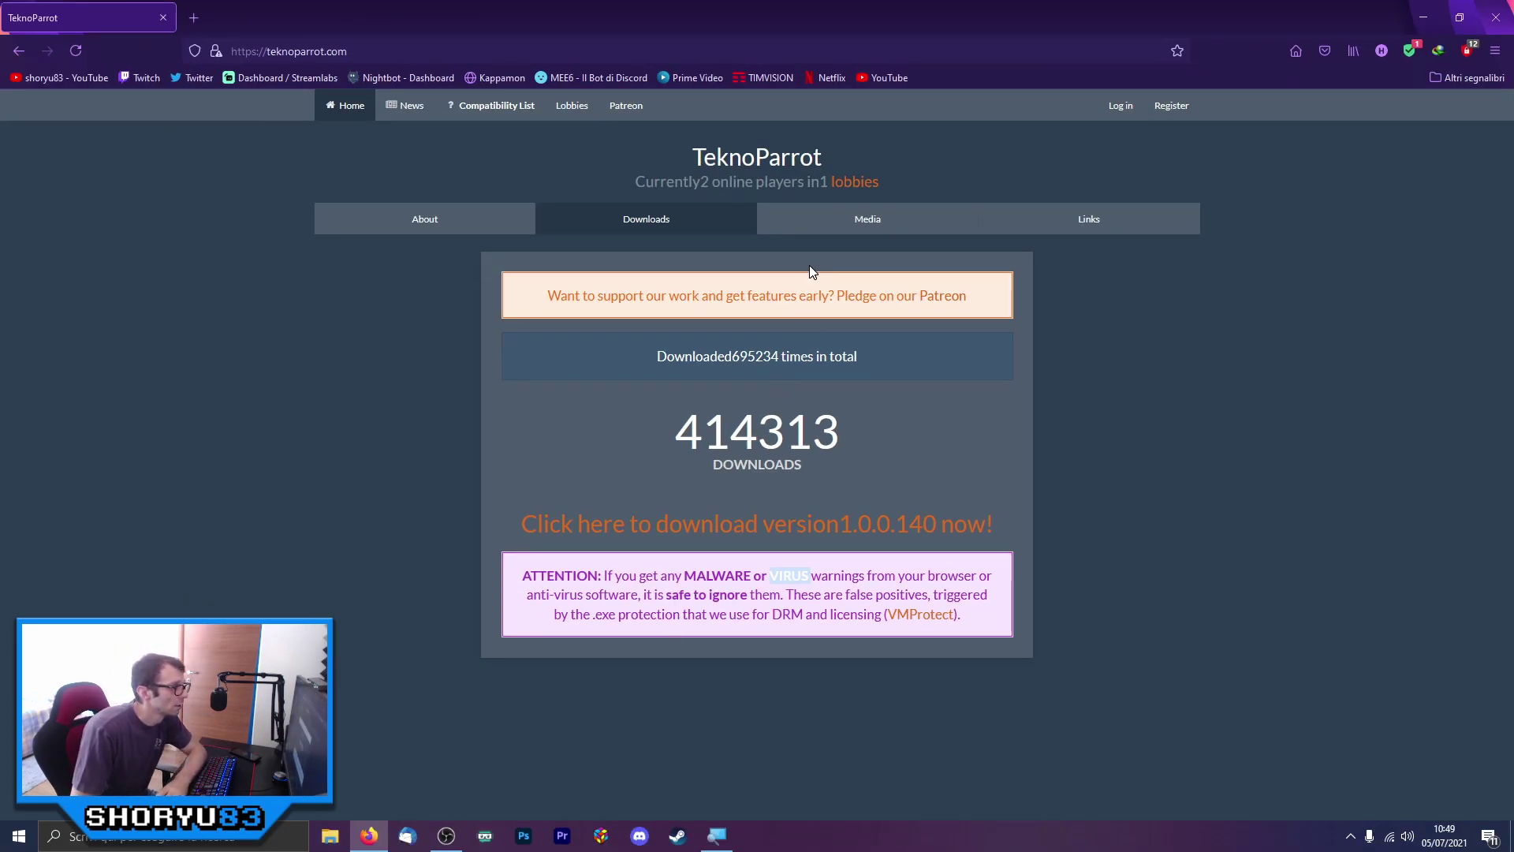
{"action": "left_click", "coordinate": [874, 223]}
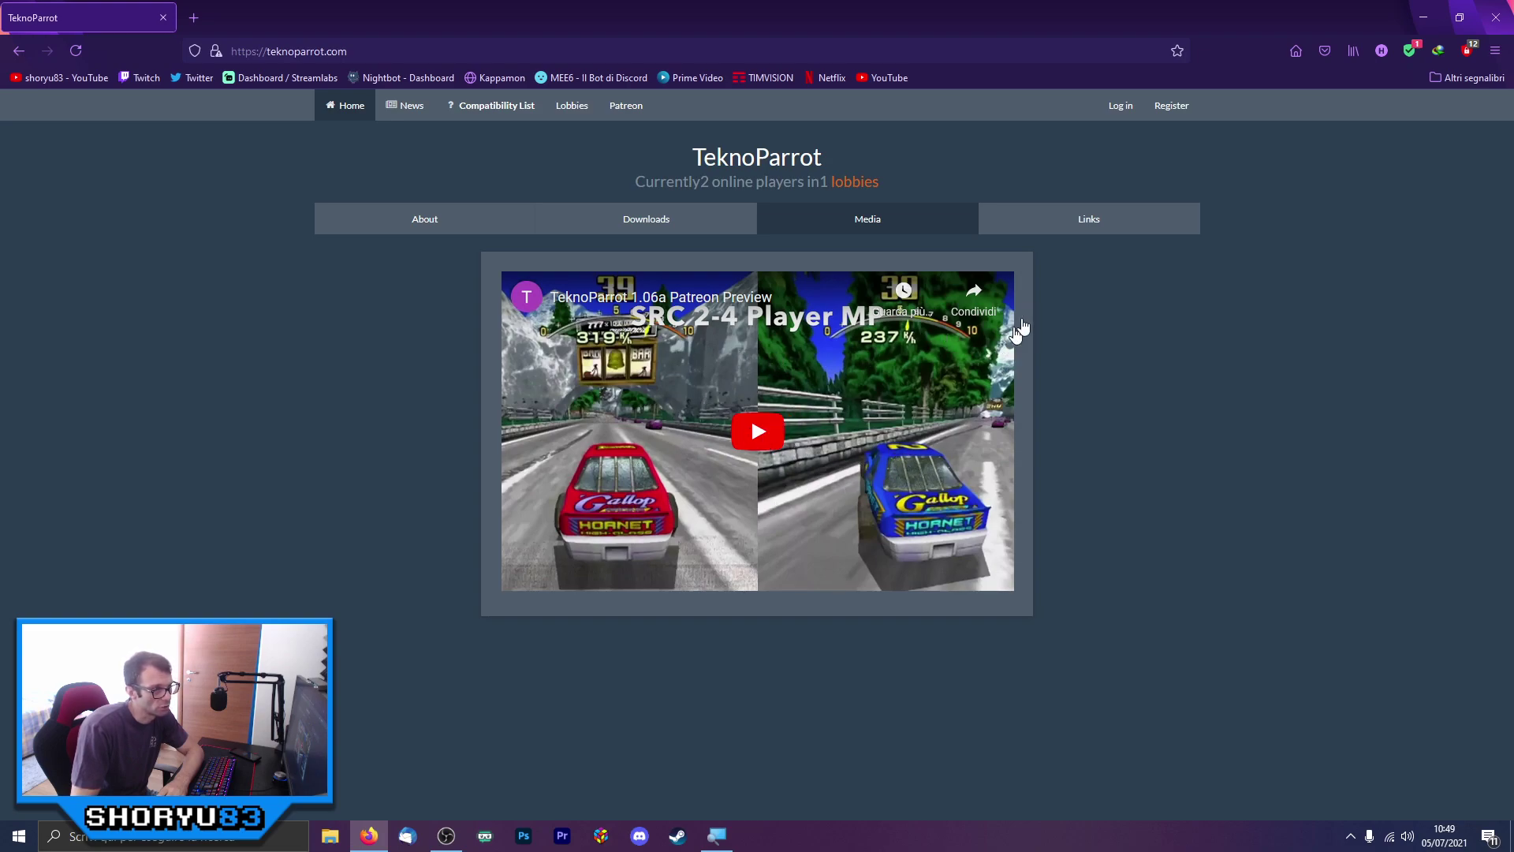
{"action": "left_click", "coordinate": [1086, 230]}
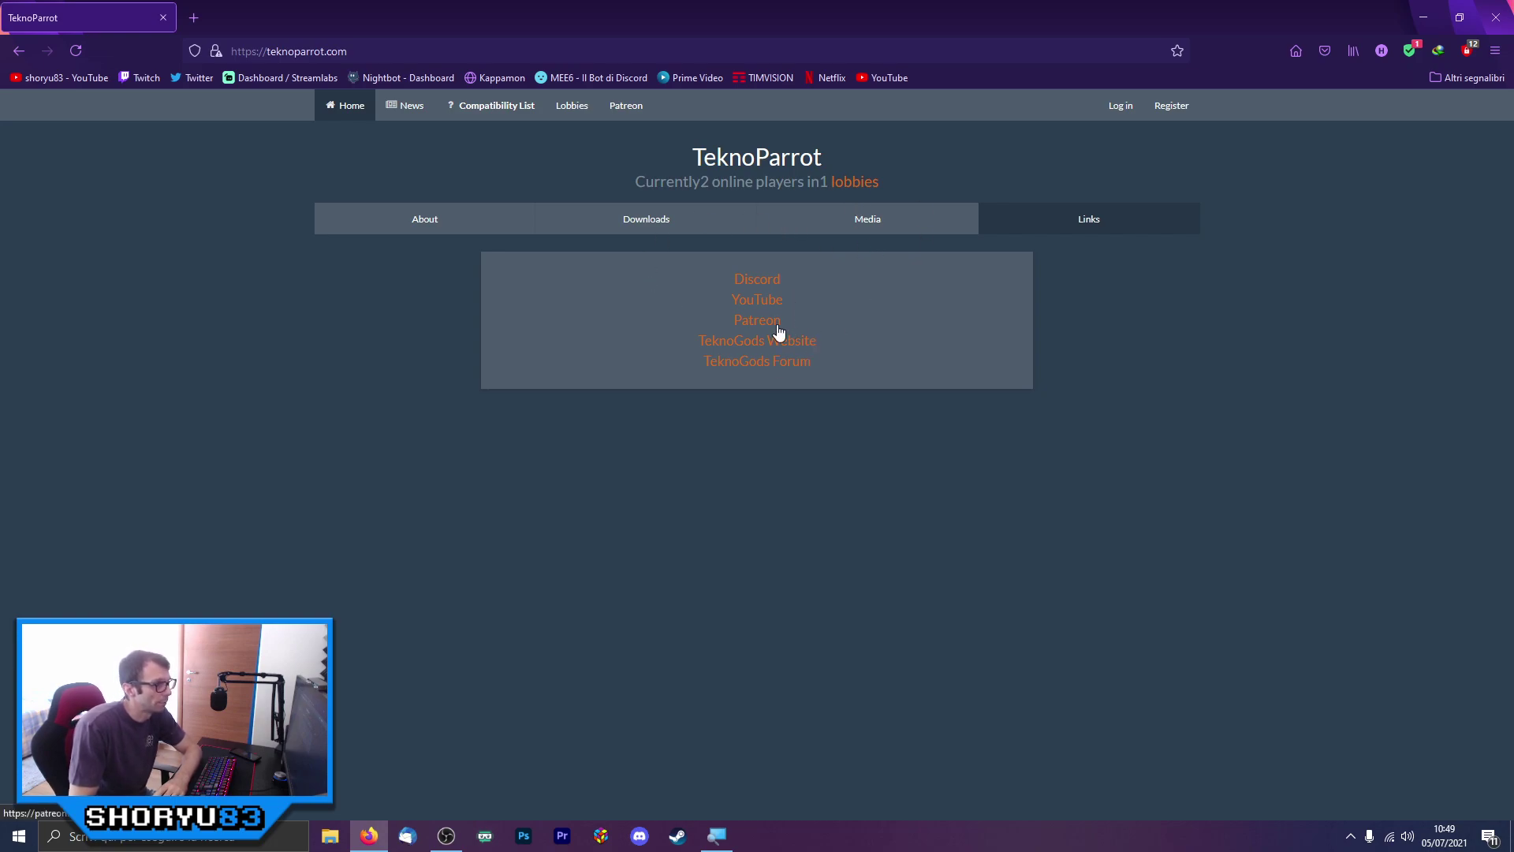
Download TeknoParrot version 1.0.0.140 through its MEGA page and save the RAR file to disk
{"action": "left_click", "coordinate": [661, 225]}
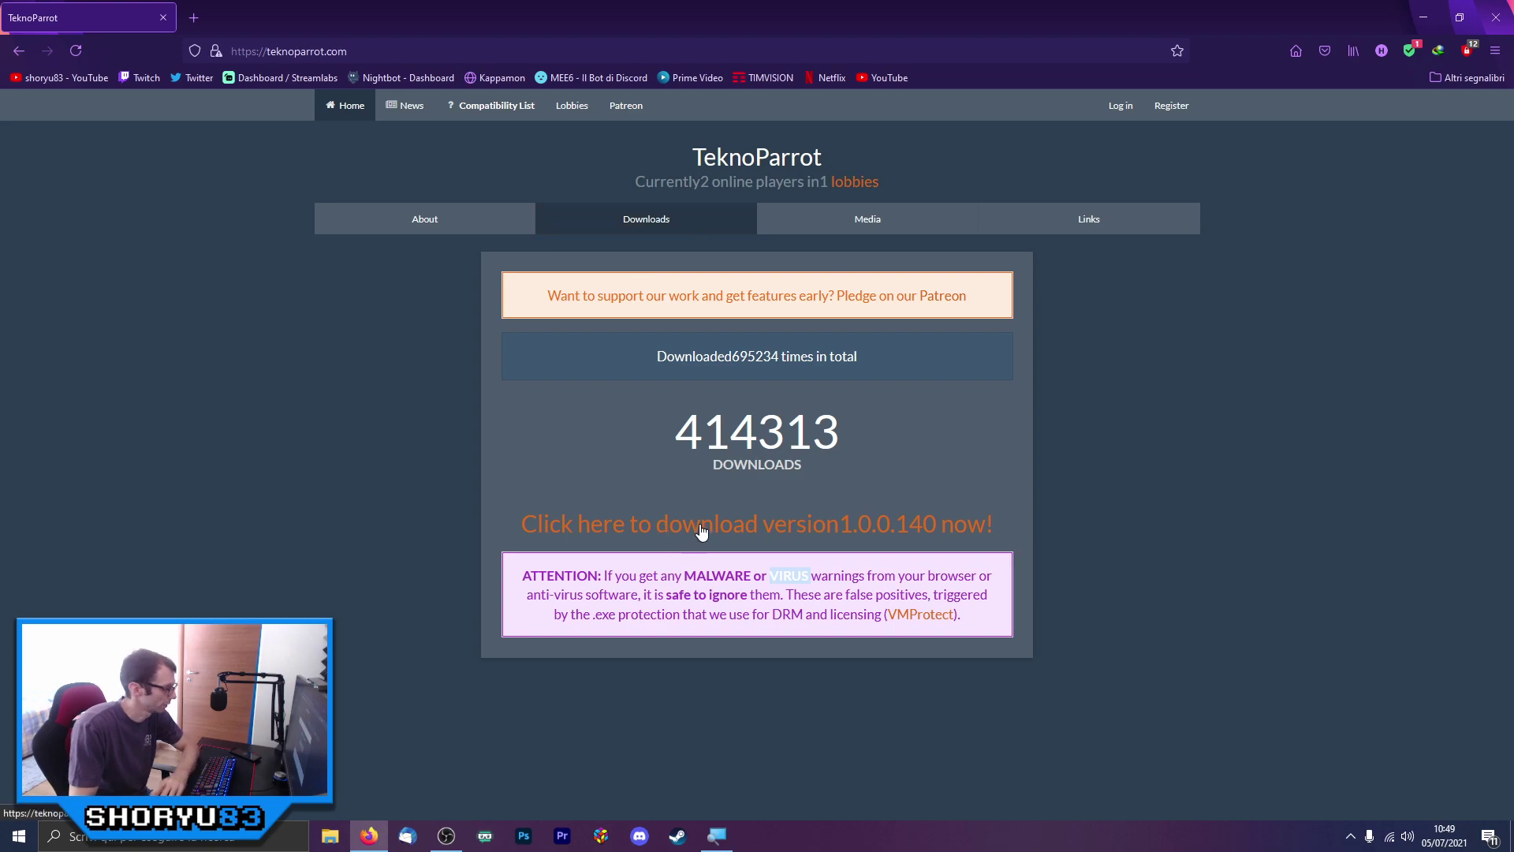
{"action": "left_click", "coordinate": [749, 530]}
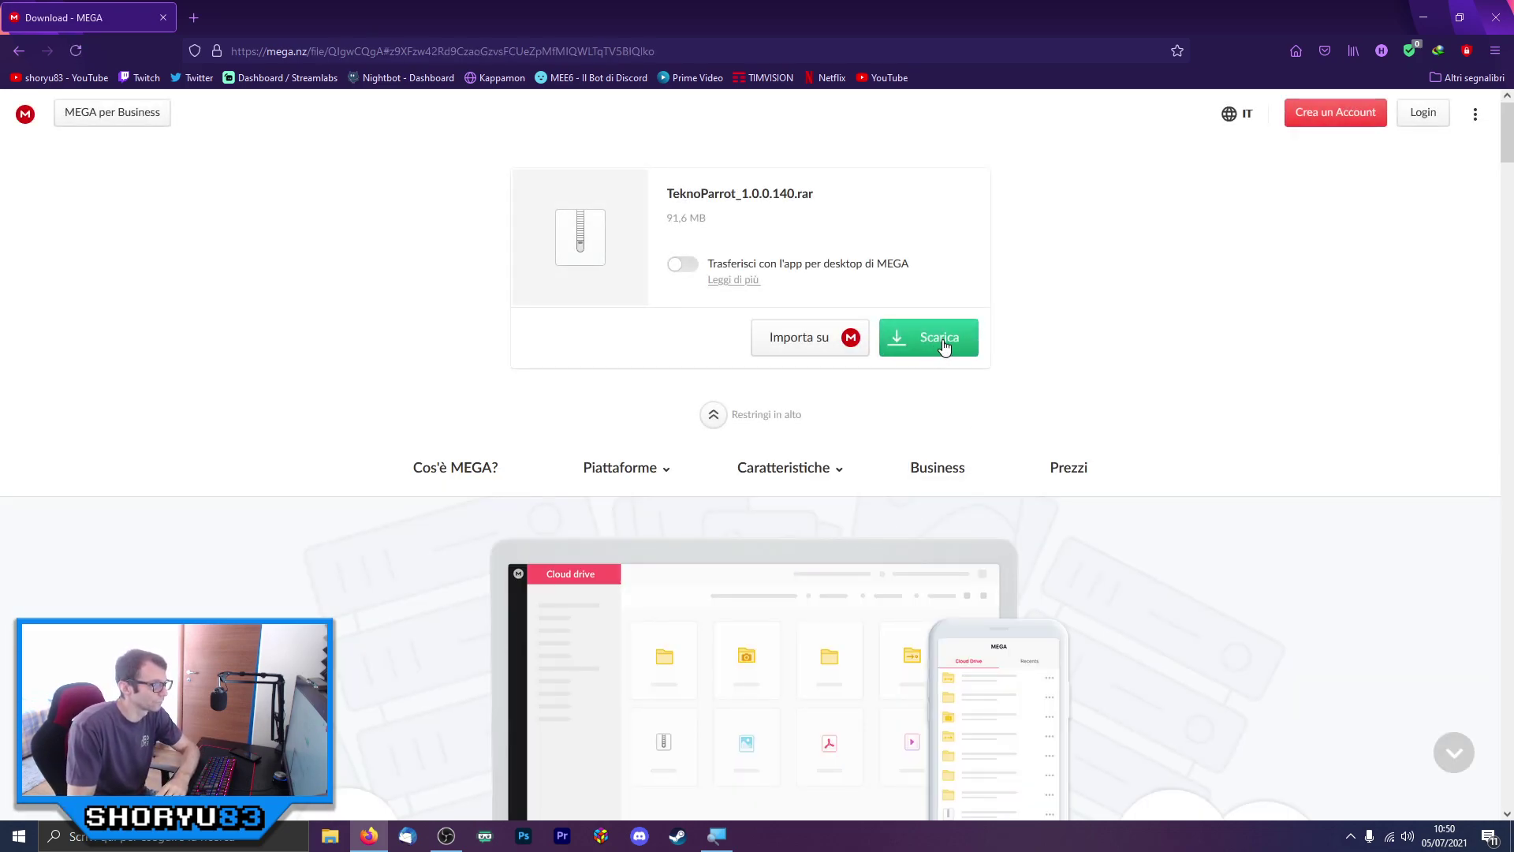
{"action": "left_click", "coordinate": [943, 345]}
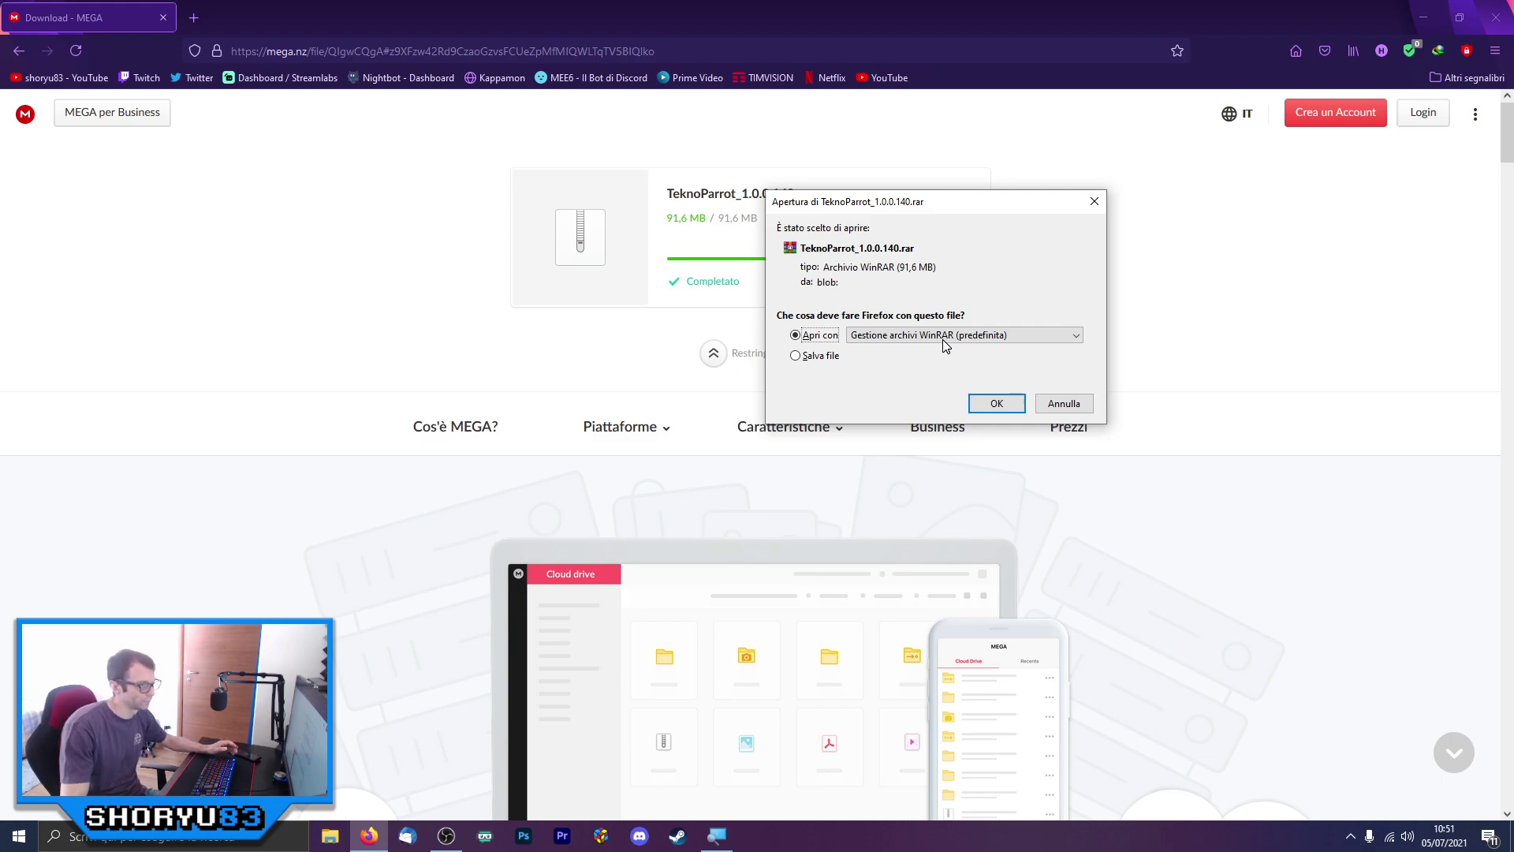
{"action": "left_click", "coordinate": [824, 356]}
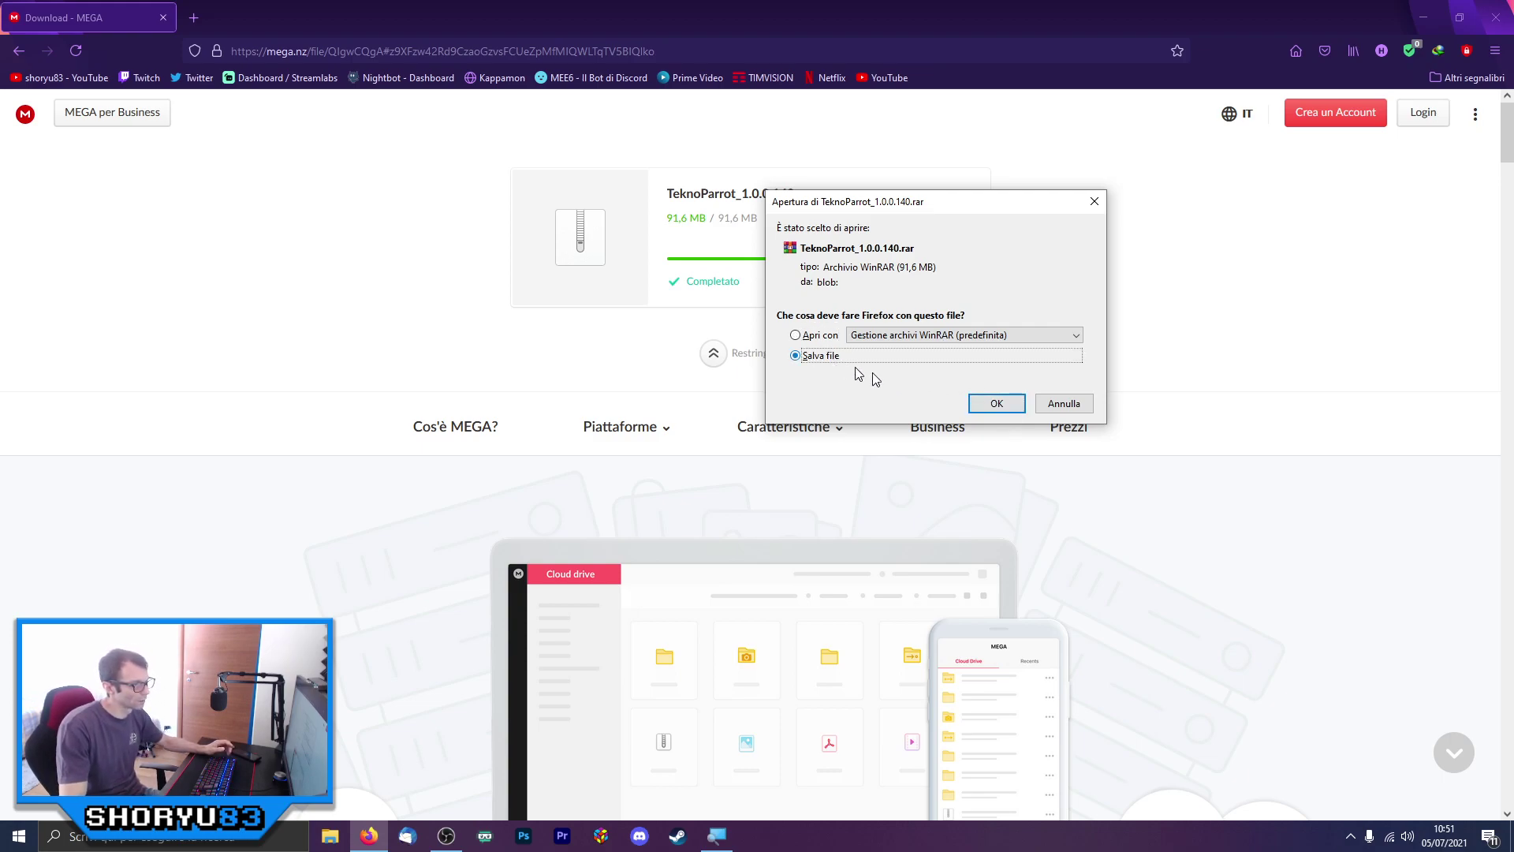
{"action": "left_click", "coordinate": [1022, 406]}
Bring TeknoParrot_1.0.0.140.rar from the Download folder to the desktop and place it in an empty area near the Aquapazza icons
{"action": "left_click", "coordinate": [1322, 52]}
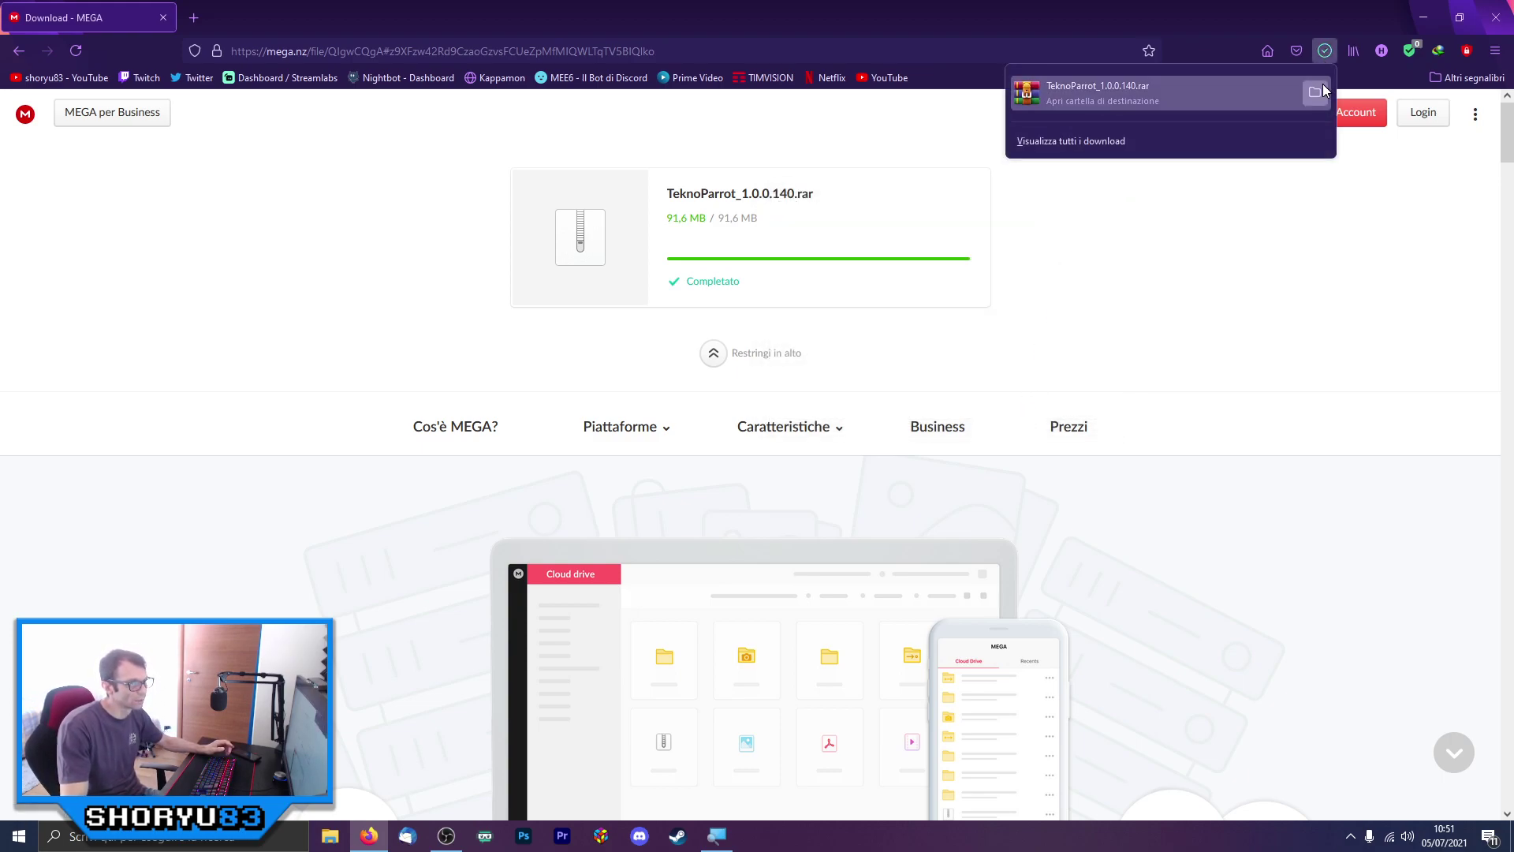
{"action": "left_click", "coordinate": [1314, 91]}
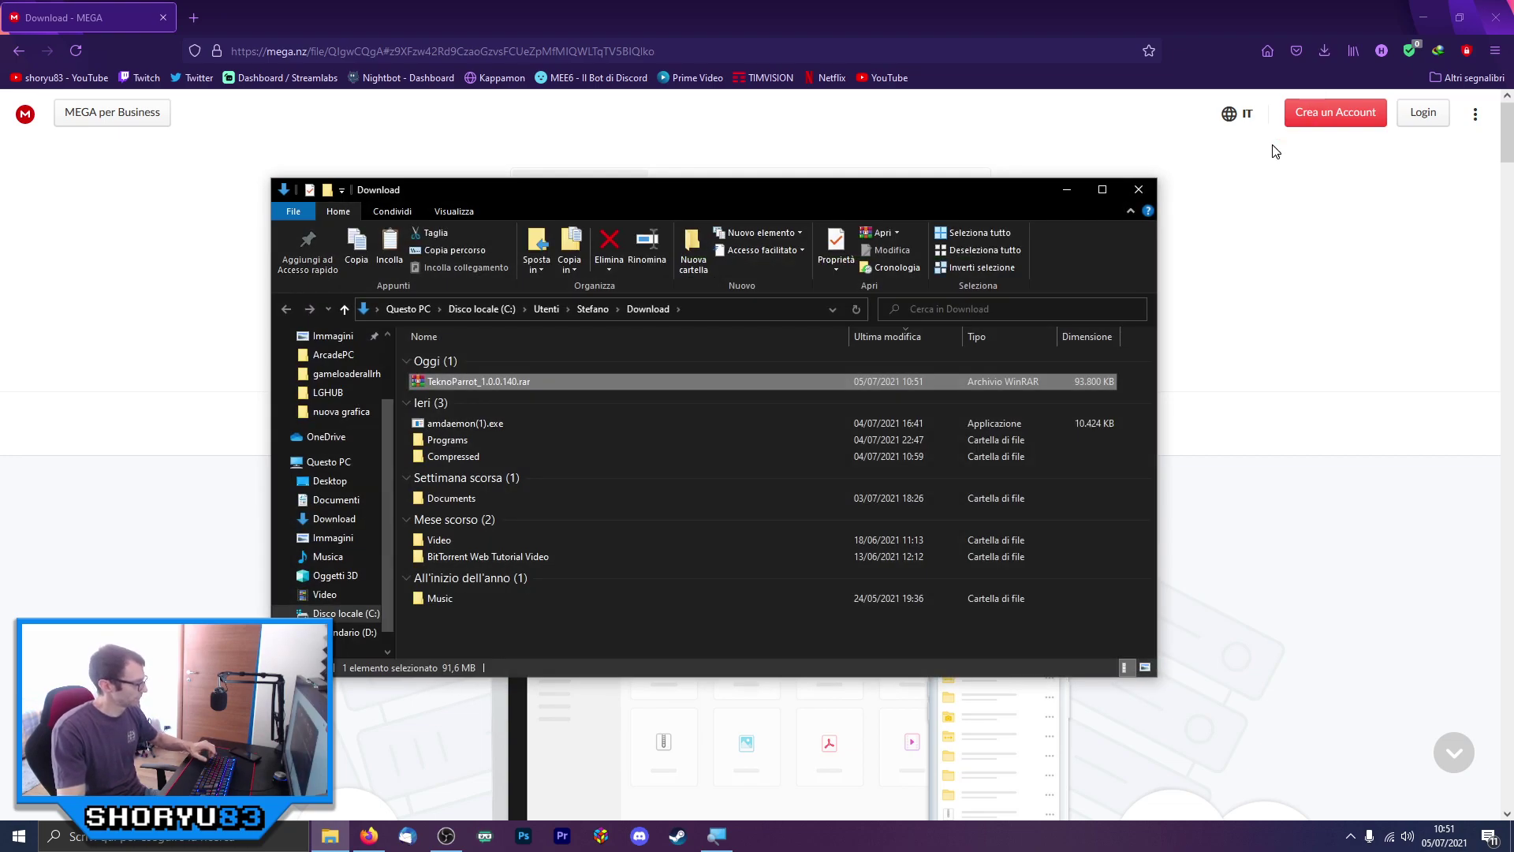
{"action": "left_click", "coordinate": [1139, 189]}
{"action": "left_click", "coordinate": [1423, 17]}
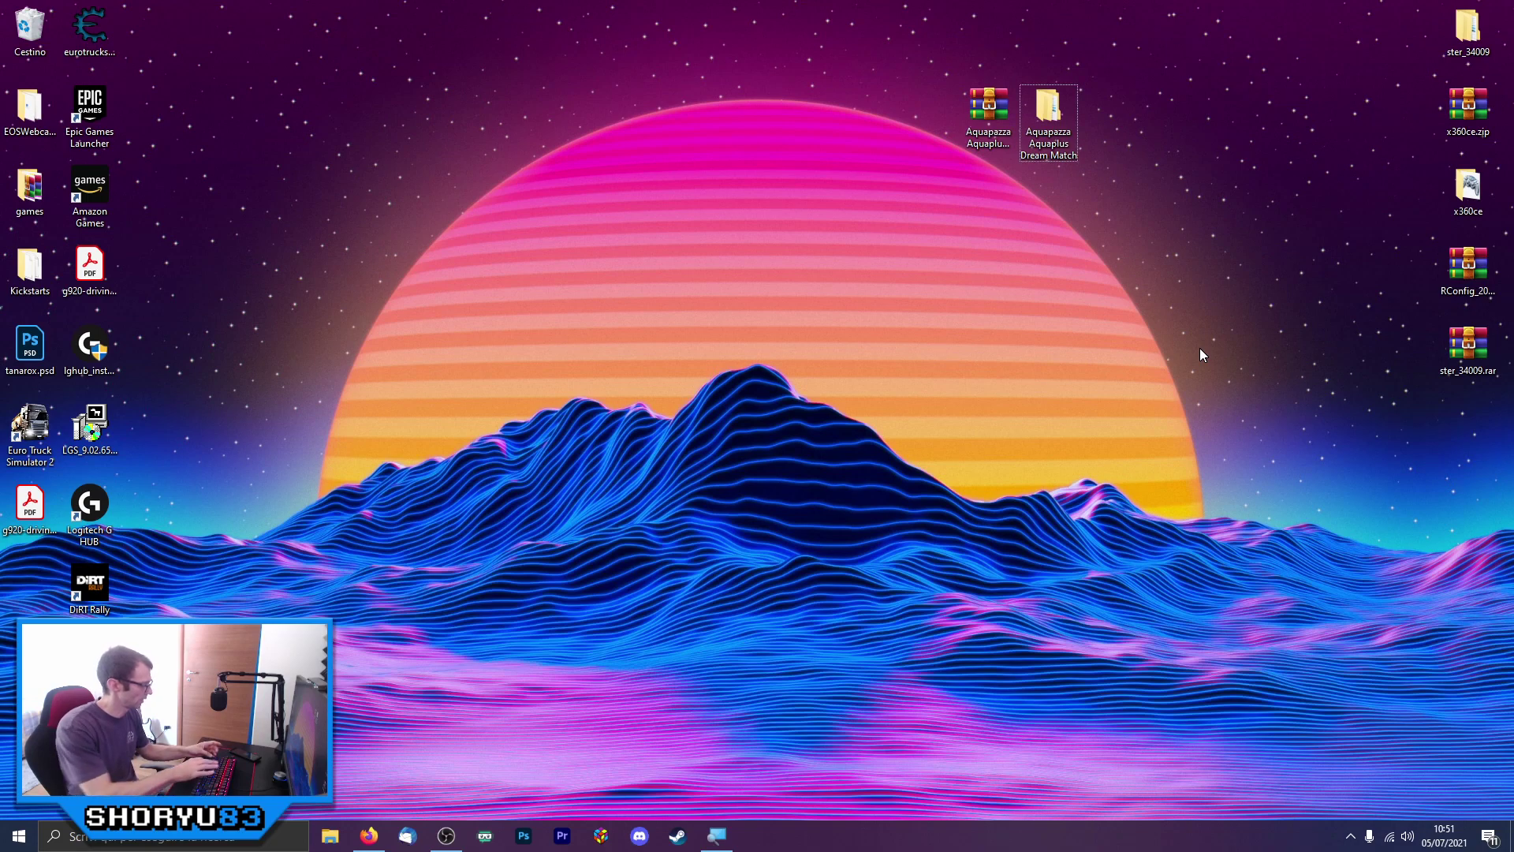
{"action": "key", "text": "ctrl+v"}
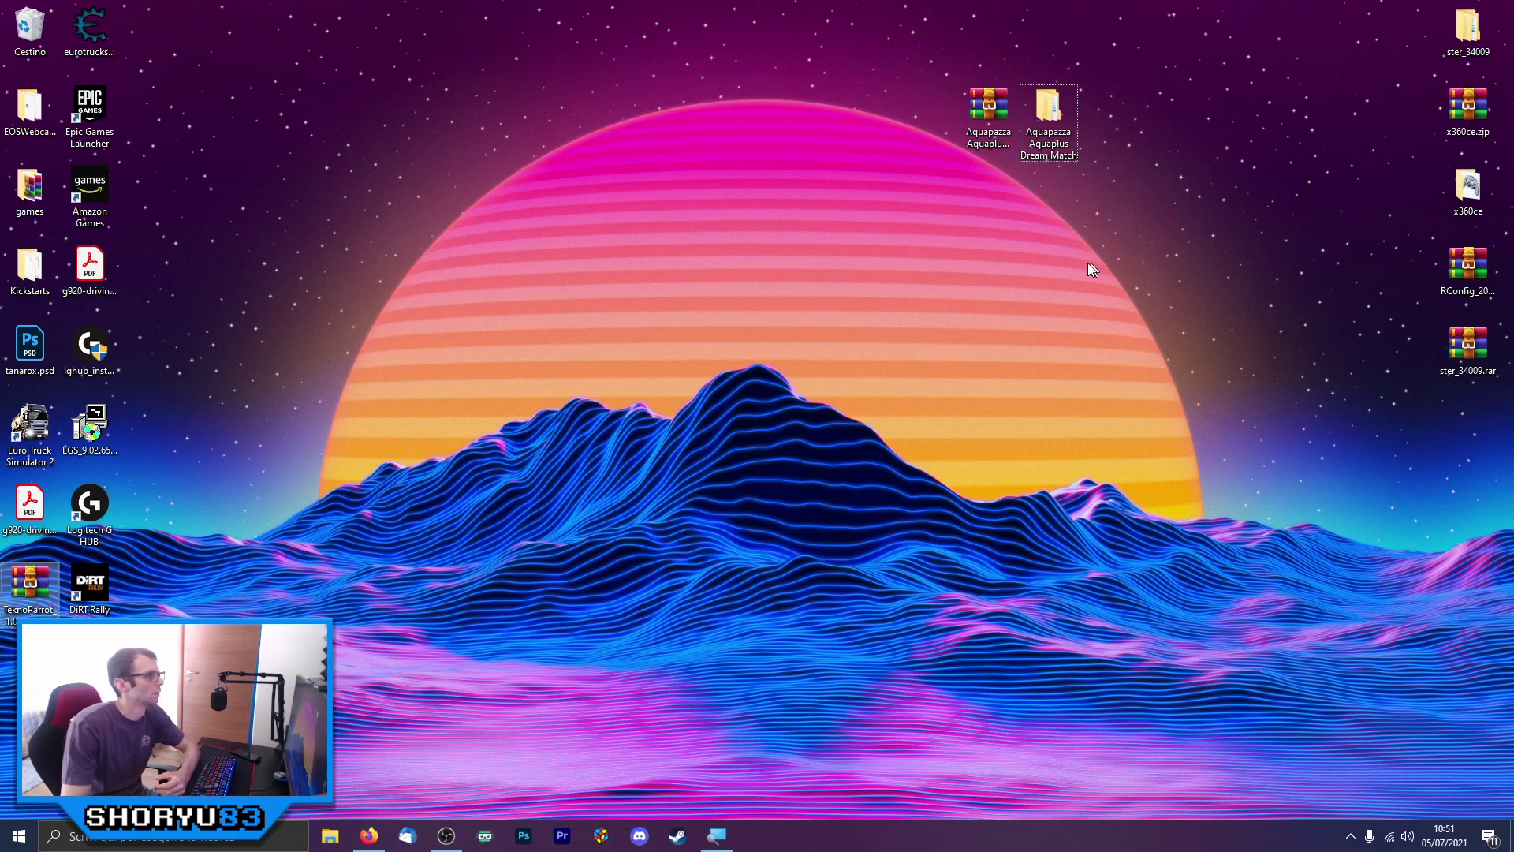
{"action": "left_click_drag", "start_coordinate": [36, 582], "coordinate": [926, 280]}
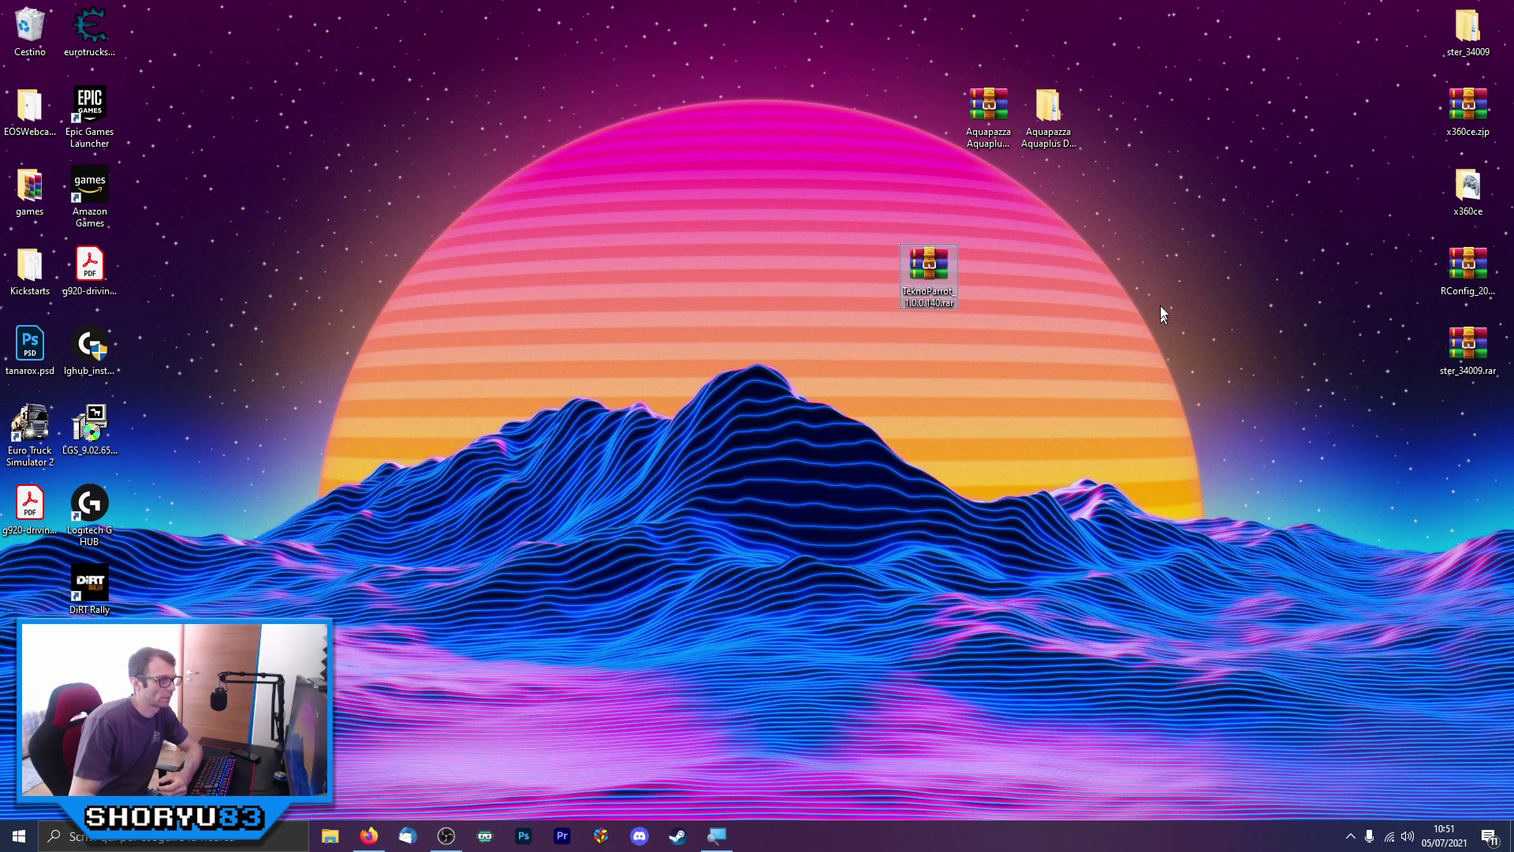
{"action": "left_click_drag", "start_coordinate": [765, 231], "coordinate": [743, 207]}
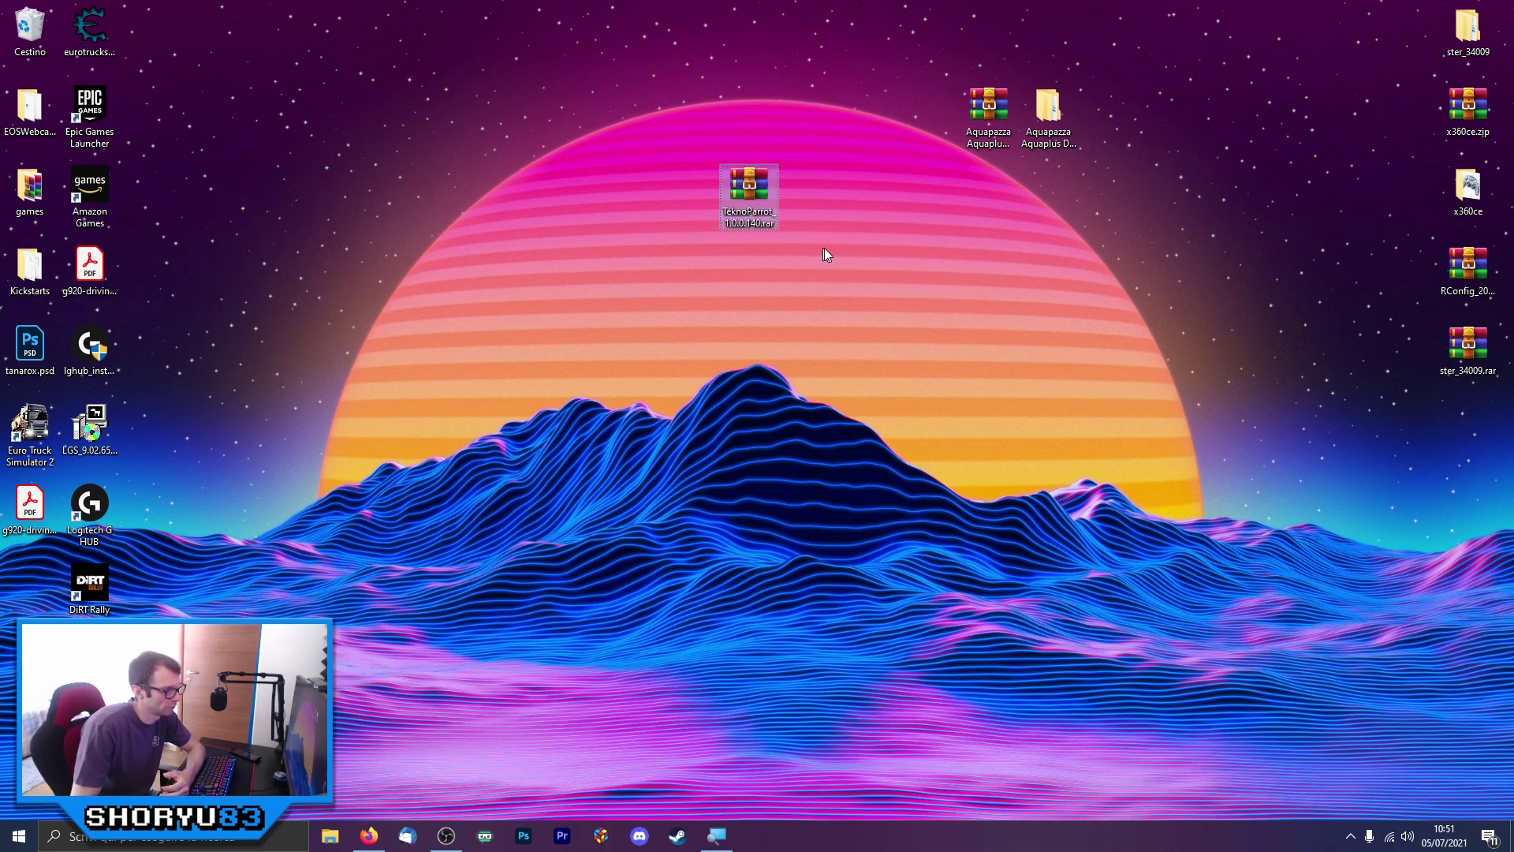
Extract the archive into its own TeknoParrot_1.0.0.140 folder and place that folder beside the archive on the desktop
{"action": "right_click", "coordinate": [763, 194]}
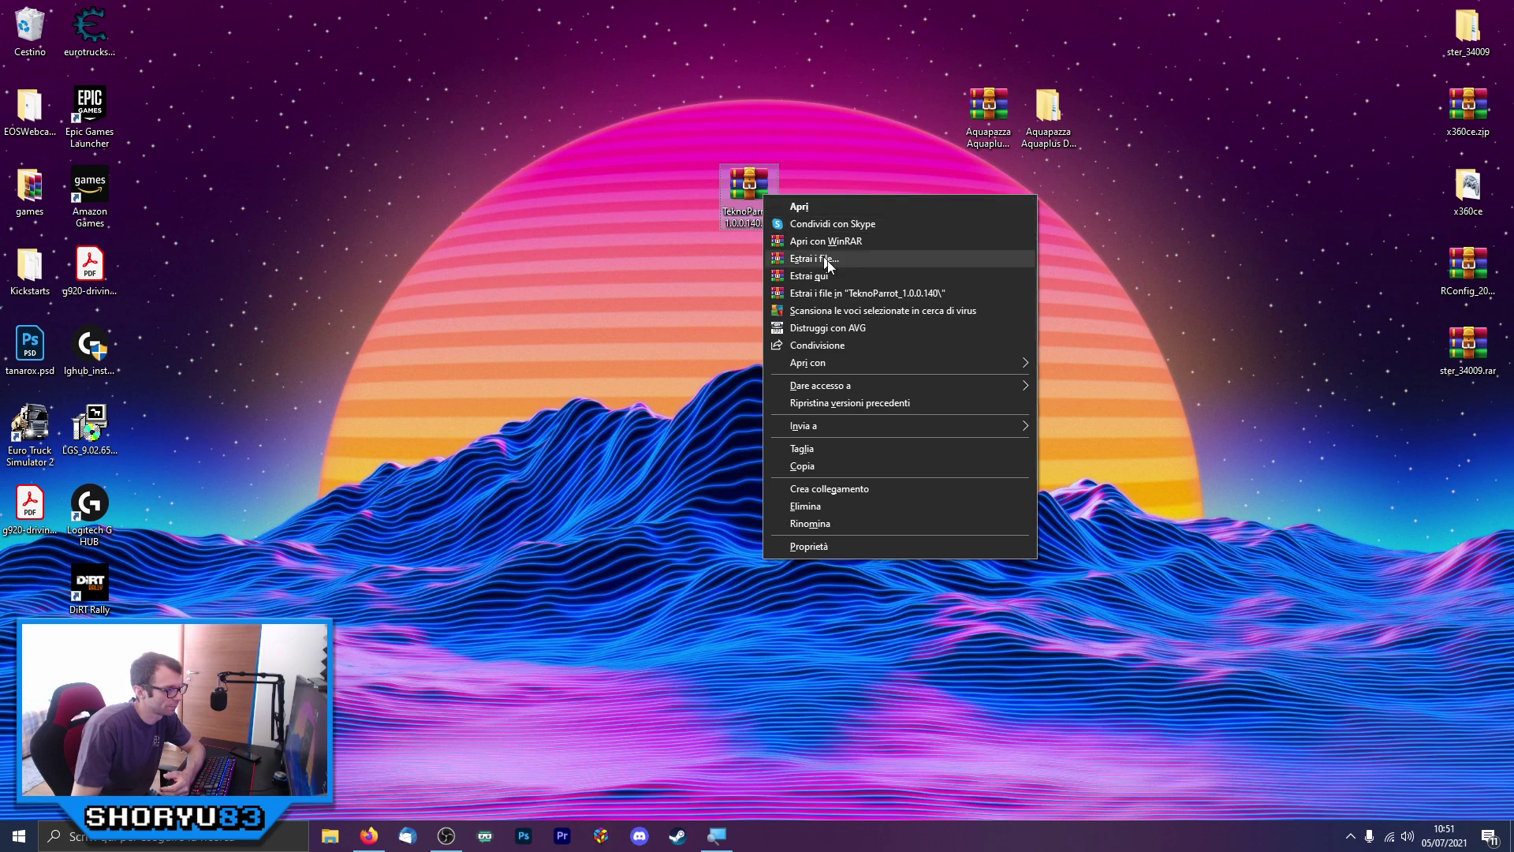
{"action": "left_click", "coordinate": [930, 294]}
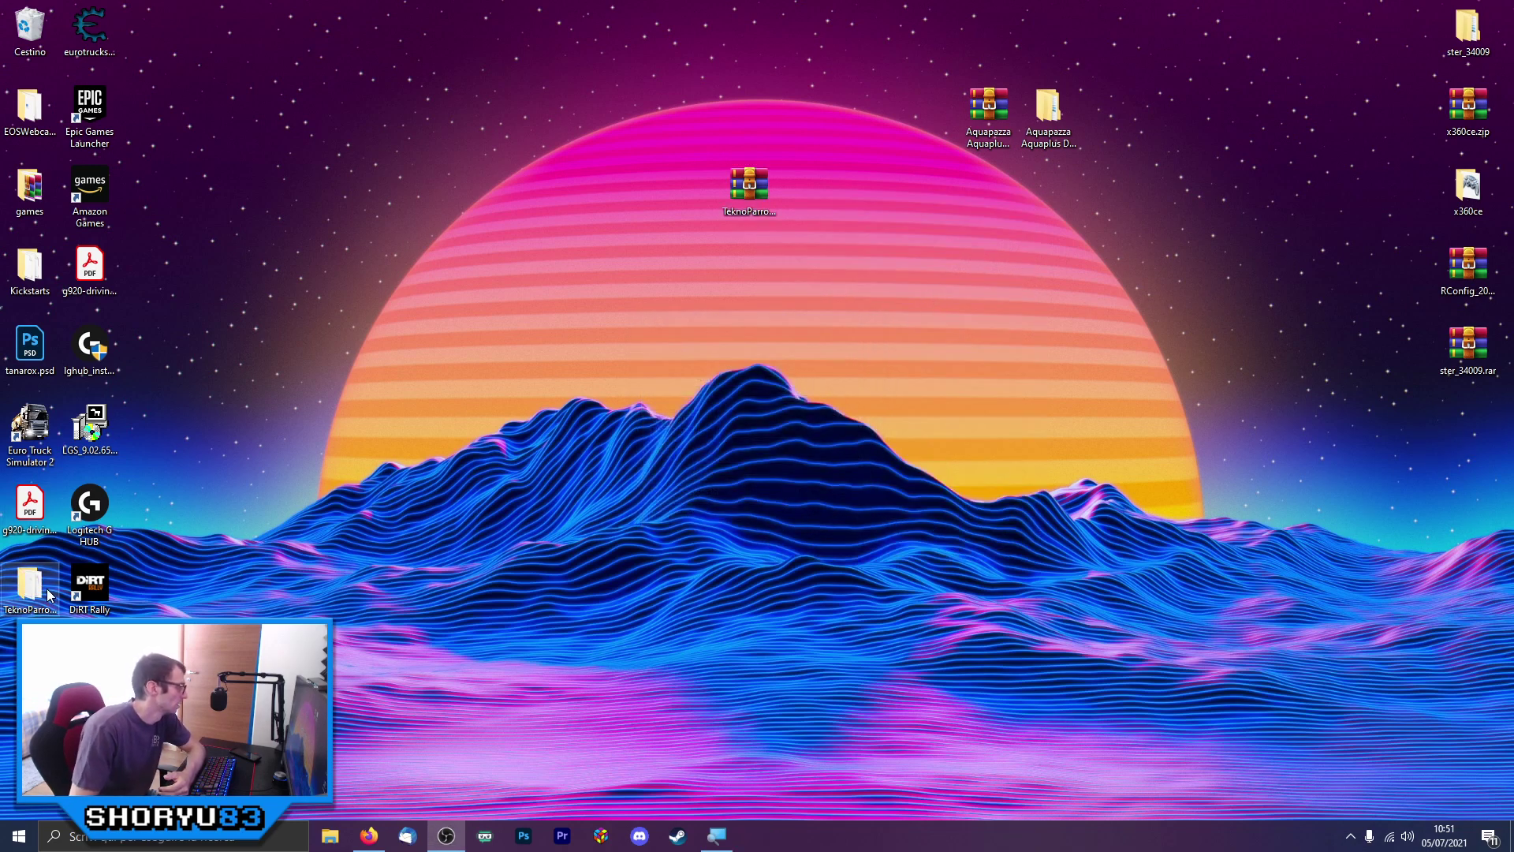
{"action": "left_click_drag", "start_coordinate": [31, 584], "coordinate": [882, 189]}
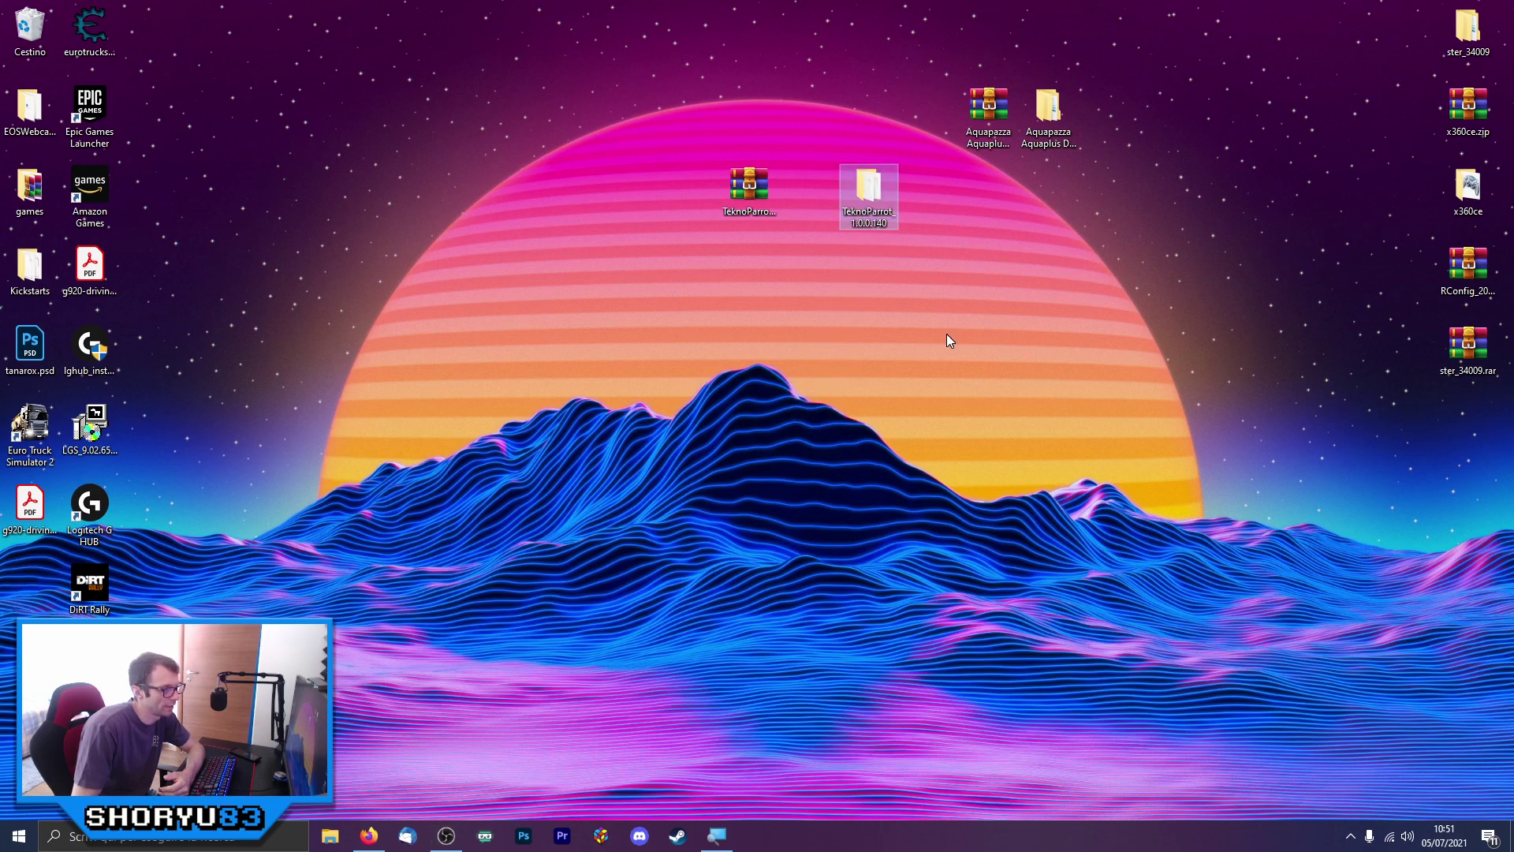
Launch TeknoParrotUi.exe from the extracted folder, dismiss the first-run notice and decline adding a game
{"action": "double_click", "coordinate": [872, 196]}
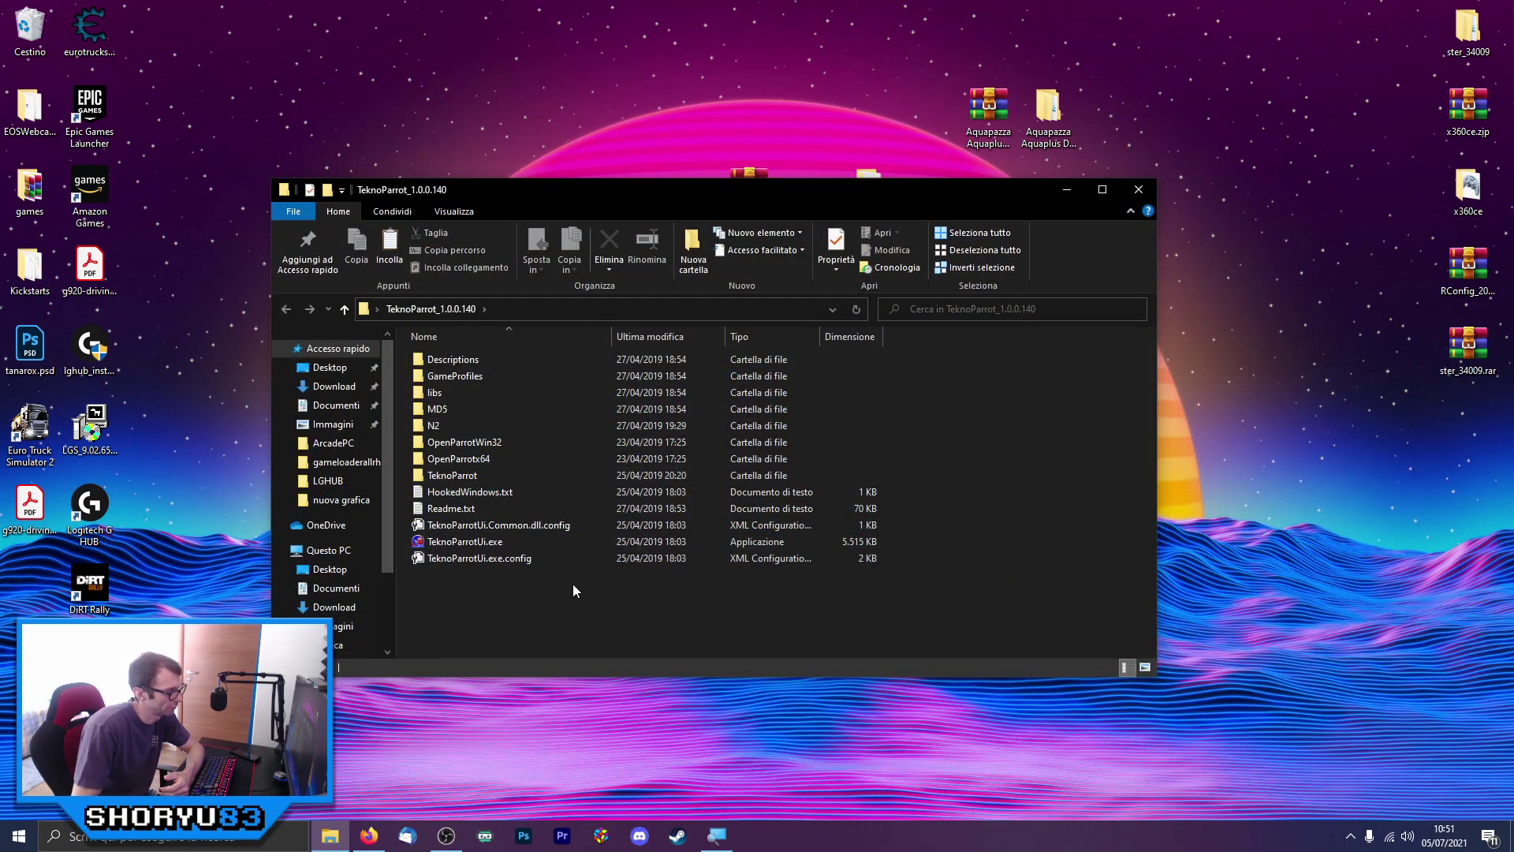
{"action": "left_click_drag", "start_coordinate": [917, 197], "coordinate": [1074, 116]}
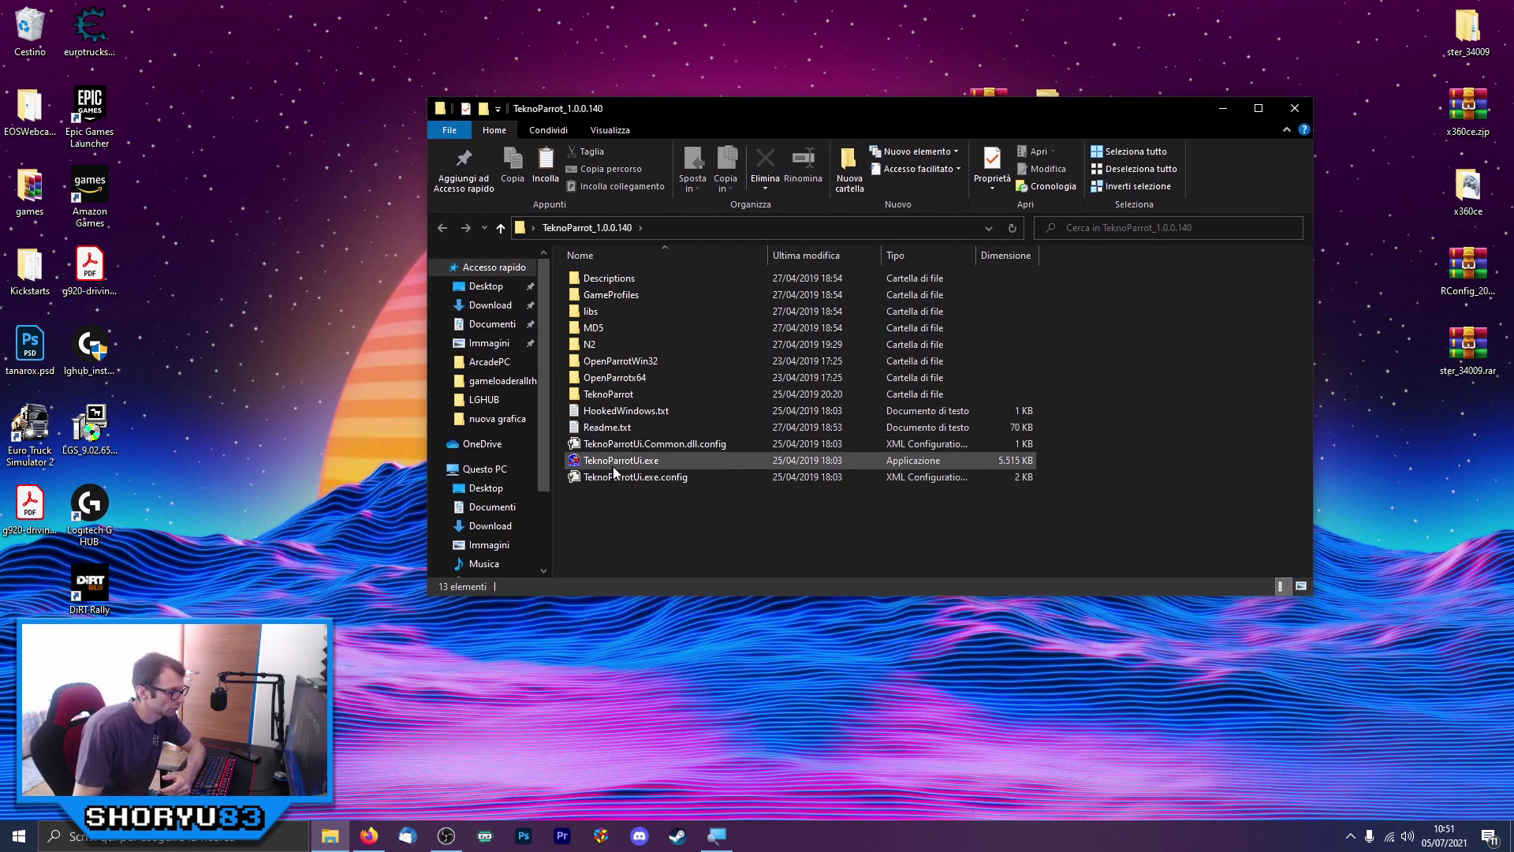
{"action": "mouse_move", "coordinate": [634, 465]}
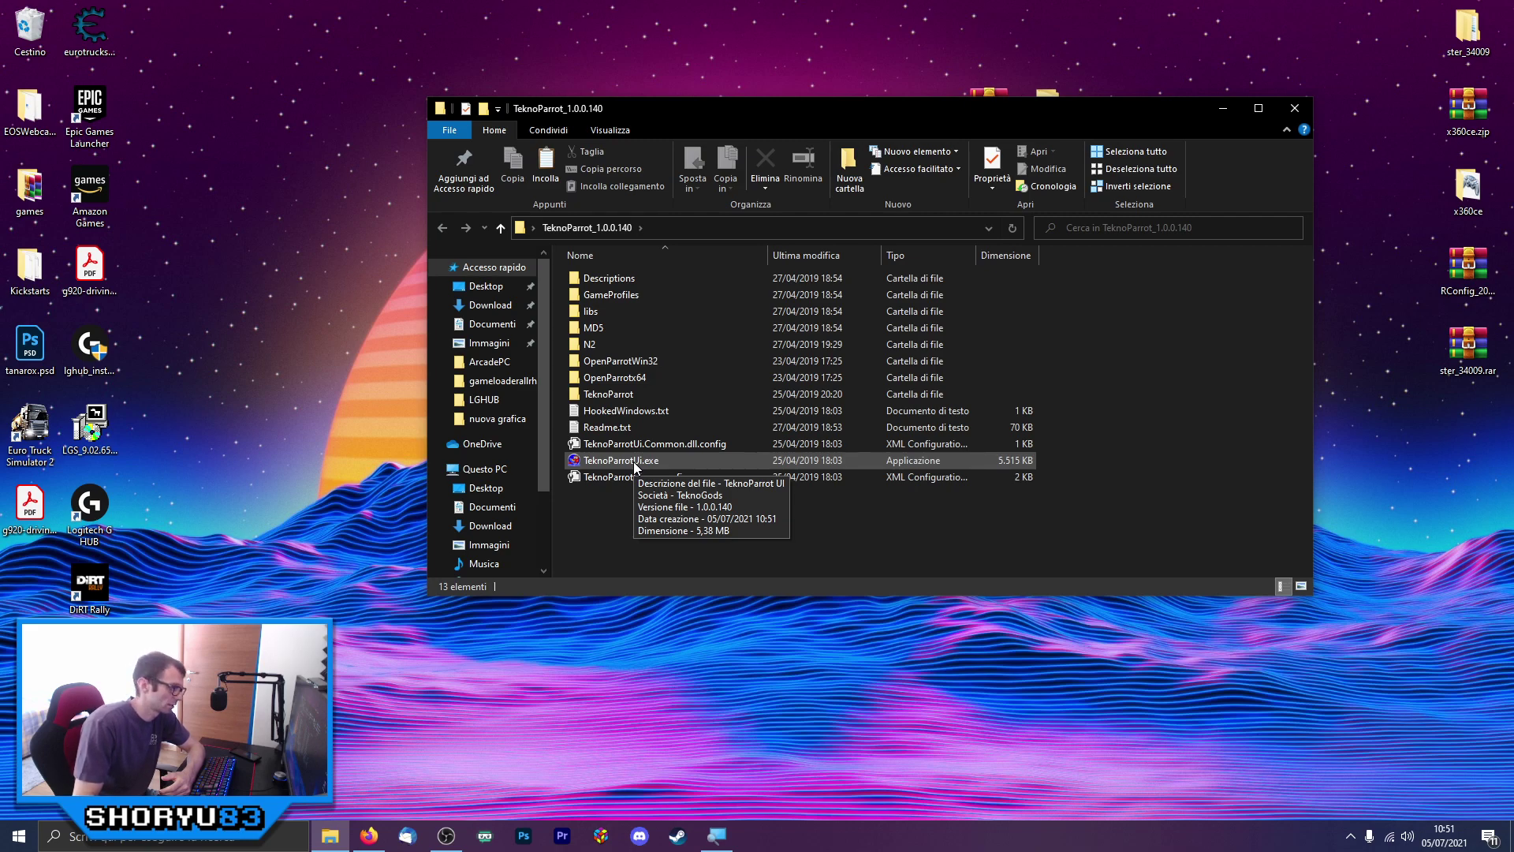
{"action": "double_click", "coordinate": [634, 461]}
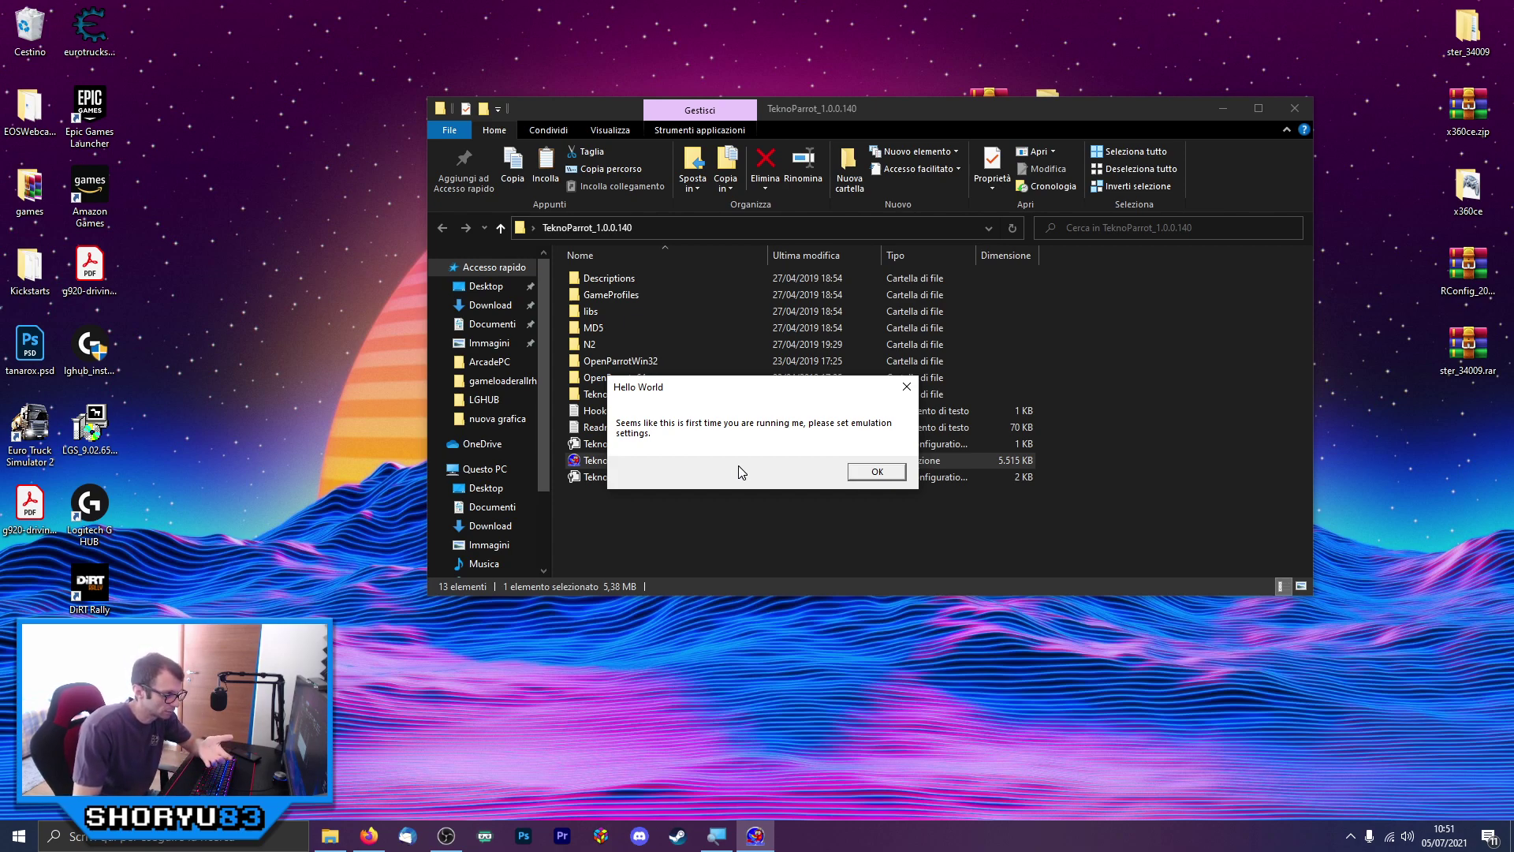
{"action": "left_click", "coordinate": [869, 471]}
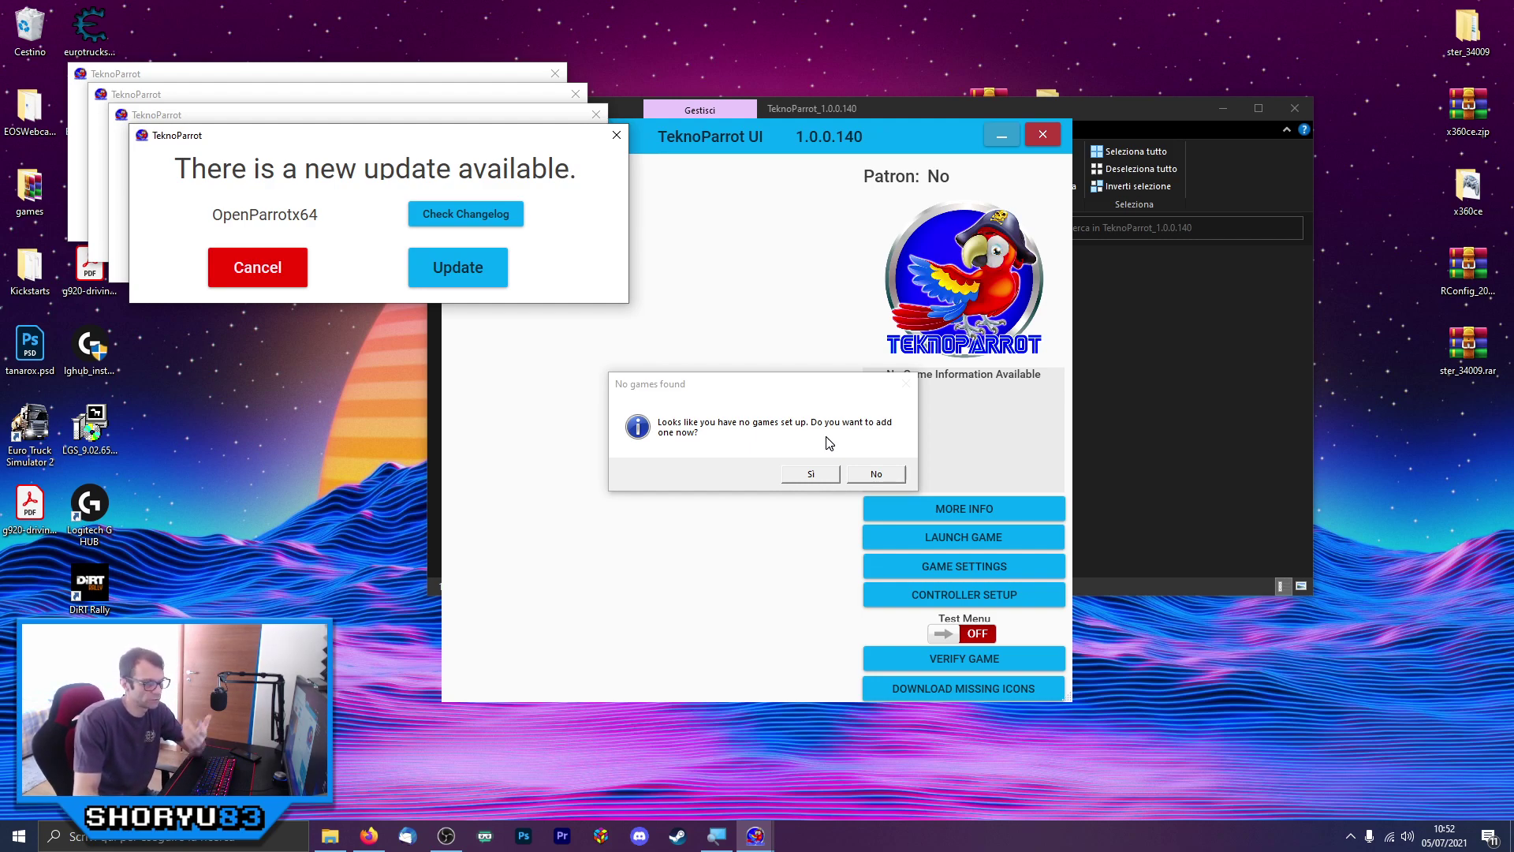
{"action": "left_click", "coordinate": [879, 474]}
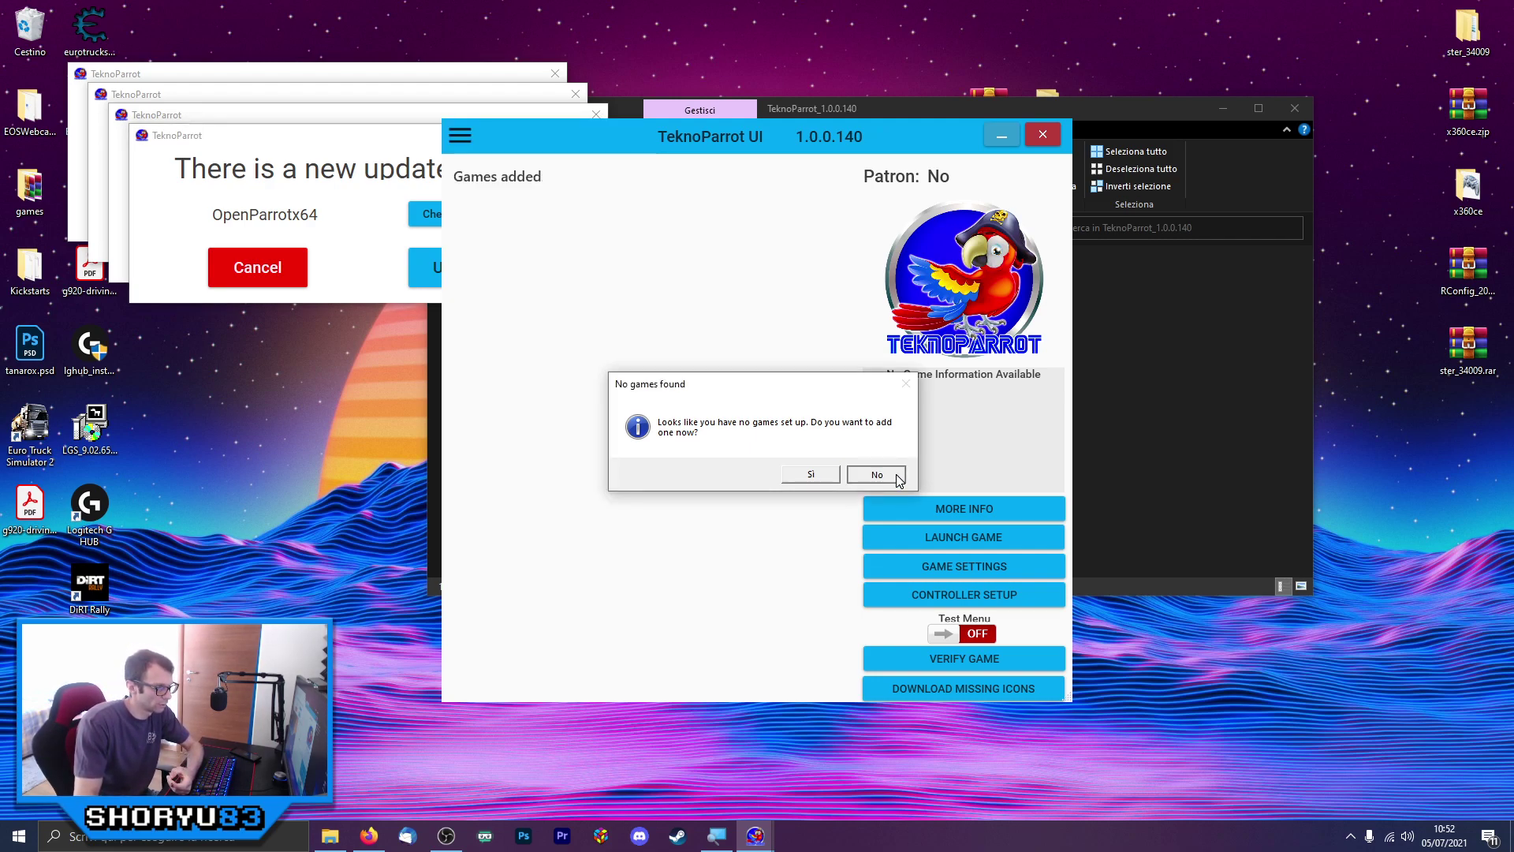
Move the overlapping windows apart and install the OpenParrotx64, OpenParrotWin32, TeknoParrotUI and OpenSegaAPI updates
{"action": "left_click_drag", "start_coordinate": [612, 139], "coordinate": [863, 139]}
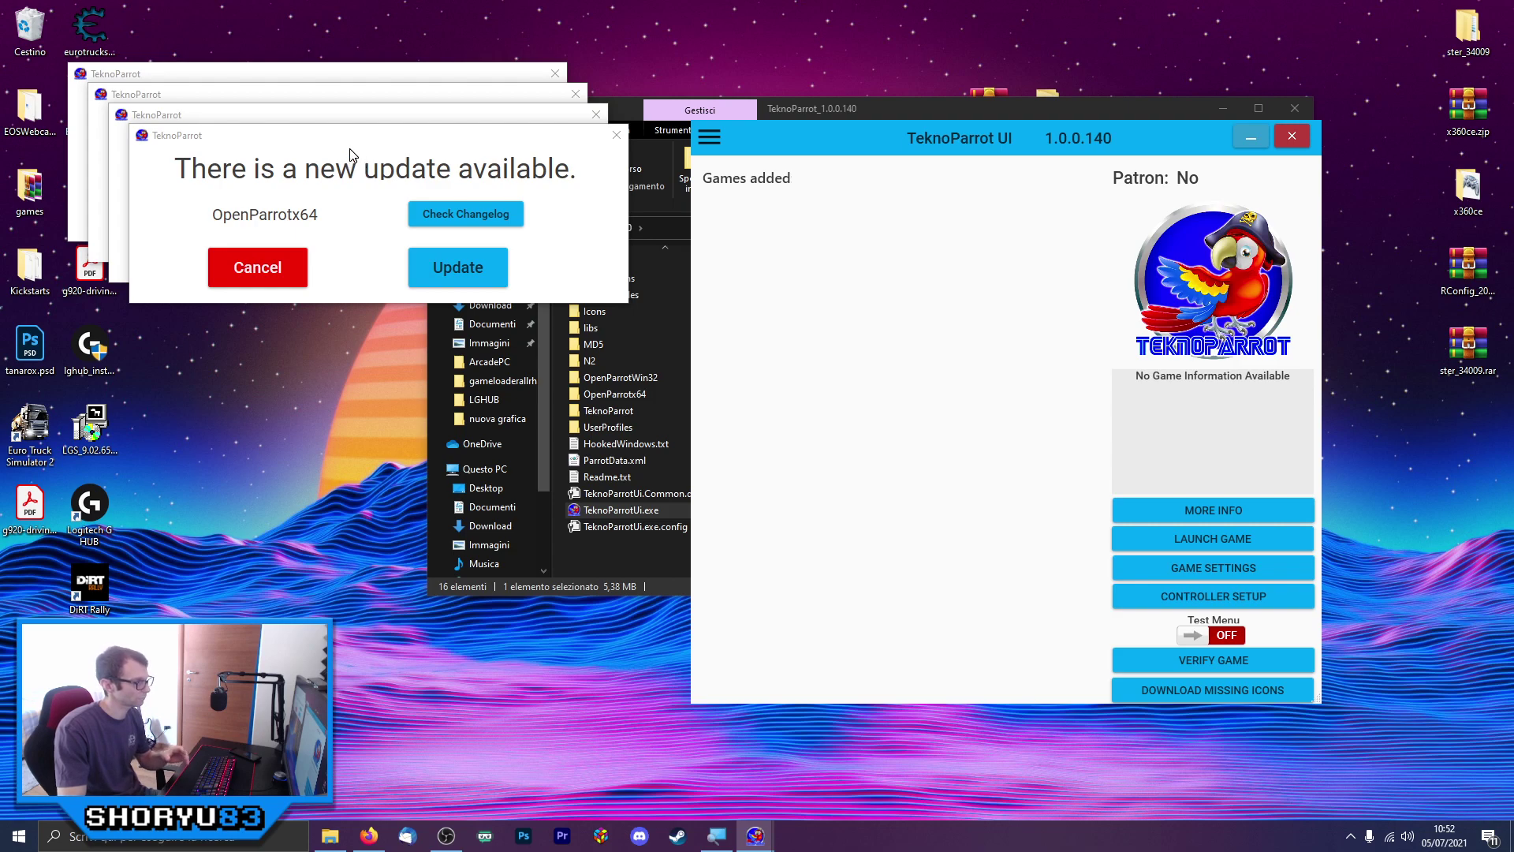
{"action": "left_click_drag", "start_coordinate": [365, 144], "coordinate": [566, 213]}
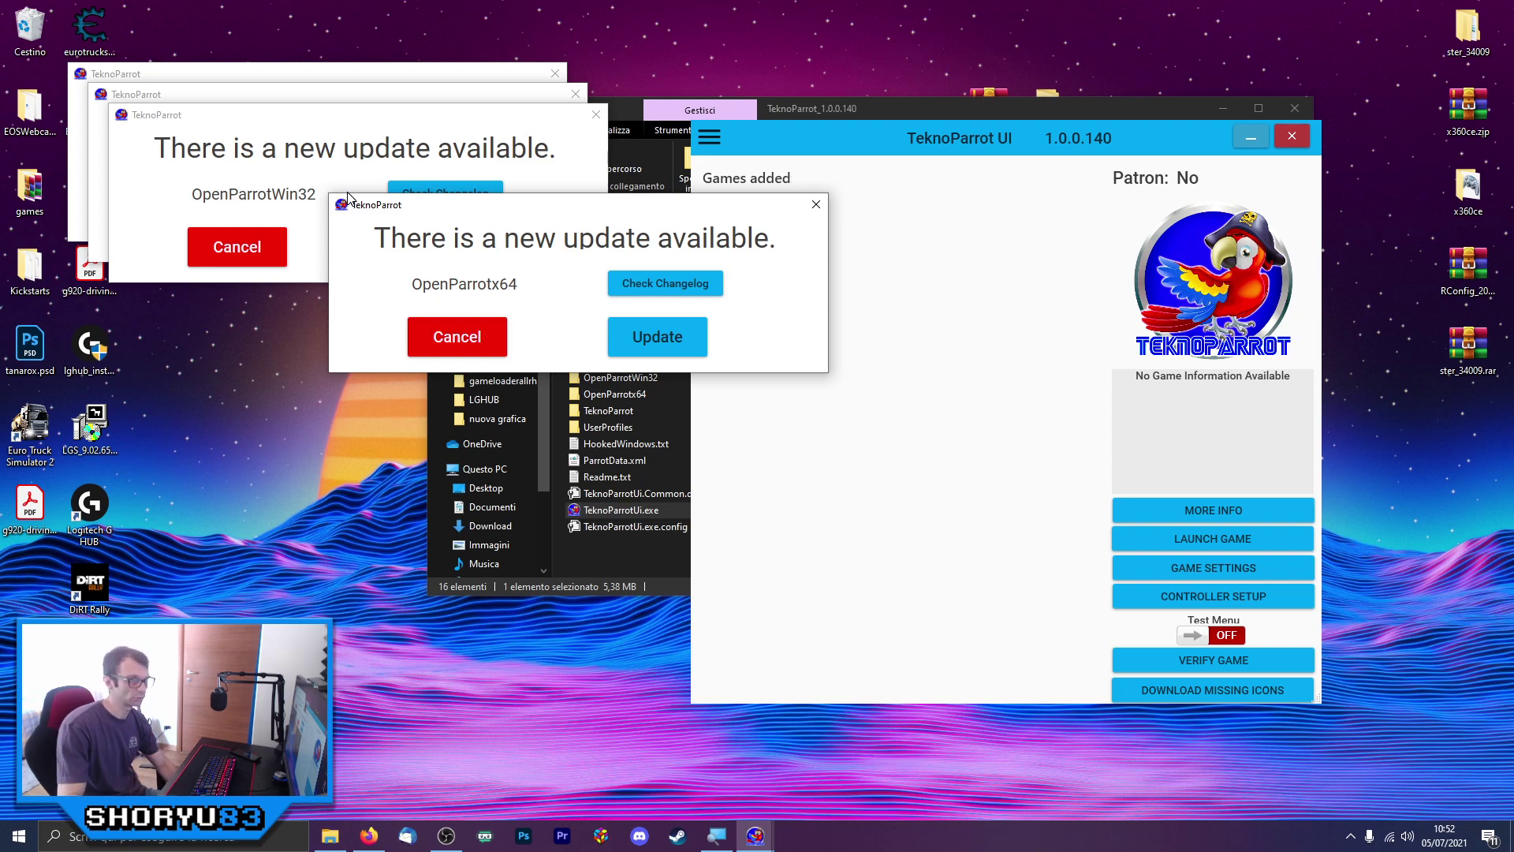
{"action": "left_click", "coordinate": [665, 329]}
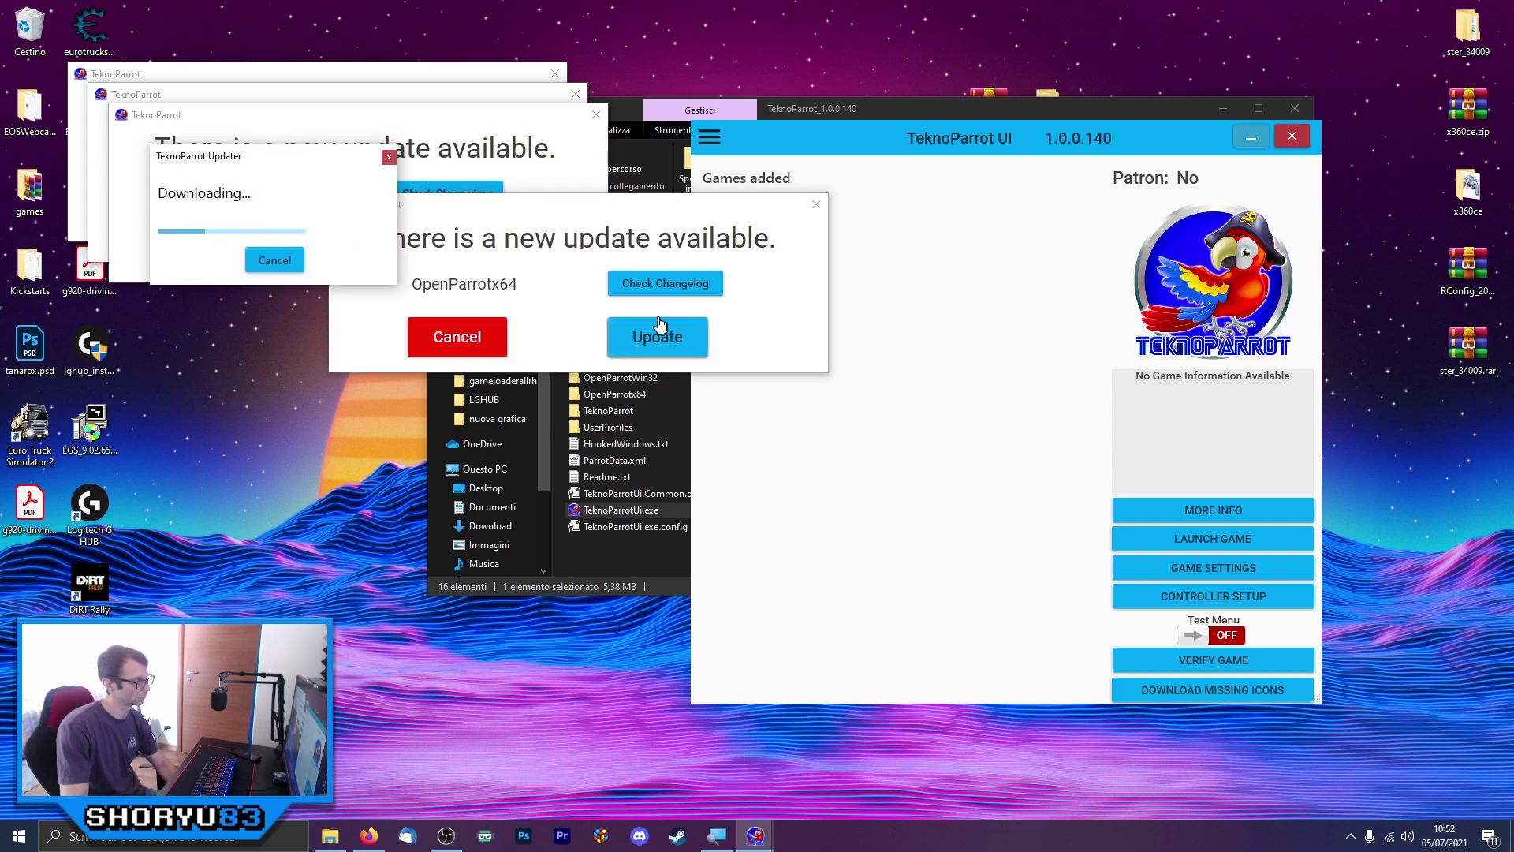
{"action": "left_click", "coordinate": [434, 246]}
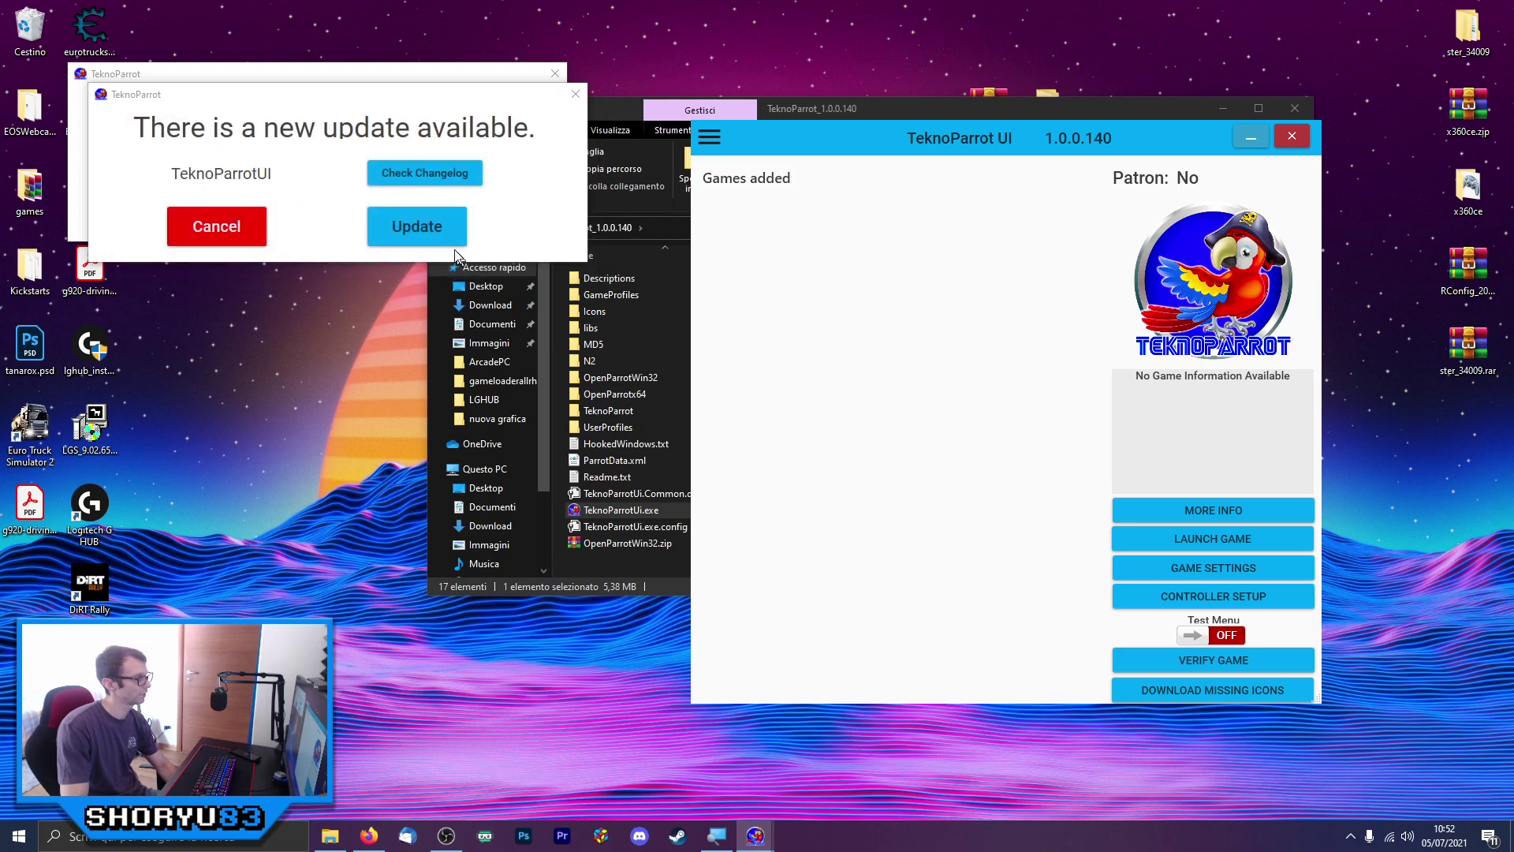
{"action": "left_click", "coordinate": [456, 240]}
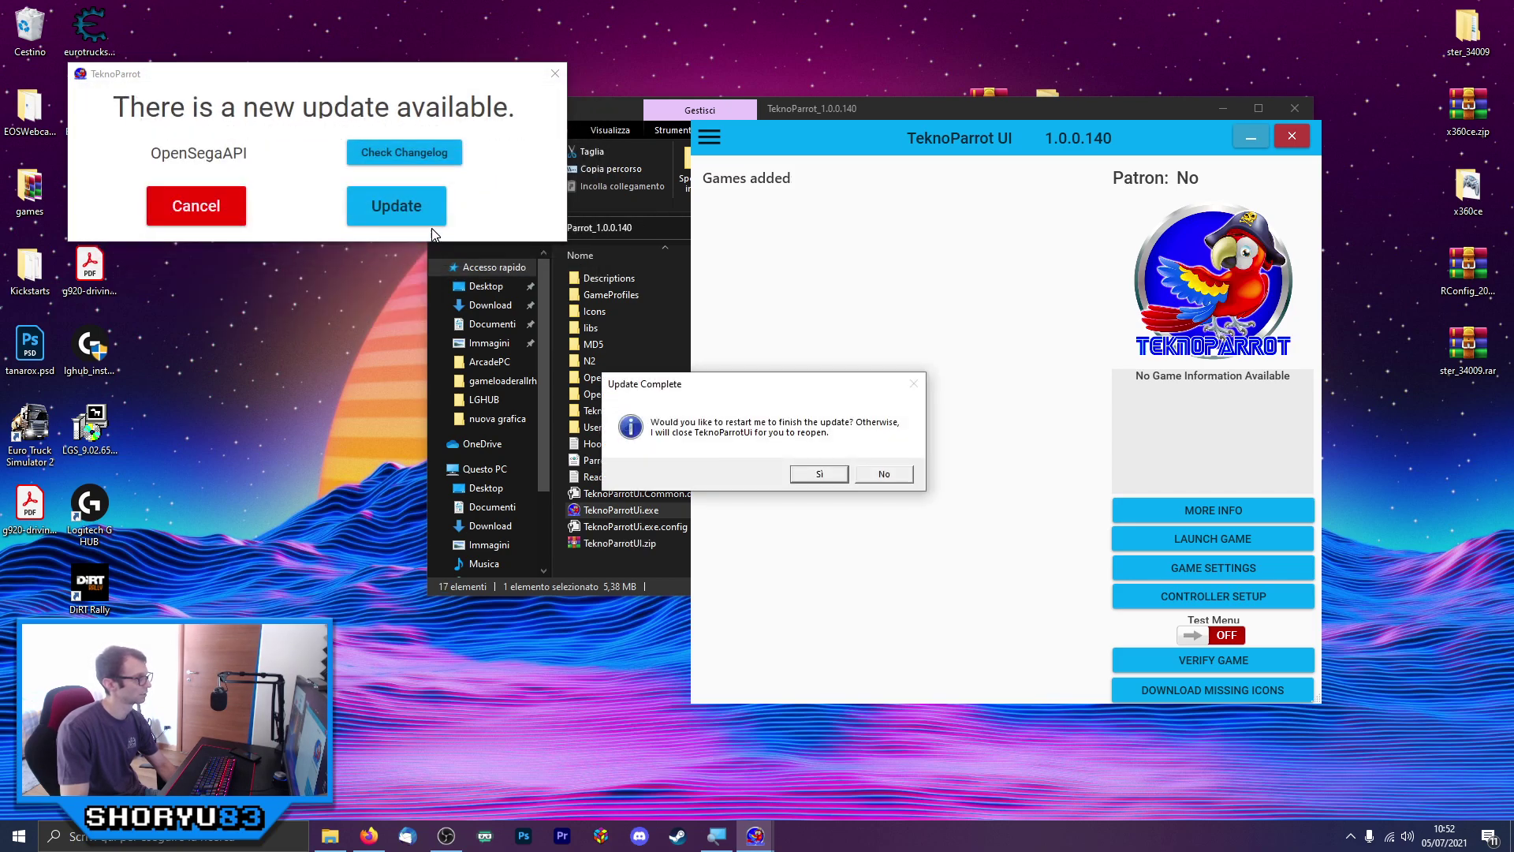
{"action": "left_click", "coordinate": [390, 222]}
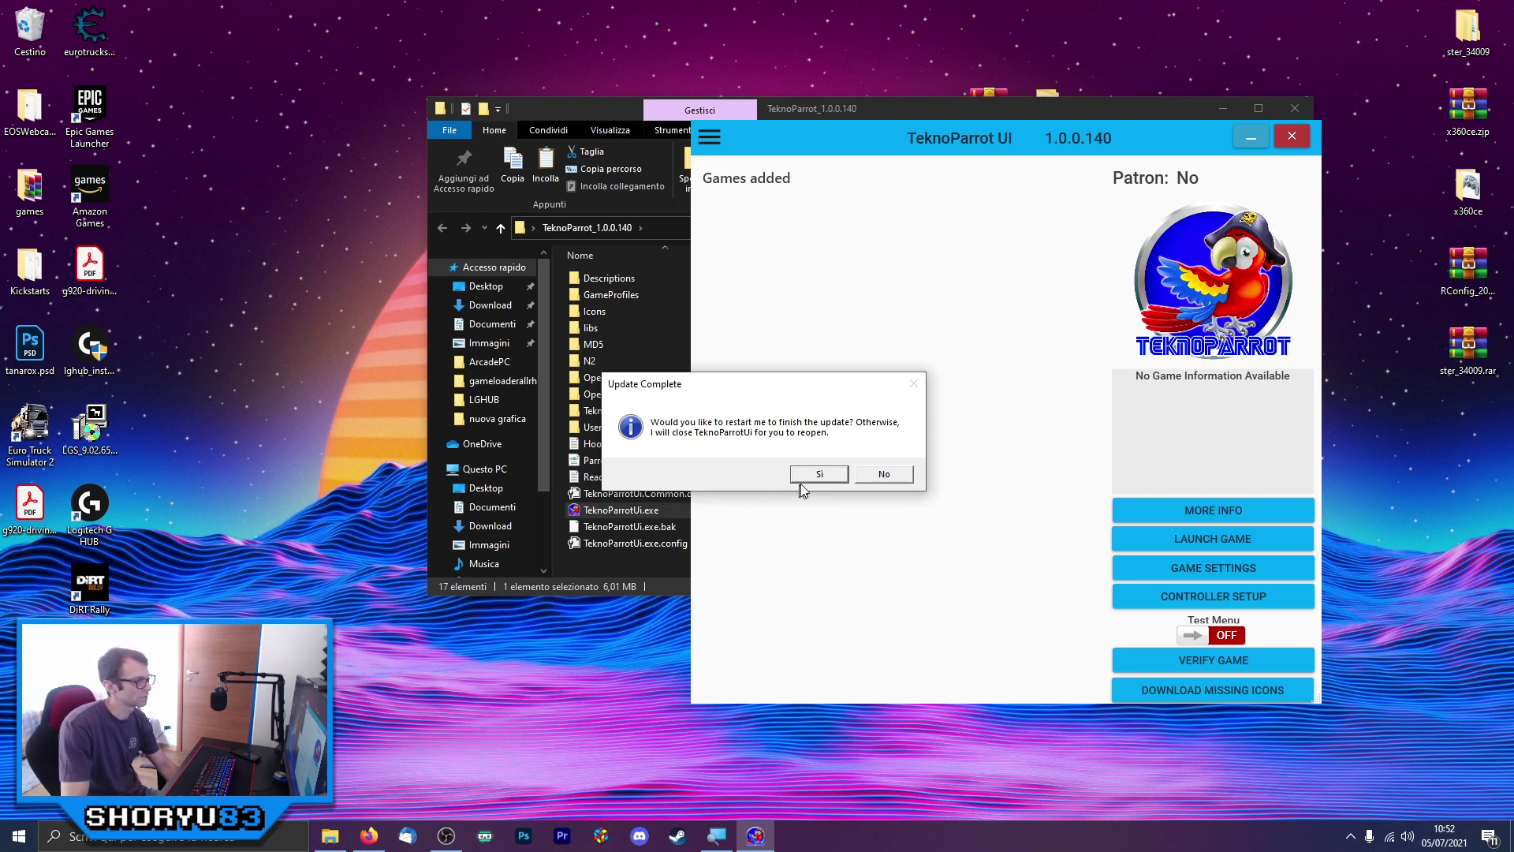
Restart TeknoParrot to finish the update, decline adding a game and shift its window on the desktop
{"action": "left_click", "coordinate": [828, 474]}
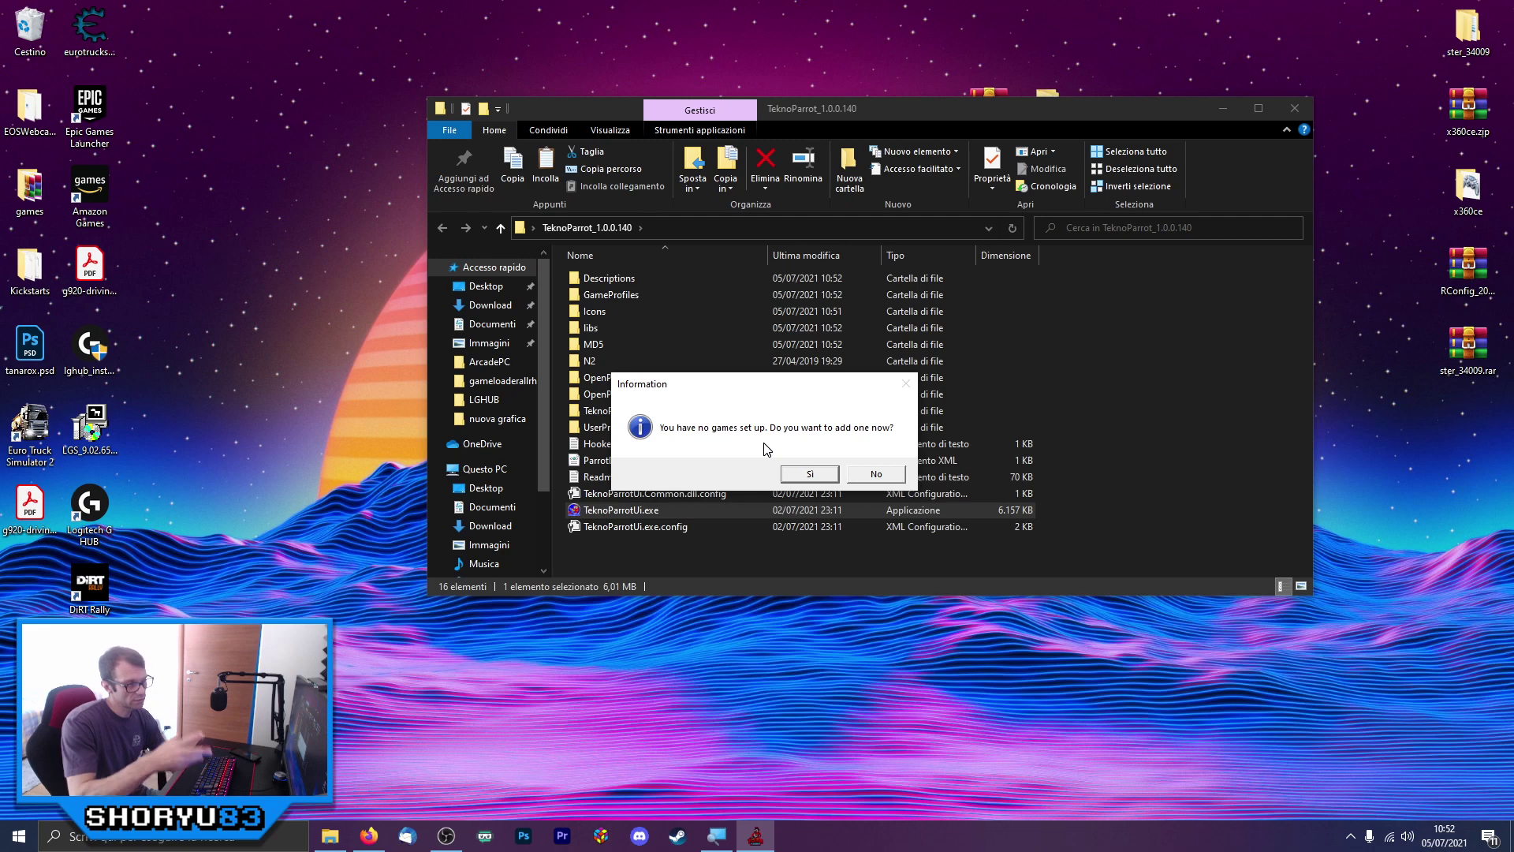
{"action": "left_click", "coordinate": [894, 479]}
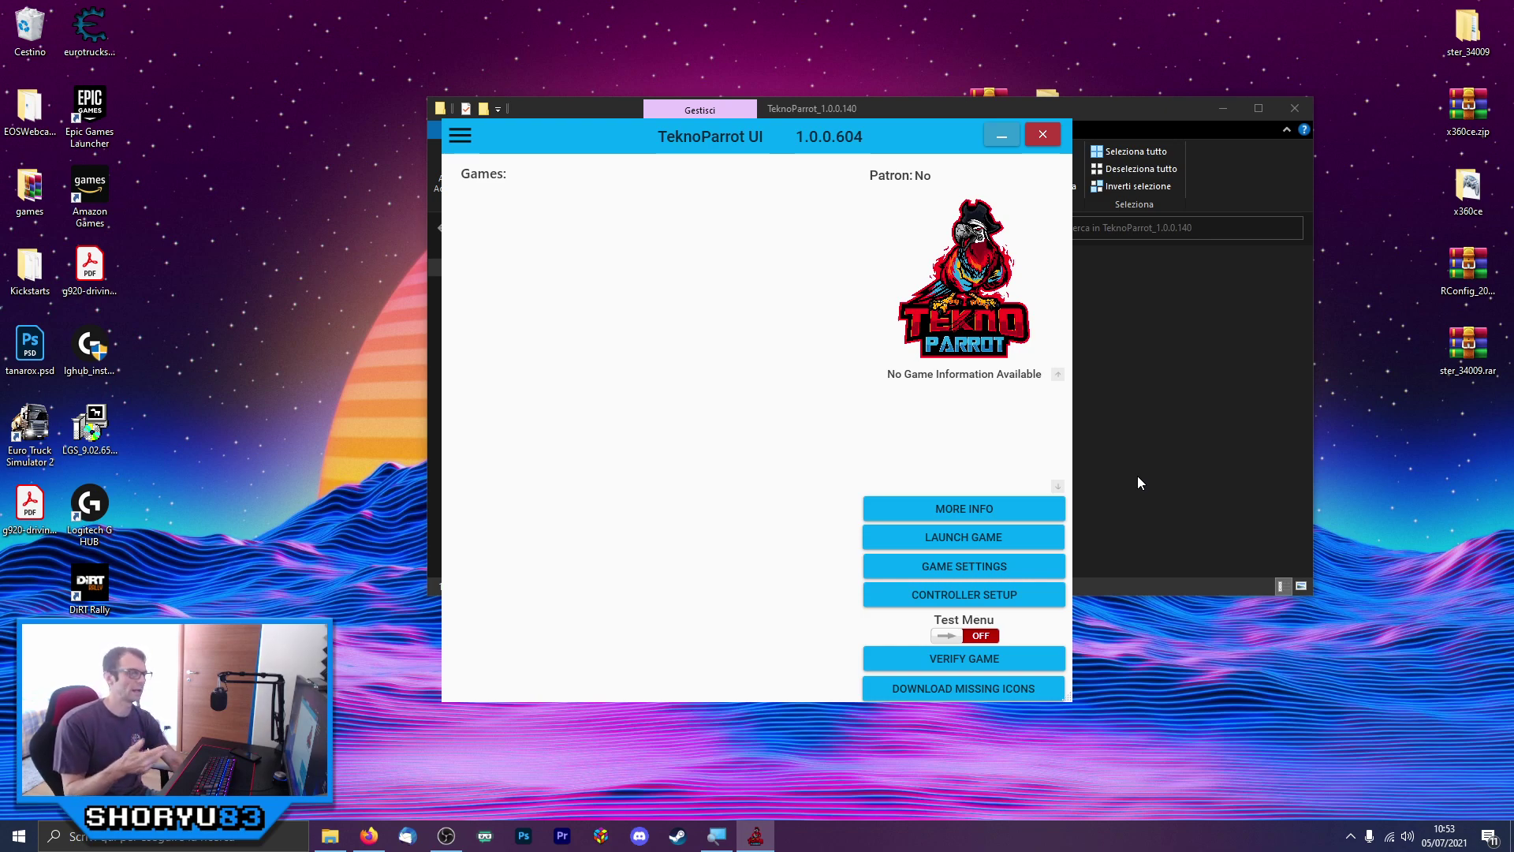
{"action": "left_click_drag", "start_coordinate": [739, 137], "coordinate": [830, 122]}
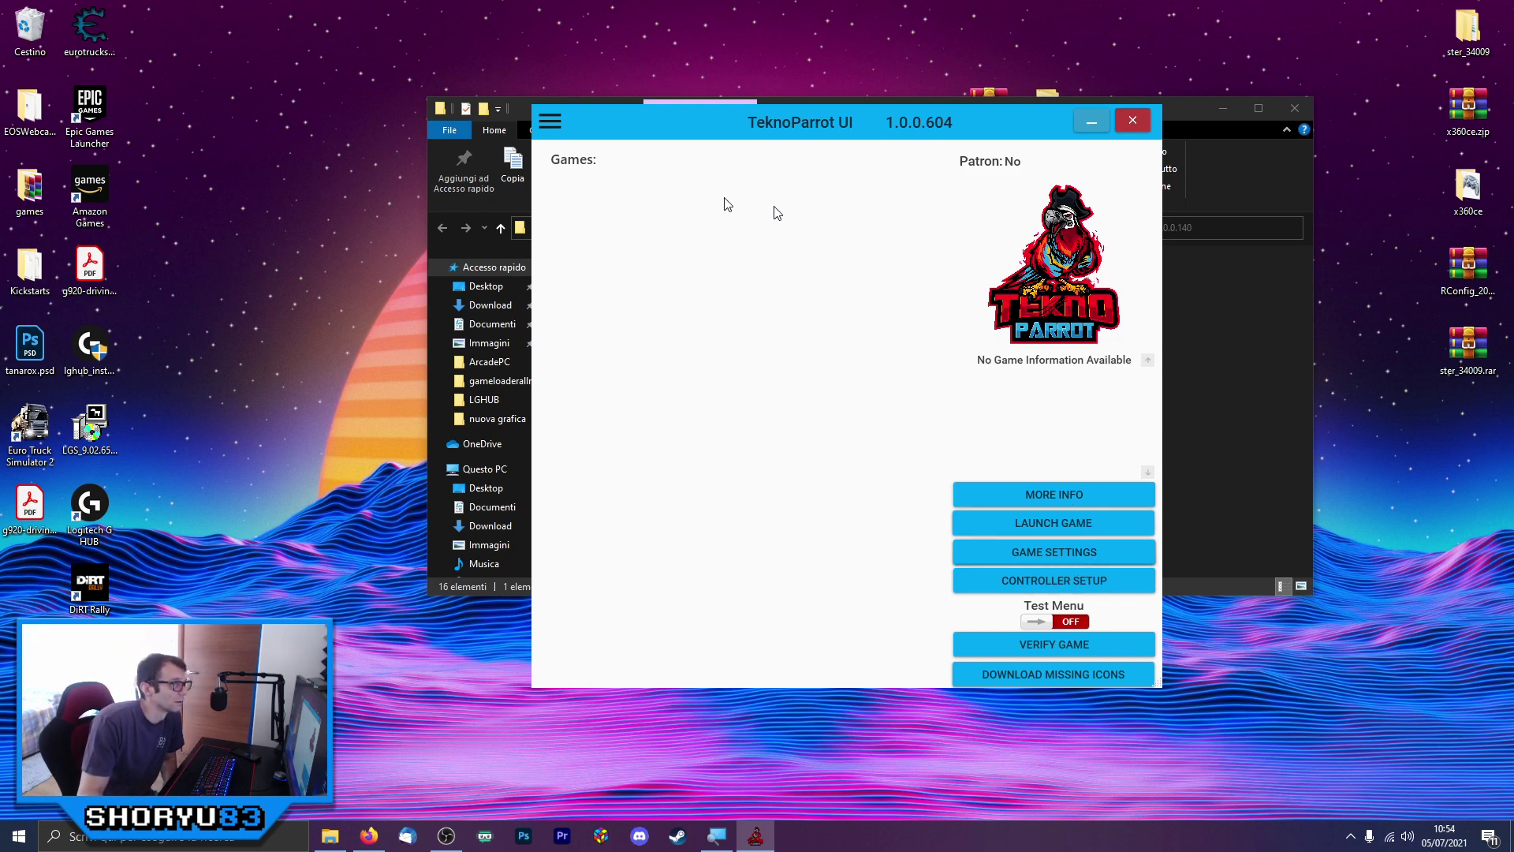
Install the remaining TeknoParrot, TeknoParrotN2, SegaTools, OpenSndGaelco, OpenSndVoyager and ScoreSubmission updates
{"action": "left_click", "coordinate": [555, 120]}
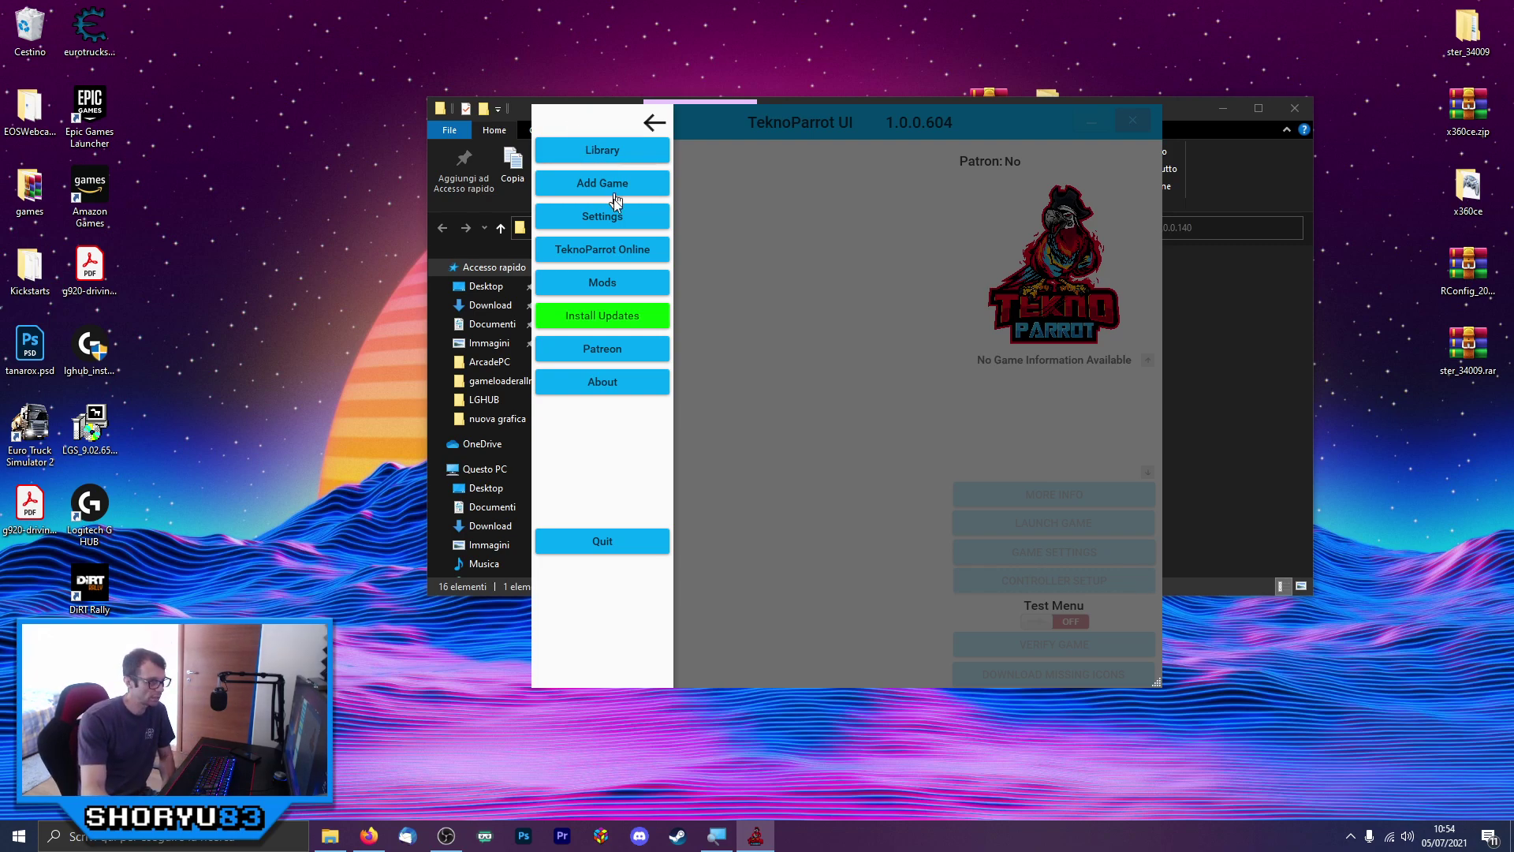
{"action": "left_click", "coordinate": [605, 317]}
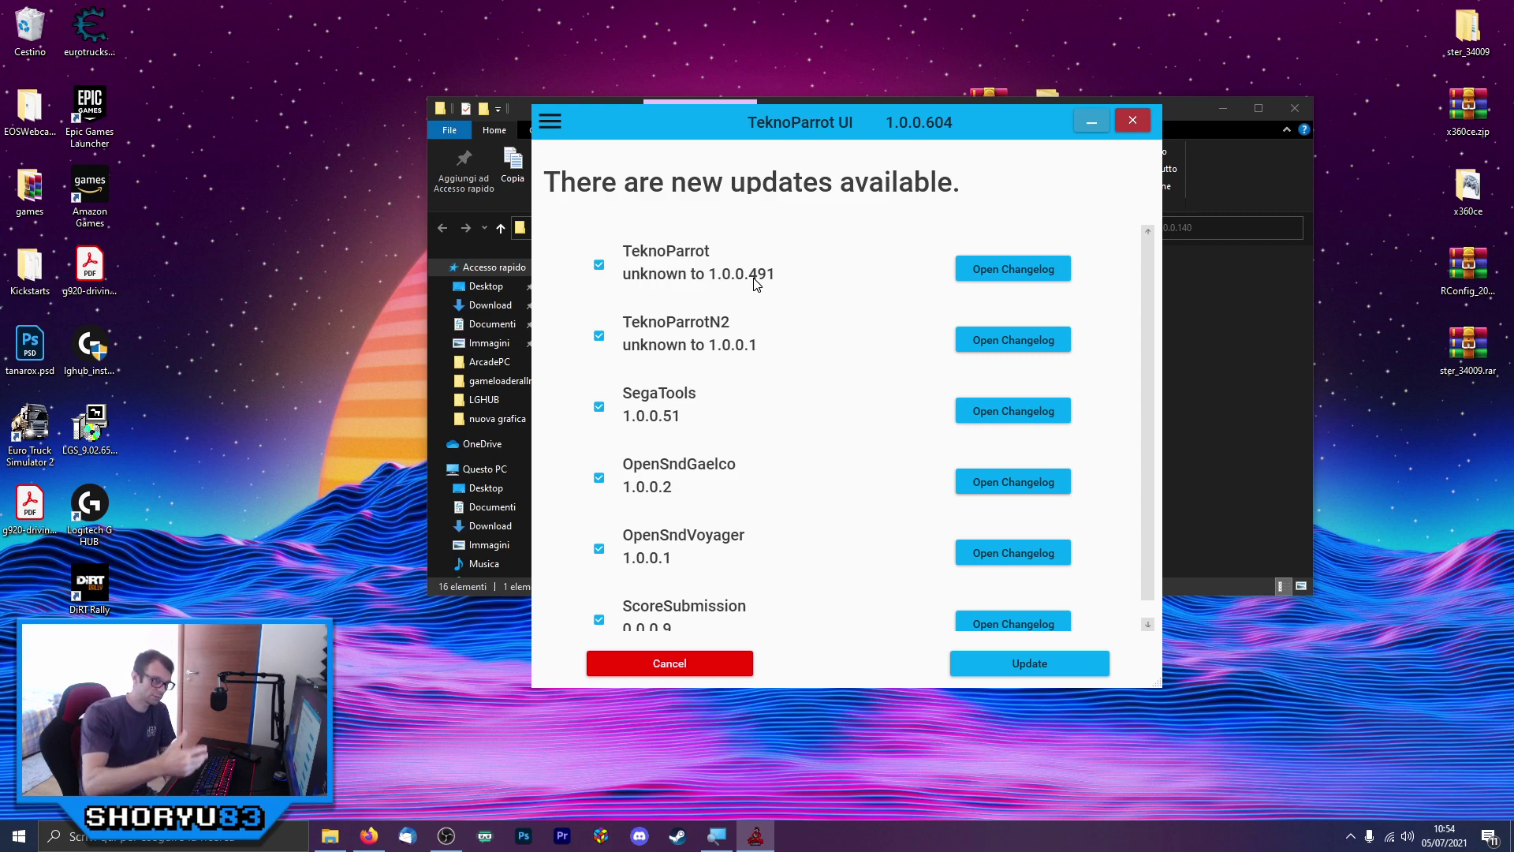
{"action": "scroll", "coordinate": [1149, 316], "scroll_direction": "down", "scroll_amount": 1}
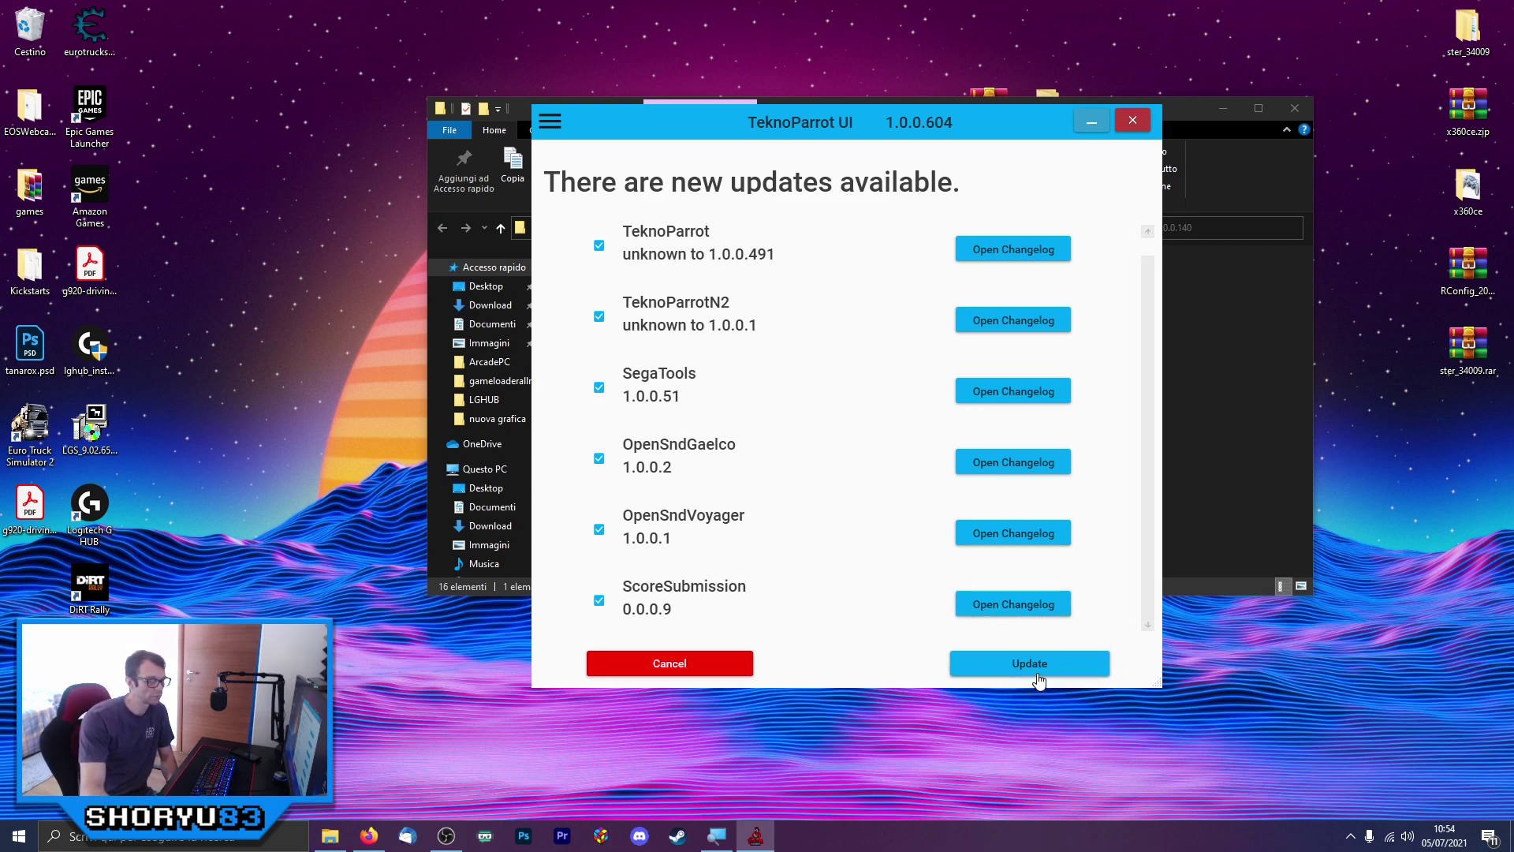
{"action": "left_click", "coordinate": [598, 315]}
{"action": "left_click", "coordinate": [599, 315]}
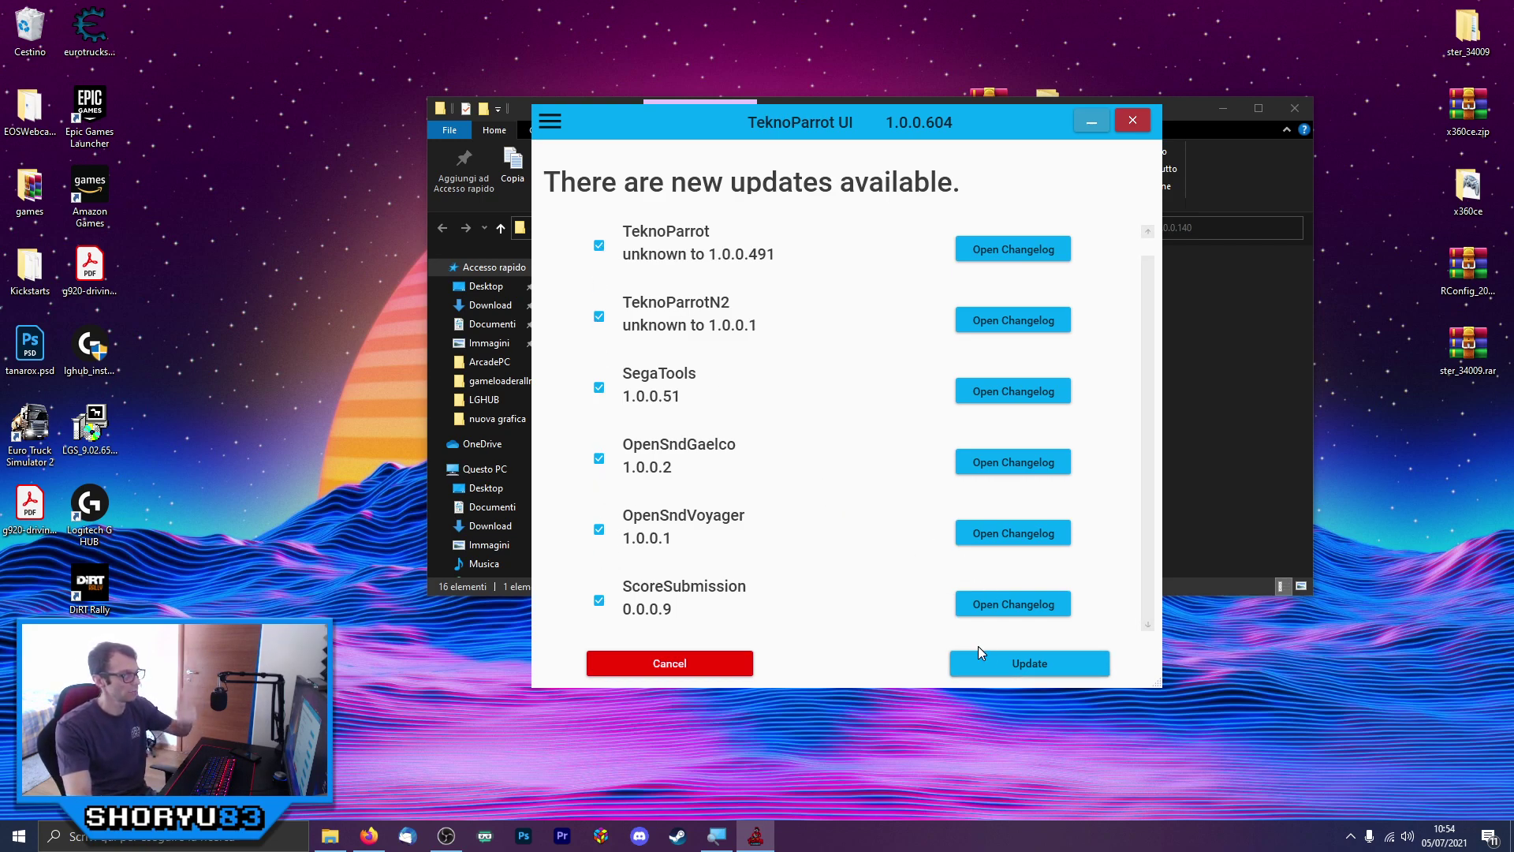
{"action": "left_click", "coordinate": [1045, 674]}
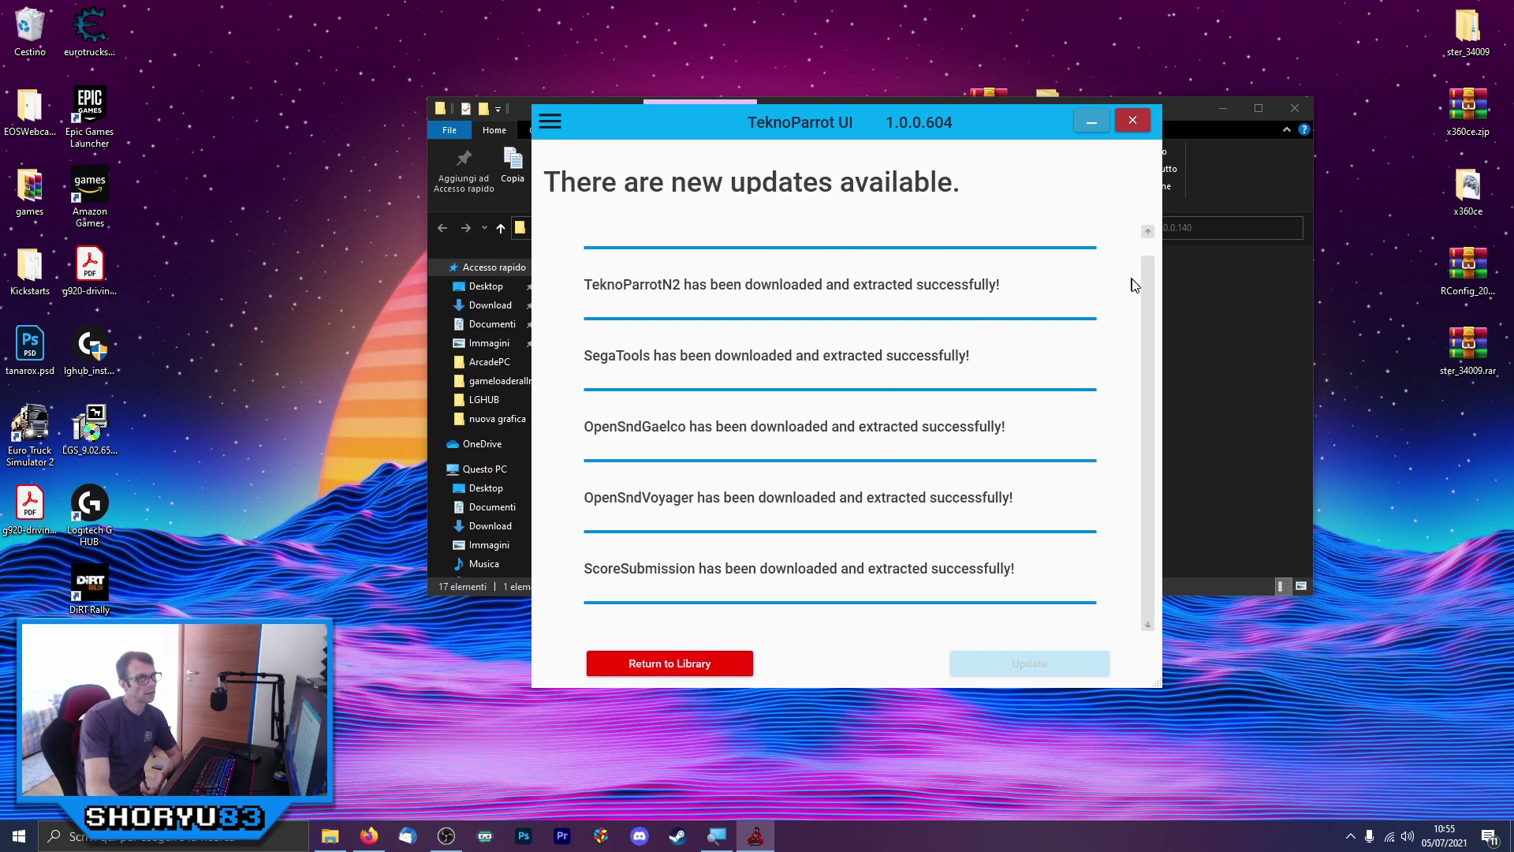
{"action": "left_click_drag", "start_coordinate": [1149, 311], "coordinate": [1149, 261]}
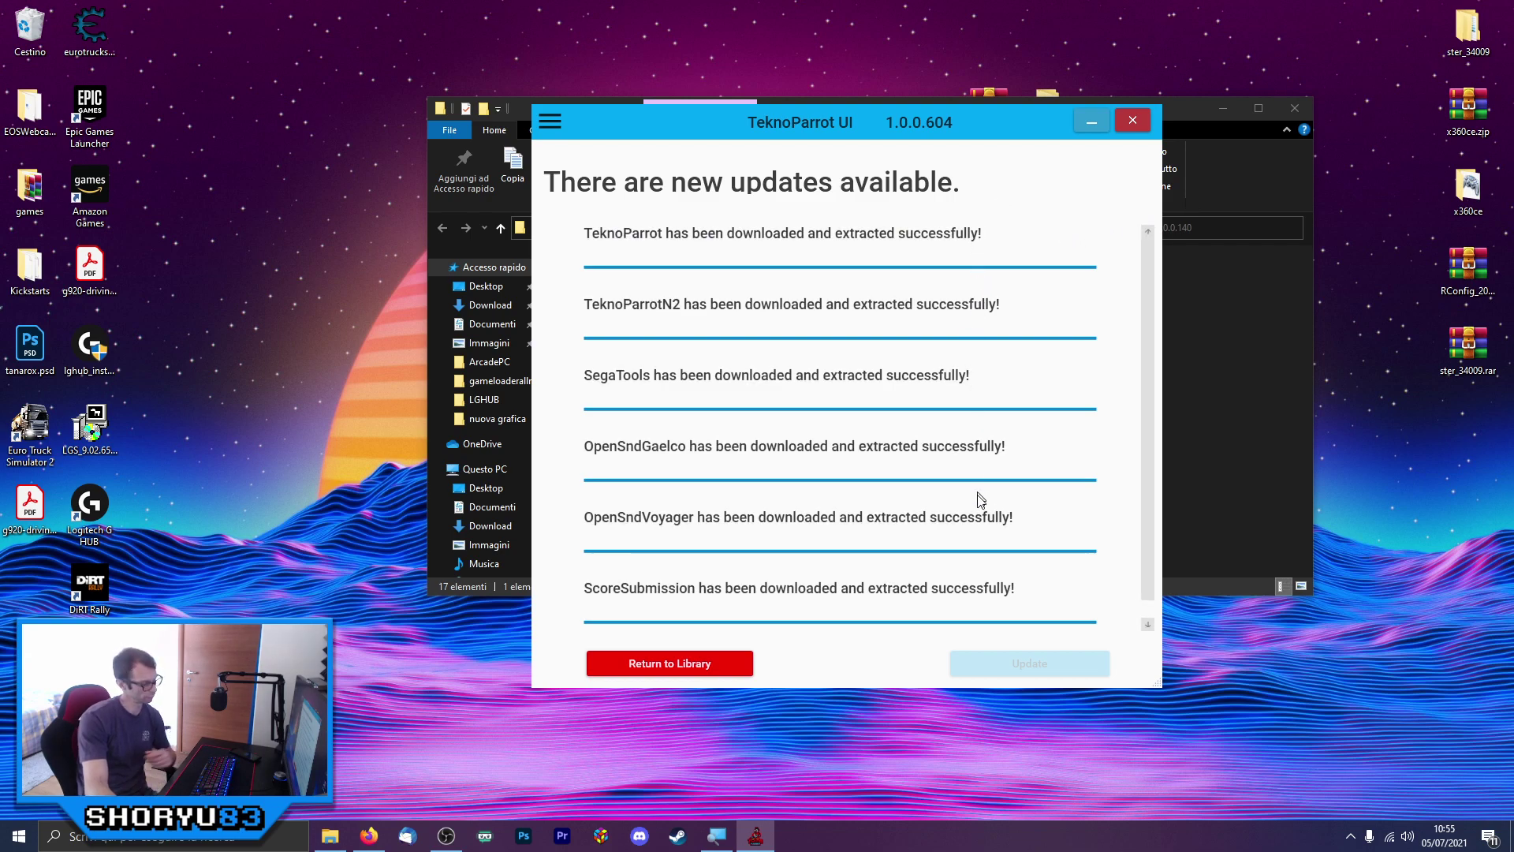
Close TeknoParrot, relaunch TeknoParrotUi.exe from its folder, decline adding a game and shift the window
{"action": "left_click", "coordinate": [1145, 124]}
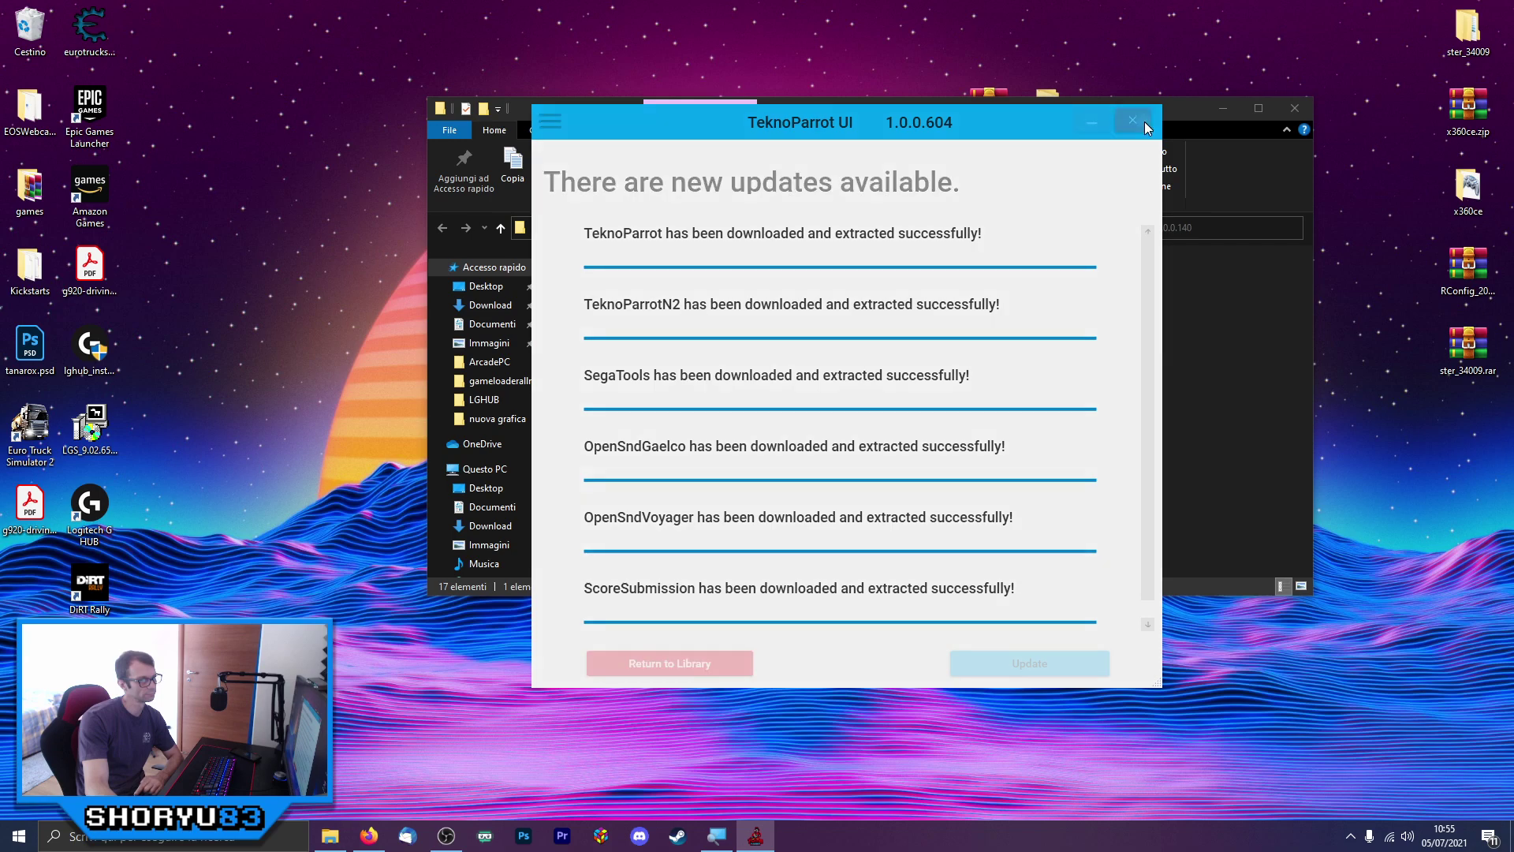
{"action": "left_click", "coordinate": [801, 408]}
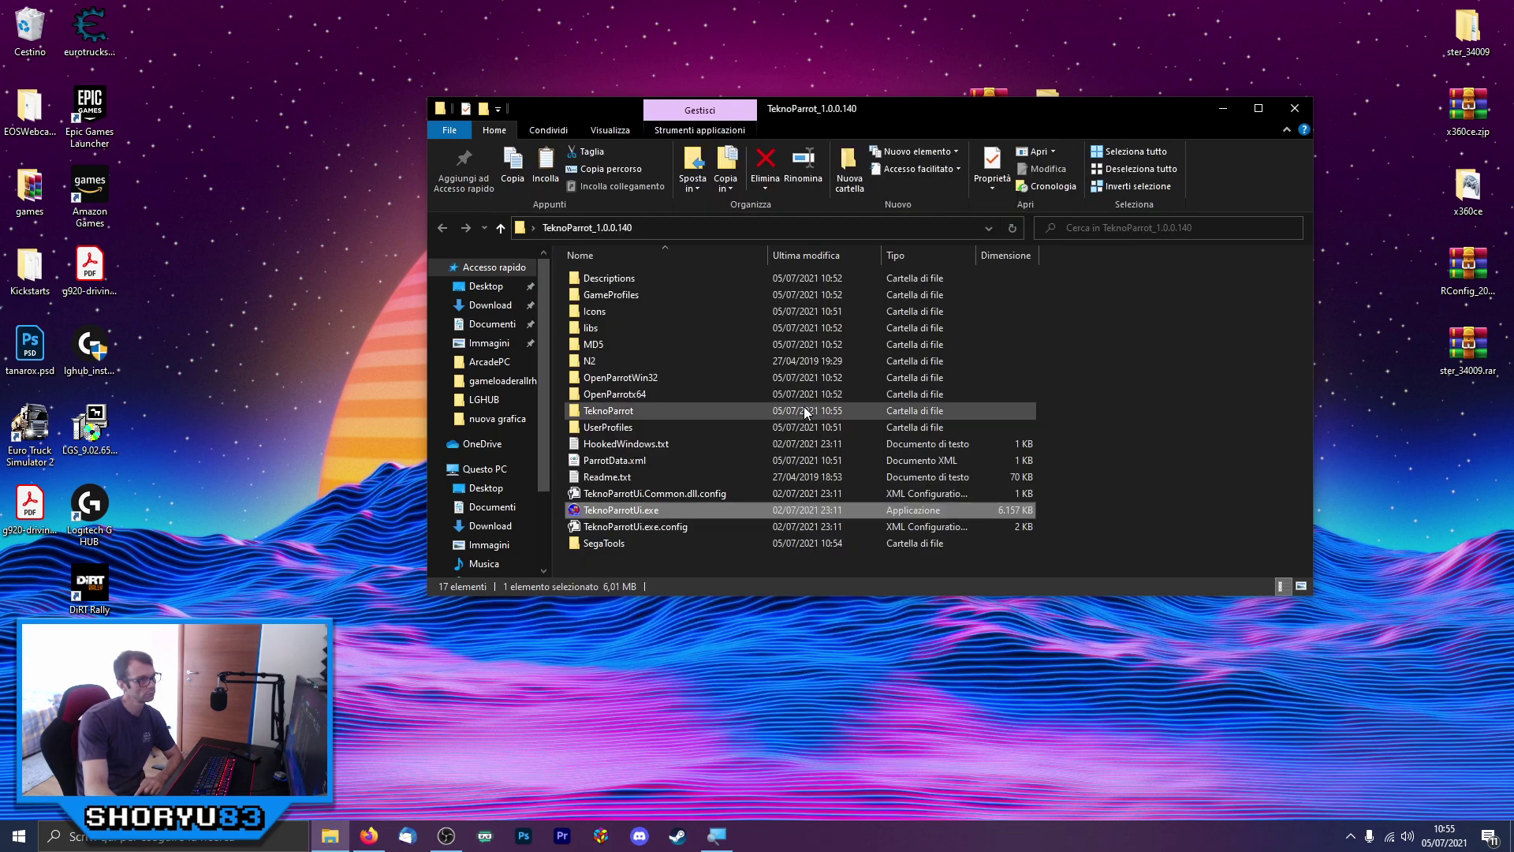
{"action": "left_click", "coordinate": [623, 513]}
{"action": "double_click", "coordinate": [698, 509]}
{"action": "left_click", "coordinate": [869, 478]}
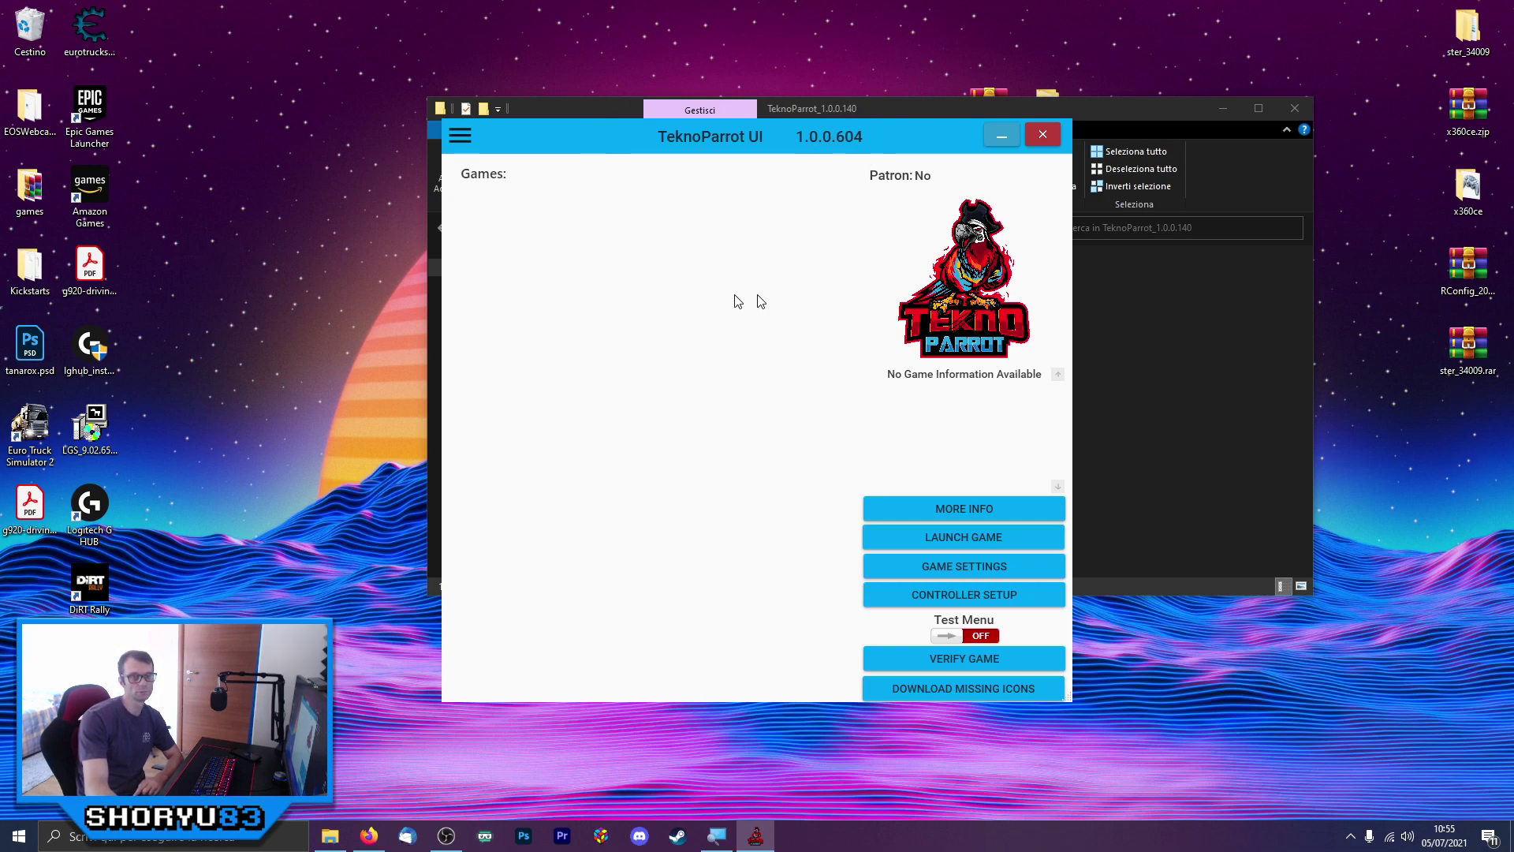
{"action": "left_click_drag", "start_coordinate": [574, 139], "coordinate": [639, 140]}
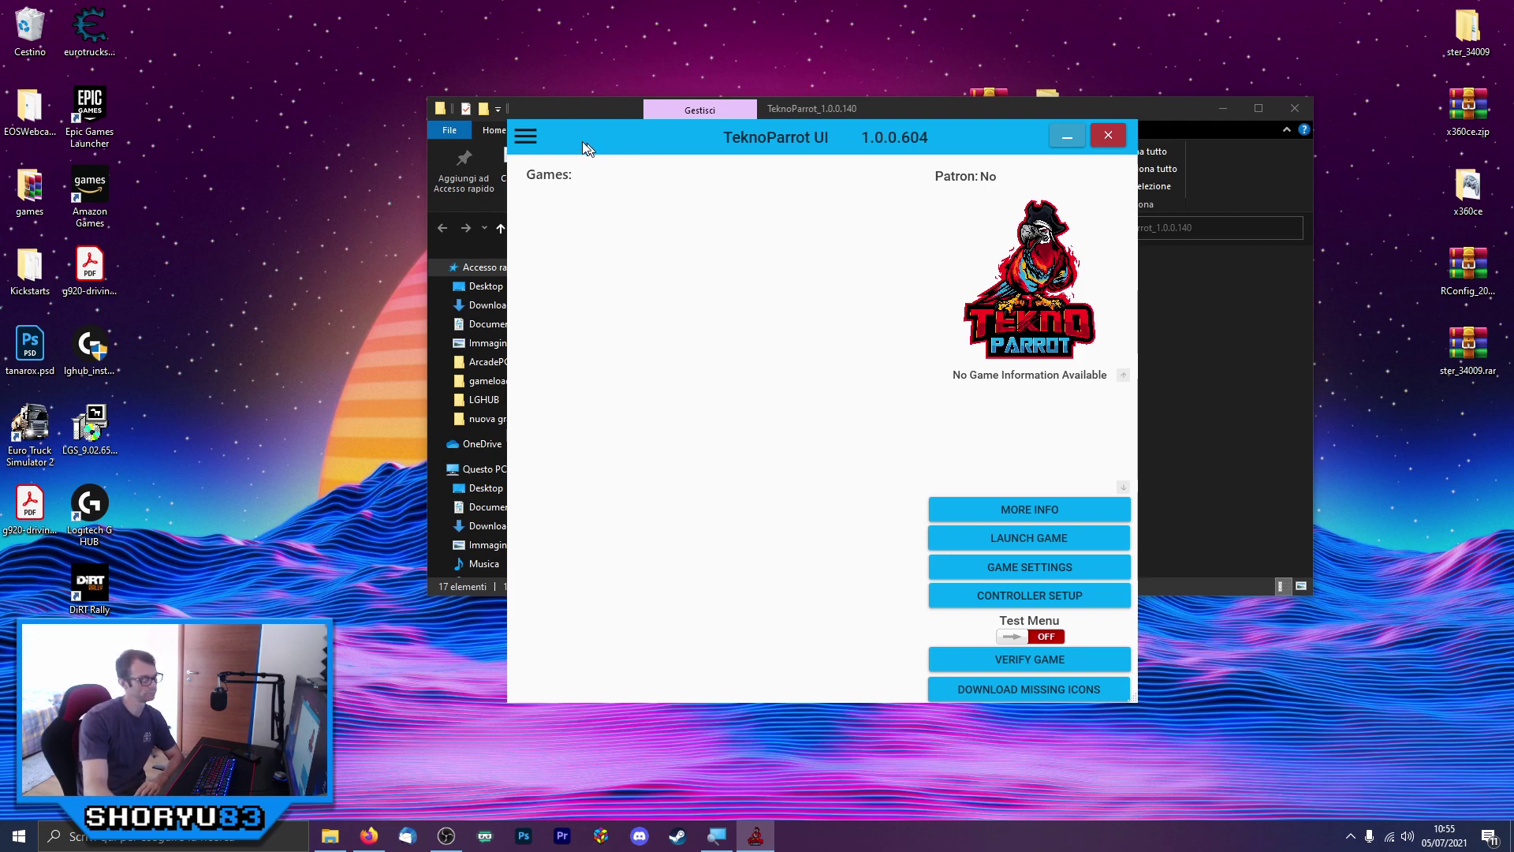
Check TeknoParrot's main menu for any updates still to install, and close the menu again
{"action": "left_click", "coordinate": [508, 149]}
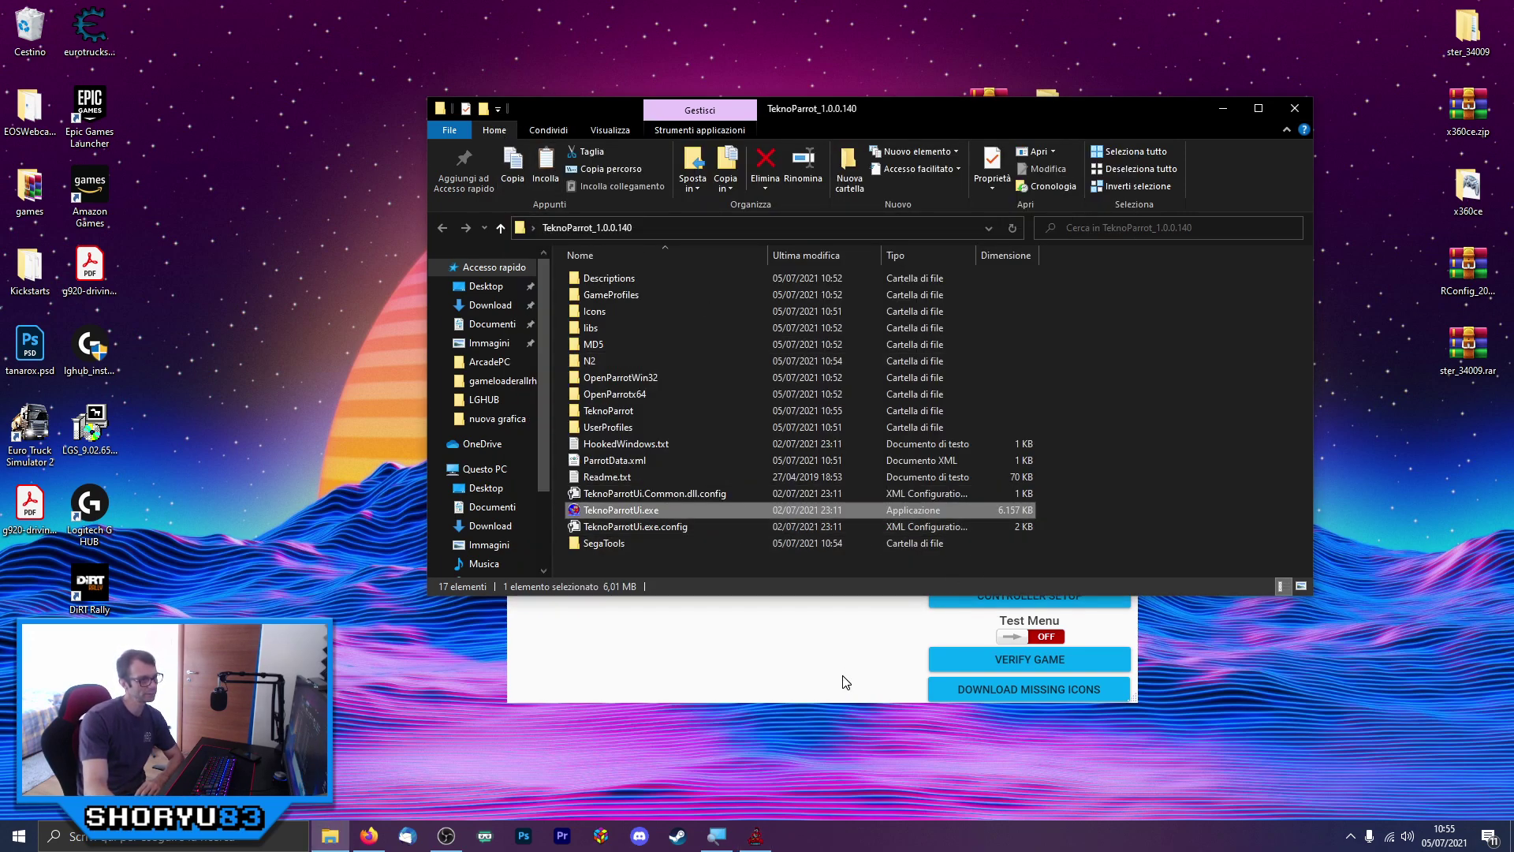
{"action": "left_click", "coordinate": [846, 681]}
{"action": "left_click", "coordinate": [532, 143]}
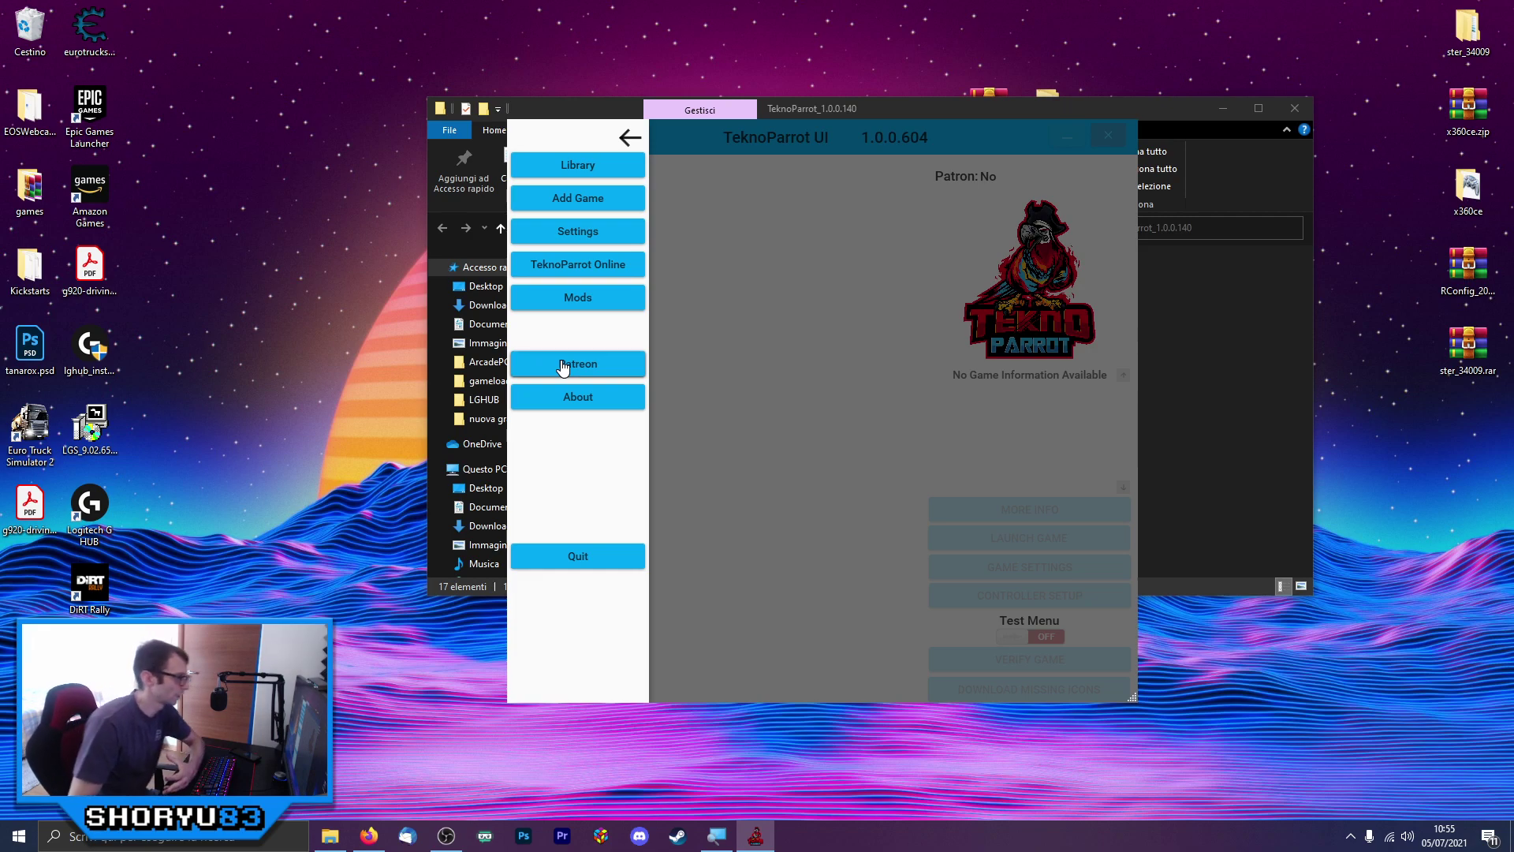
{"action": "left_click", "coordinate": [631, 138]}
Minimize the TeknoParrot_1.0.0.140 folder window and move the TeknoParrot window to a clear area of the desktop
{"action": "left_click_drag", "start_coordinate": [636, 140], "coordinate": [661, 109]}
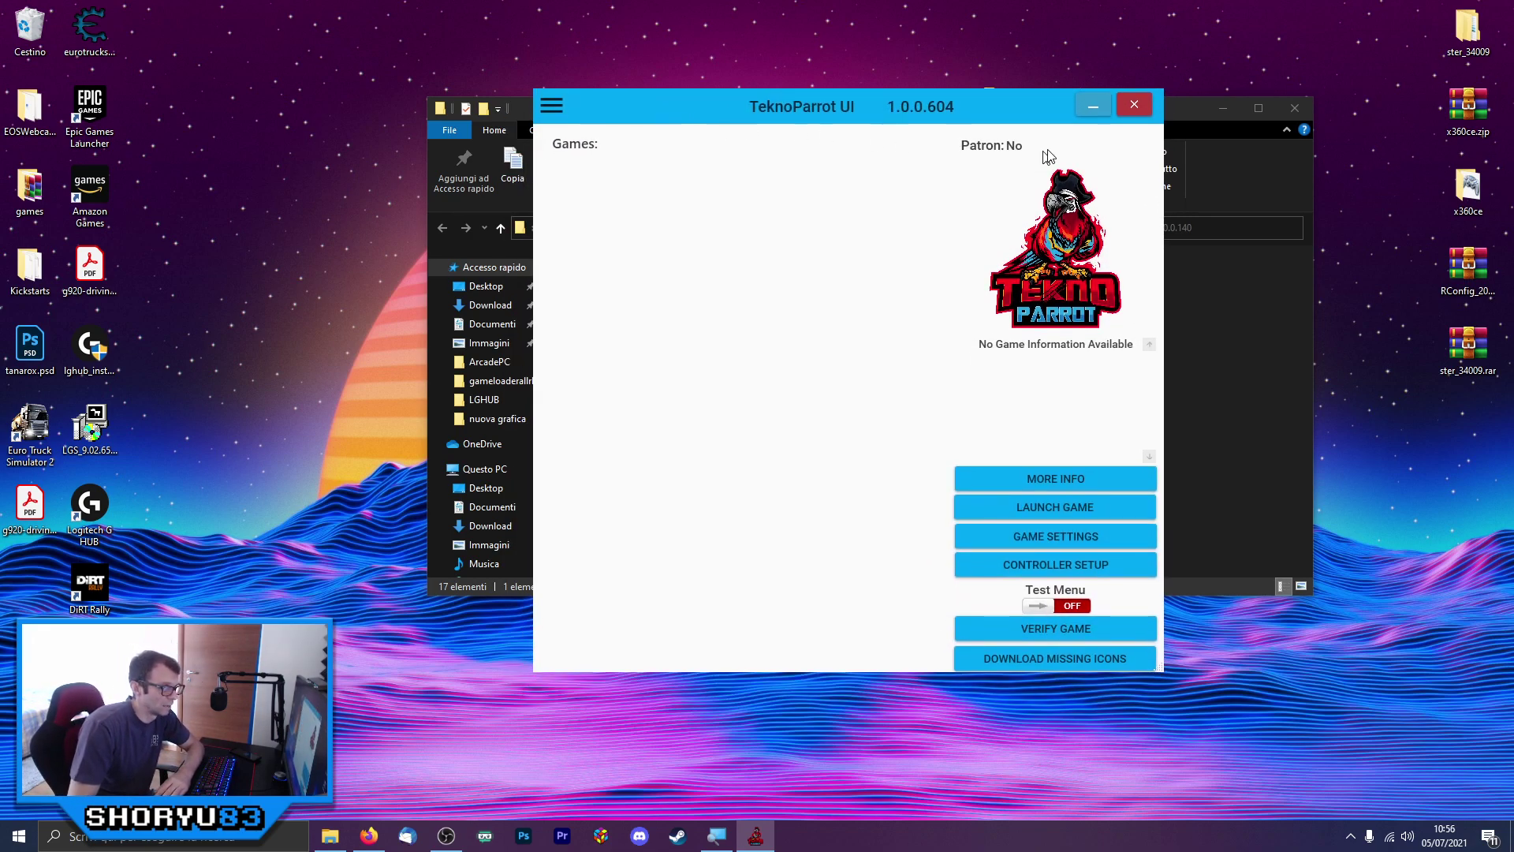
{"action": "left_click", "coordinate": [1220, 110]}
{"action": "left_click_drag", "start_coordinate": [779, 101], "coordinate": [816, 101]}
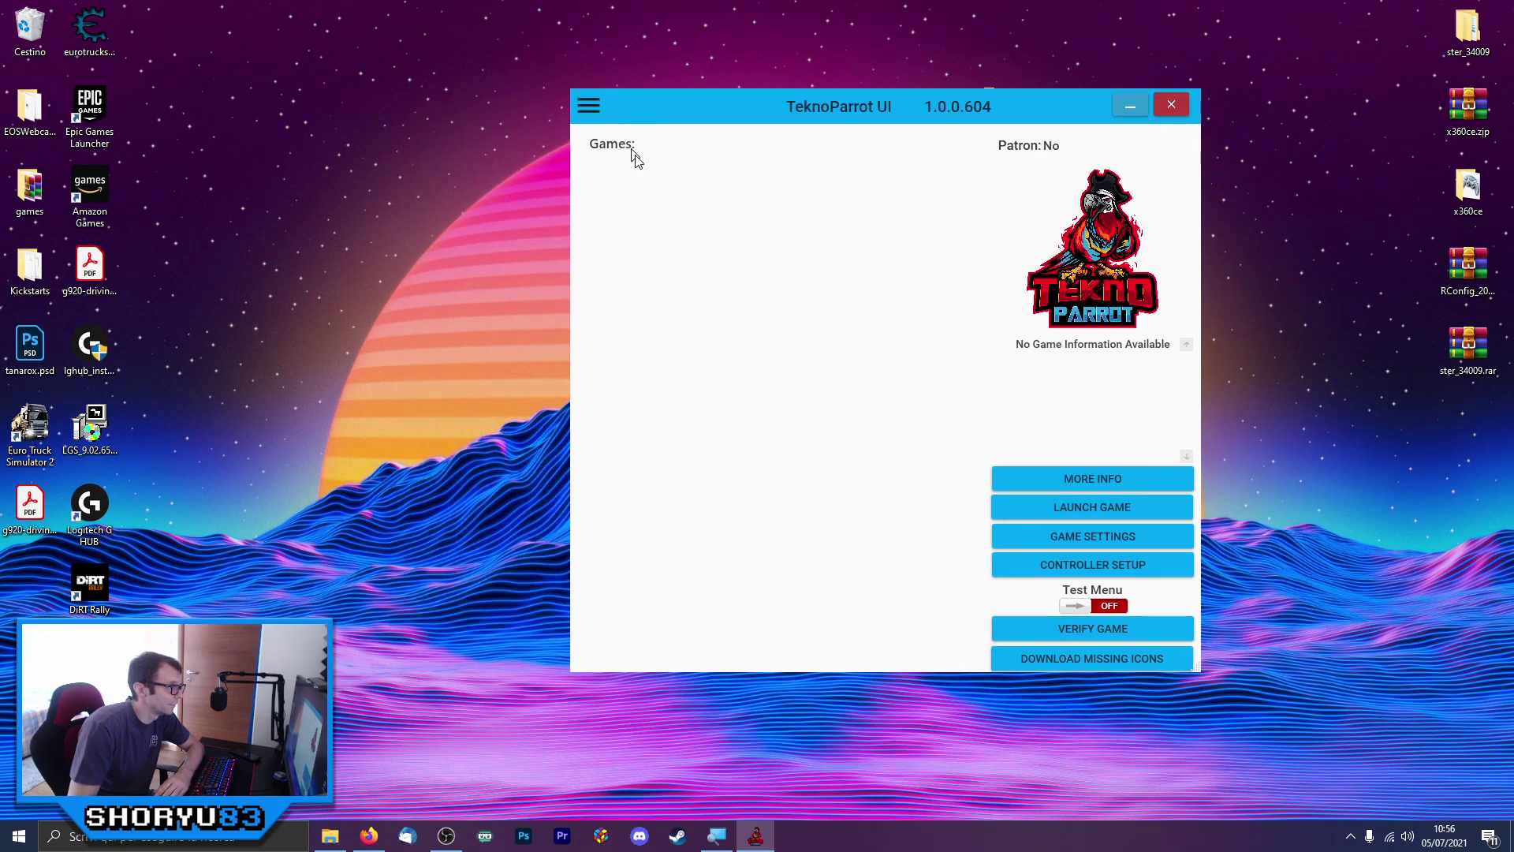
View the game library and open the list of supported games for adding one
{"action": "left_click", "coordinate": [598, 102]}
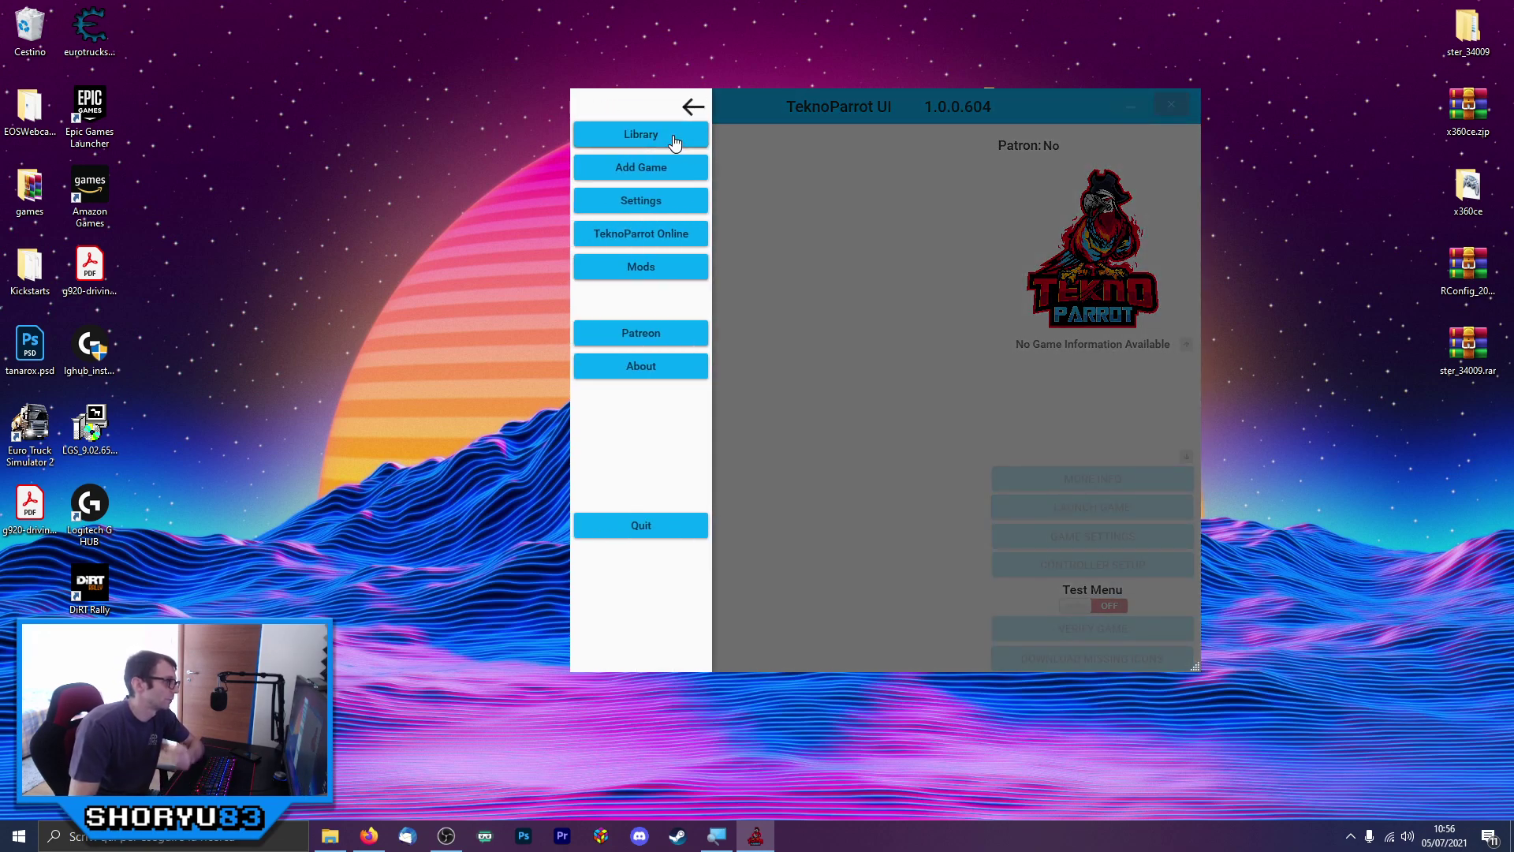
{"action": "left_click", "coordinate": [674, 136]}
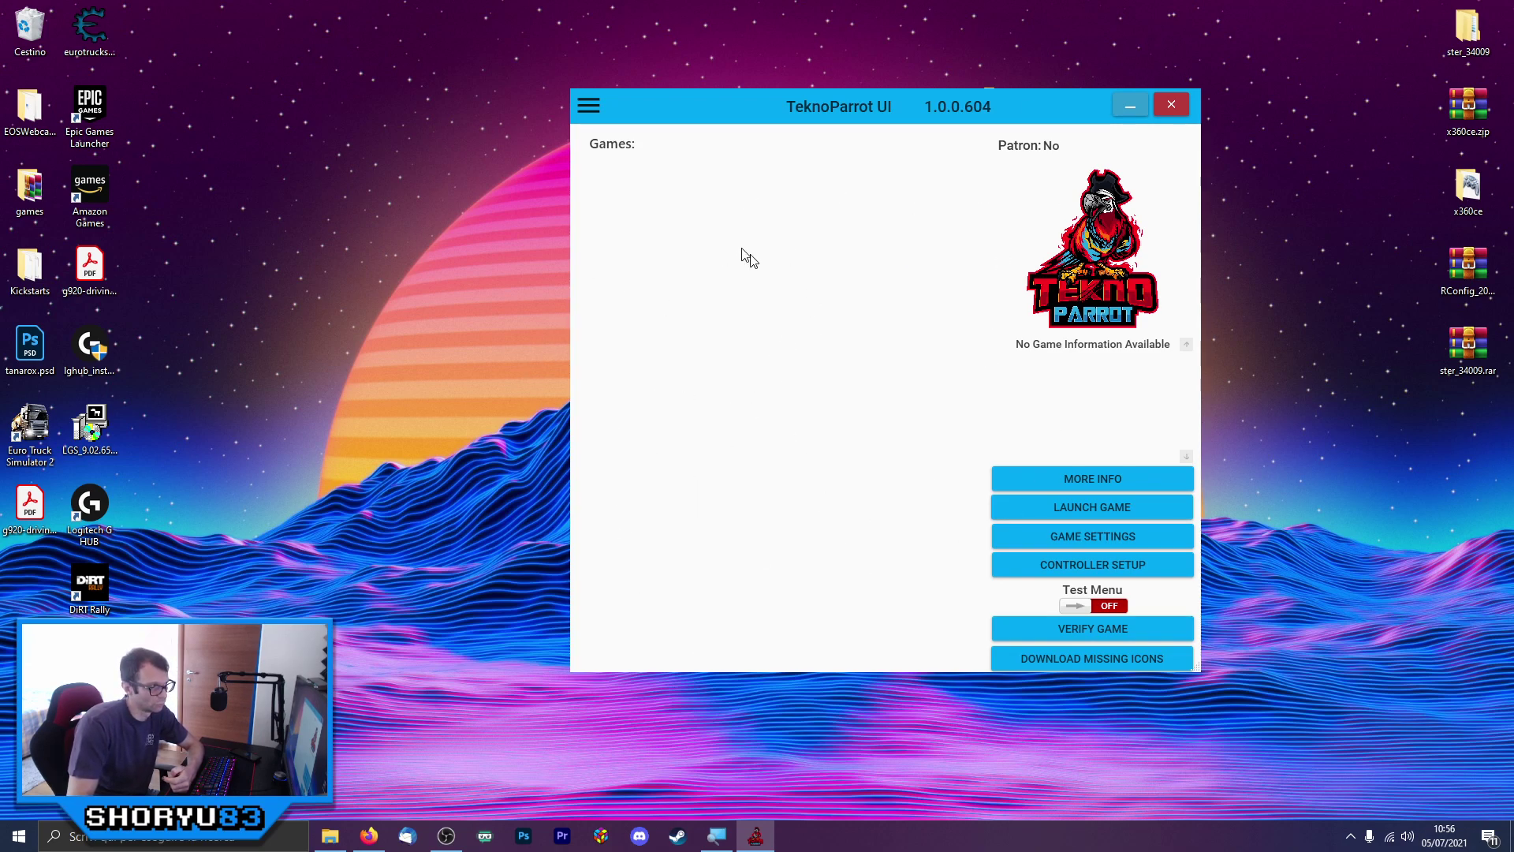
{"action": "left_click", "coordinate": [584, 112]}
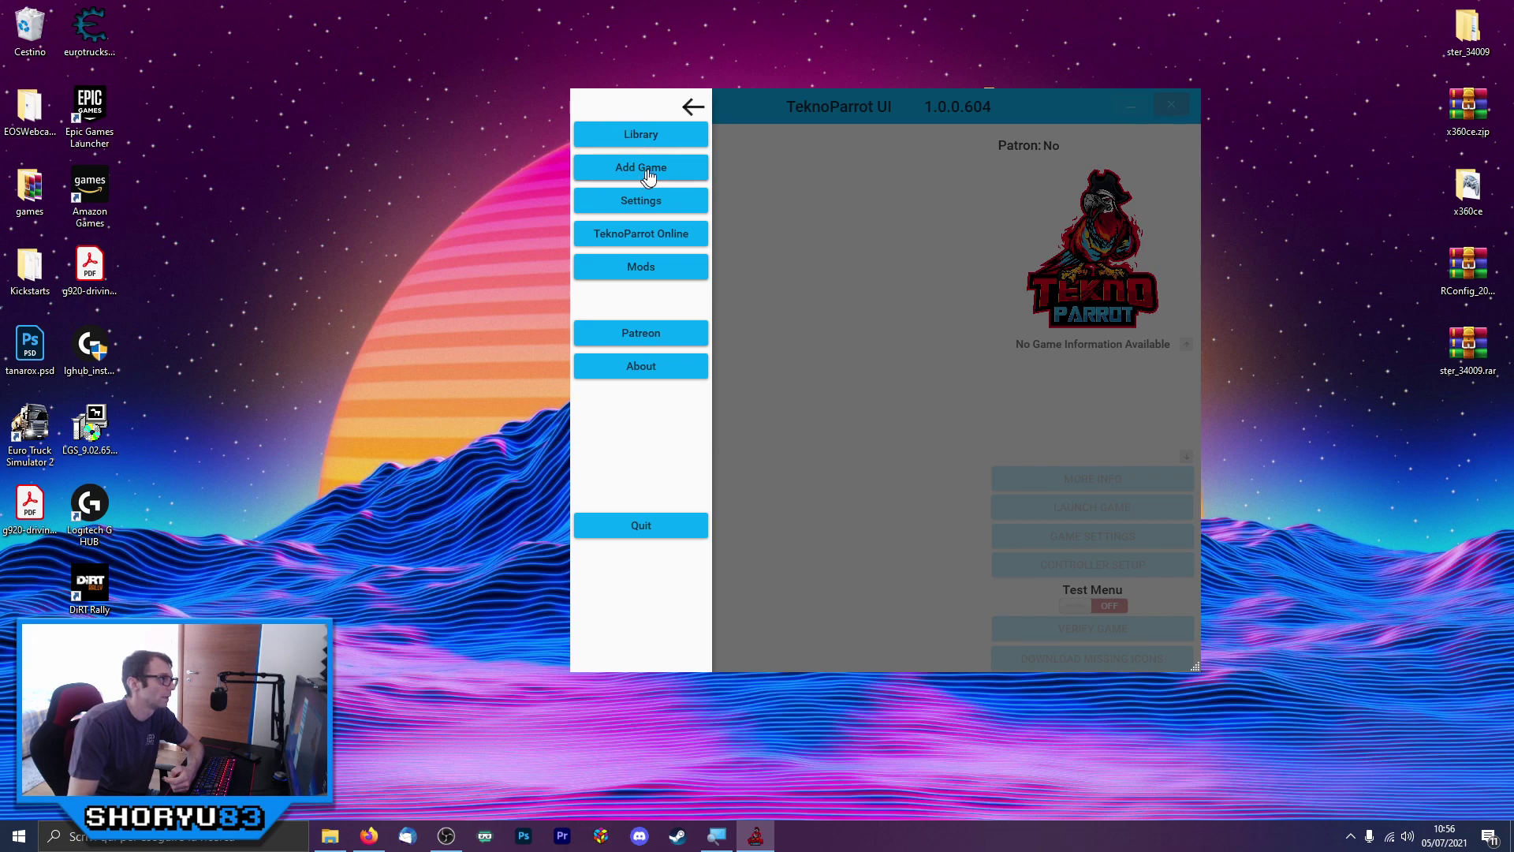
{"action": "left_click", "coordinate": [654, 173]}
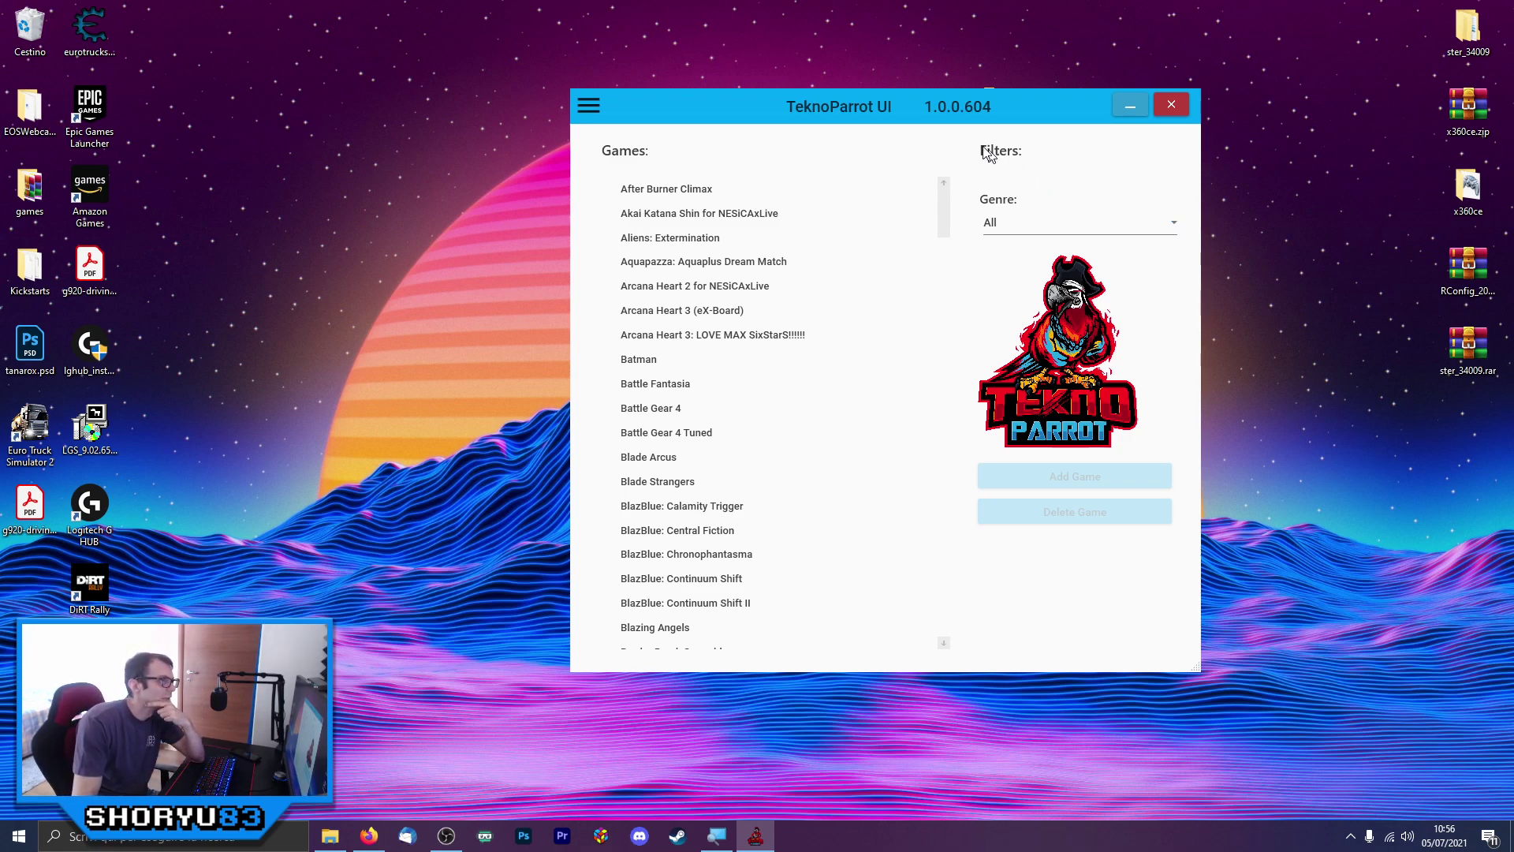
{"action": "mouse_move", "coordinate": [948, 206]}
{"action": "left_mouse_down"}
{"action": "mouse_move", "coordinate": [972, 436]}
{"action": "mouse_move", "coordinate": [968, 623]}
{"action": "mouse_move", "coordinate": [972, 193]}
{"action": "mouse_move", "coordinate": [950, 281]}
{"action": "mouse_move", "coordinate": [939, 608]}
{"action": "mouse_move", "coordinate": [967, 202]}
{"action": "left_mouse_up"}
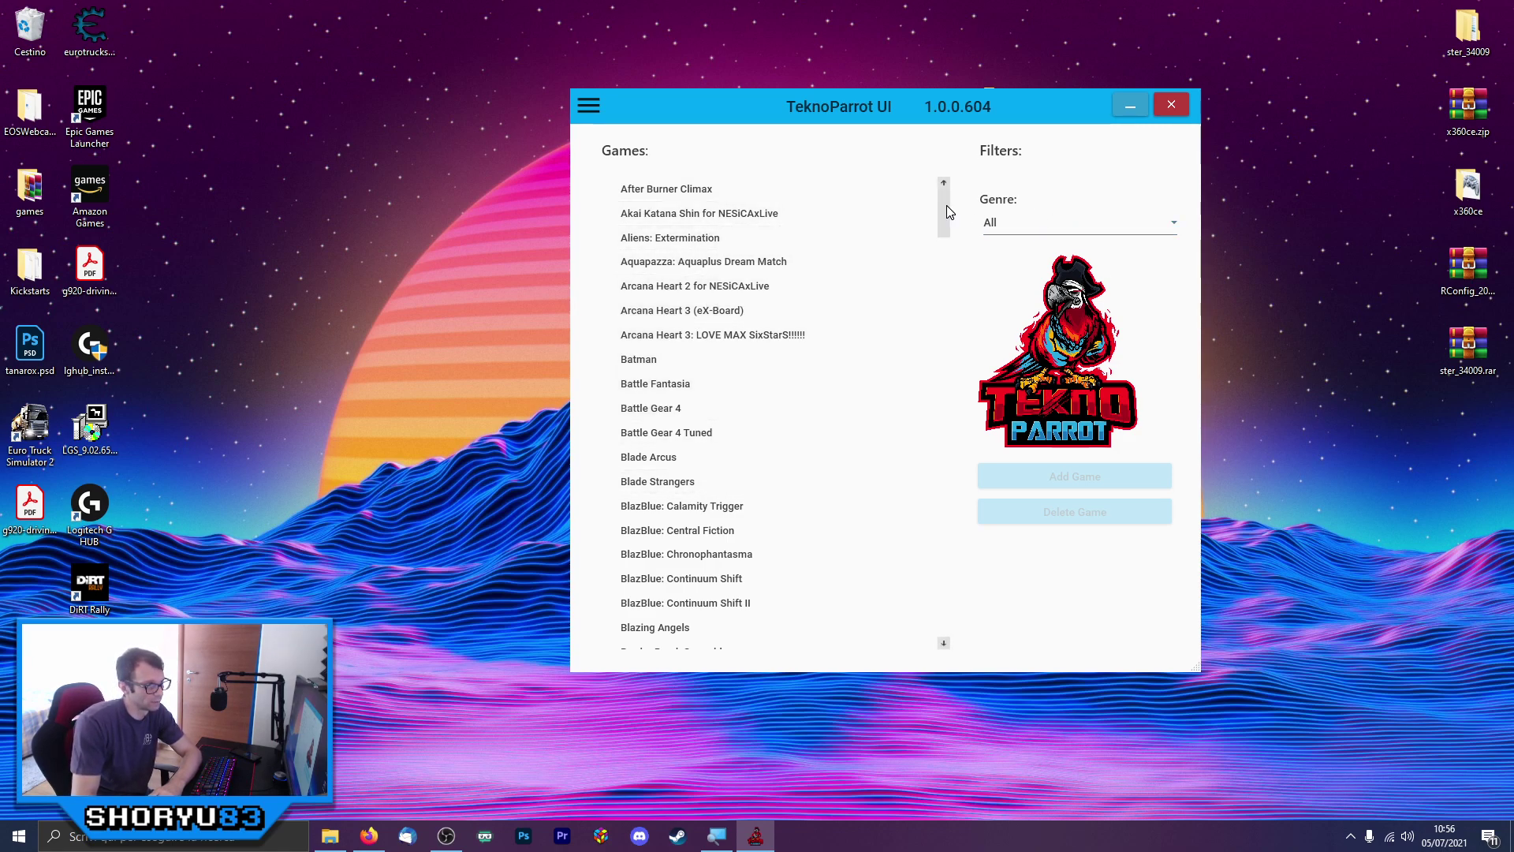
{"action": "left_click_drag", "start_coordinate": [945, 205], "coordinate": [976, 199]}
Browse the supported games filtered by the Racing and Fighting genres, and return the genre filter to All
{"action": "left_click", "coordinate": [1060, 229]}
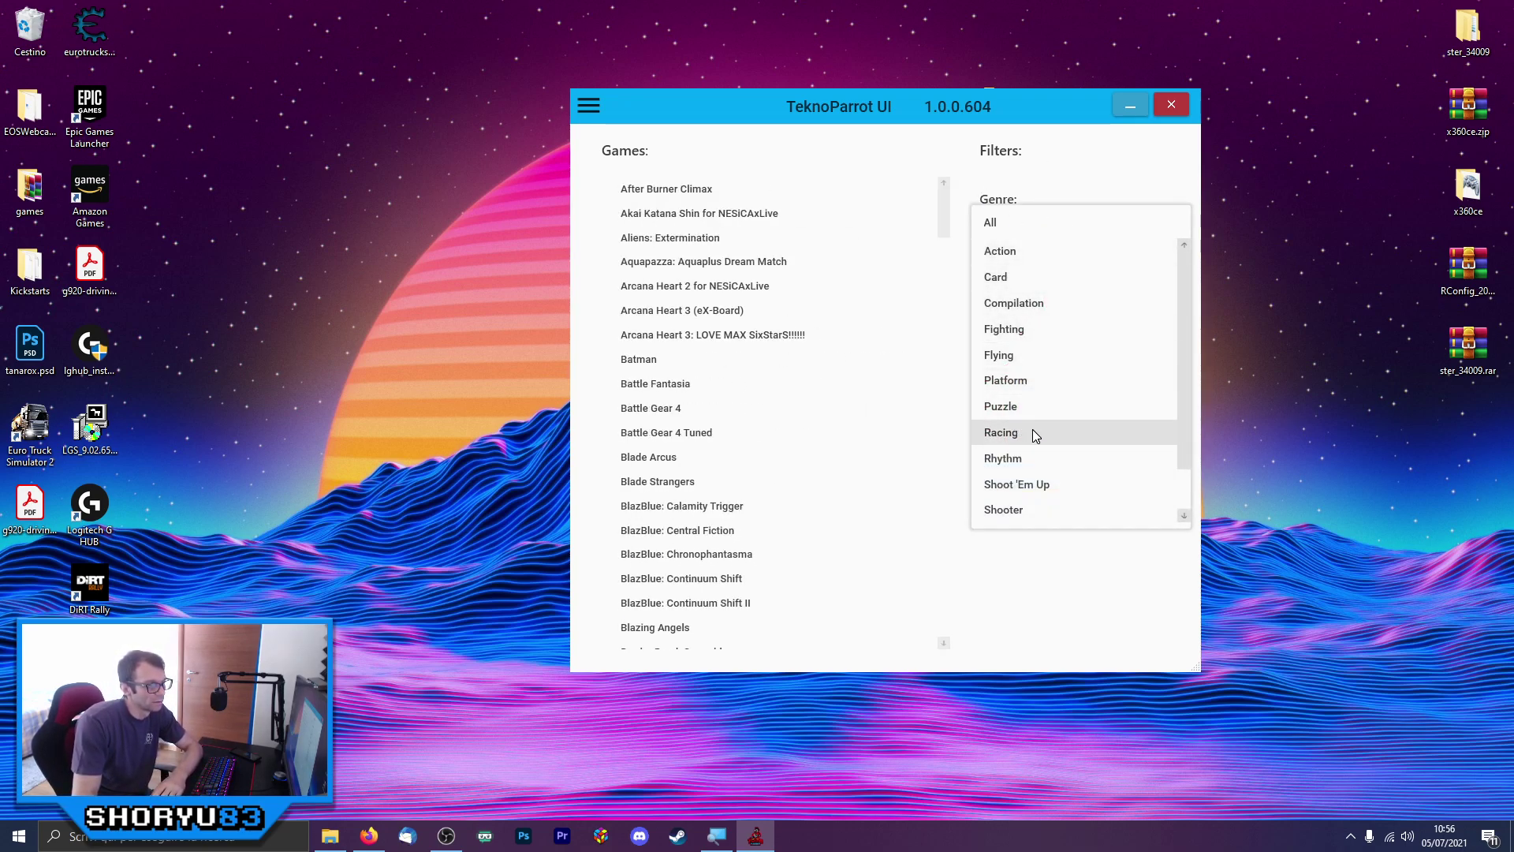
{"action": "left_click", "coordinate": [1009, 442]}
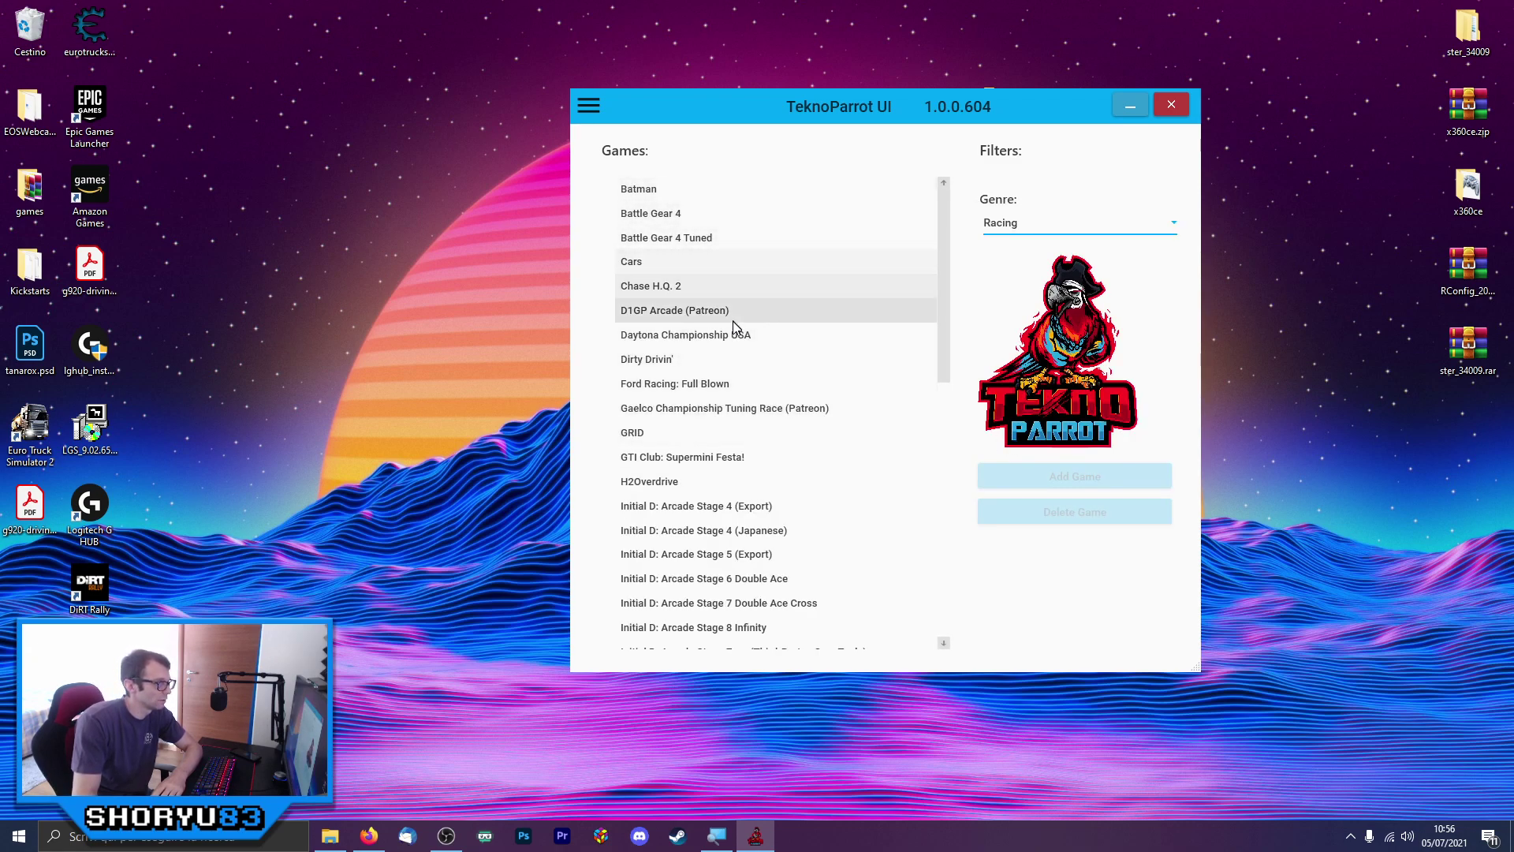
{"action": "left_click_drag", "start_coordinate": [943, 312], "coordinate": [957, 253]}
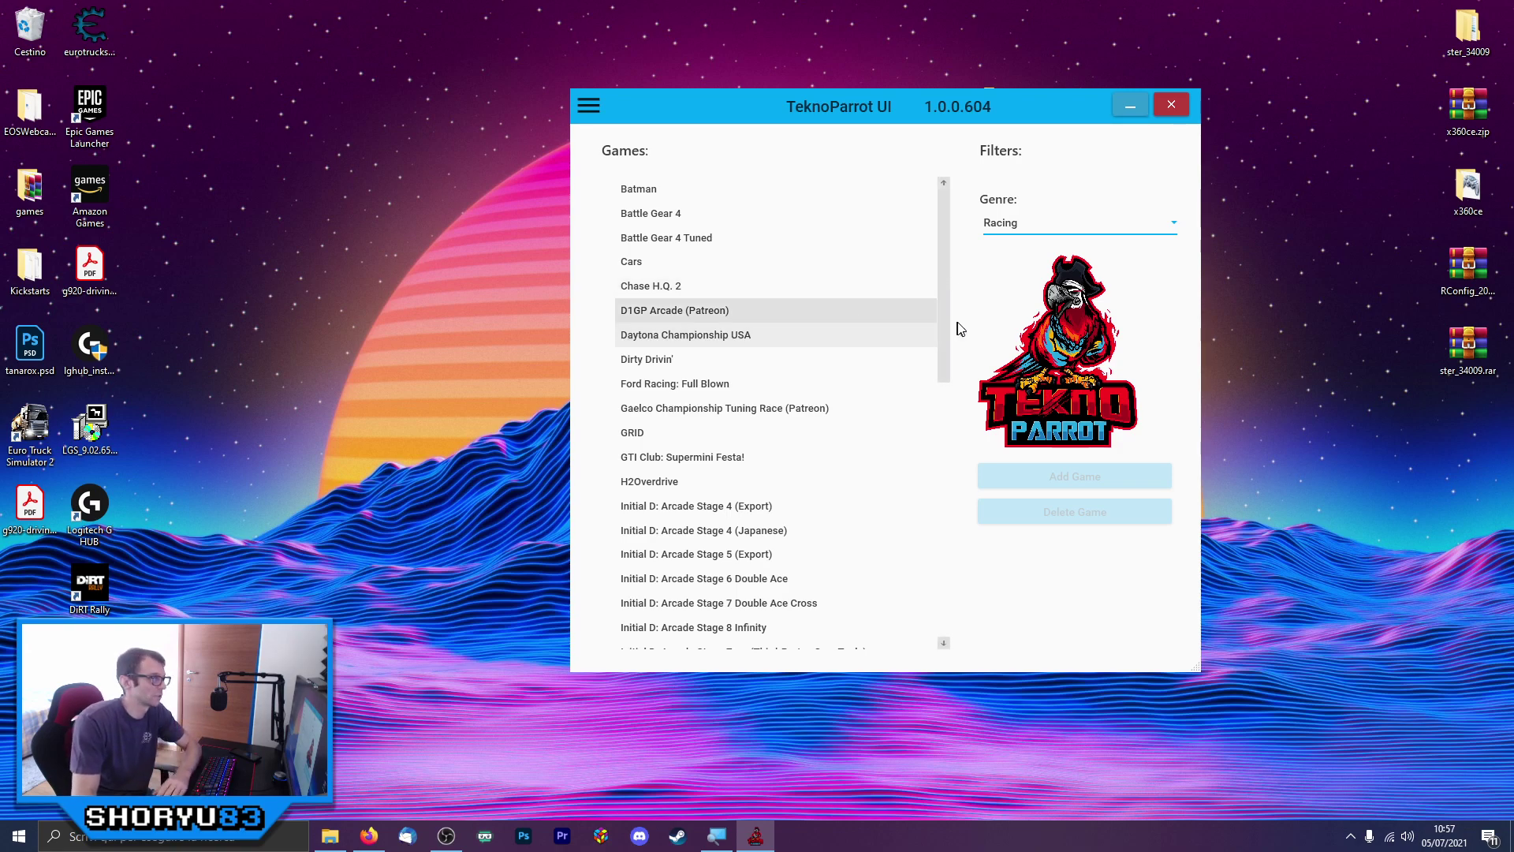
{"action": "left_click", "coordinate": [1049, 236]}
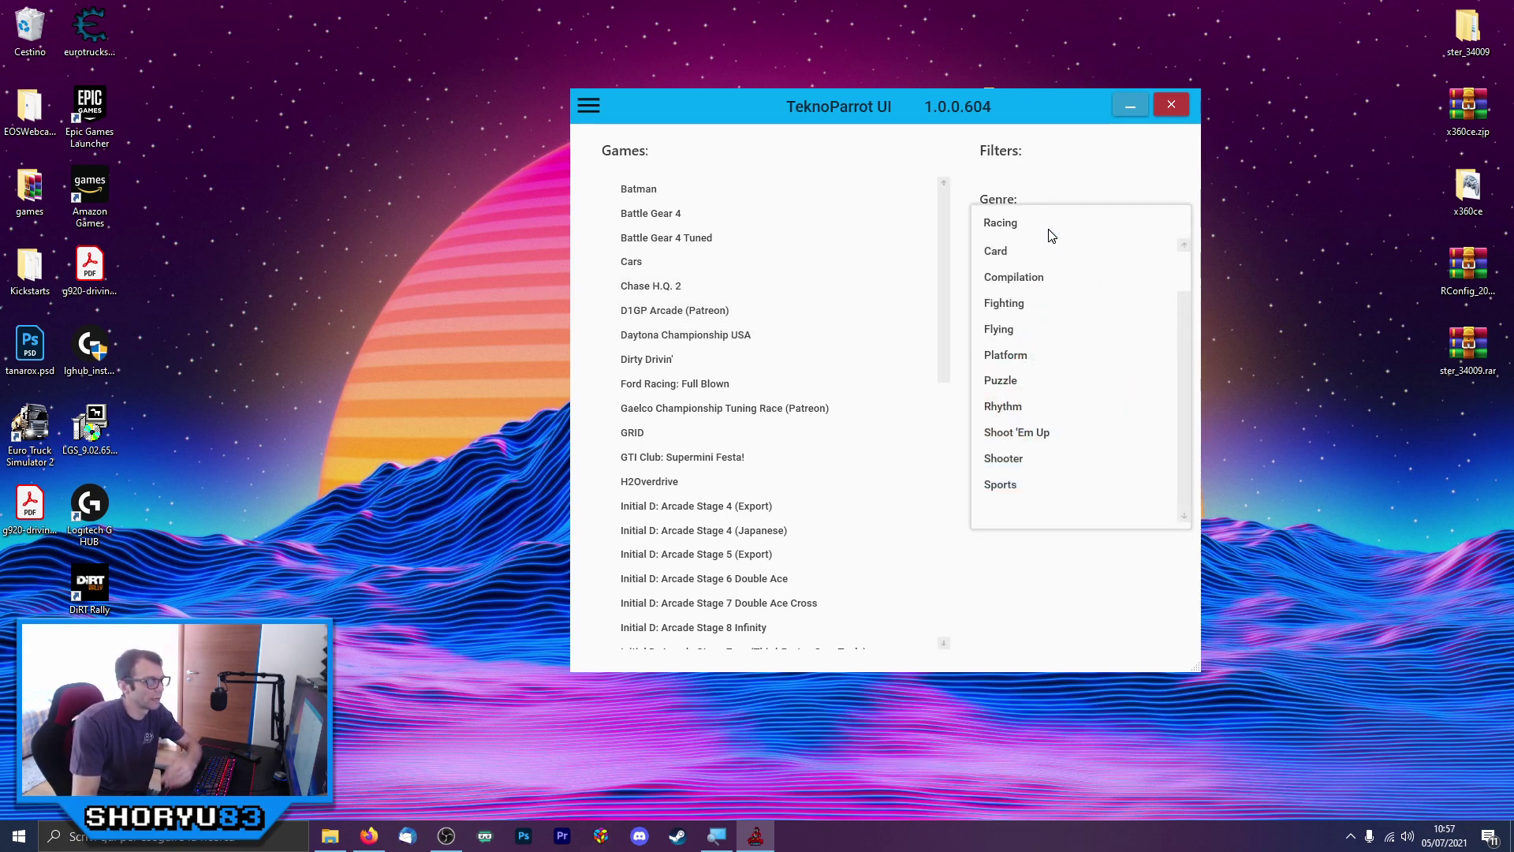
{"action": "left_click", "coordinate": [1009, 306]}
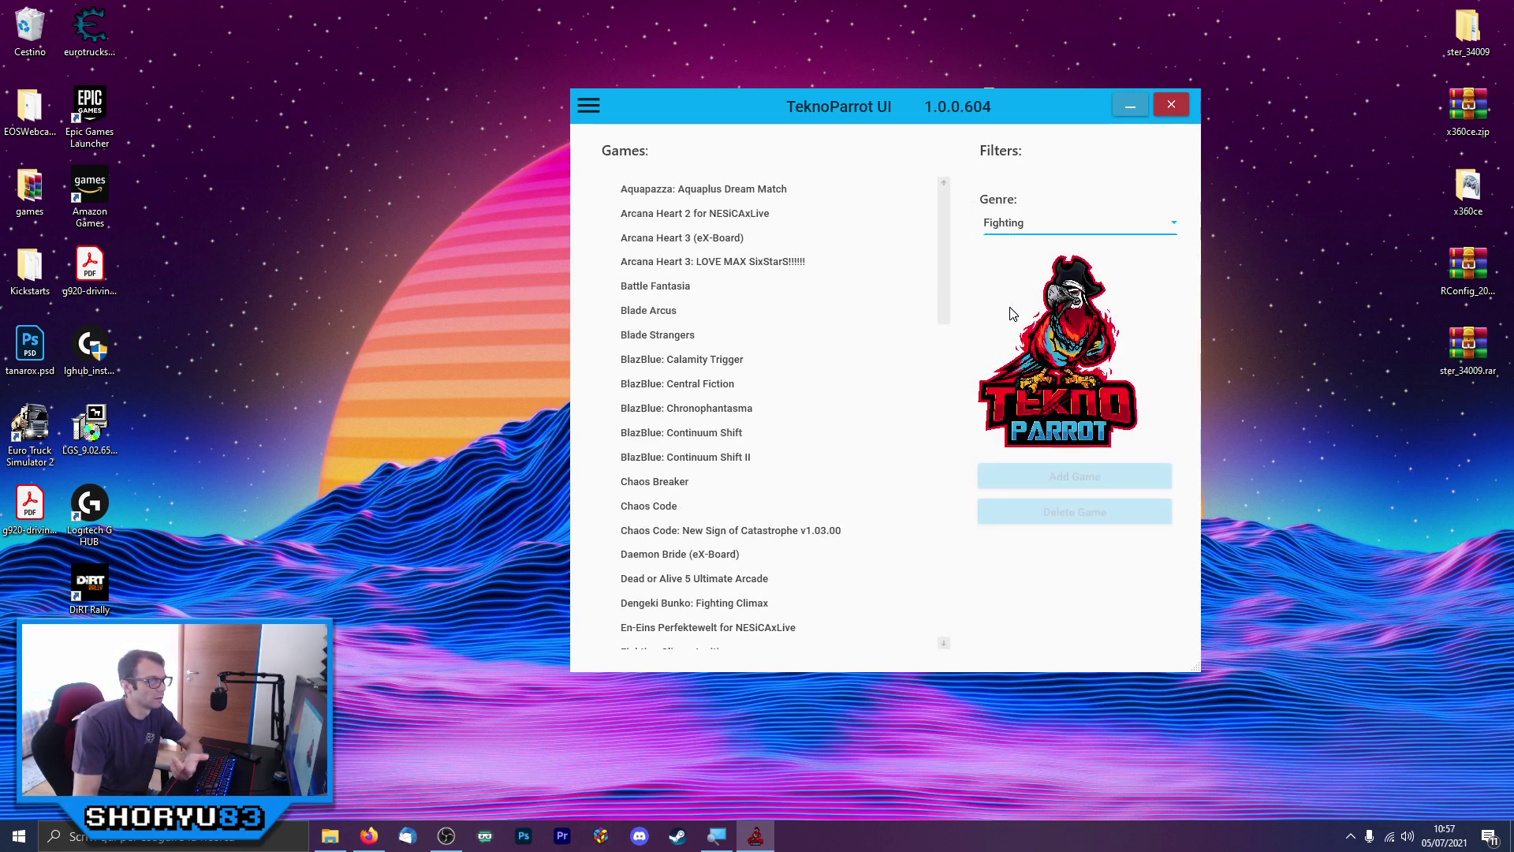
{"action": "left_click_drag", "start_coordinate": [943, 239], "coordinate": [956, 166]}
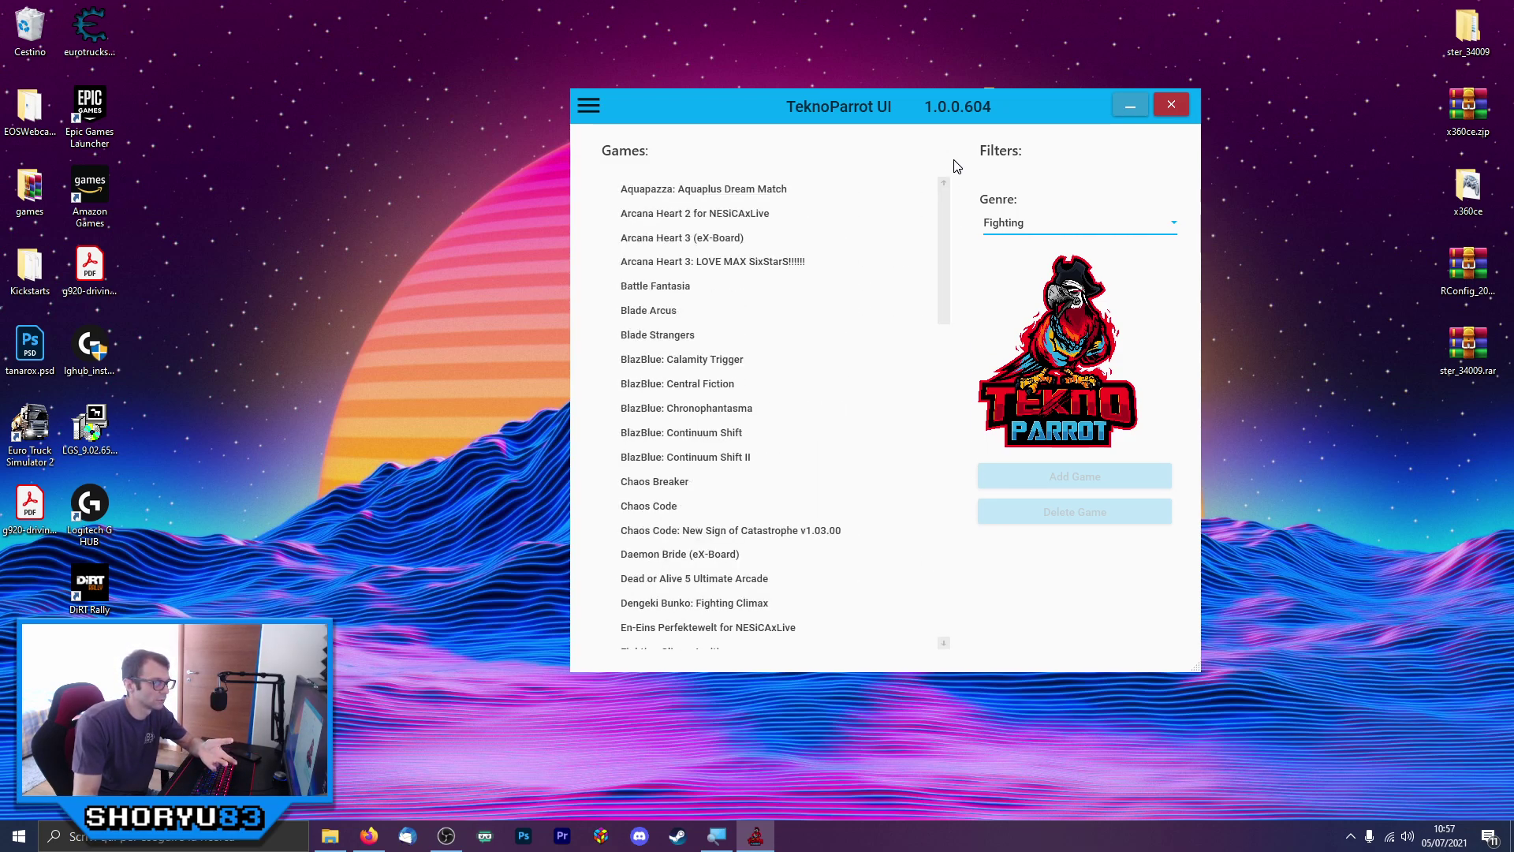
{"action": "left_click", "coordinate": [1058, 226]}
{"action": "left_click_drag", "start_coordinate": [1192, 449], "coordinate": [1187, 315]}
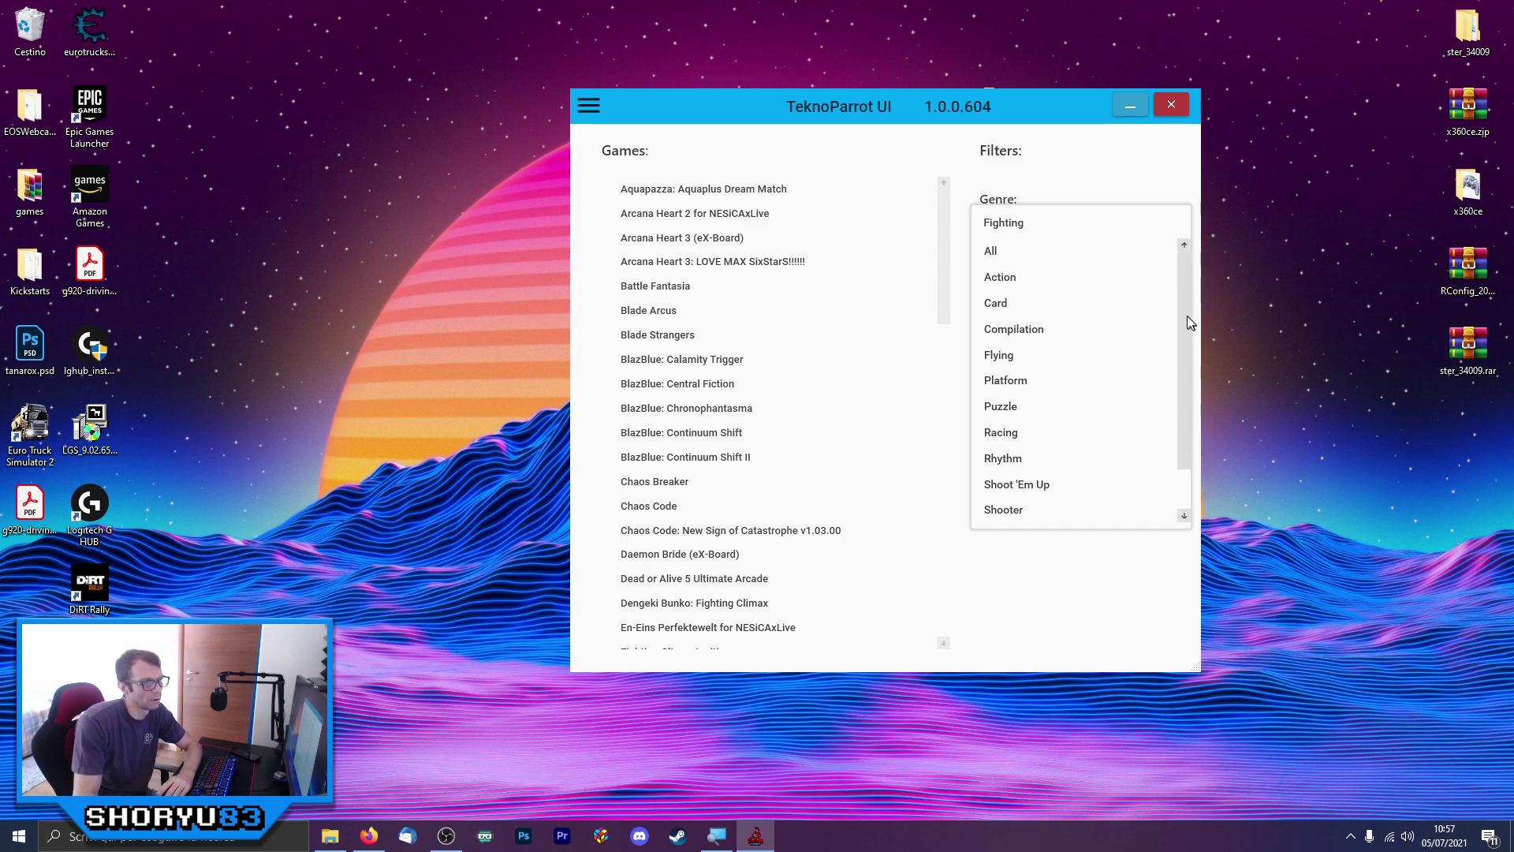
{"action": "left_click", "coordinate": [992, 252]}
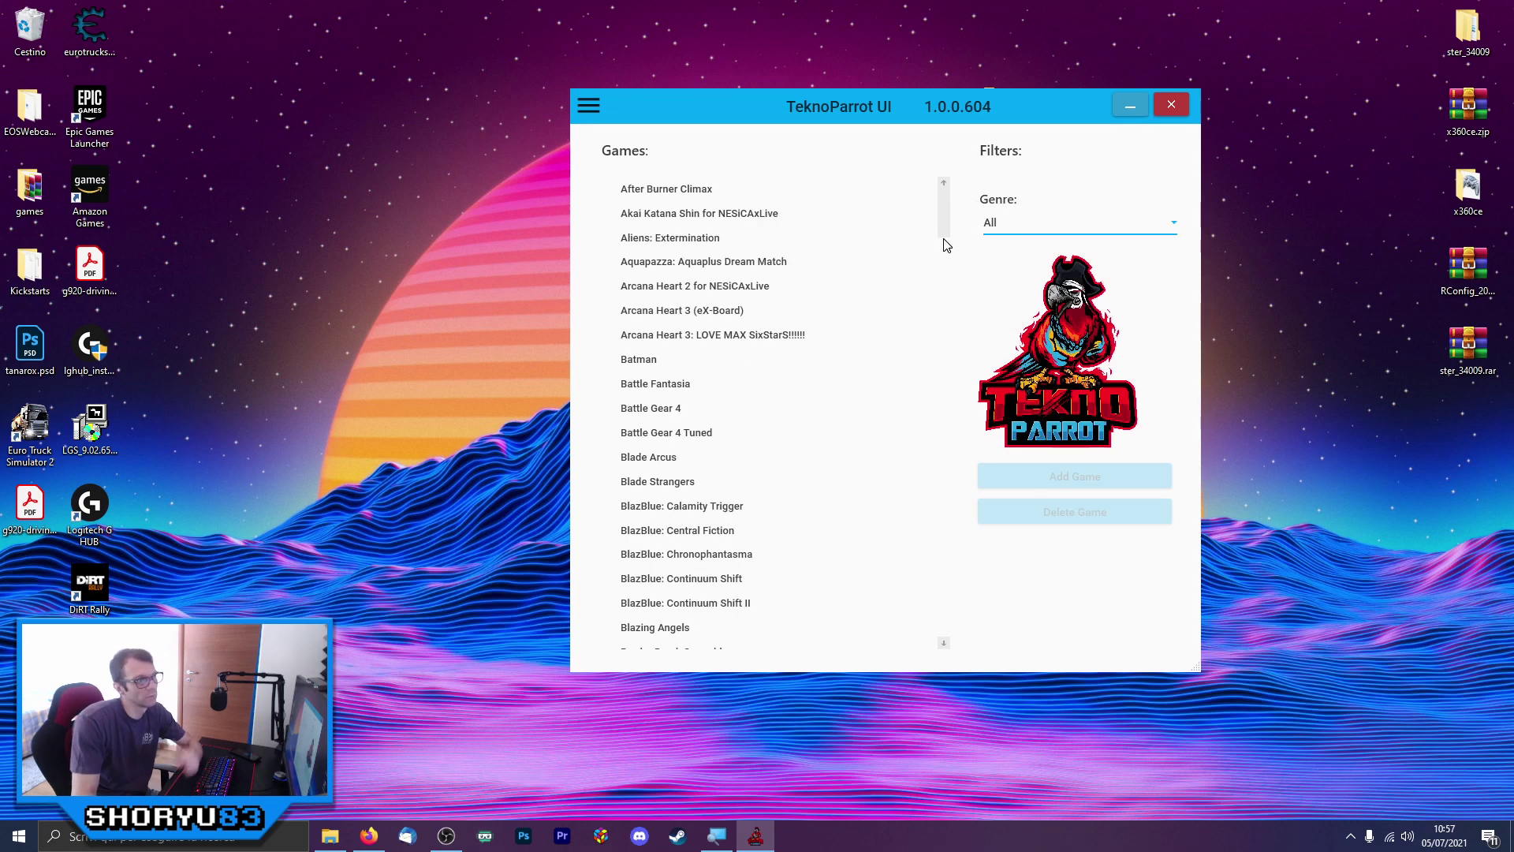
{"action": "mouse_move", "coordinate": [945, 215]}
{"action": "left_mouse_down"}
{"action": "mouse_move", "coordinate": [944, 234]}
{"action": "mouse_move", "coordinate": [936, 196]}
{"action": "left_mouse_up"}
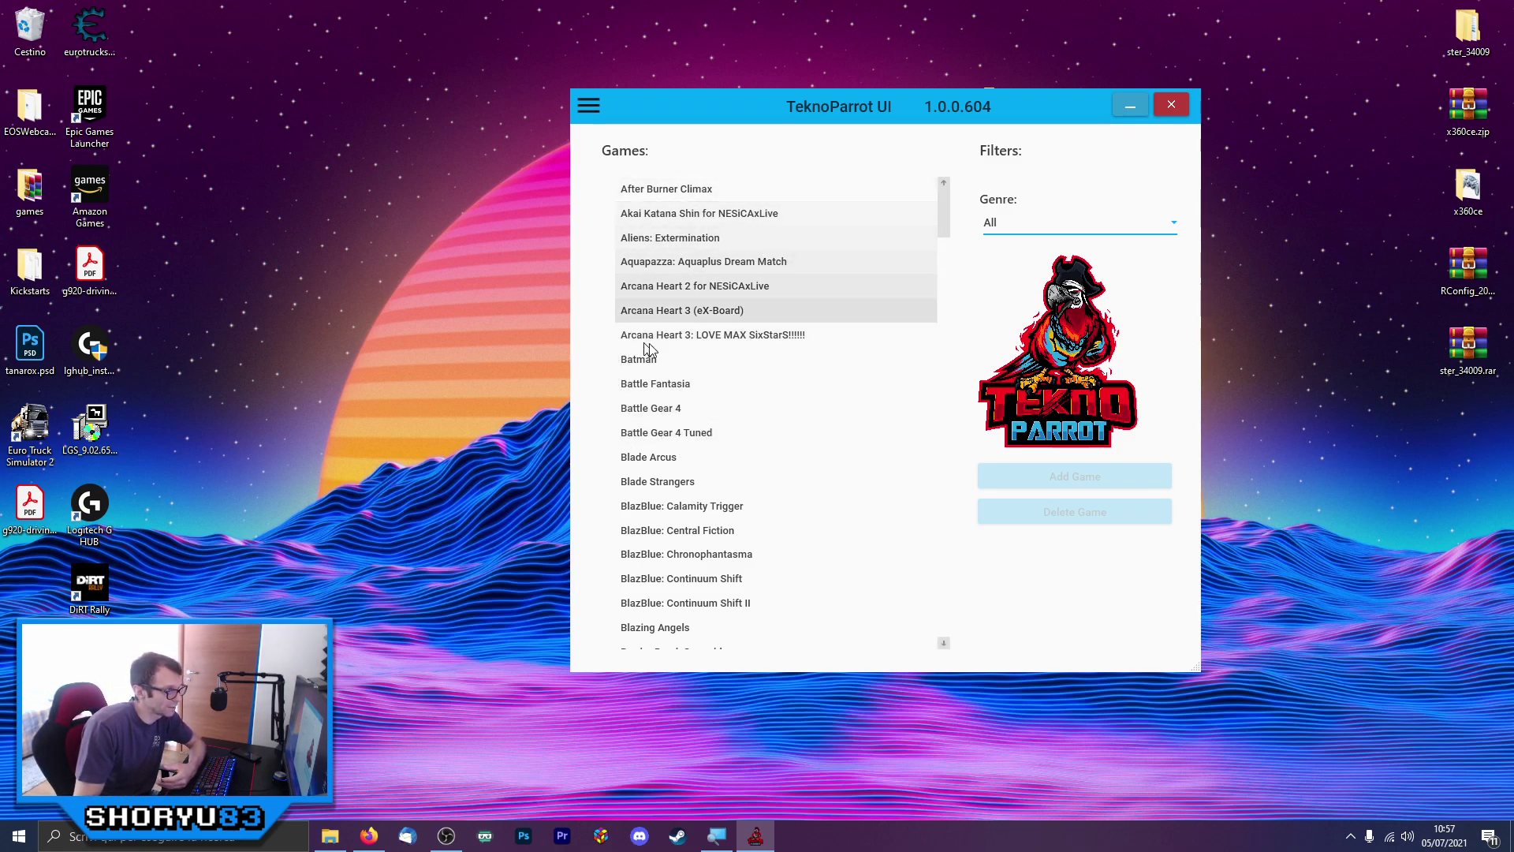
Add Aquapazza: Aquaplus Dream Match to the game library and select it there
{"action": "left_click", "coordinate": [710, 262]}
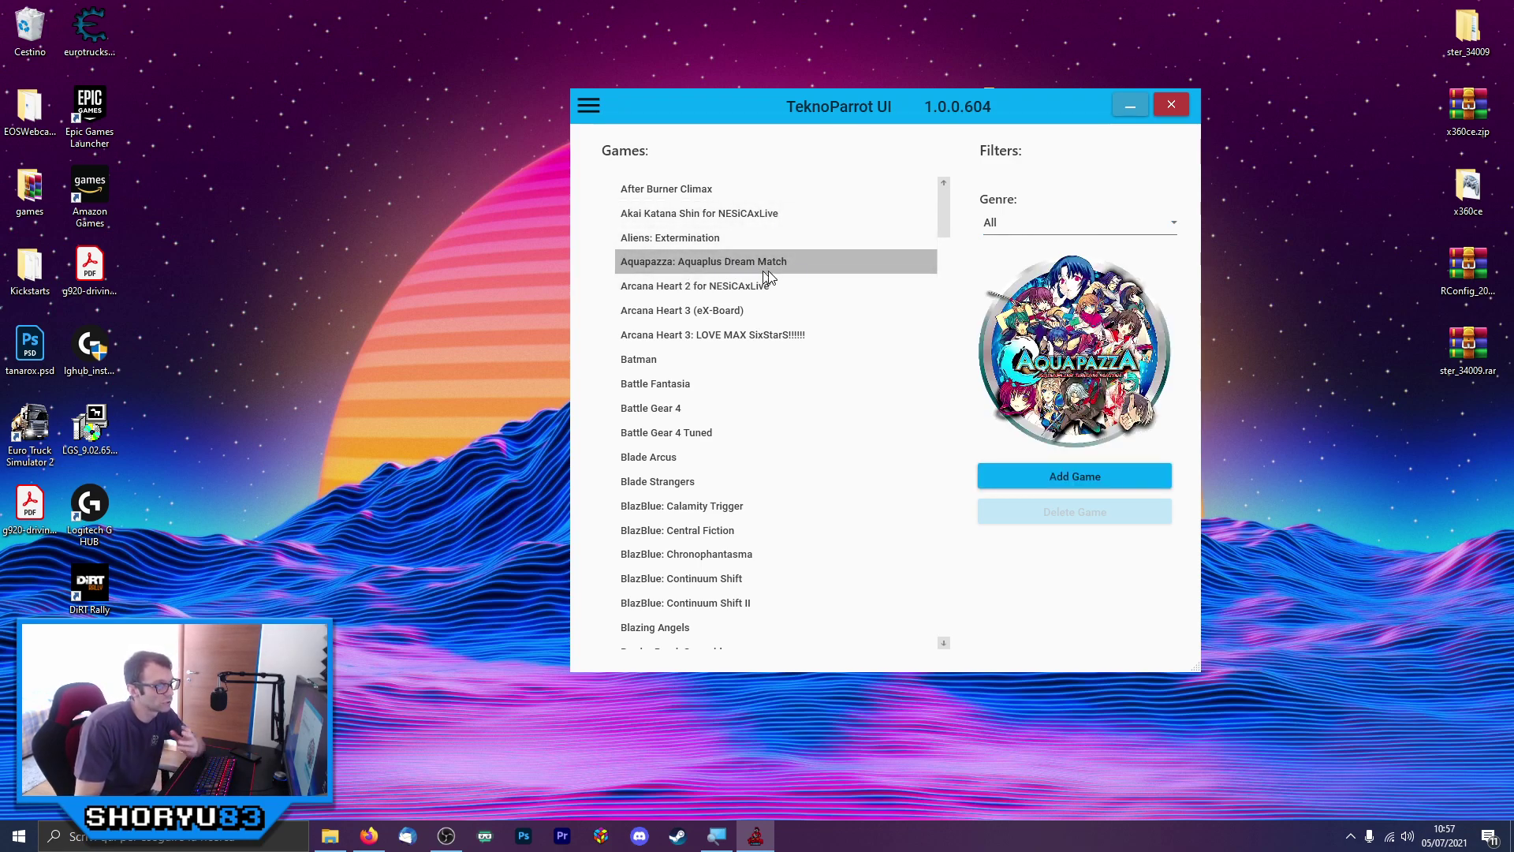
{"action": "left_click", "coordinate": [1091, 478]}
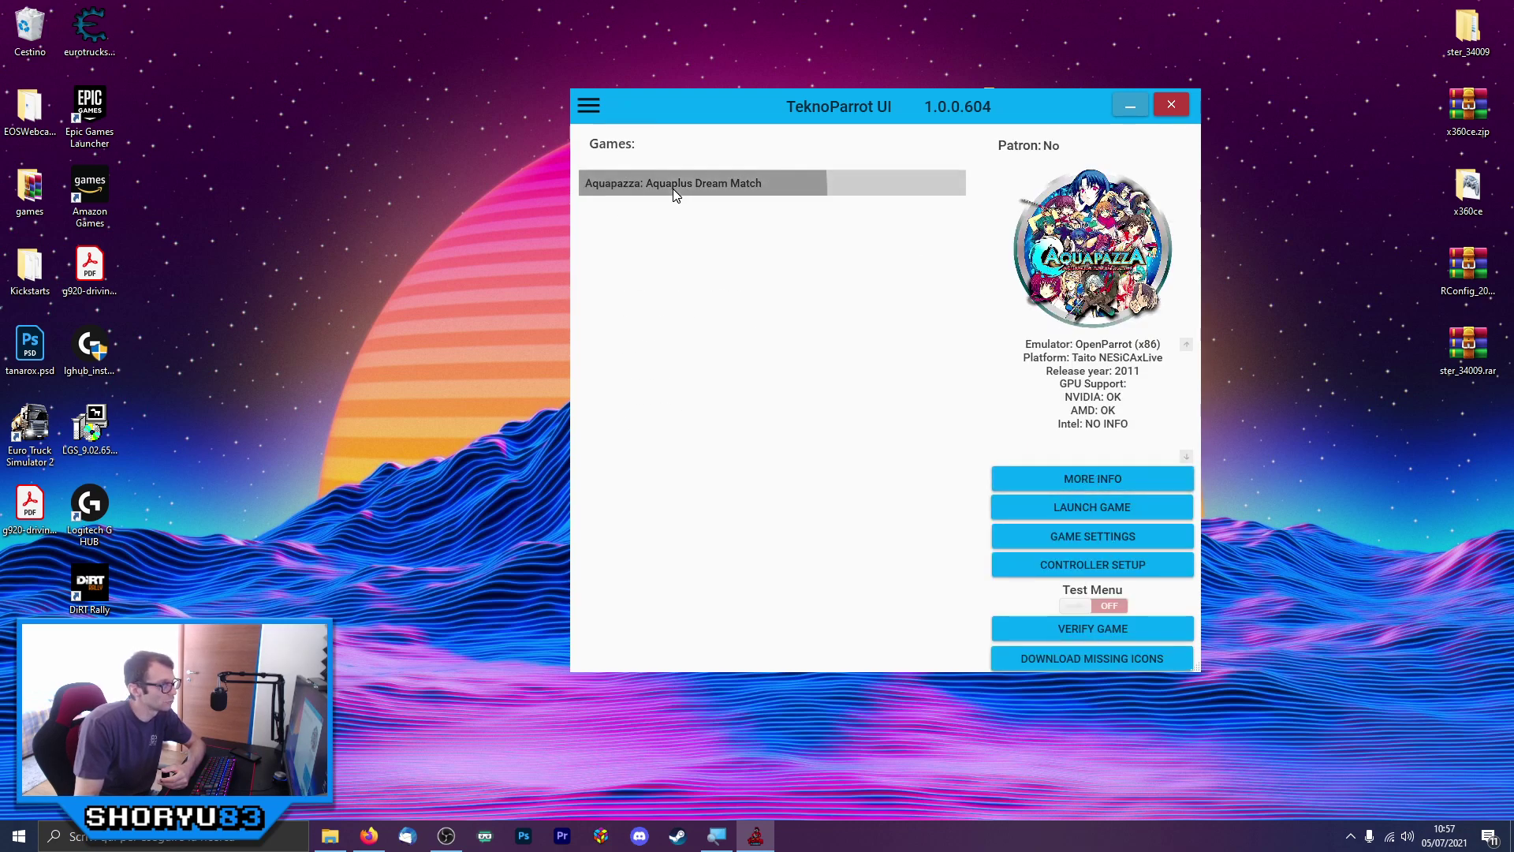
{"action": "left_click", "coordinate": [700, 190]}
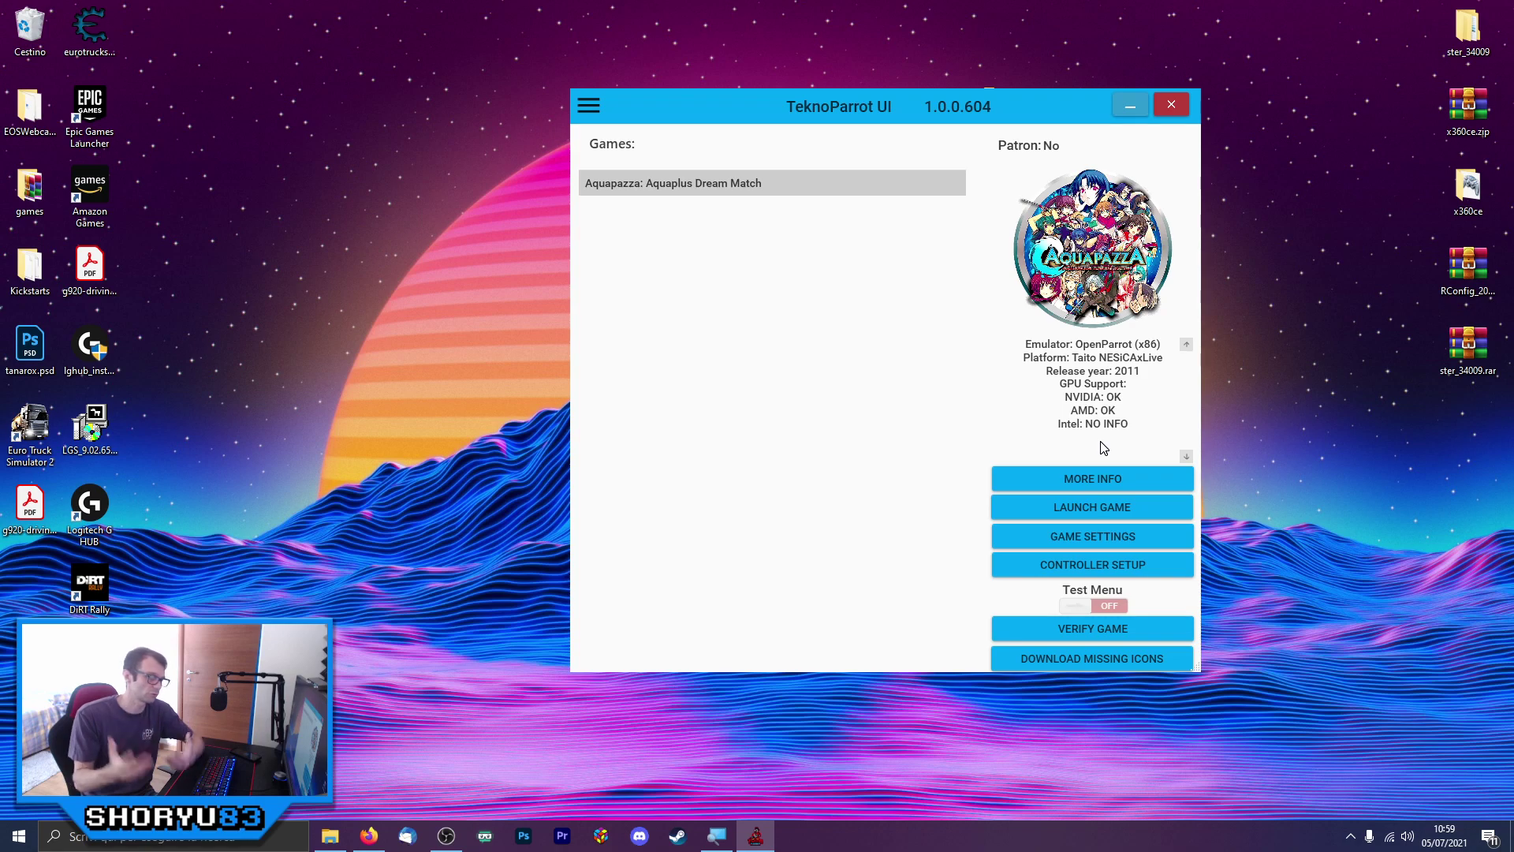
{"action": "left_click", "coordinate": [764, 192]}
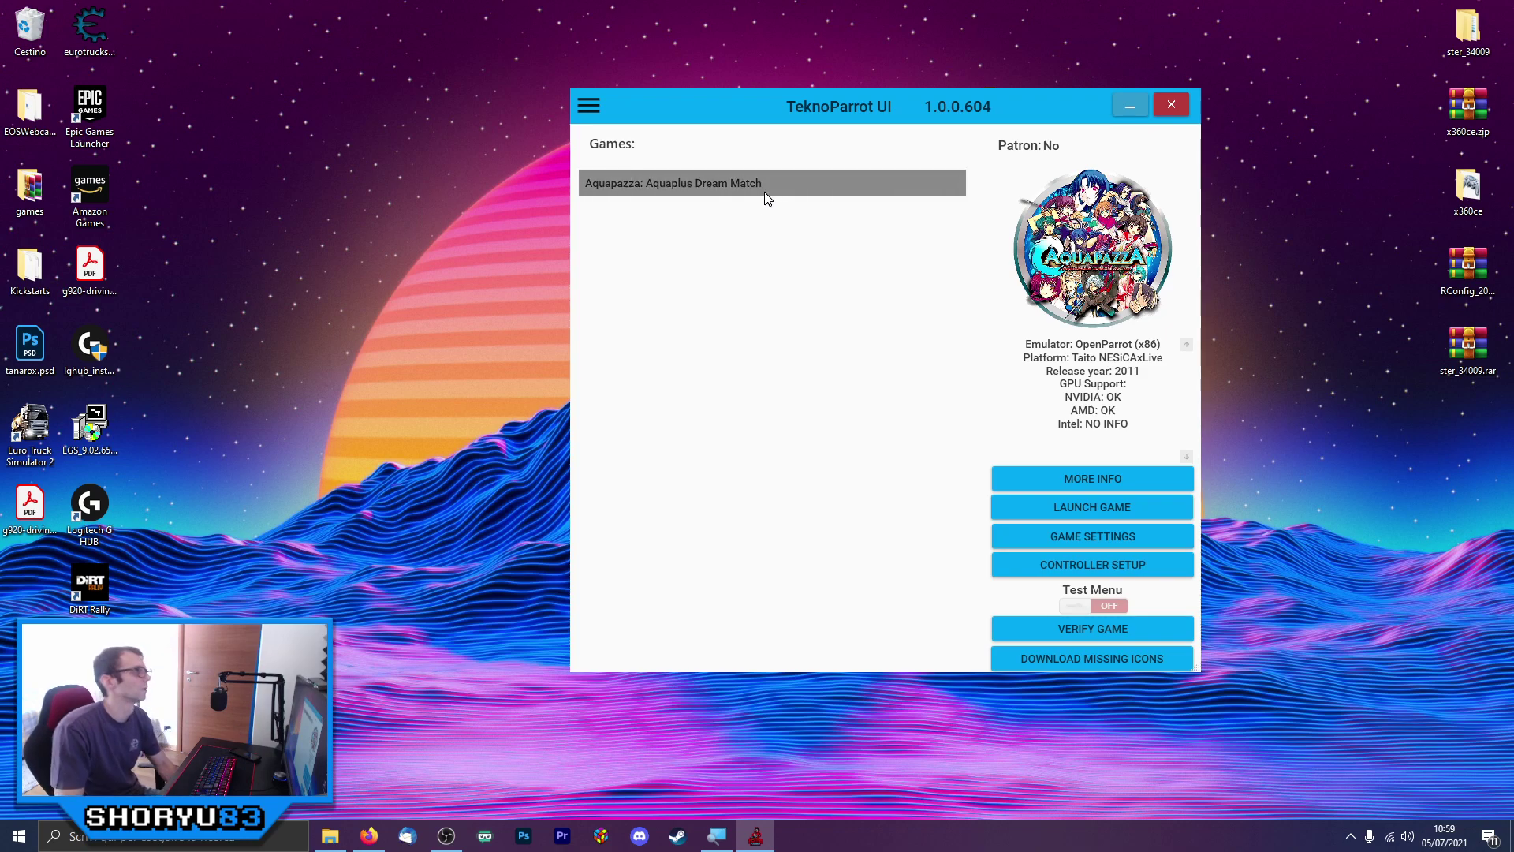
Enable Dark Mode in the TeknoParrot settings and save the settings
{"action": "left_click", "coordinate": [589, 106]}
{"action": "left_click", "coordinate": [657, 205]}
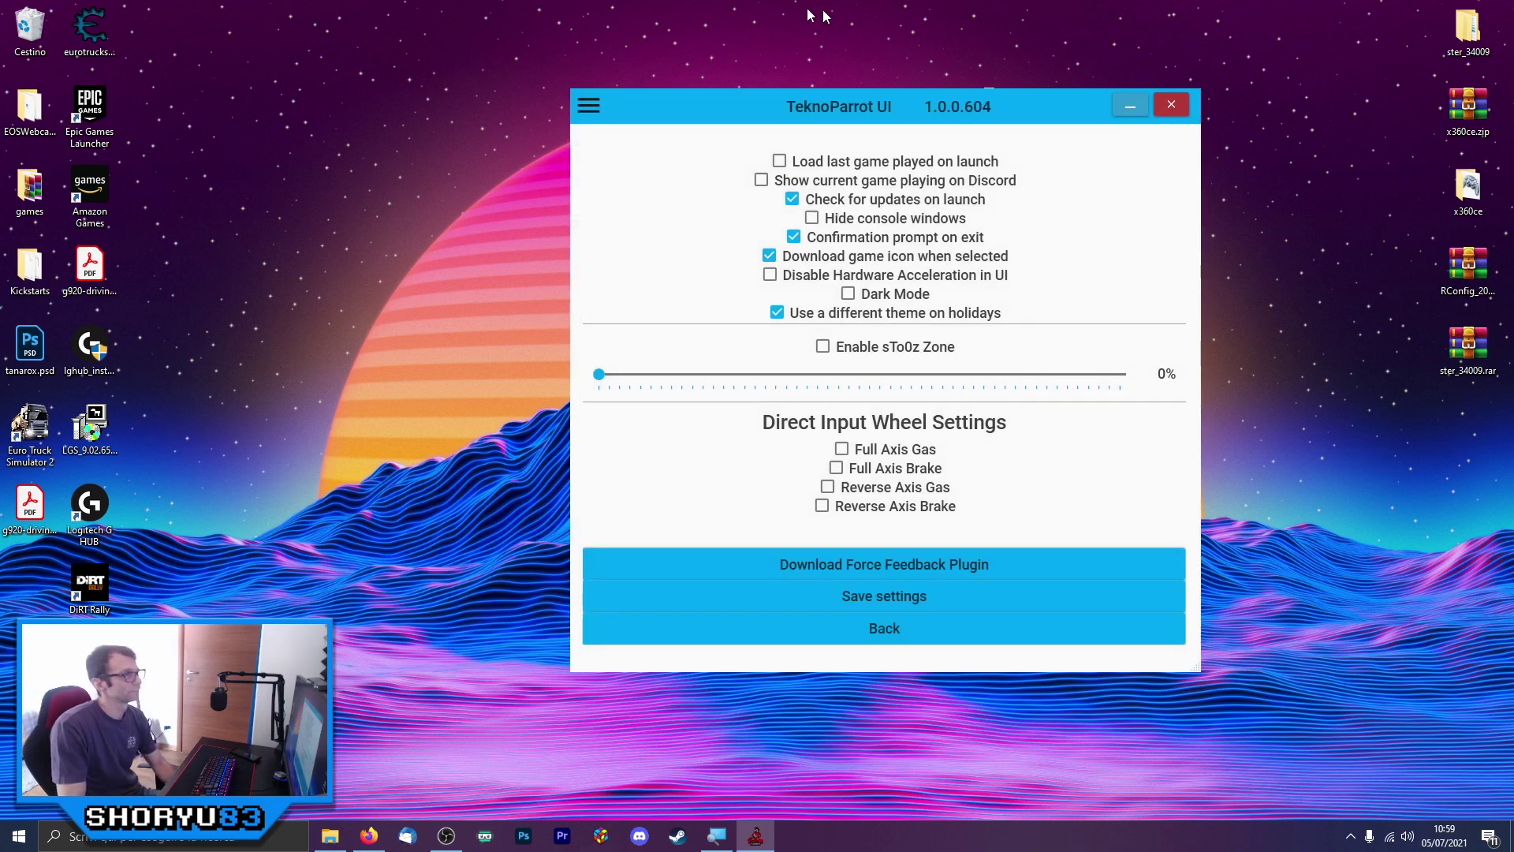
{"action": "left_click_drag", "start_coordinate": [1028, 104], "coordinate": [1045, 92]}
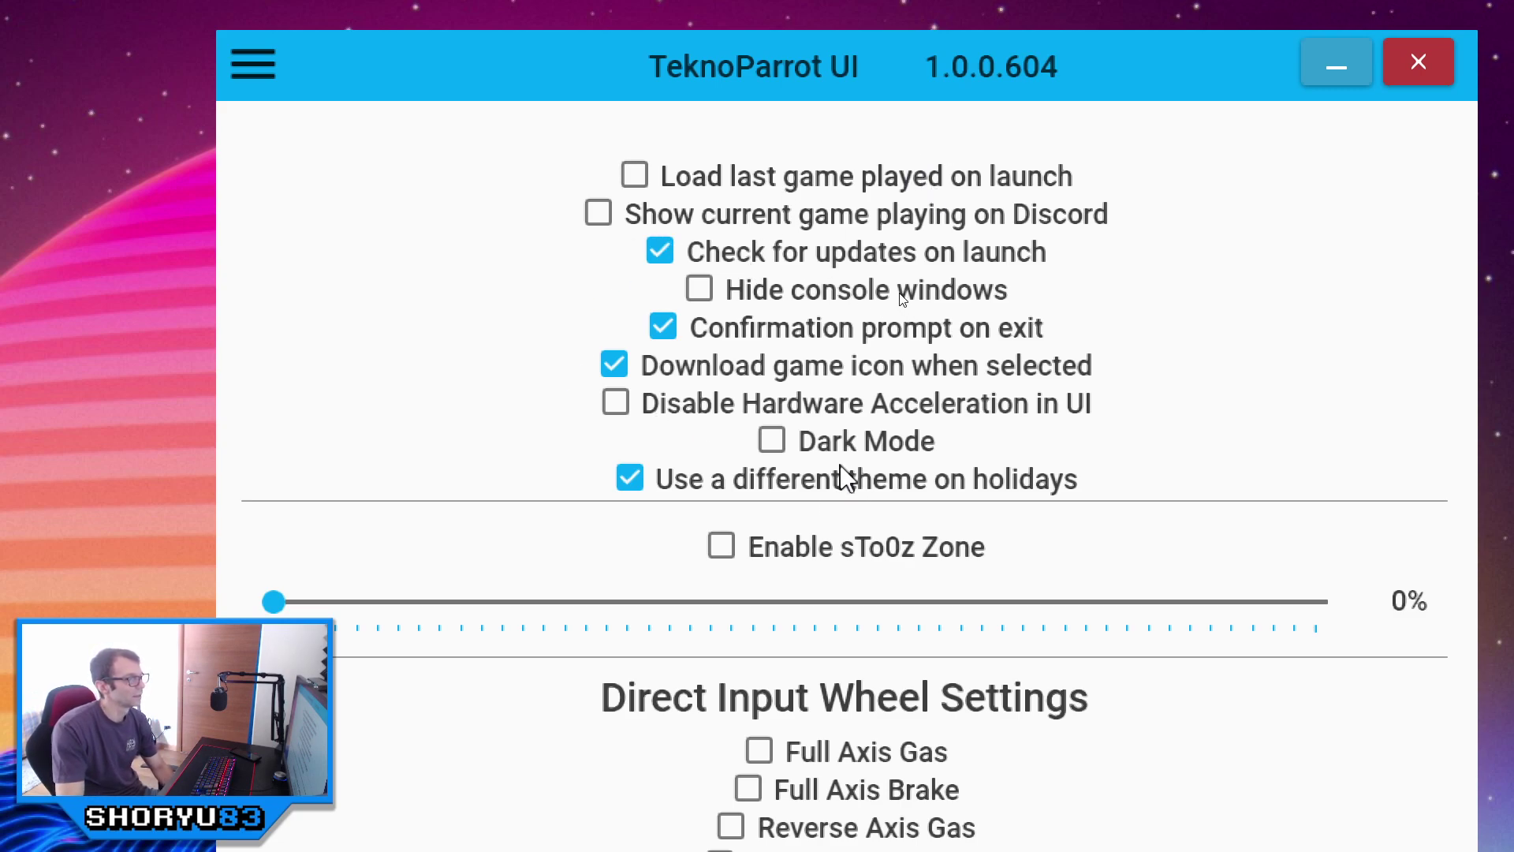
{"action": "left_click", "coordinate": [772, 440]}
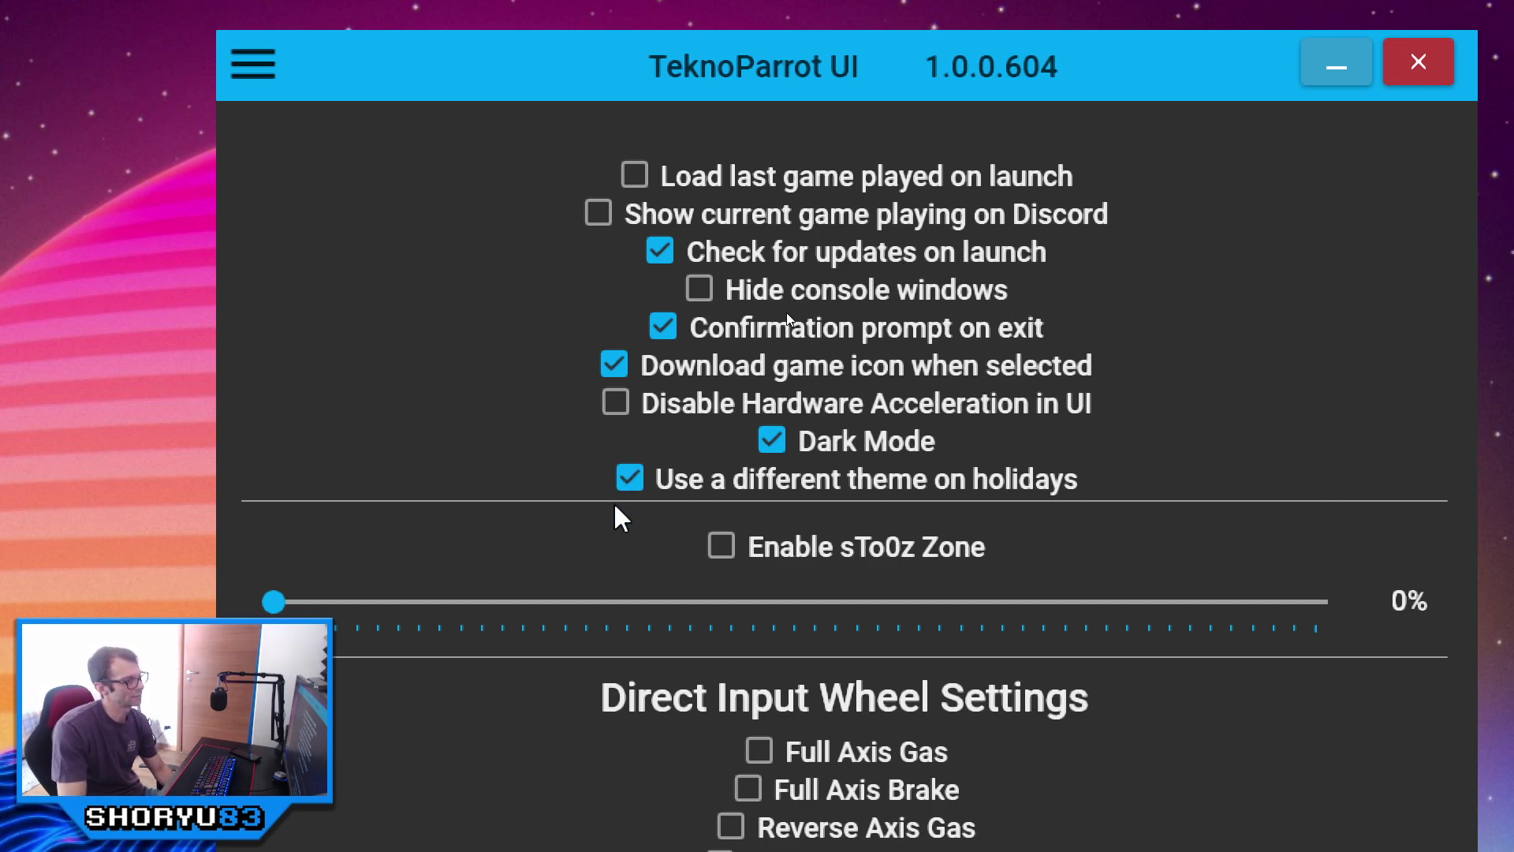
{"action": "left_click_drag", "start_coordinate": [890, 88], "coordinate": [881, 85]}
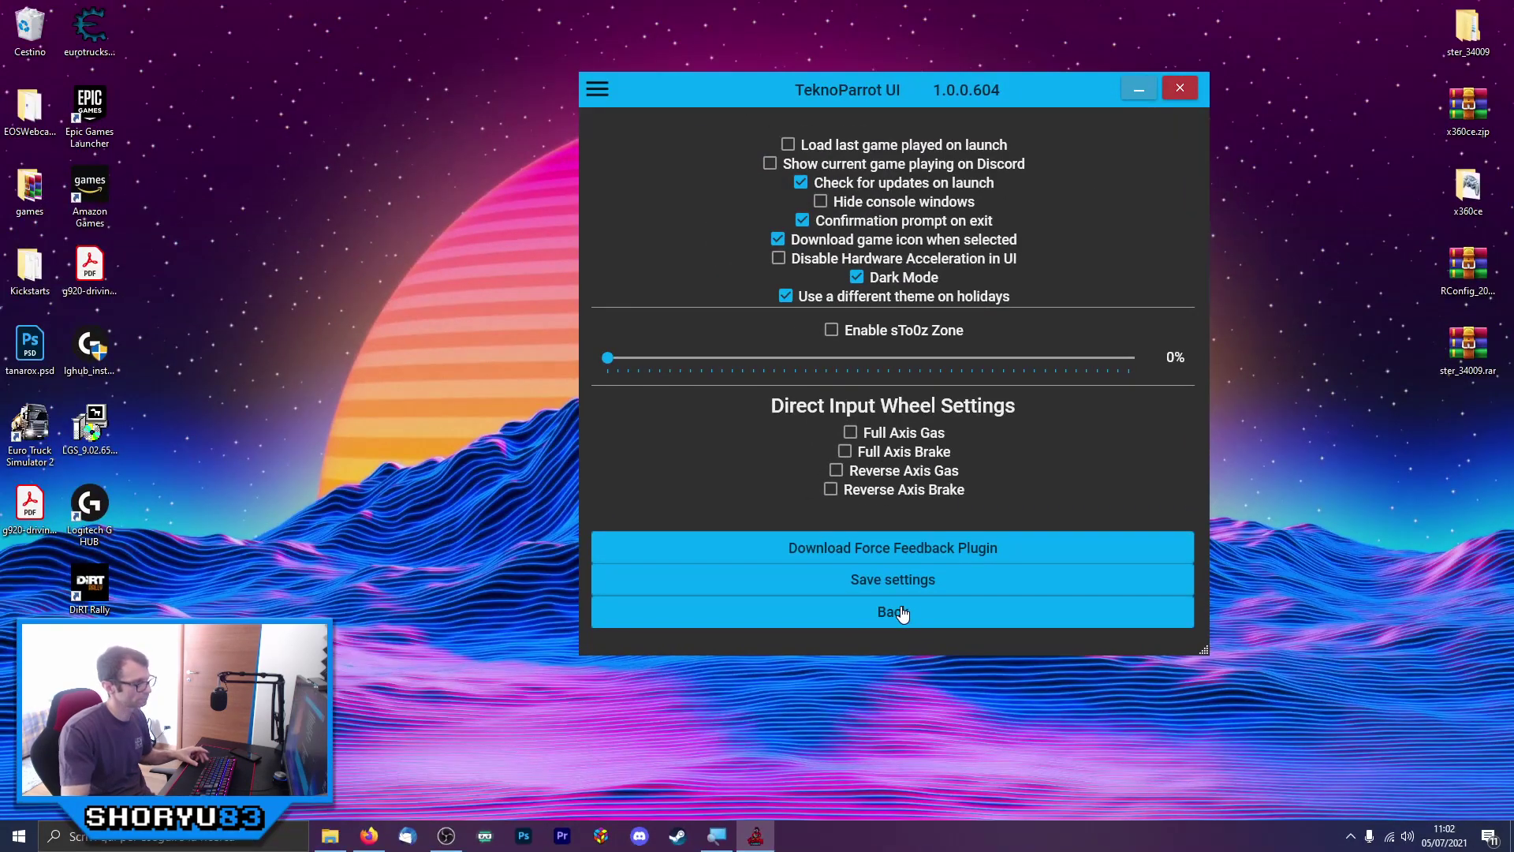
{"action": "left_click", "coordinate": [933, 581]}
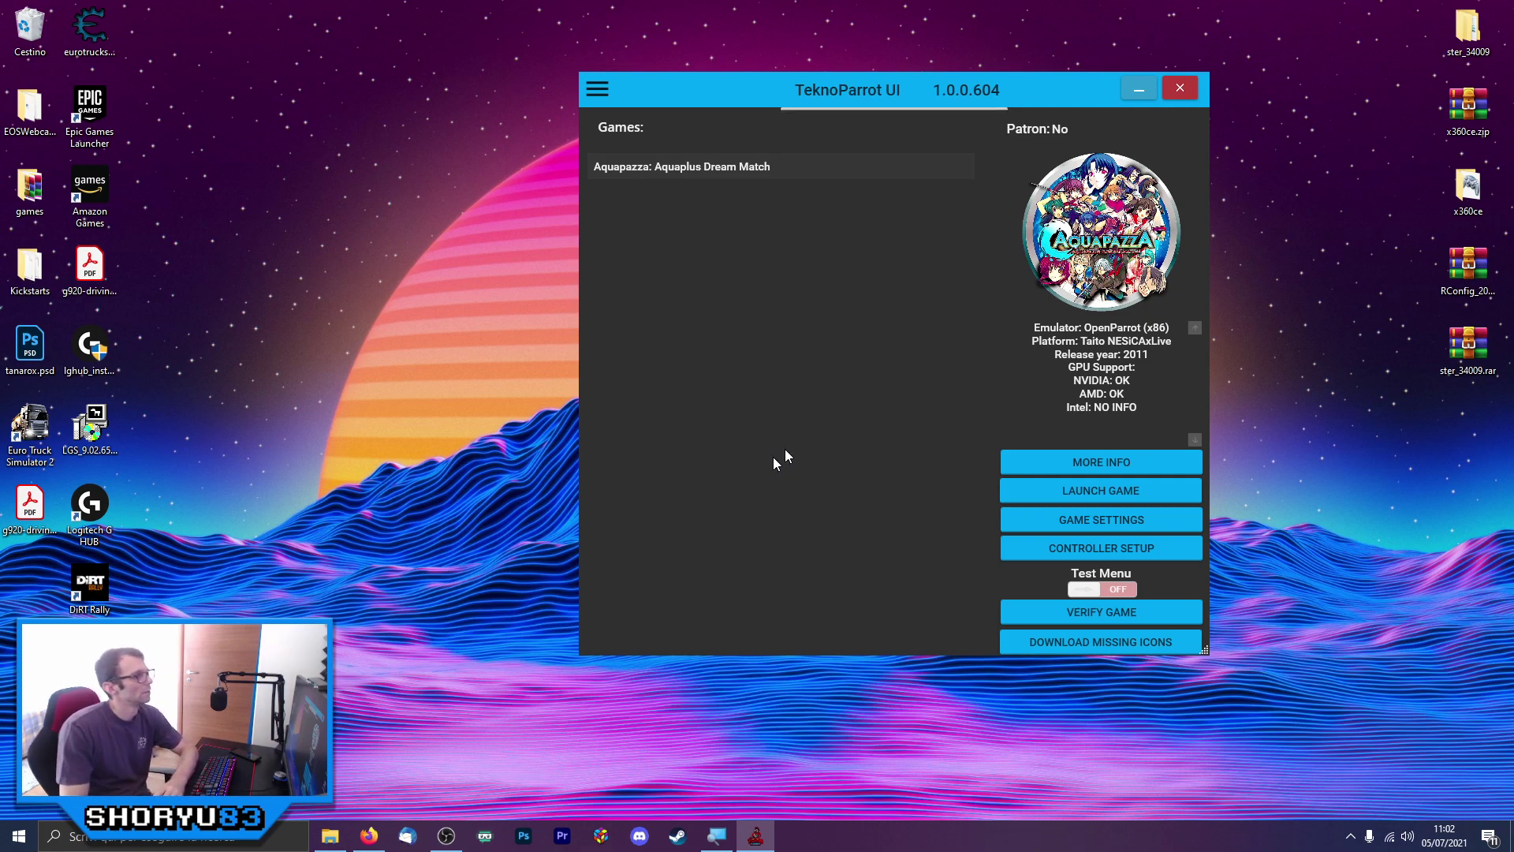
View the TeknoParrot Online lobbies and the games available in the lobby filter, leaving the filter at All
{"action": "left_click", "coordinate": [596, 90]}
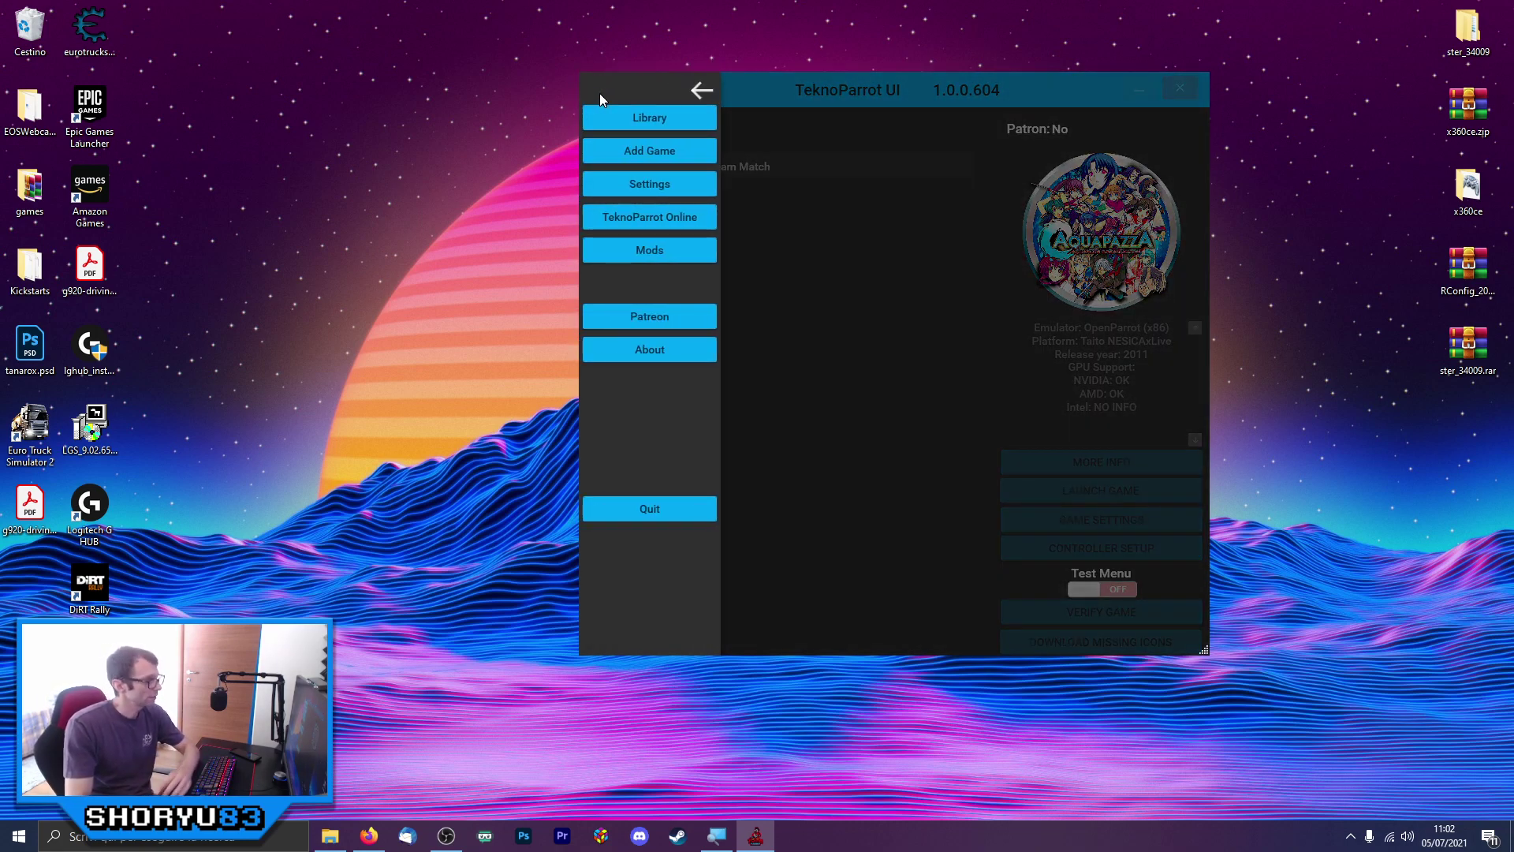
{"action": "left_click", "coordinate": [688, 220]}
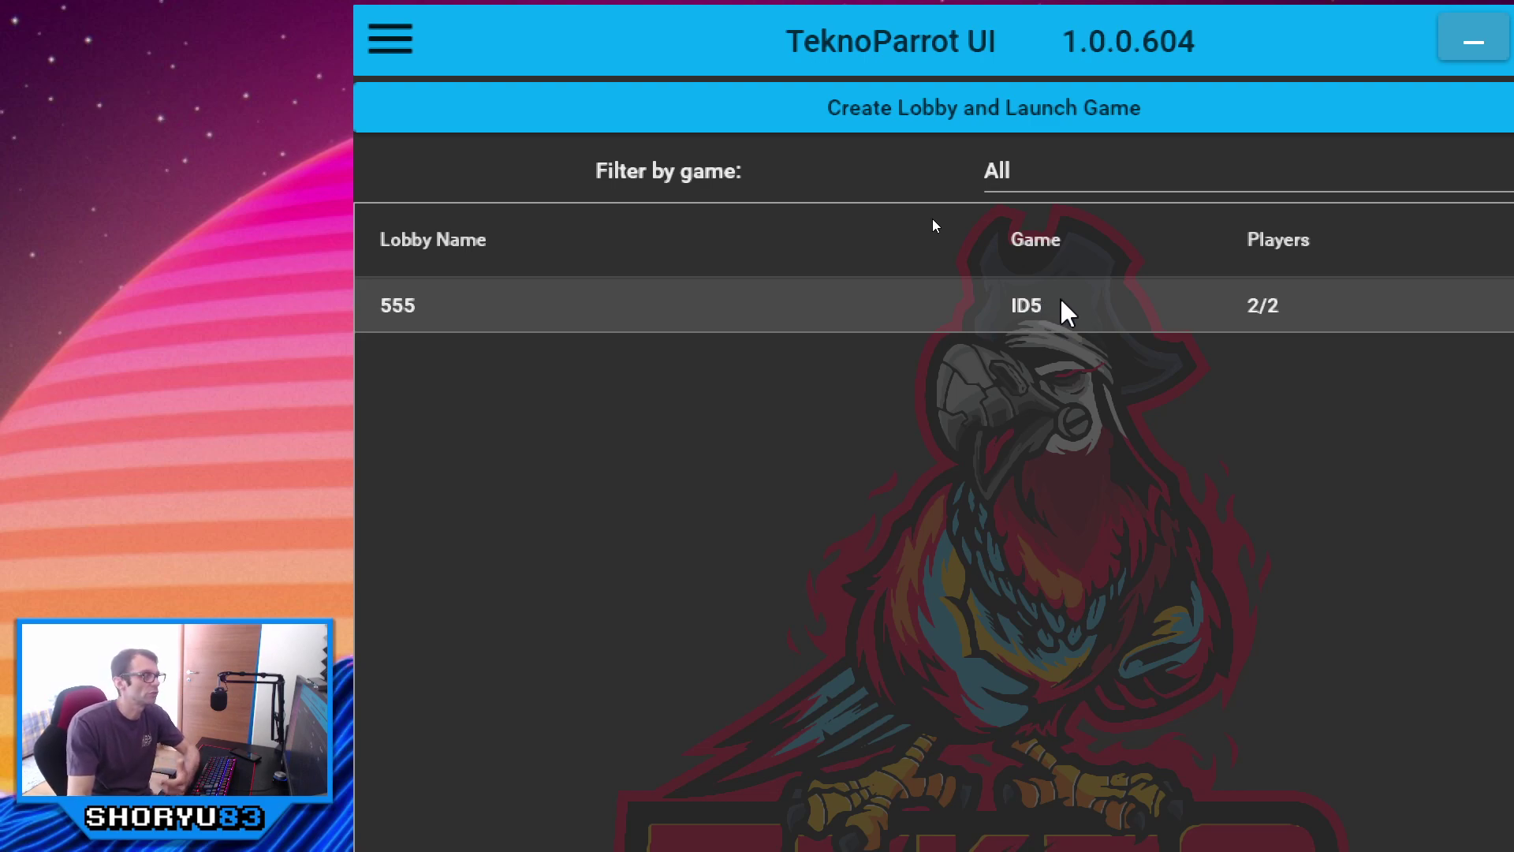
{"action": "left_click", "coordinate": [1043, 183]}
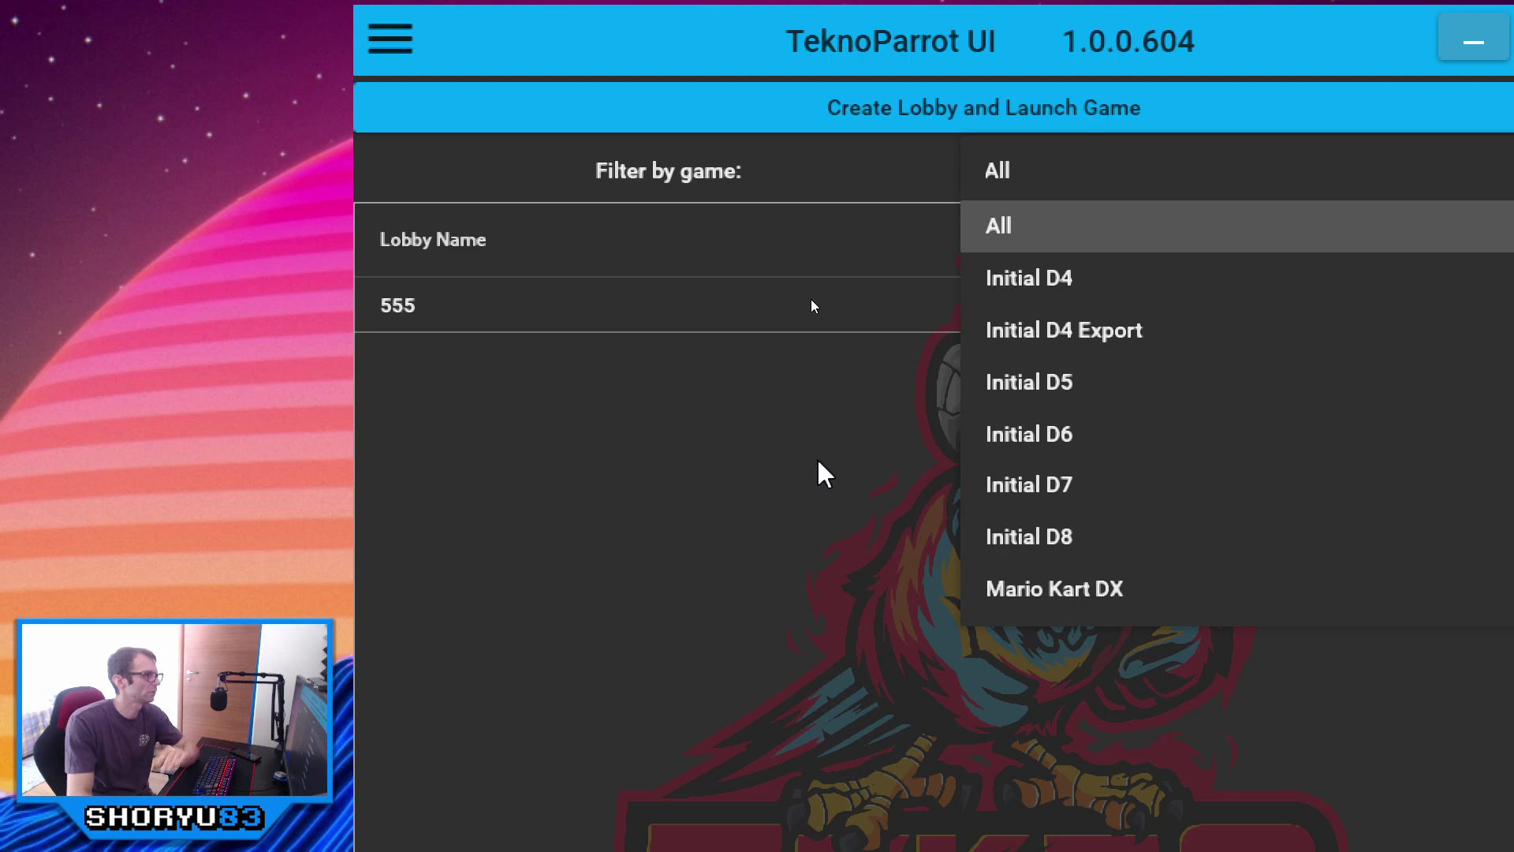
{"action": "left_click", "coordinate": [793, 463]}
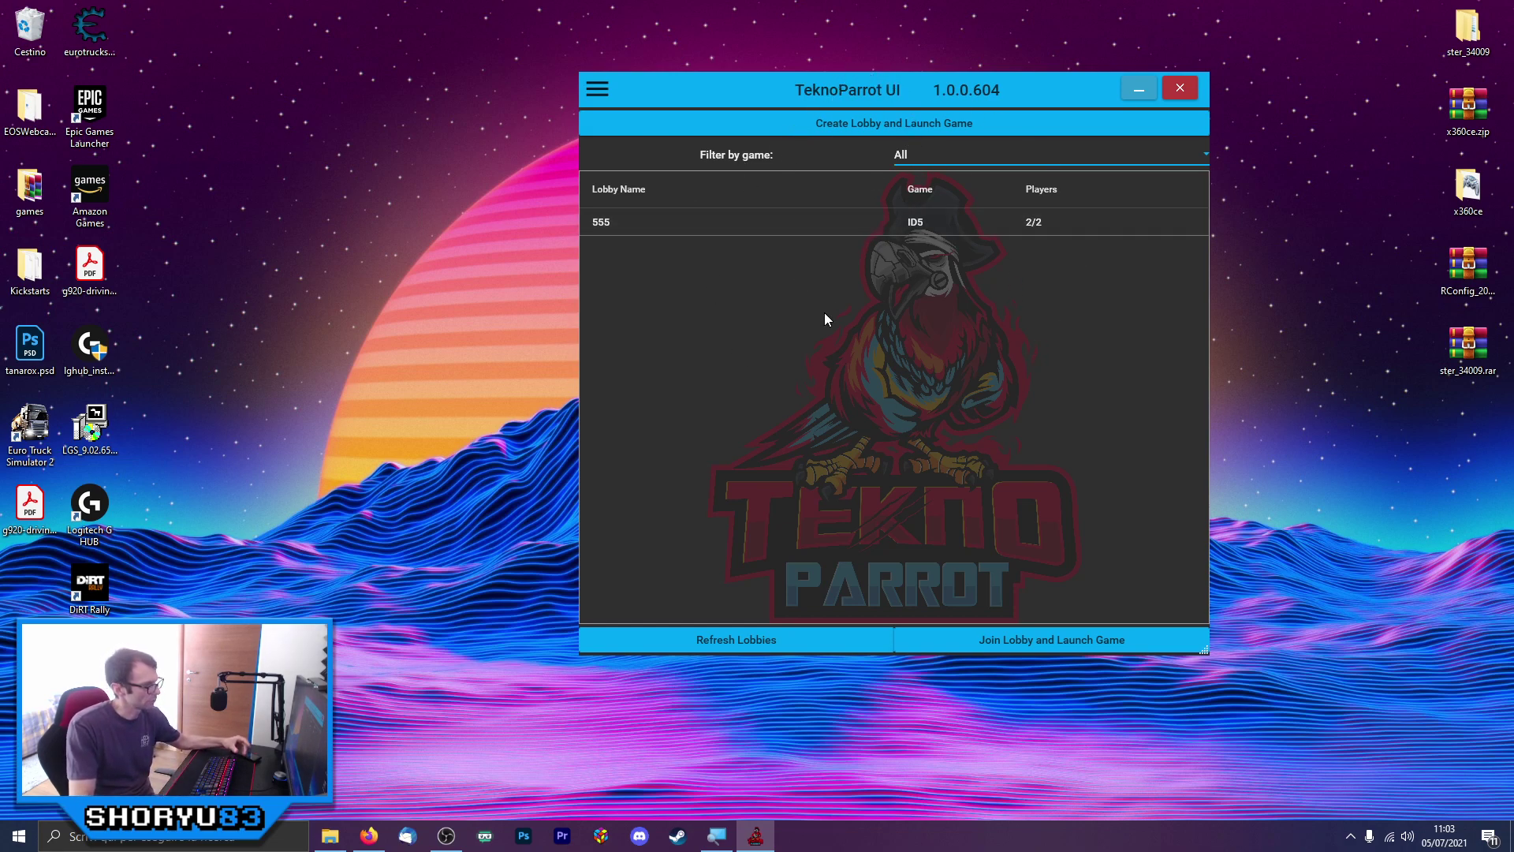
View the Mods page and choose Aquapazza: Aquaplus Dream Match as its game
{"action": "left_click", "coordinate": [597, 90]}
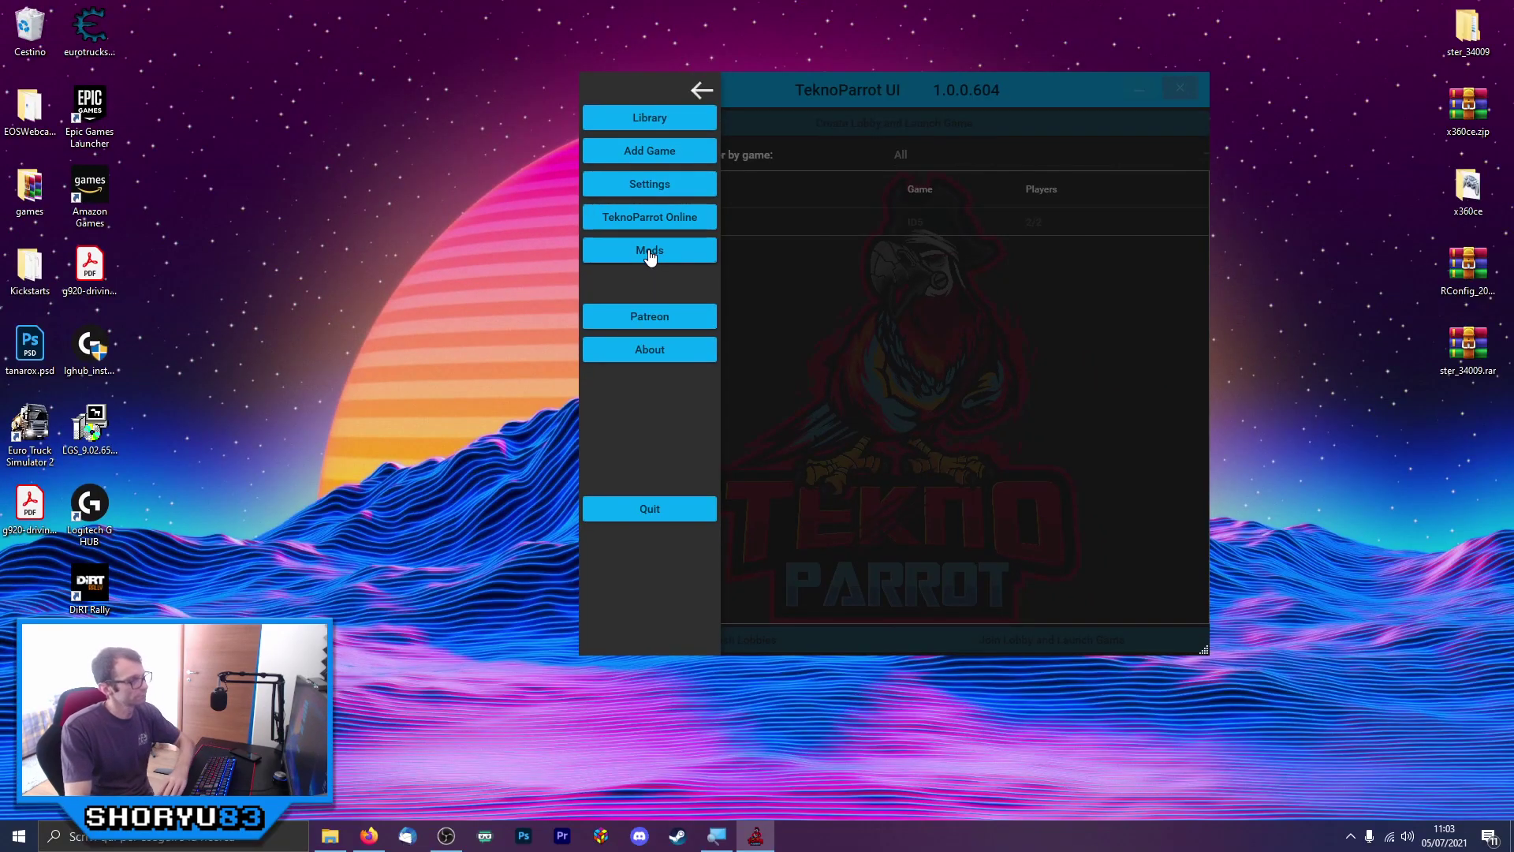
{"action": "left_click", "coordinate": [701, 410]}
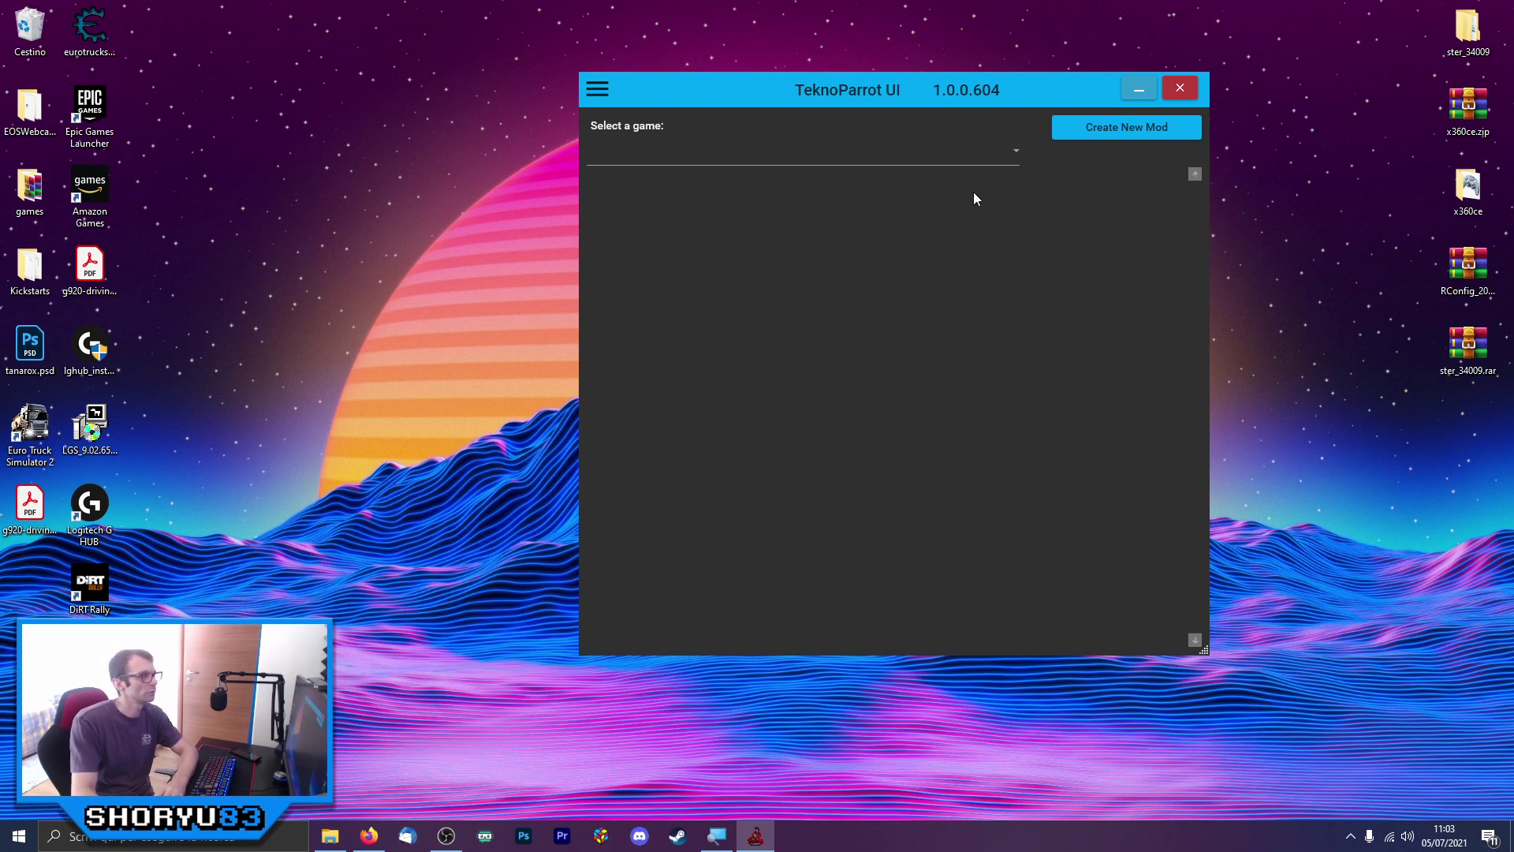
{"action": "left_click", "coordinate": [999, 161]}
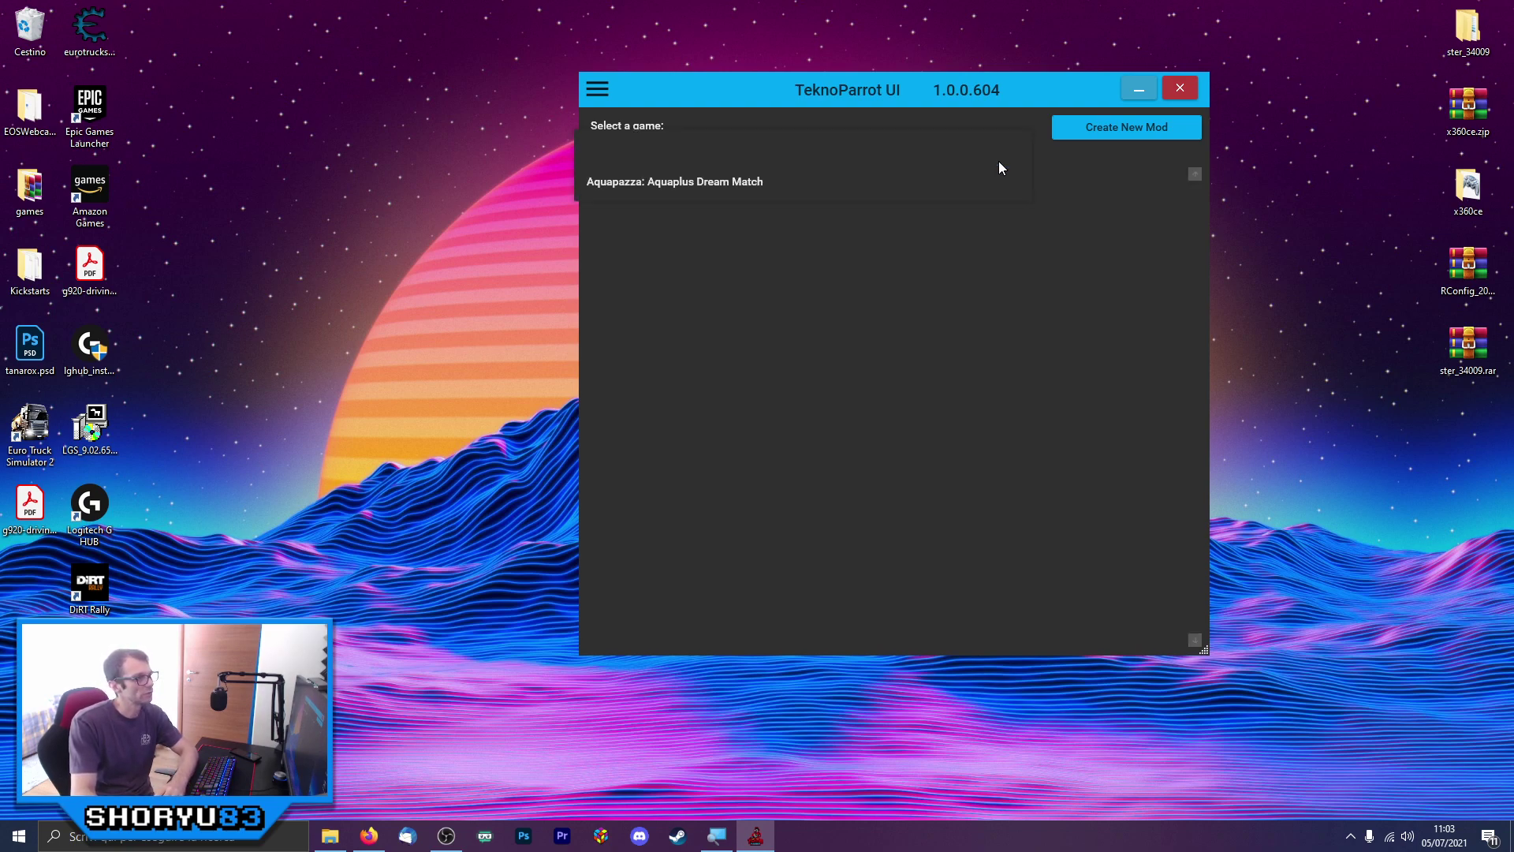
{"action": "left_click", "coordinate": [761, 181]}
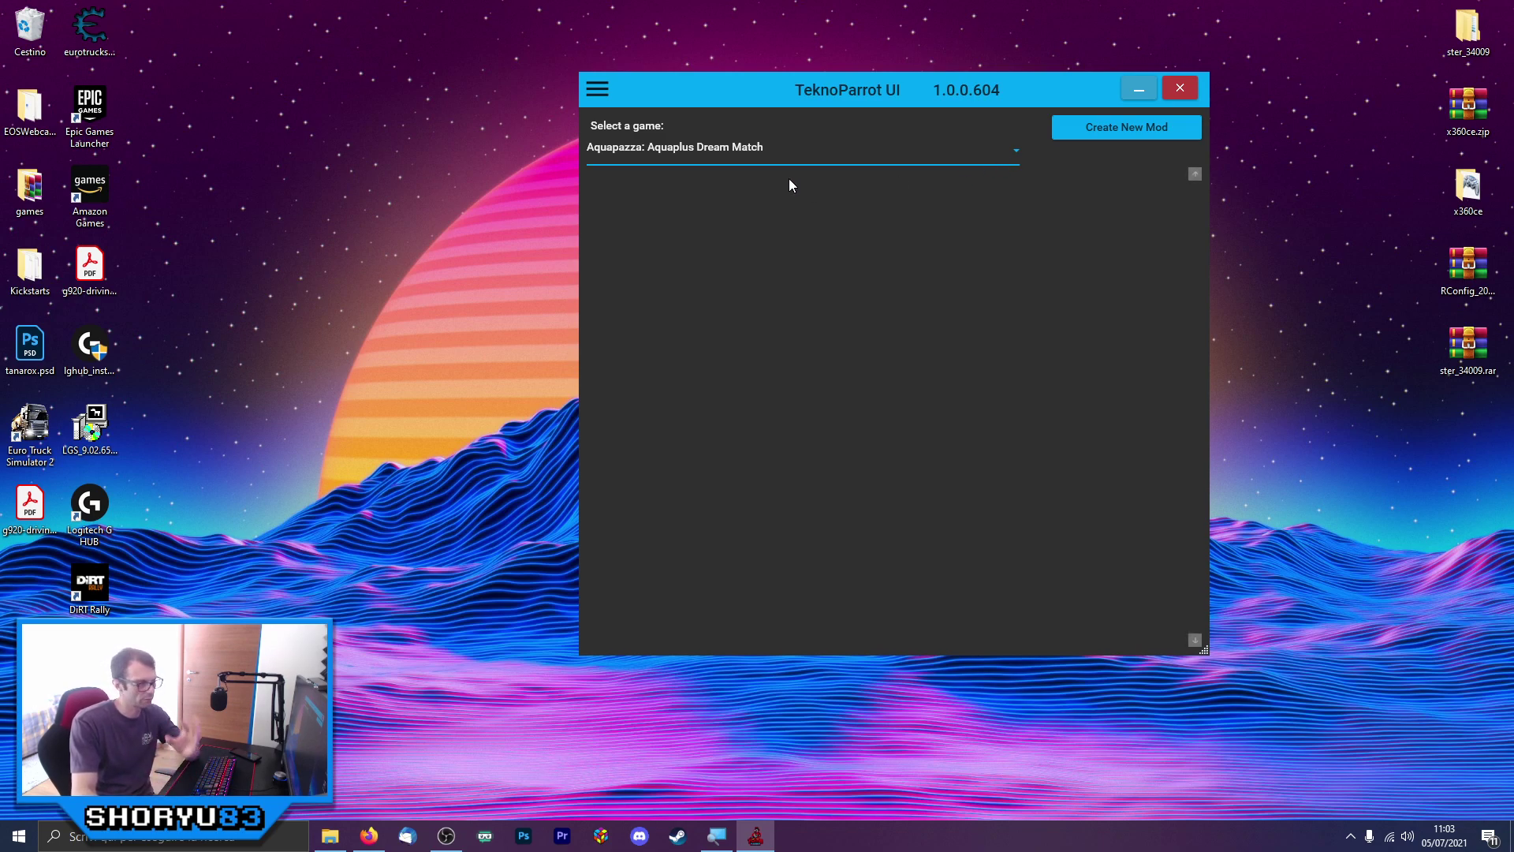
View the Patreon key registration page and the About page with the component versions
{"action": "left_click", "coordinate": [598, 91]}
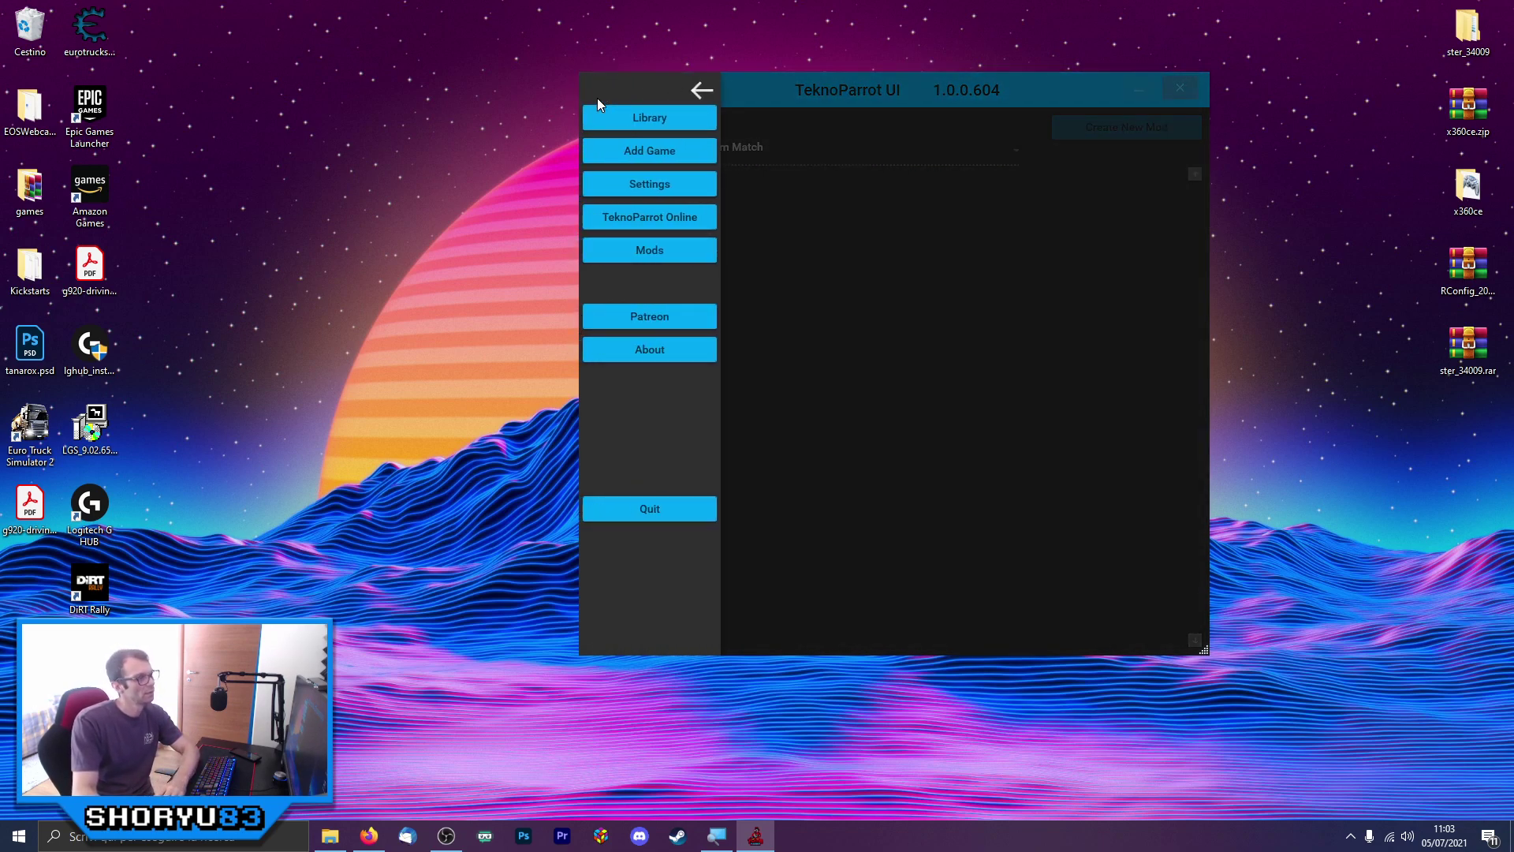
{"action": "left_click", "coordinate": [666, 319]}
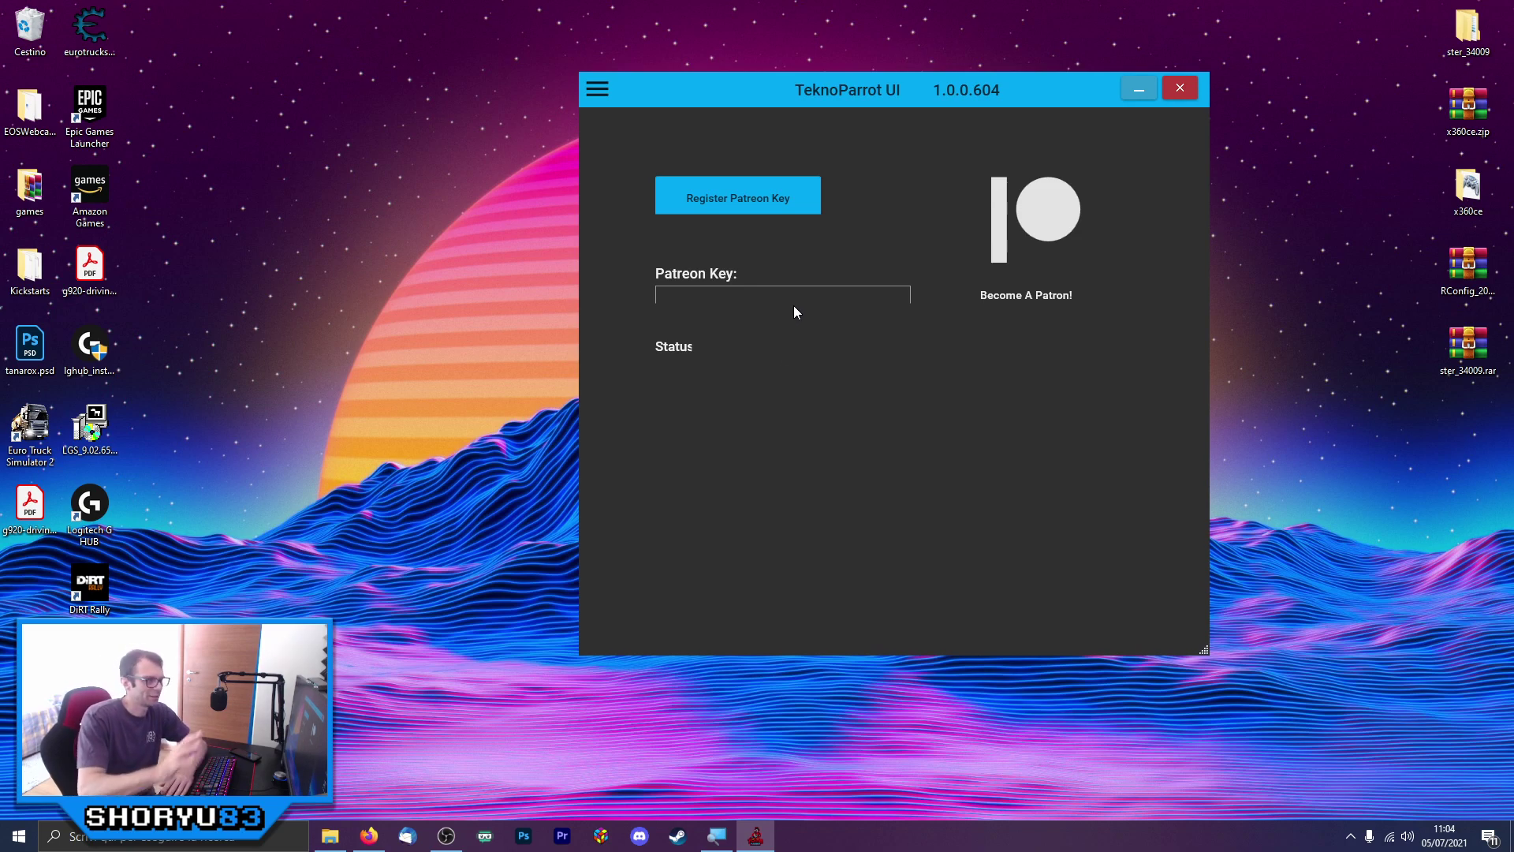
{"action": "left_click", "coordinate": [599, 91]}
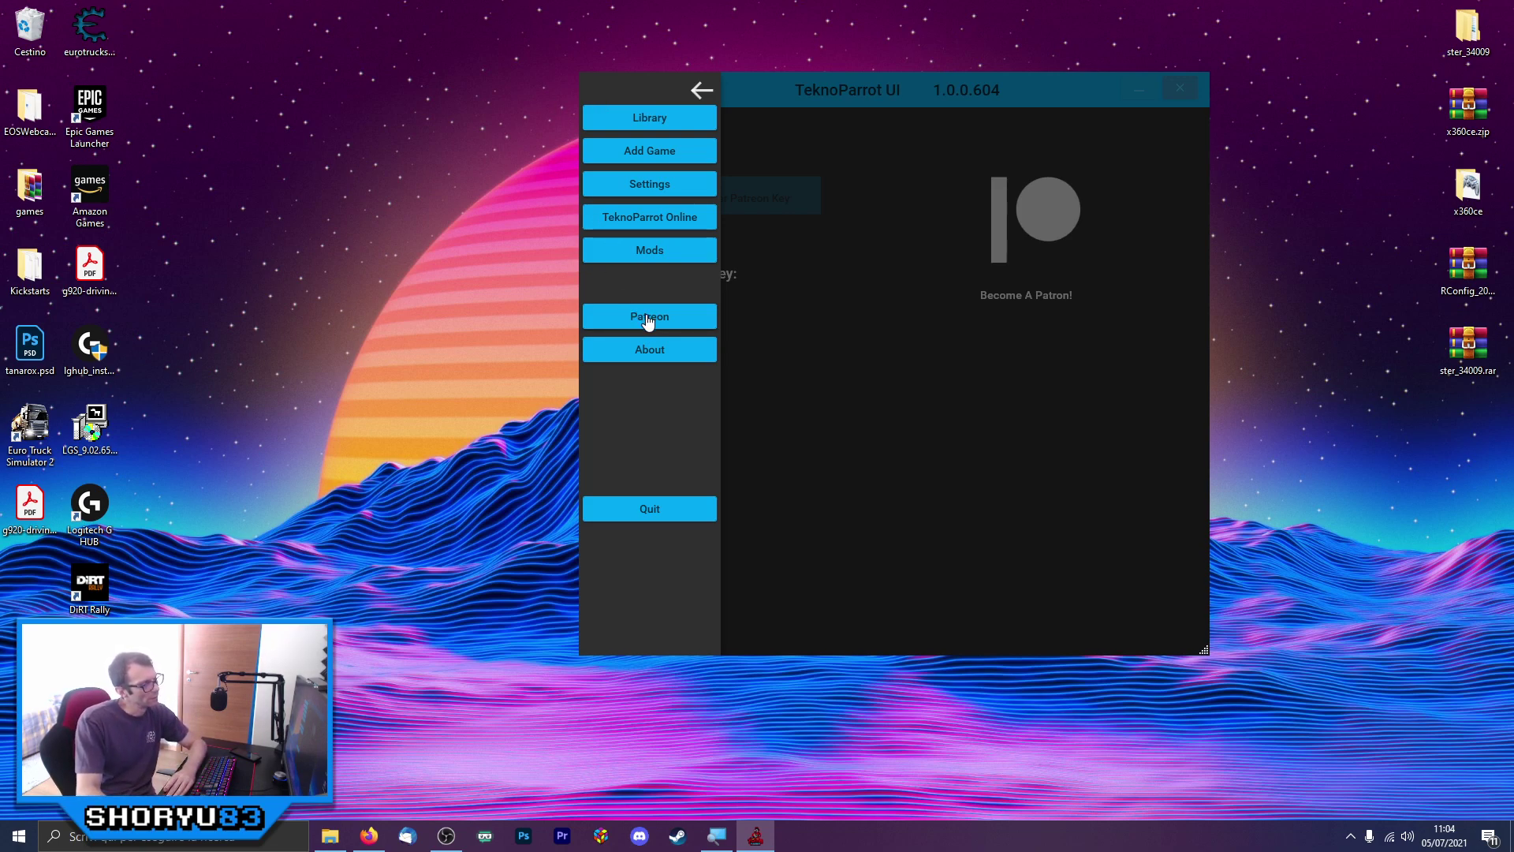
{"action": "left_click", "coordinate": [666, 351]}
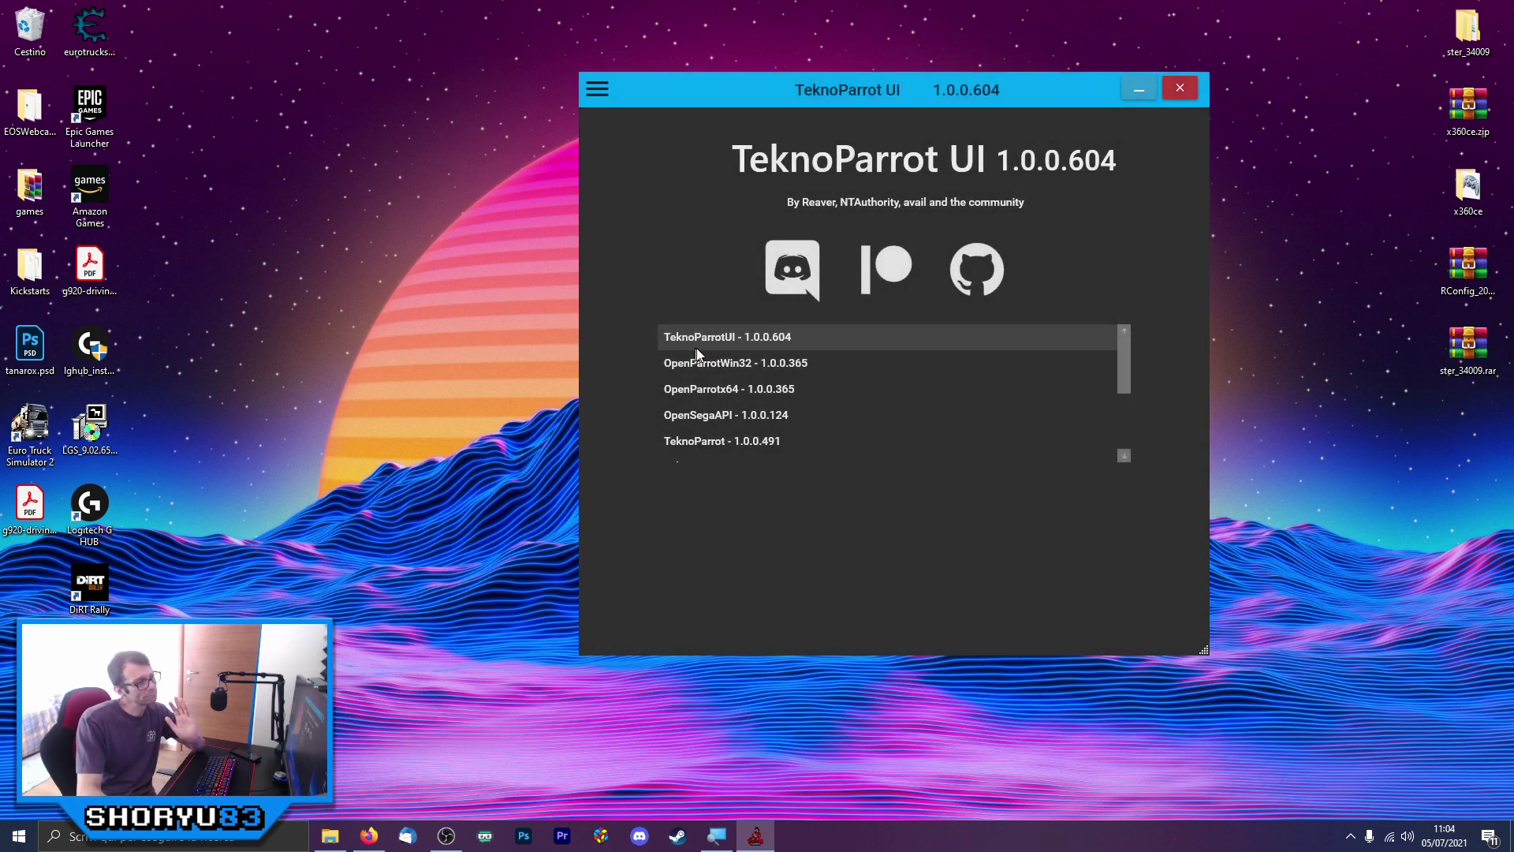
{"action": "left_click_drag", "start_coordinate": [1121, 361], "coordinate": [765, 215]}
{"action": "left_click", "coordinate": [601, 93]}
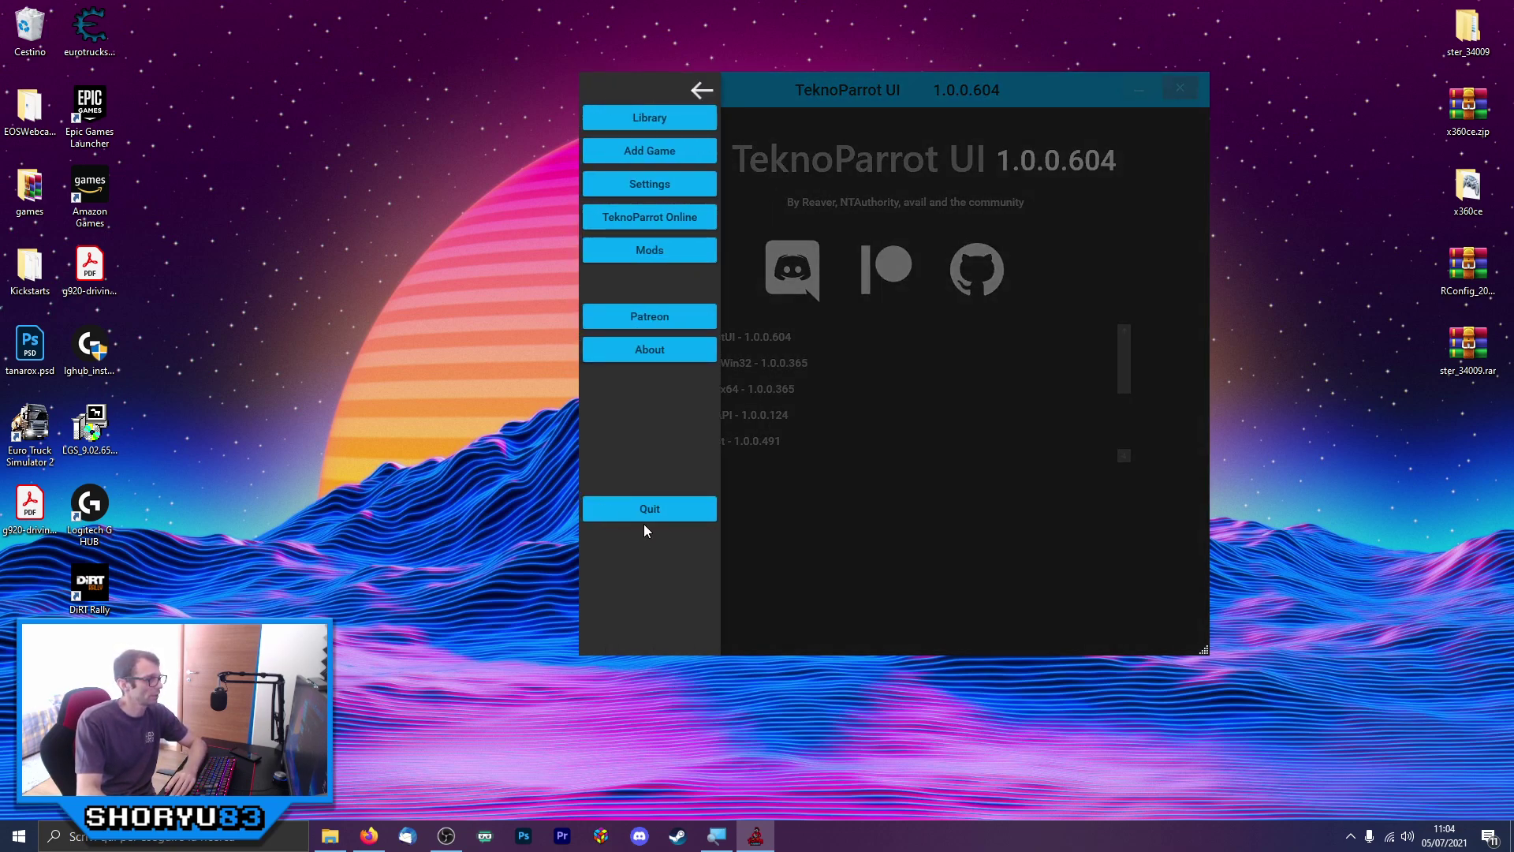
{"action": "left_click", "coordinate": [701, 91]}
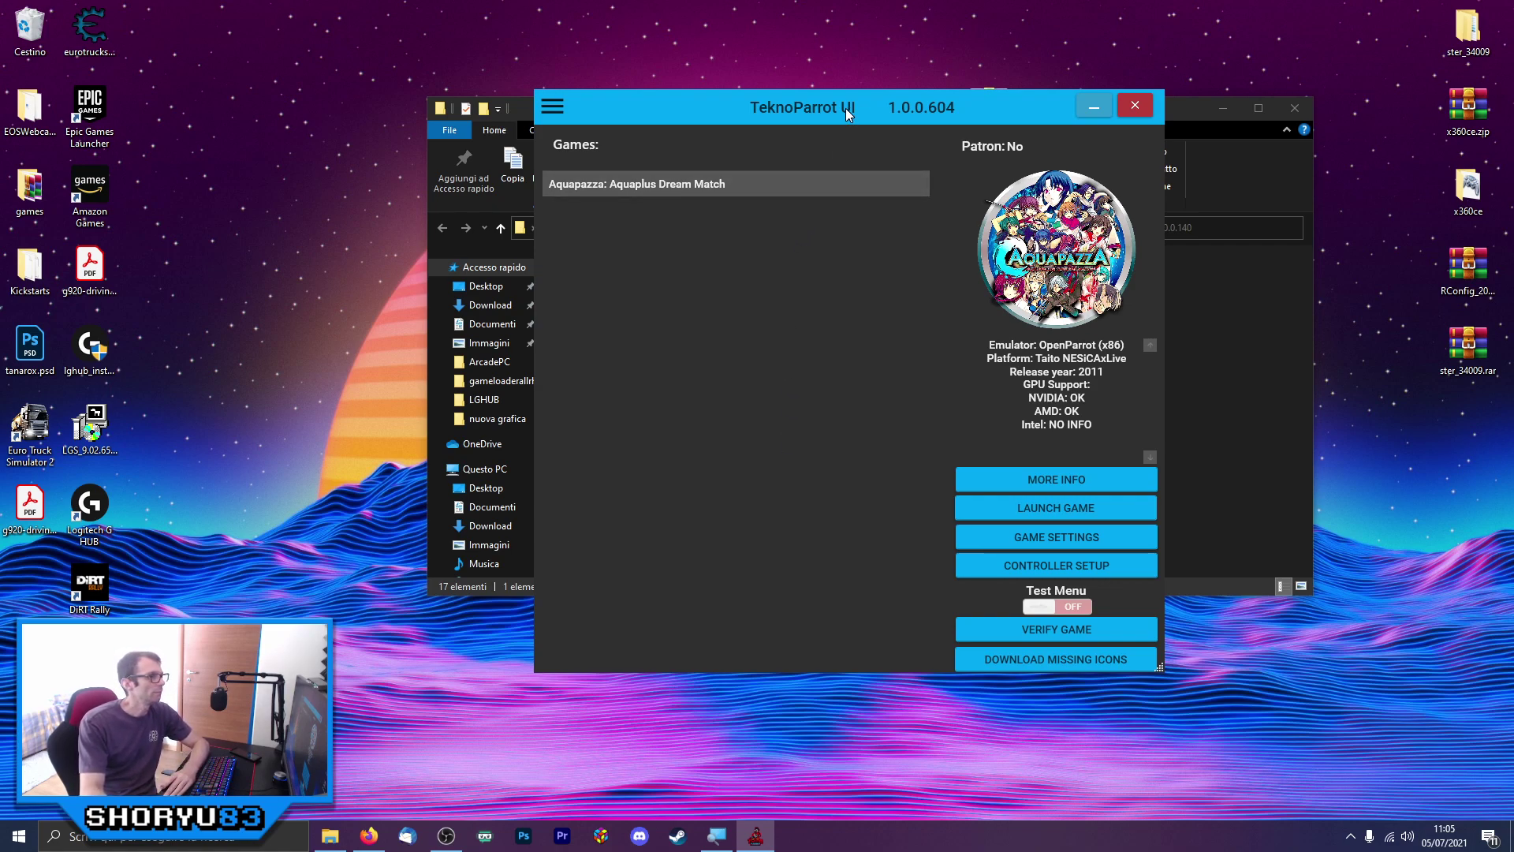
Minimize the TeknoParrot window and the folder window behind it to clear the desktop
{"action": "left_click_drag", "start_coordinate": [845, 107], "coordinate": [825, 97]}
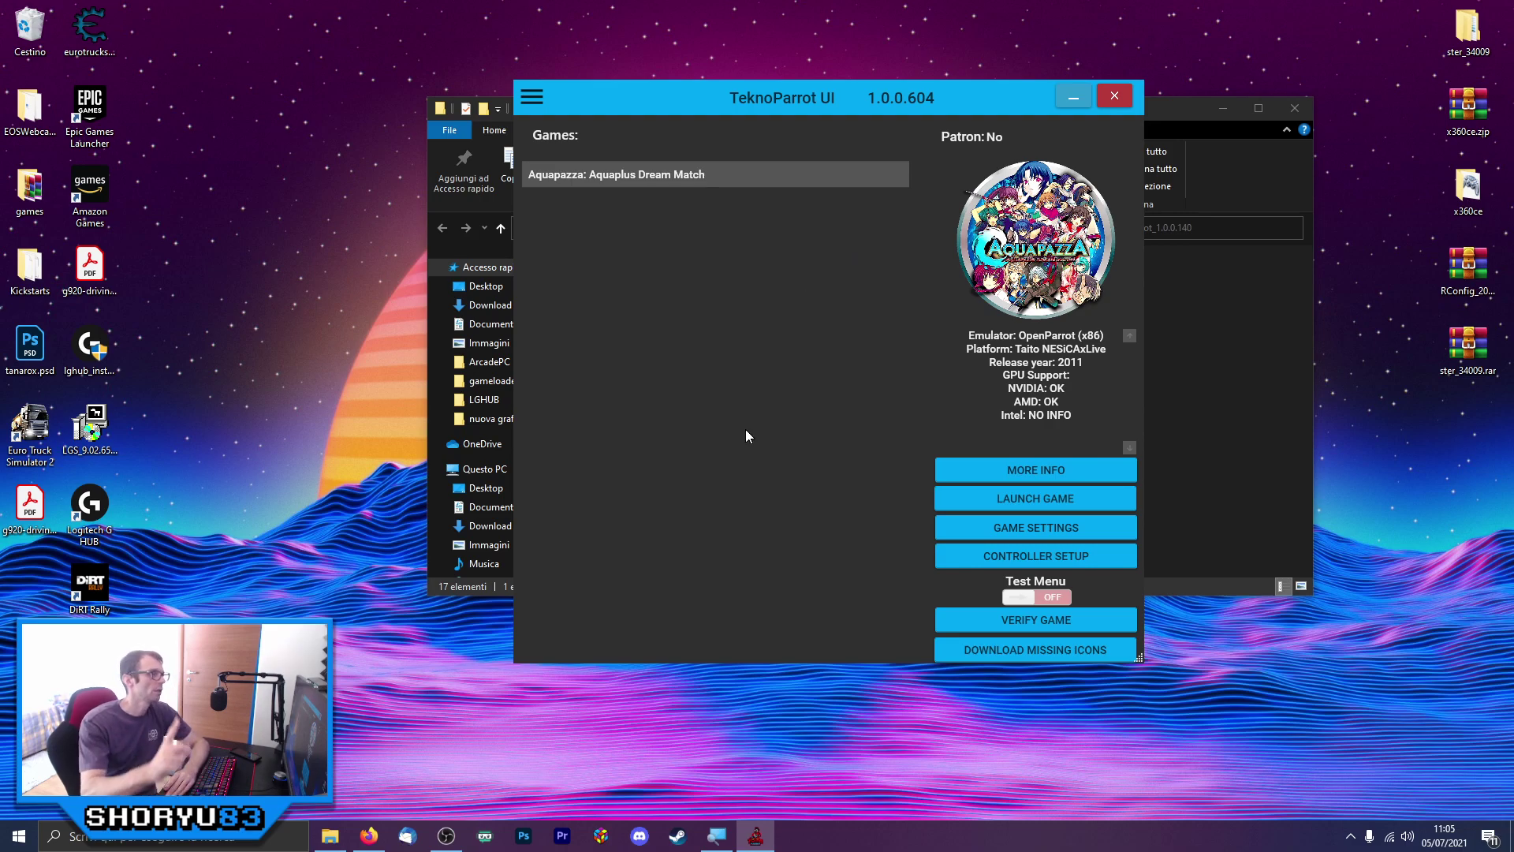
{"action": "left_click", "coordinate": [1069, 101]}
{"action": "left_click", "coordinate": [1218, 111]}
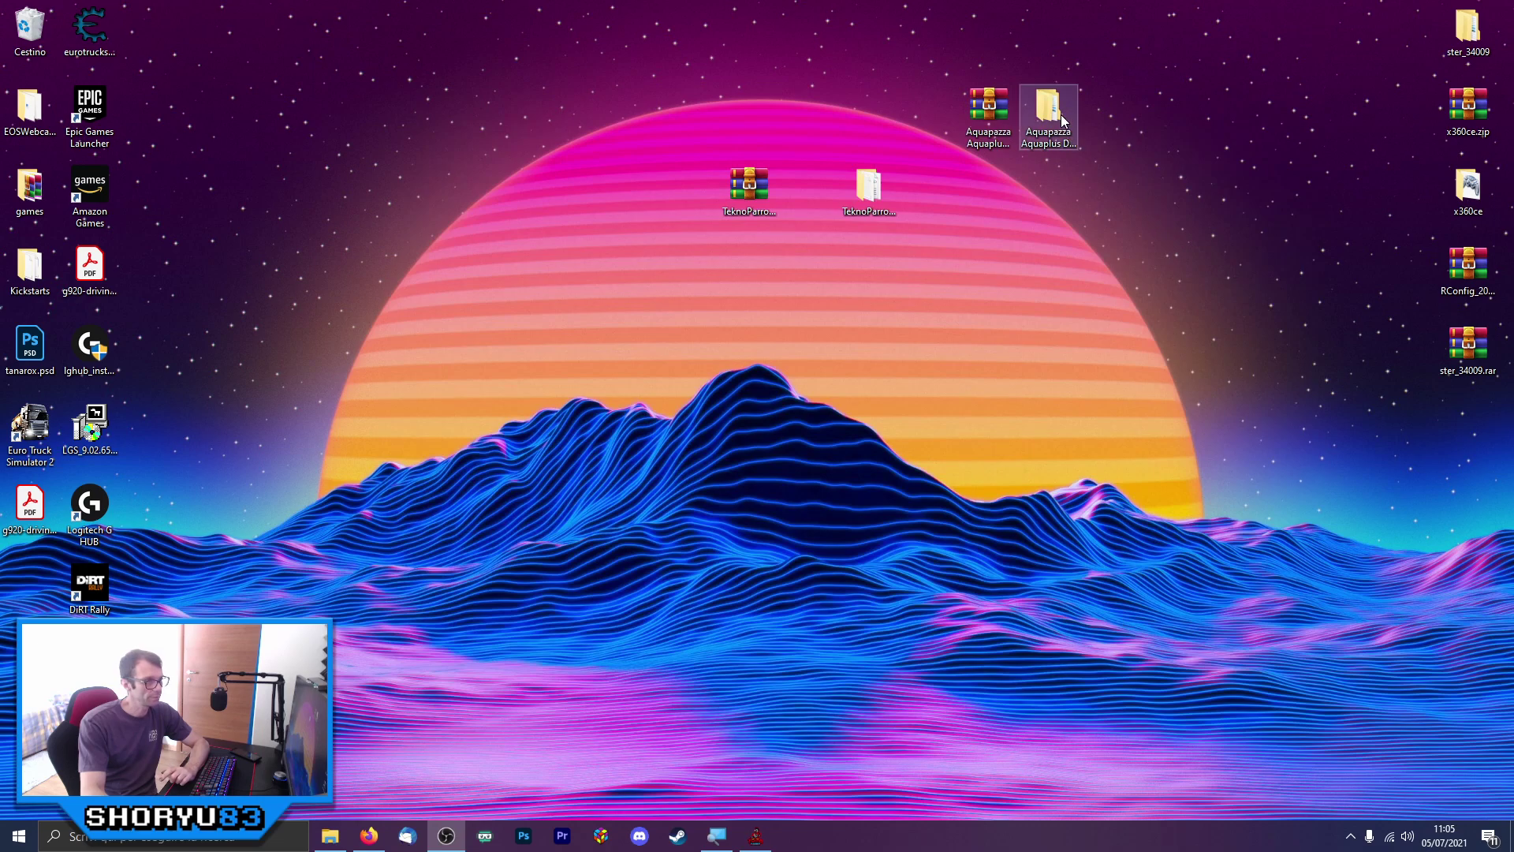
Open the inner Aquapazza Aquaplus Dream Match folder from the desktop and check its Images and Flashrom subfolders
{"action": "double_click", "coordinate": [1061, 116]}
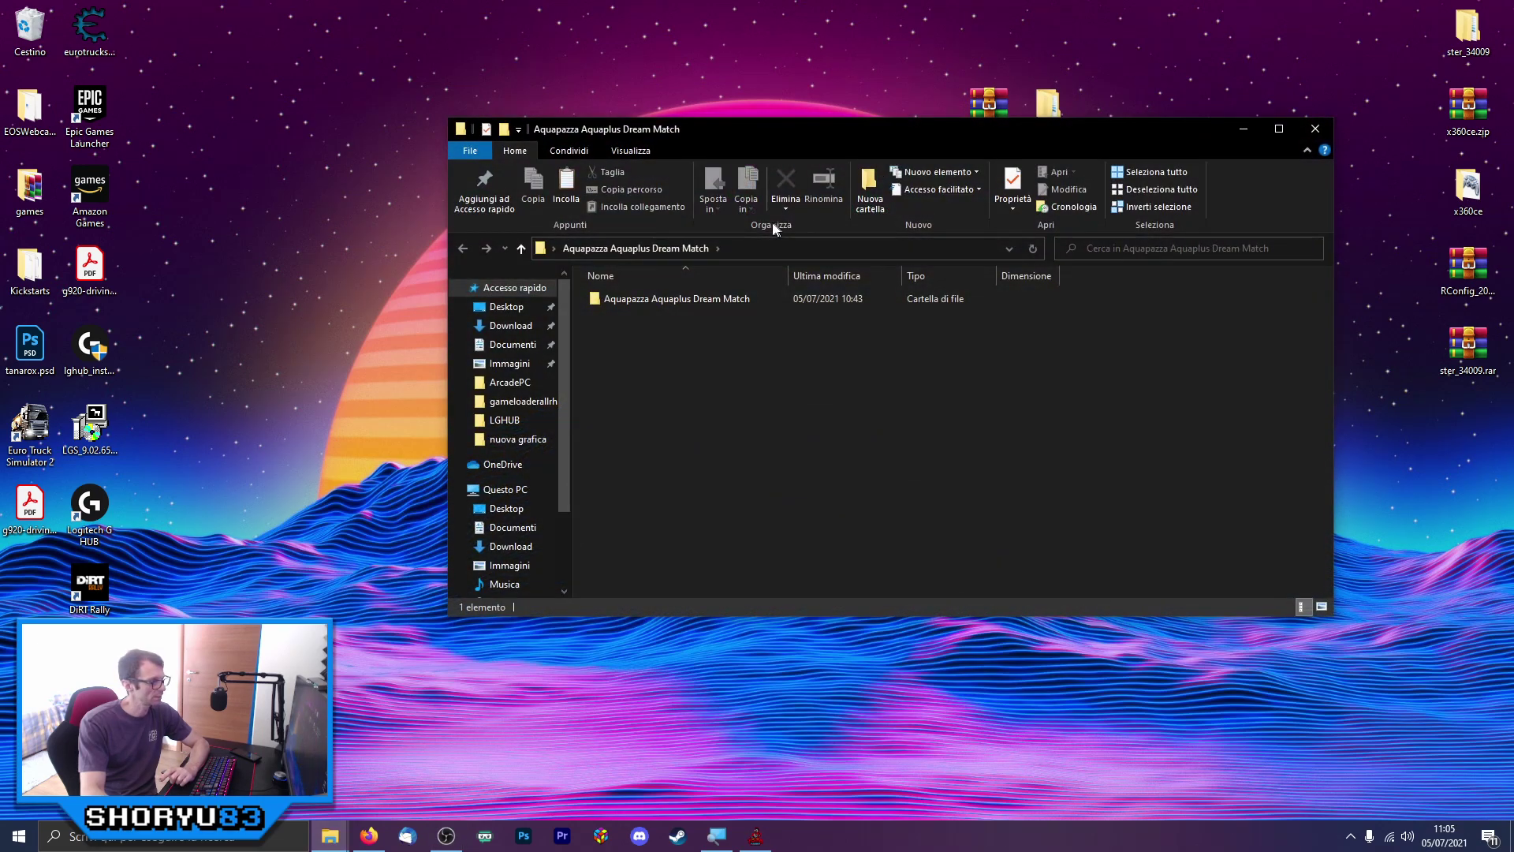
{"action": "double_click", "coordinate": [708, 300]}
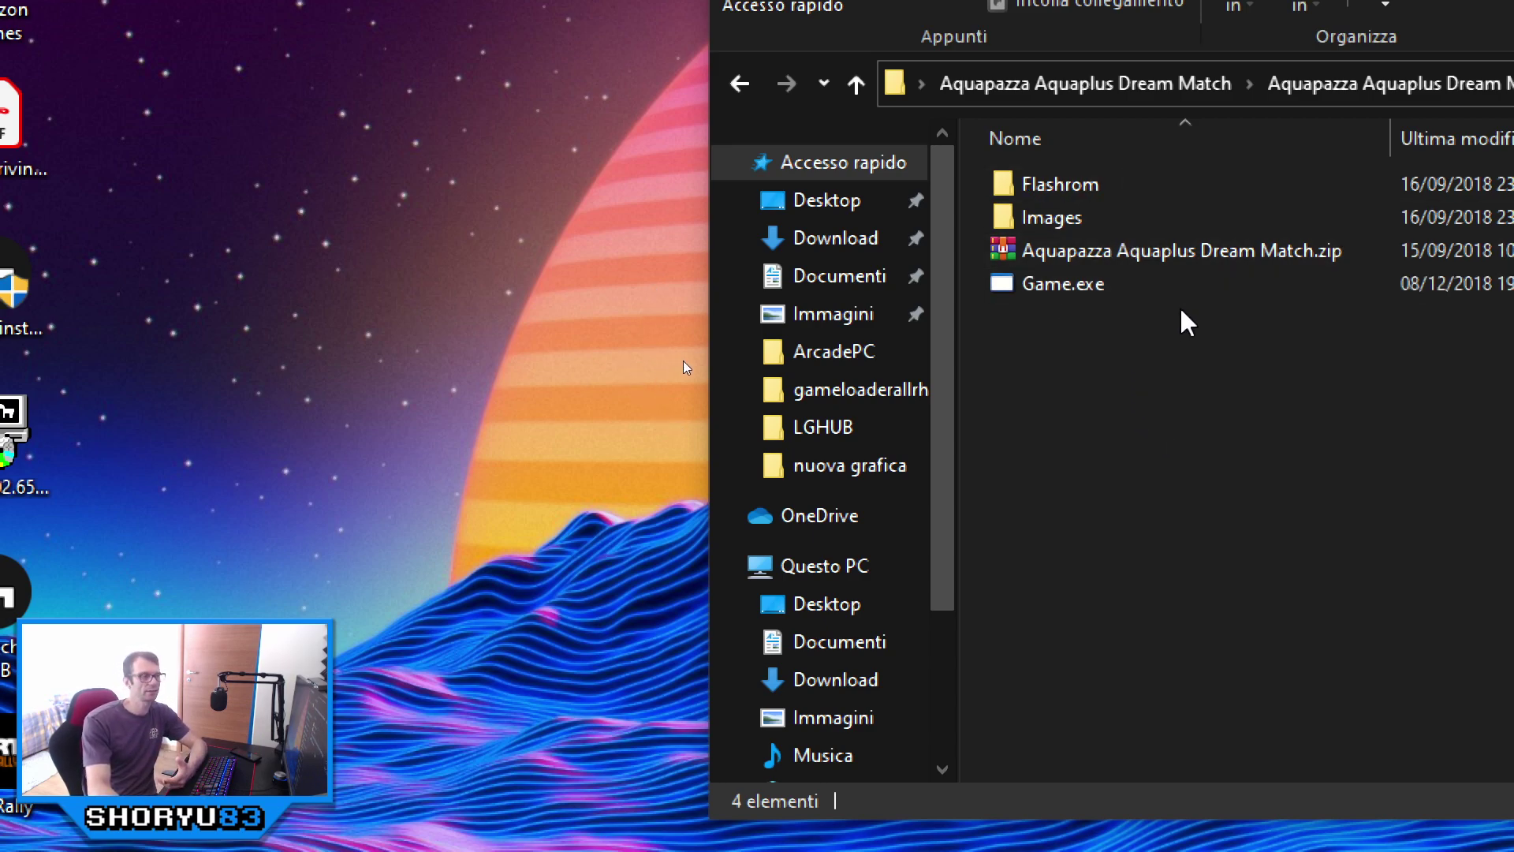
{"action": "double_click", "coordinate": [1088, 215]}
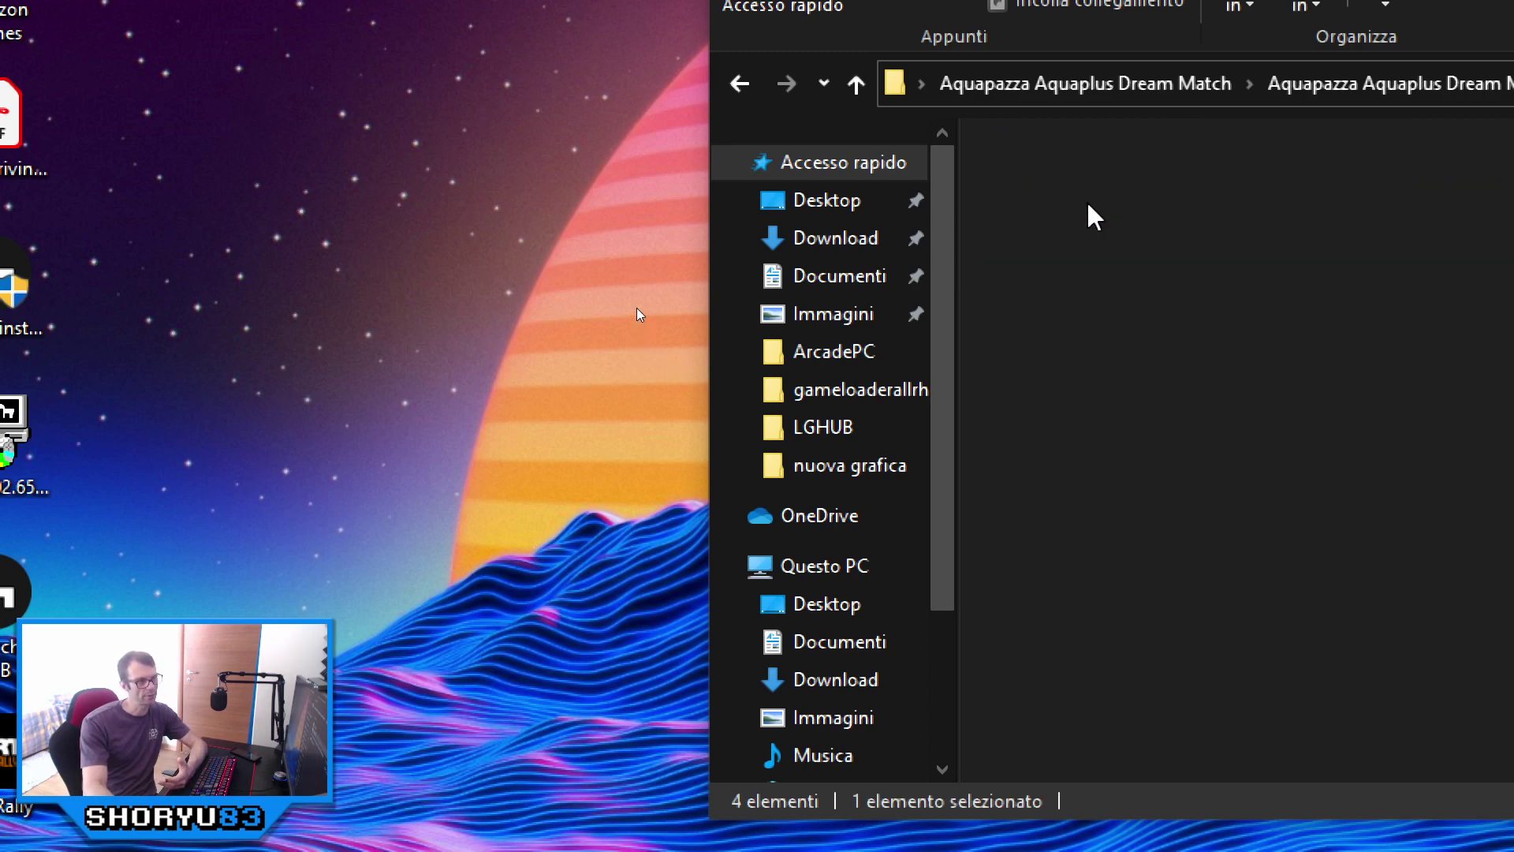
{"action": "left_click", "coordinate": [856, 83]}
{"action": "double_click", "coordinate": [1048, 186]}
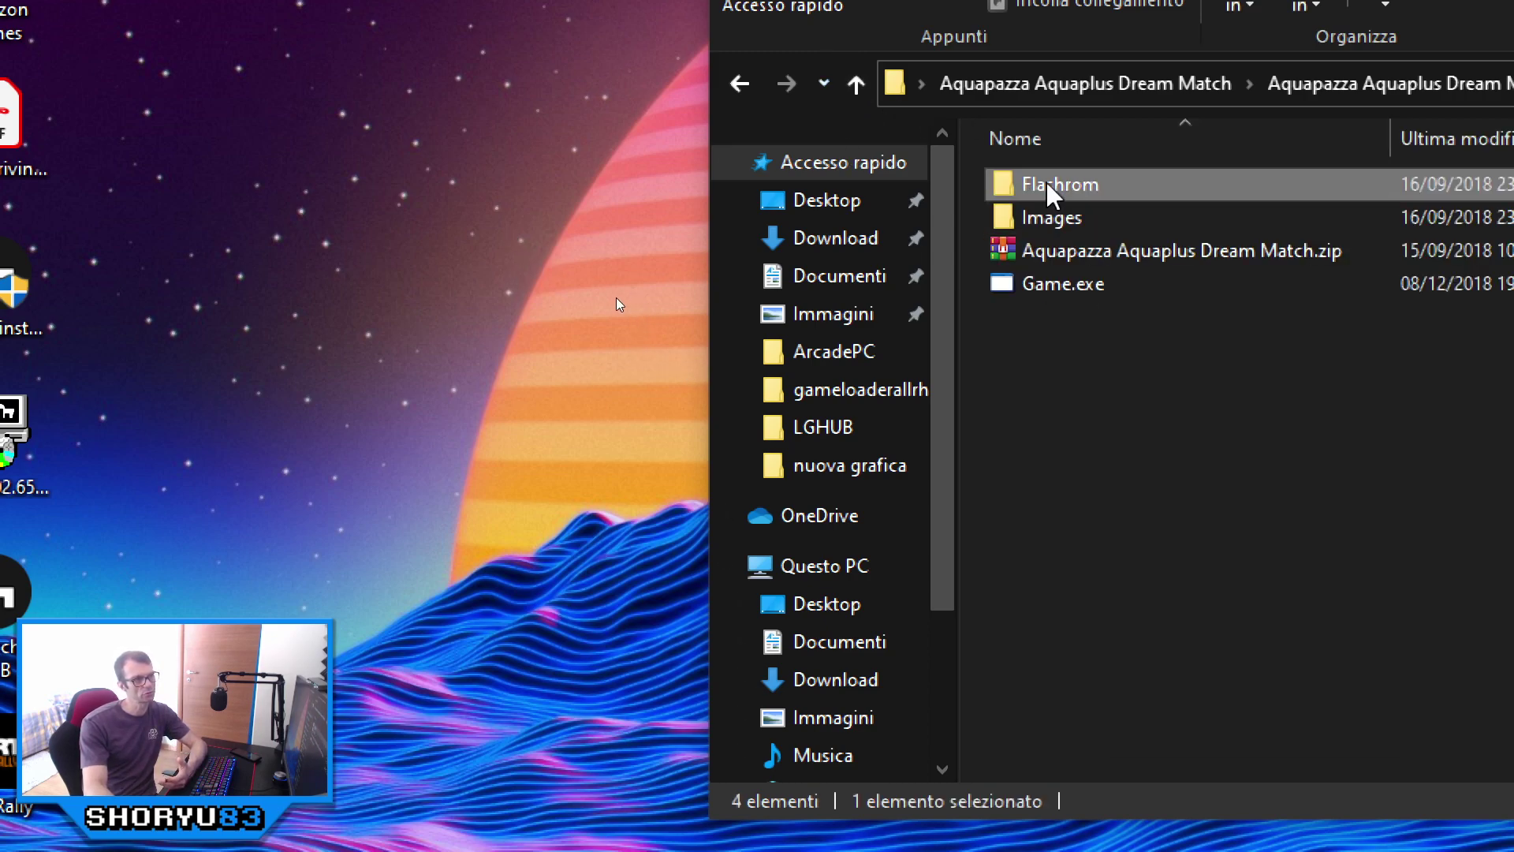
{"action": "left_click", "coordinate": [866, 80]}
{"action": "right_click", "coordinate": [1325, 524]}
{"action": "left_click", "coordinate": [1216, 406]}
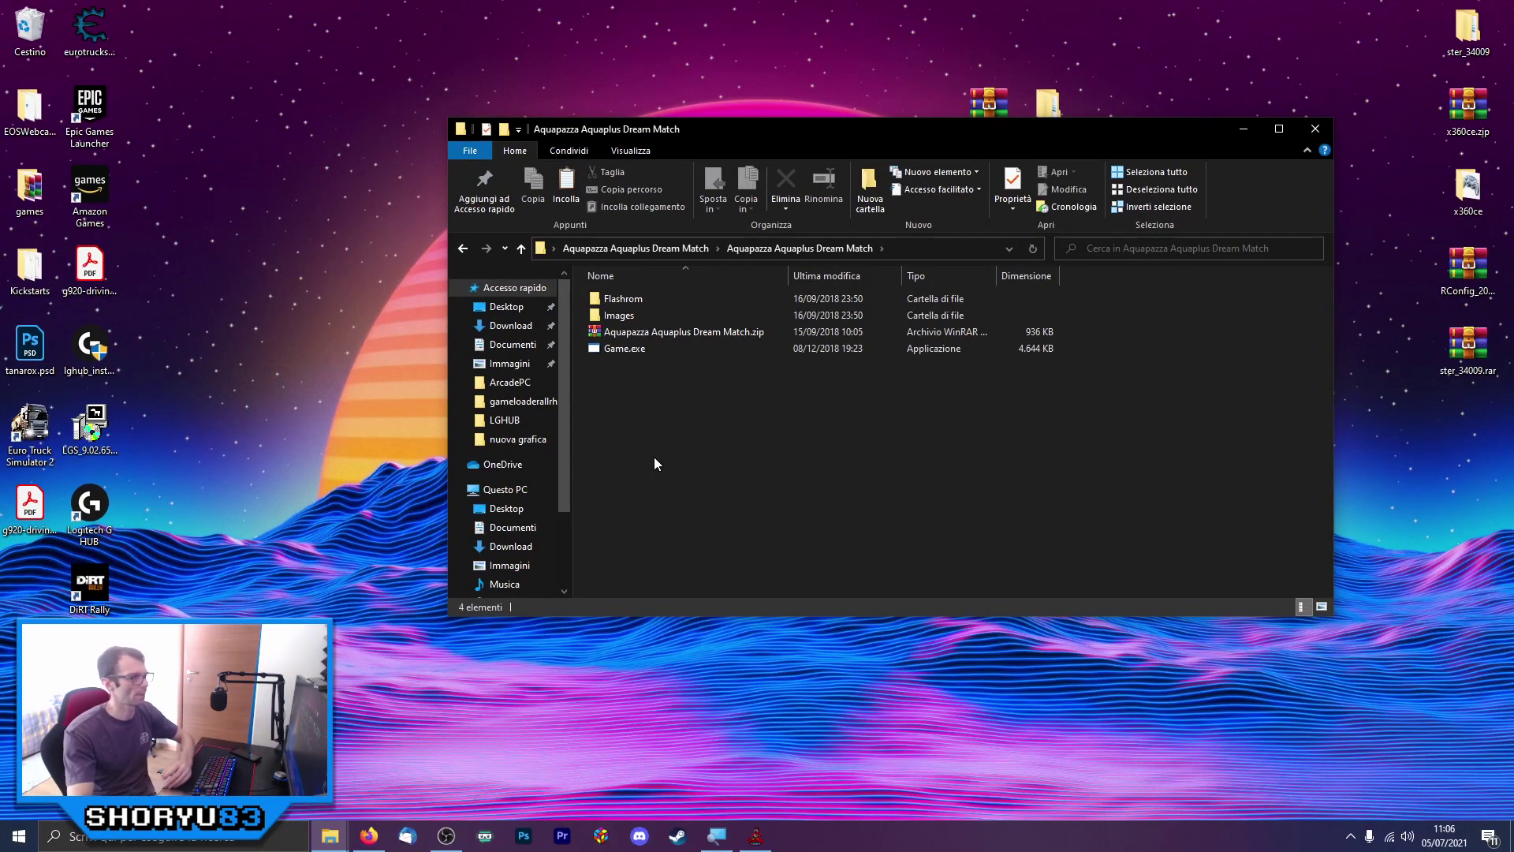
Move the Aquapazza game folder window aside and restore the TeknoParrot window in front of it
{"action": "left_click_drag", "start_coordinate": [746, 125], "coordinate": [835, 117]}
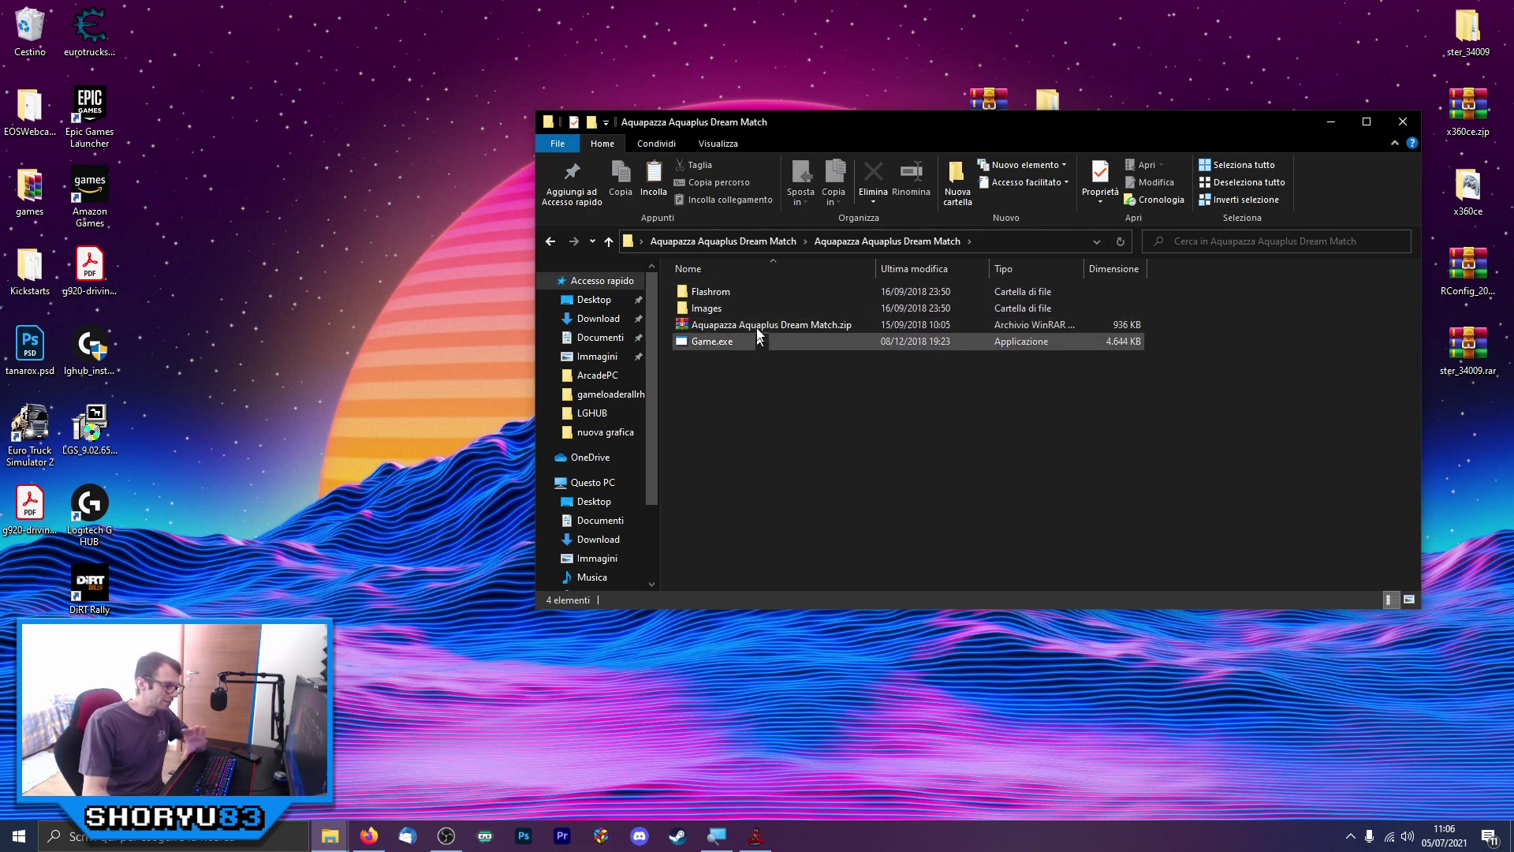
{"action": "left_click_drag", "start_coordinate": [947, 128], "coordinate": [1129, 207]}
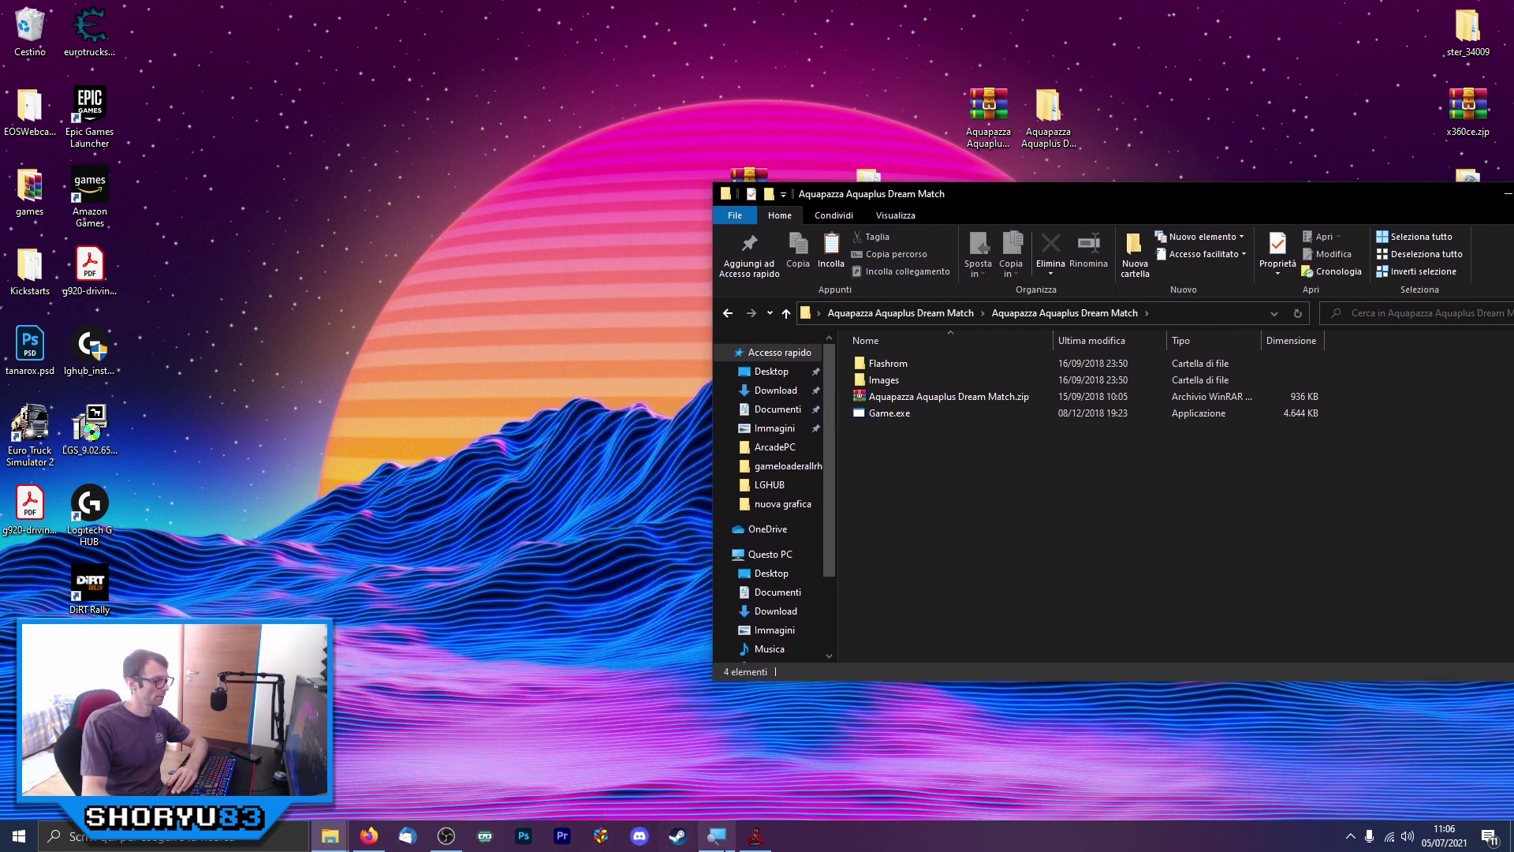
{"action": "left_click", "coordinate": [756, 836]}
{"action": "left_click_drag", "start_coordinate": [860, 96], "coordinate": [952, 126]}
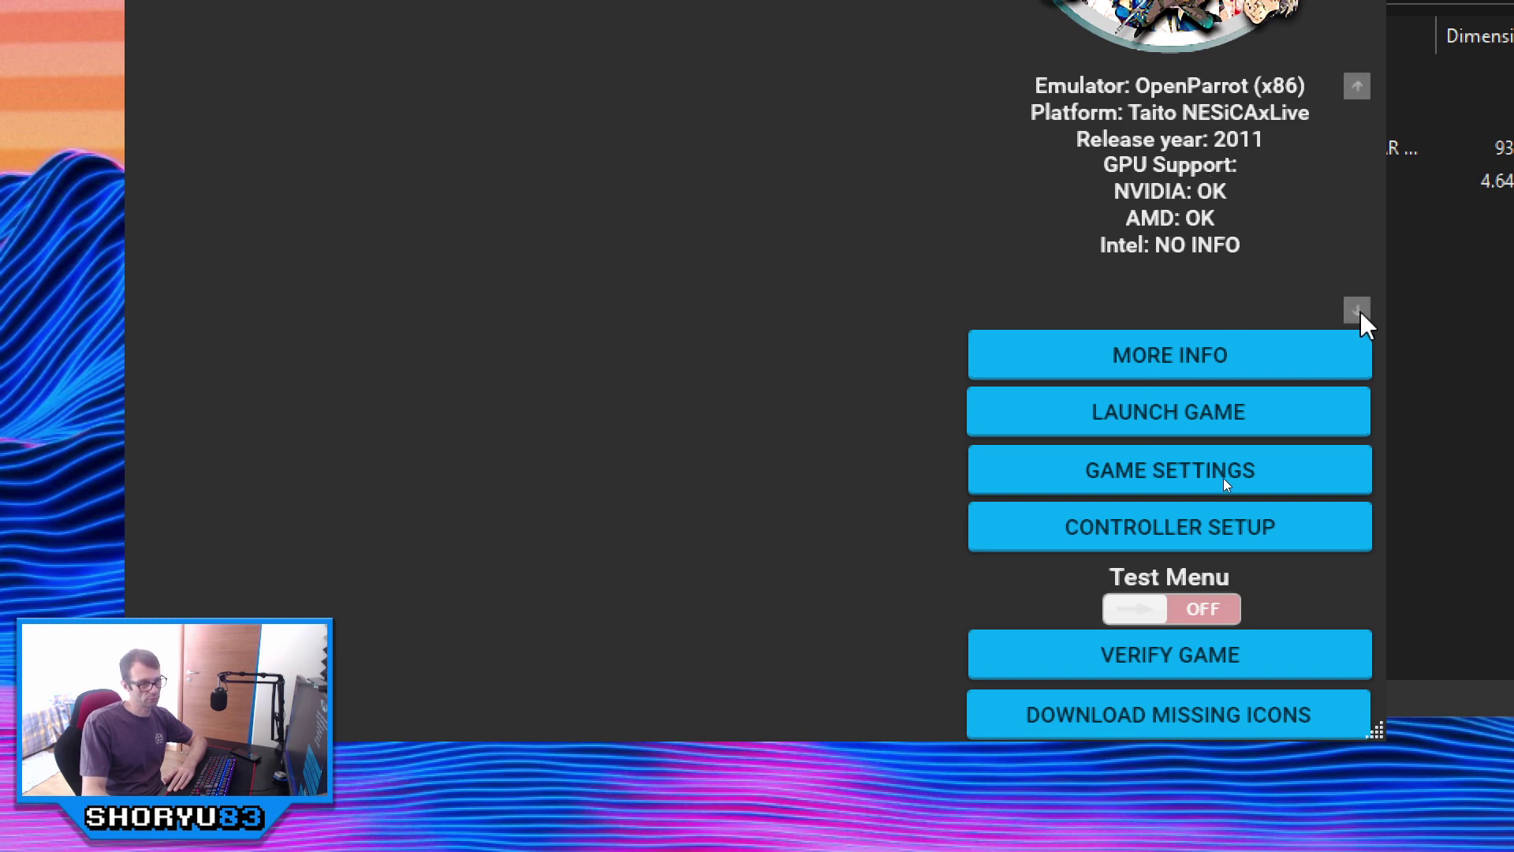
Open the online compatibility page for Aquapazza and read its game info, setup instructions and common issues
{"action": "left_click", "coordinate": [1237, 369]}
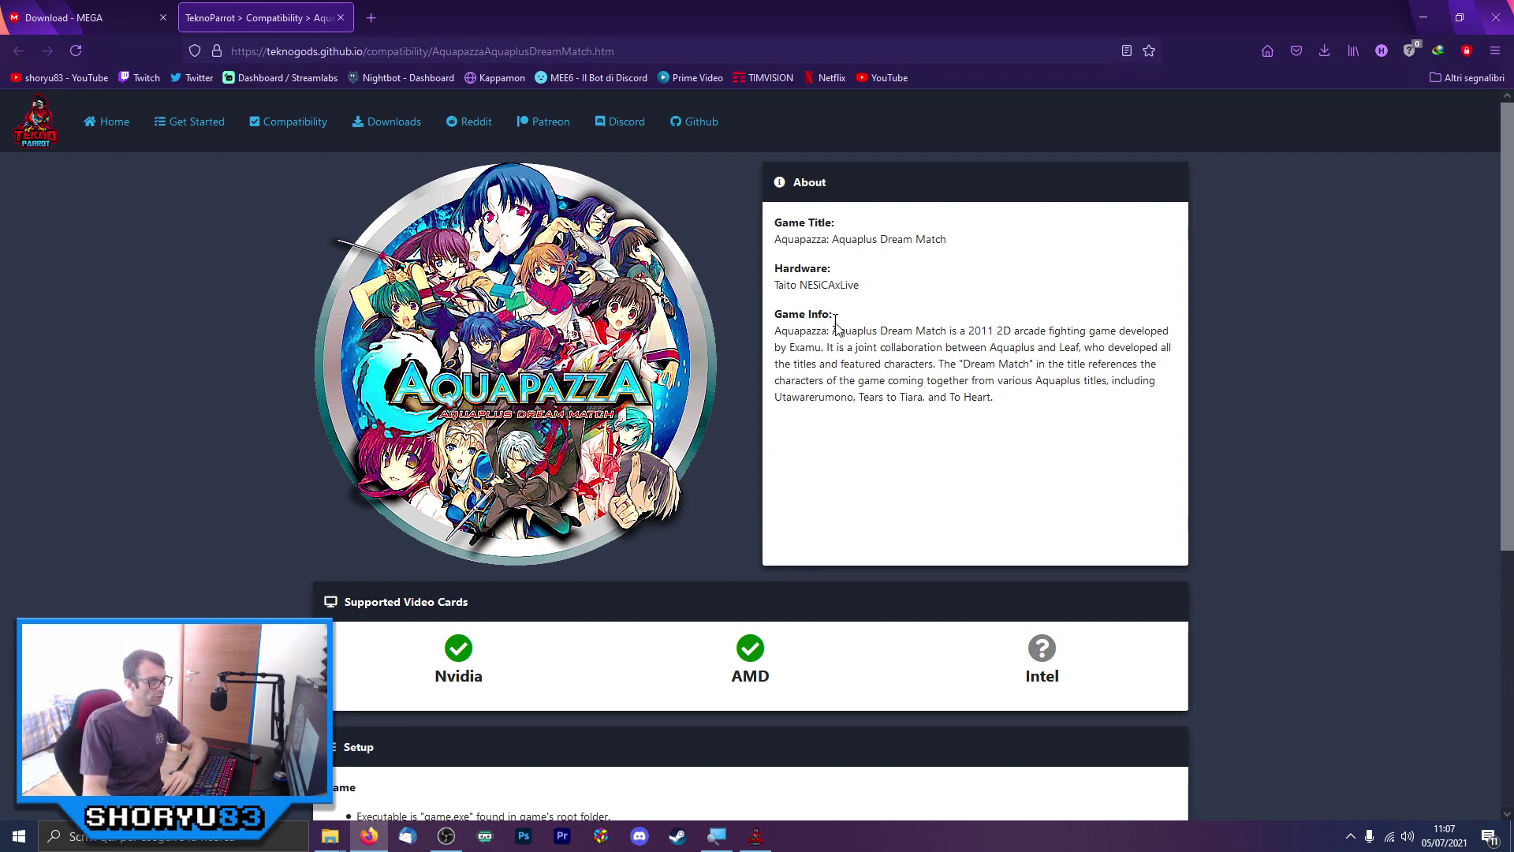
{"action": "left_click_drag", "start_coordinate": [1039, 404], "coordinate": [776, 331]}
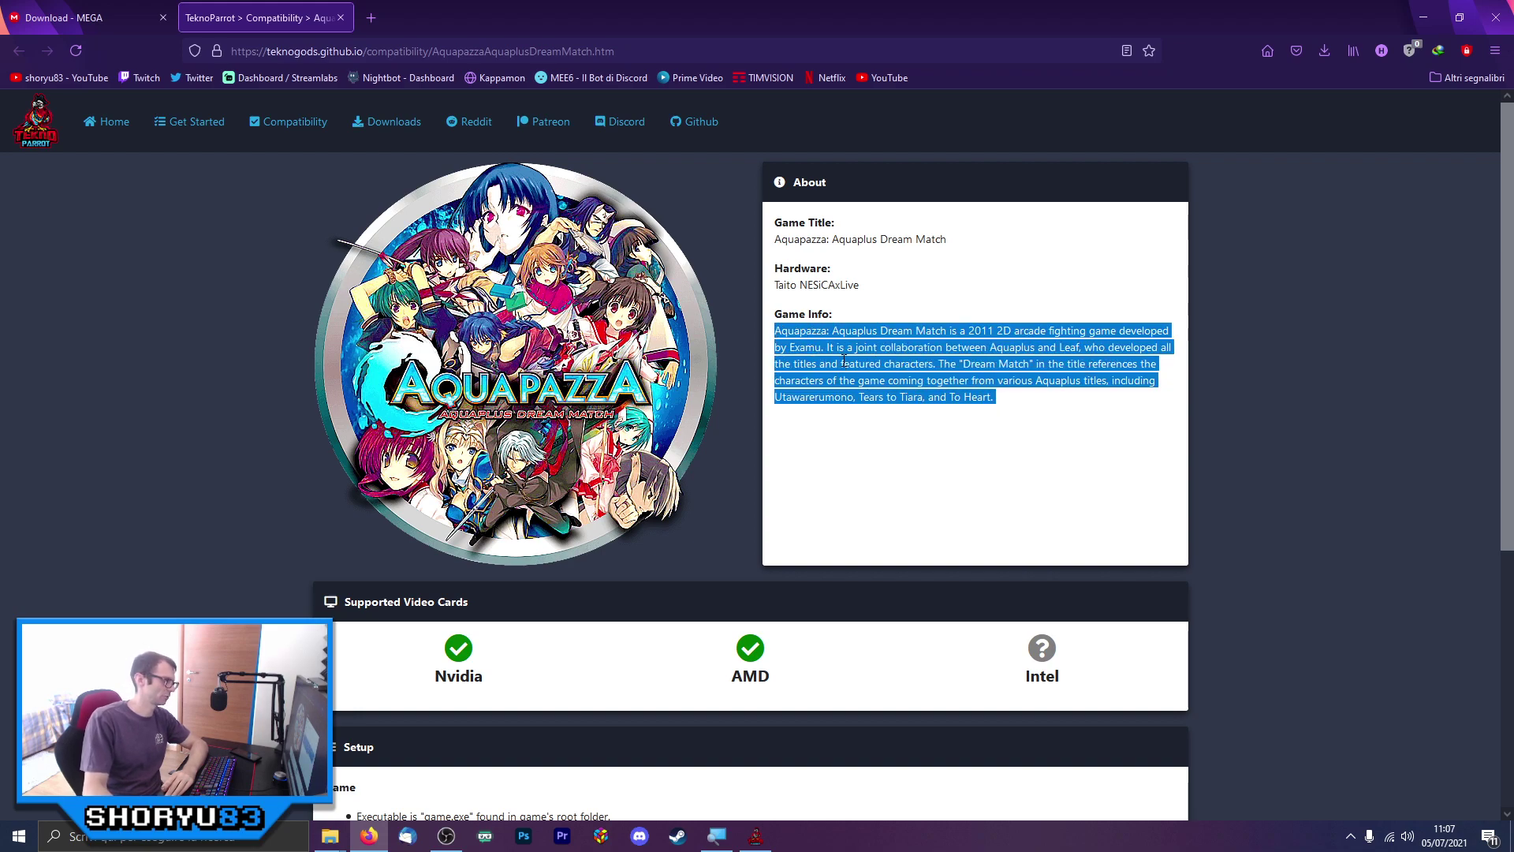
{"action": "scroll", "coordinate": [873, 367], "scroll_direction": "down", "scroll_amount": 3}
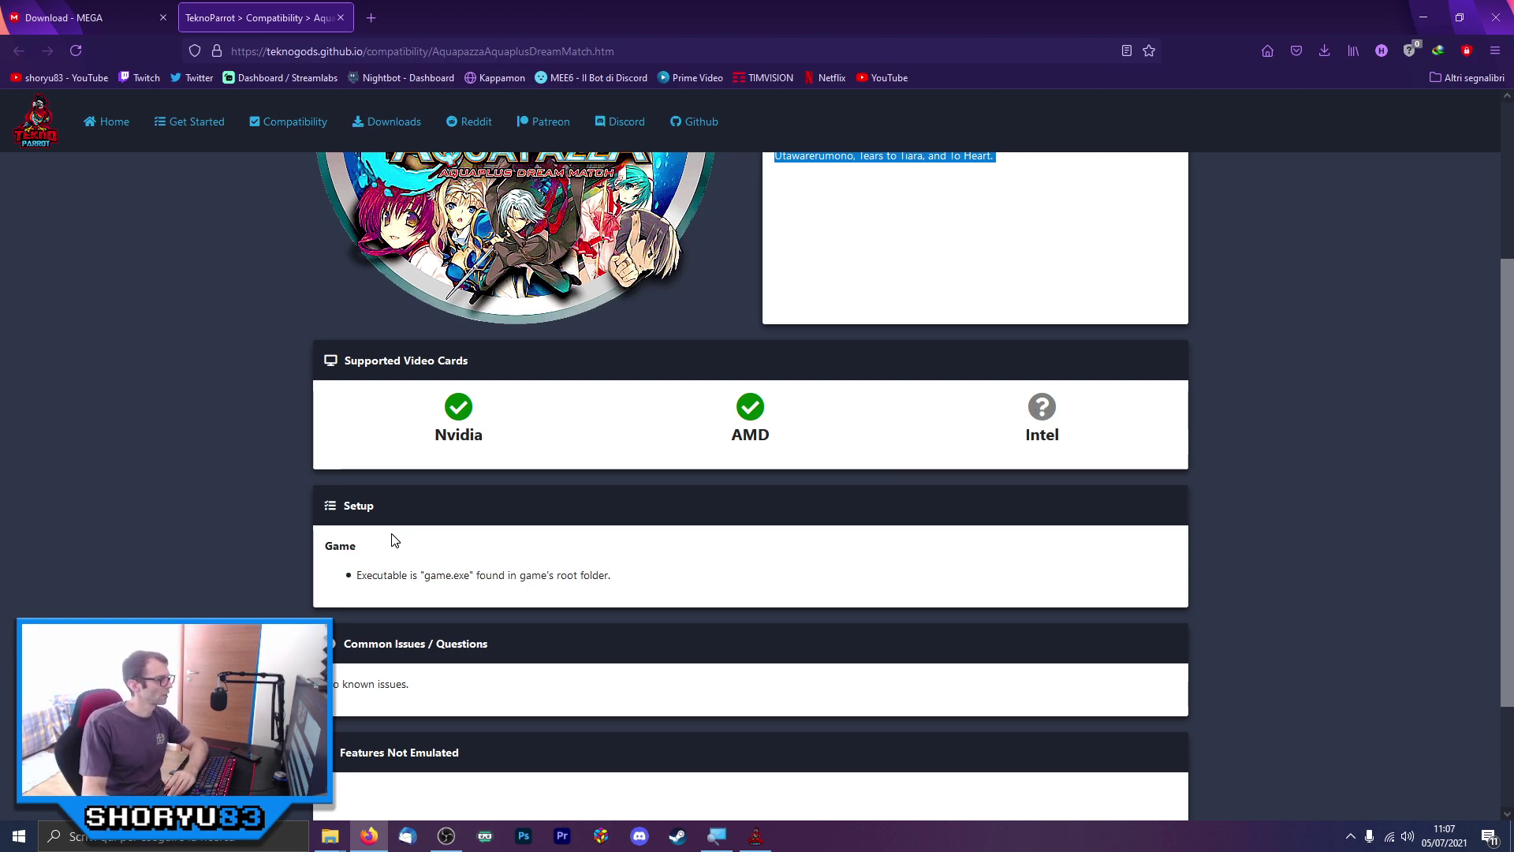
{"action": "scroll", "coordinate": [475, 583], "scroll_direction": "down", "scroll_amount": 1}
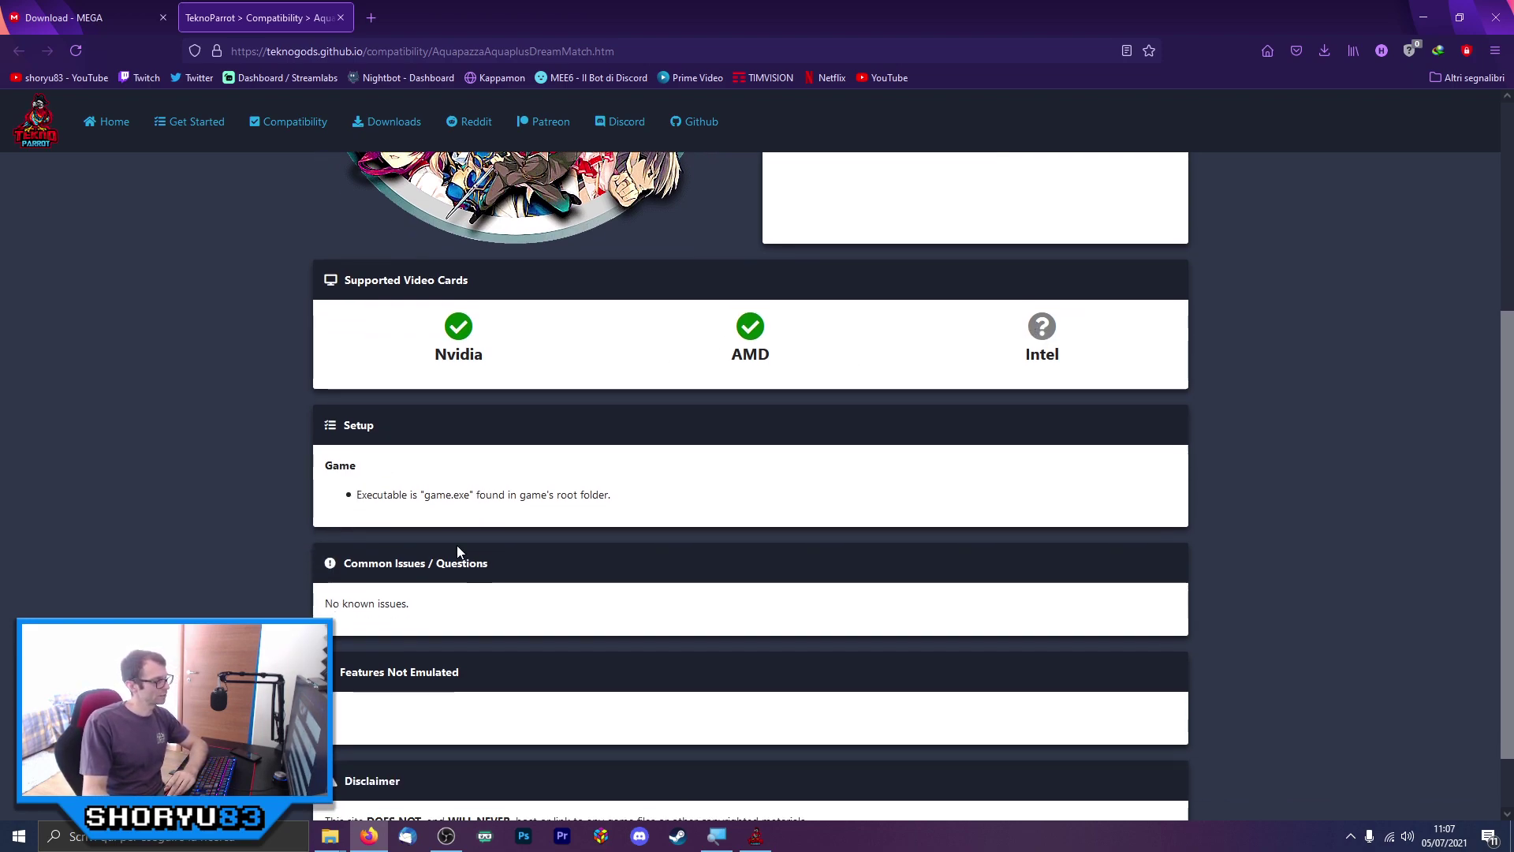
{"action": "left_click_drag", "start_coordinate": [430, 497], "coordinate": [481, 497]}
{"action": "scroll", "coordinate": [481, 498], "scroll_direction": "down", "scroll_amount": 2}
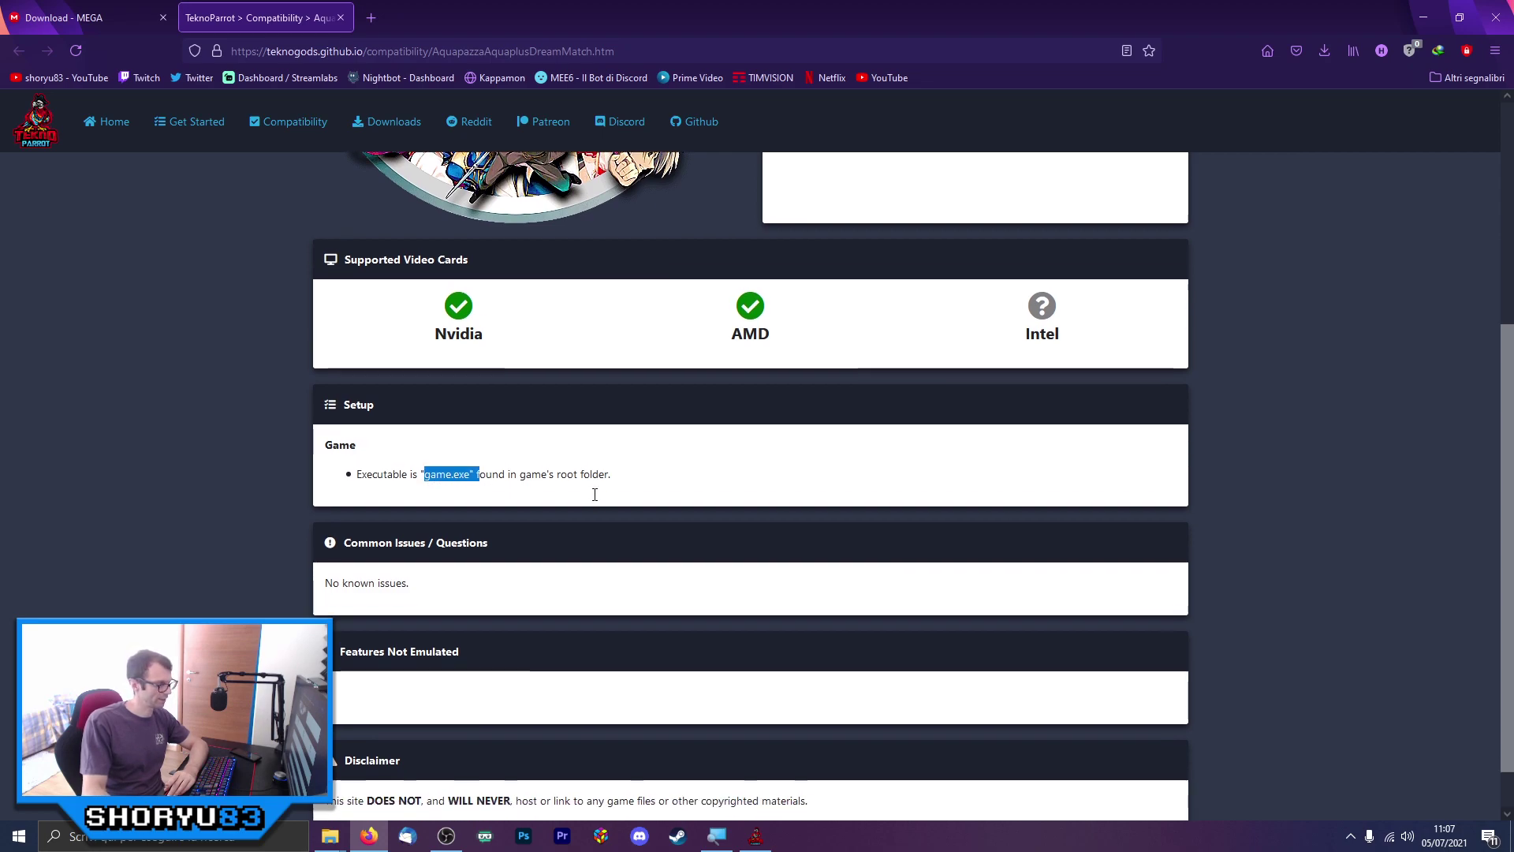
{"action": "left_click", "coordinate": [344, 531]}
{"action": "left_click_drag", "start_coordinate": [333, 532], "coordinate": [510, 508]}
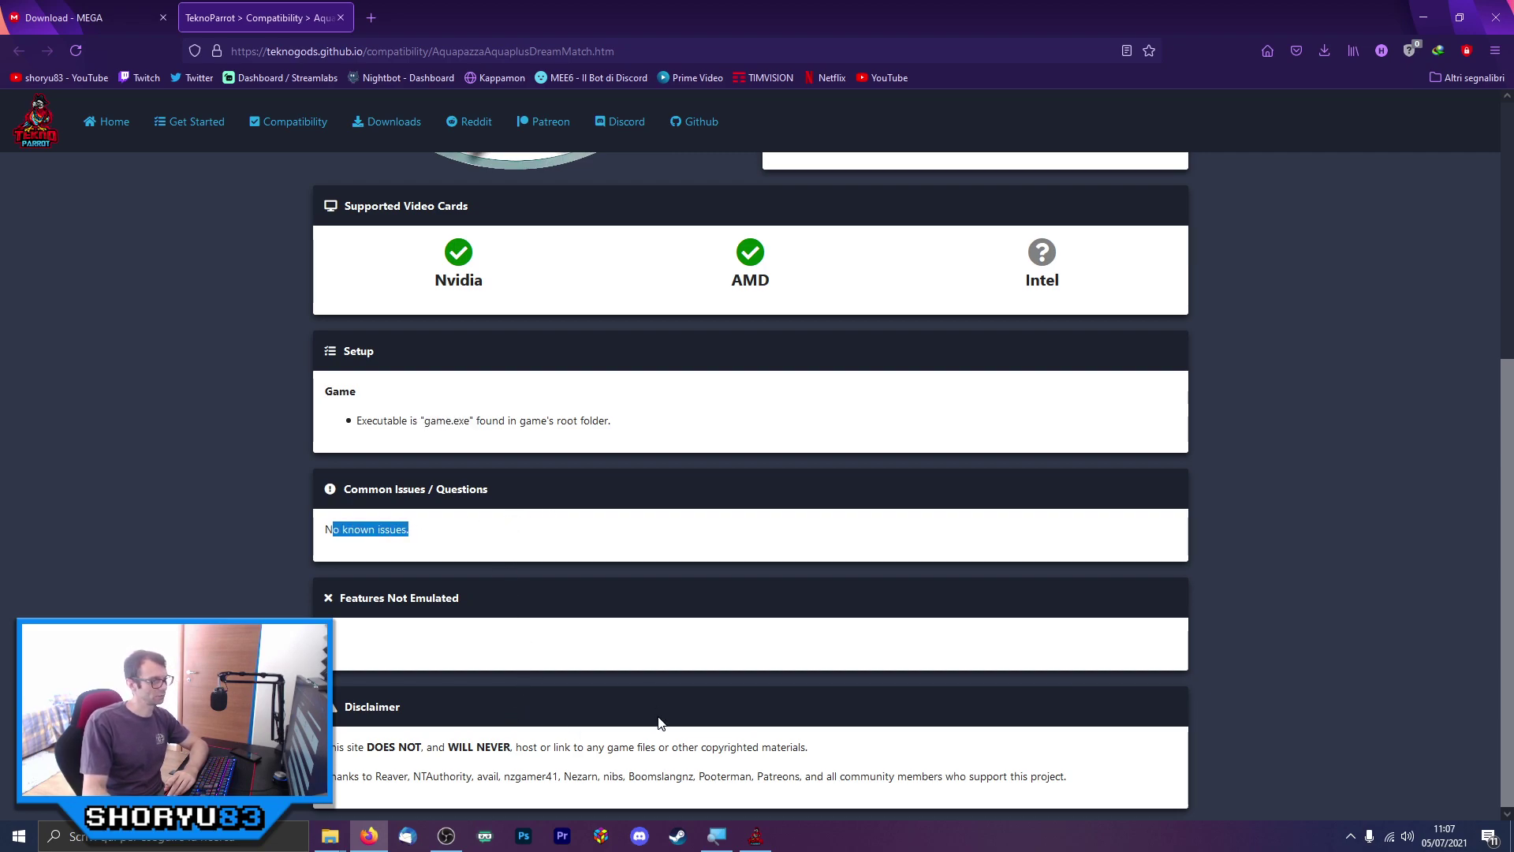
Minimize the browser showing the compatibility page and move the TeknoParrot window beside the game folder window
{"action": "scroll", "coordinate": [730, 344], "scroll_direction": "up", "scroll_amount": 5}
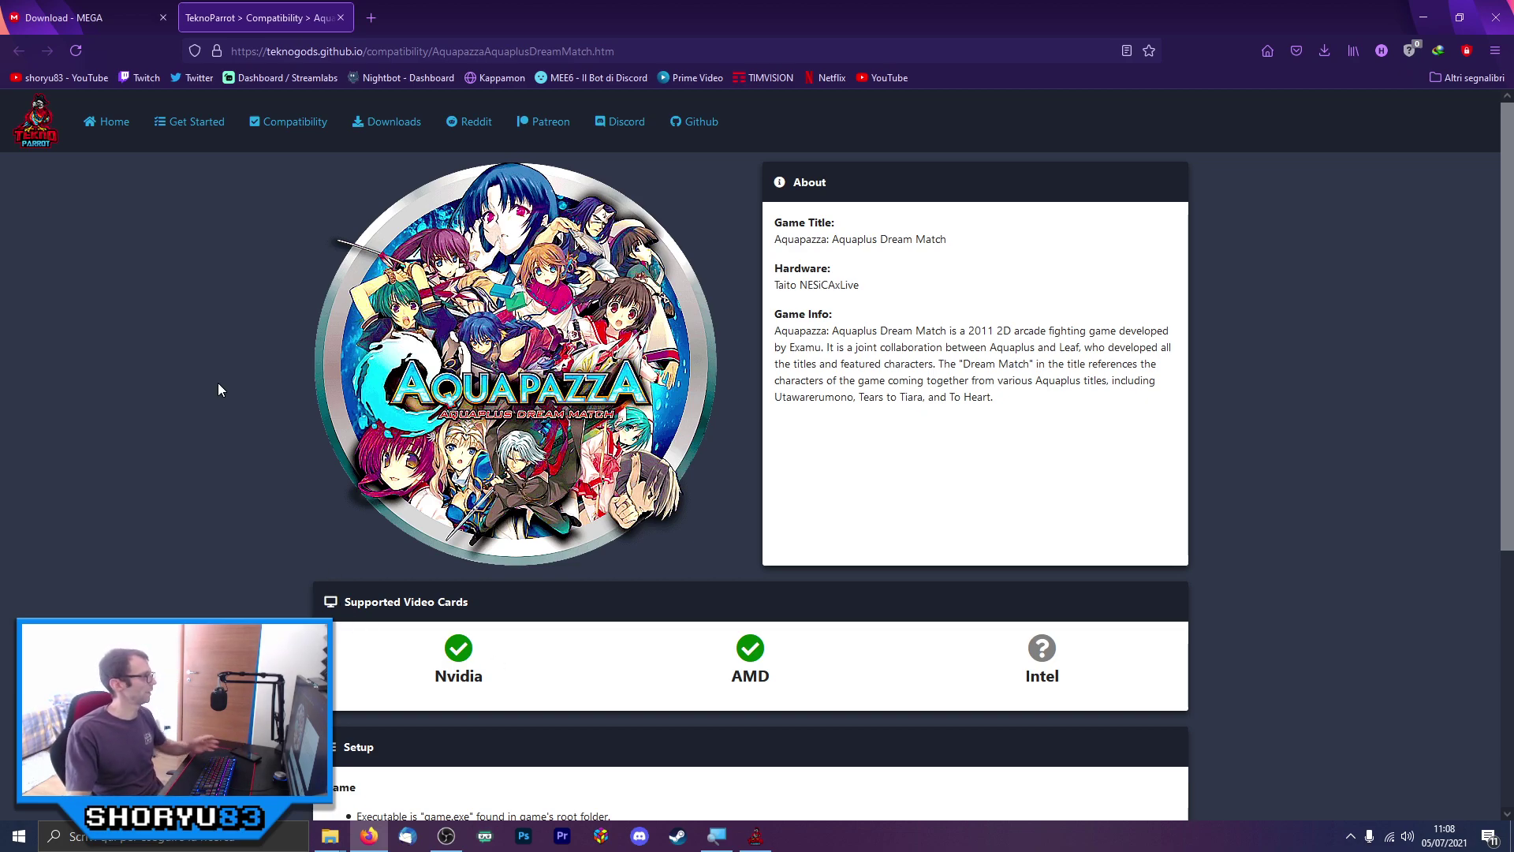
{"action": "left_click", "coordinate": [1424, 19]}
{"action": "left_click_drag", "start_coordinate": [804, 126], "coordinate": [670, 120]}
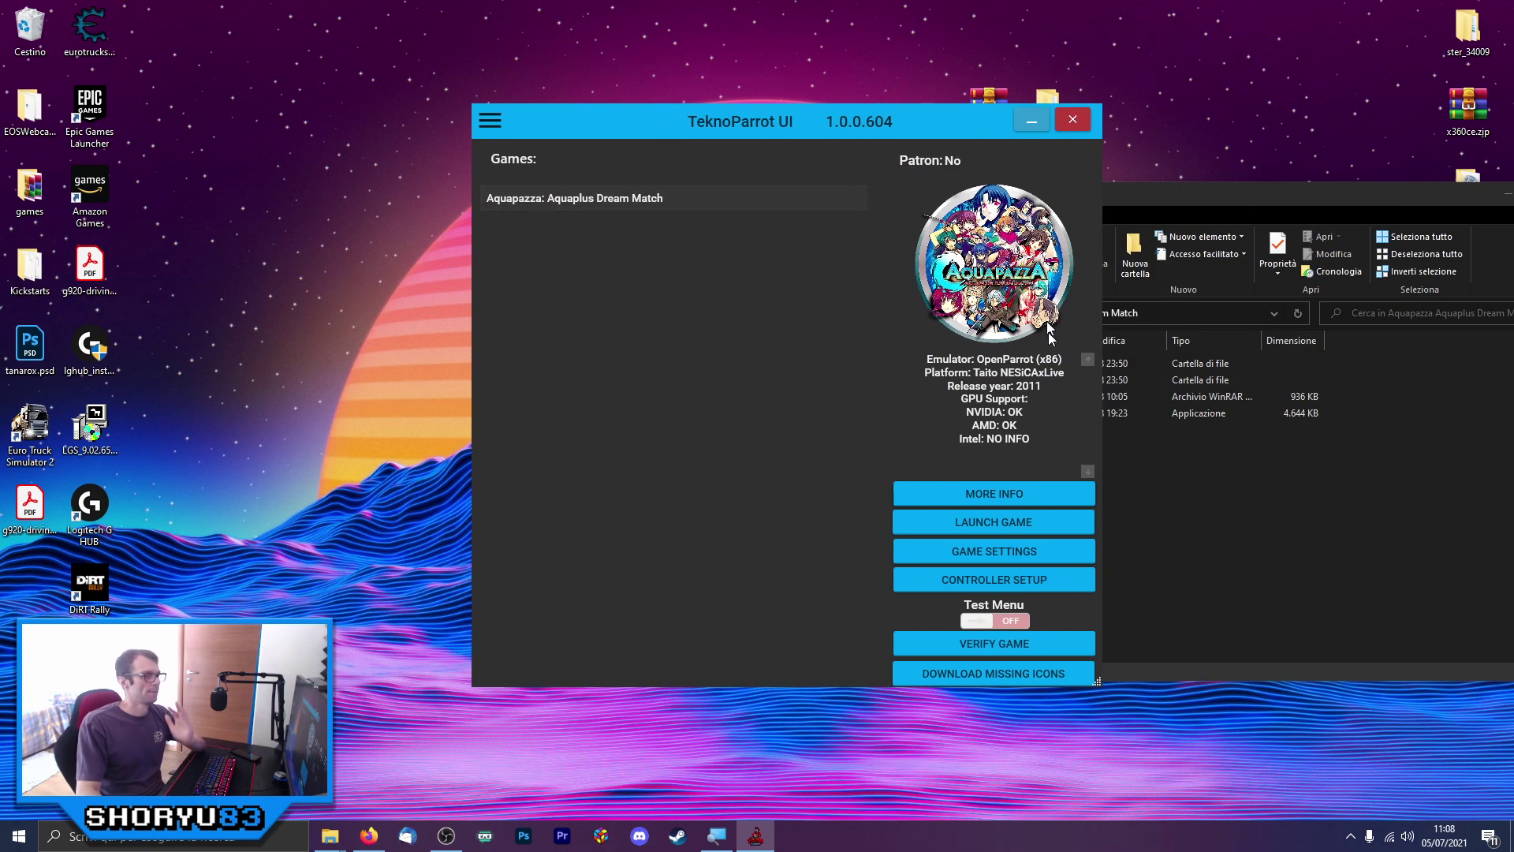
In the Aquapazza game settings, set the game executable to Game.exe from the inner Aquapazza Aquaplus Dream Match folder on the desktop
{"action": "left_click", "coordinate": [1019, 556]}
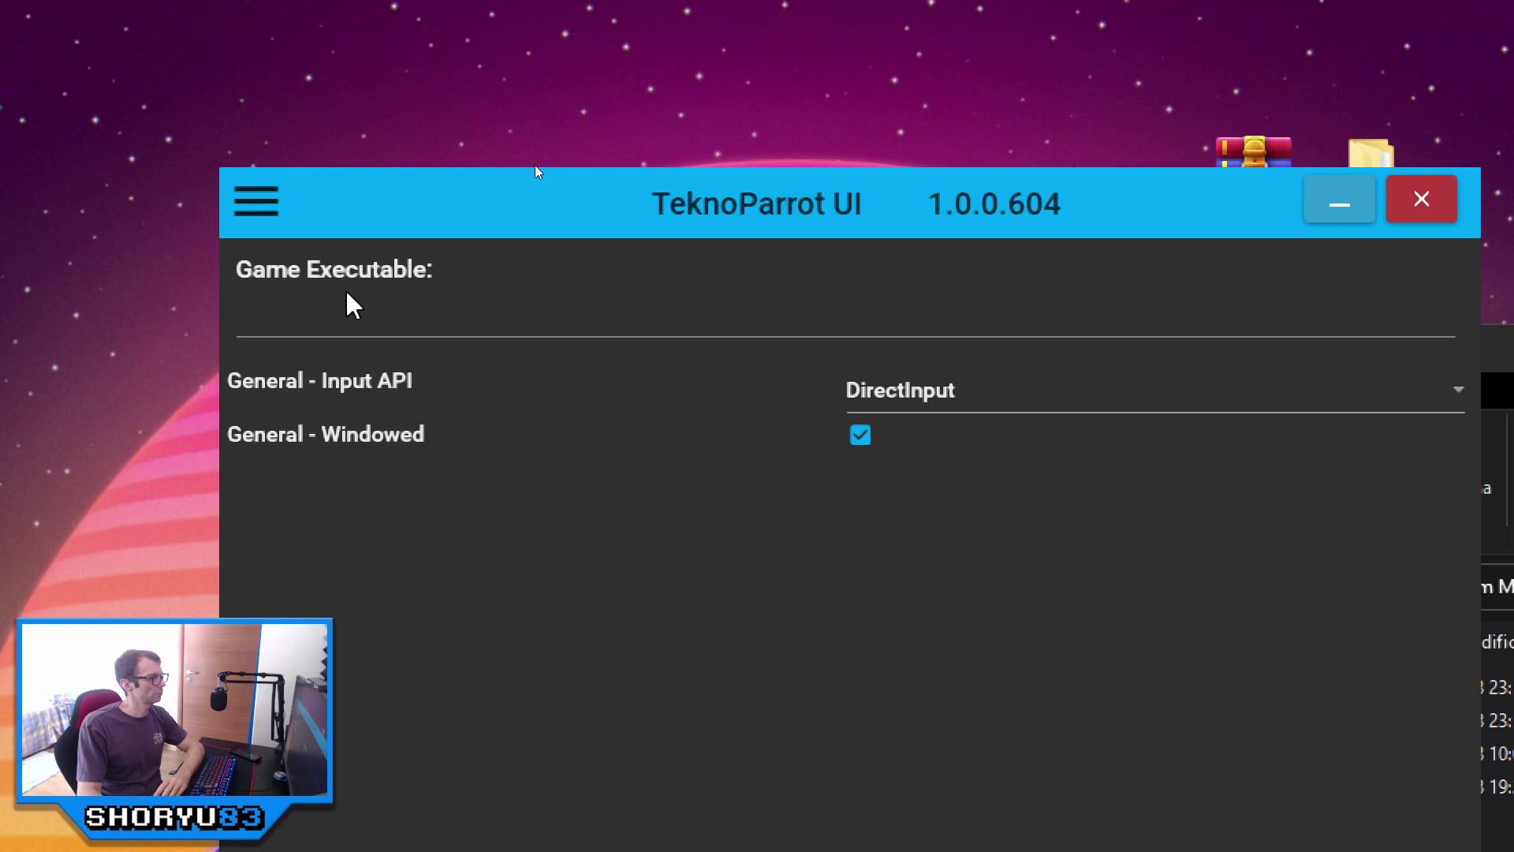
{"action": "left_click", "coordinate": [394, 320]}
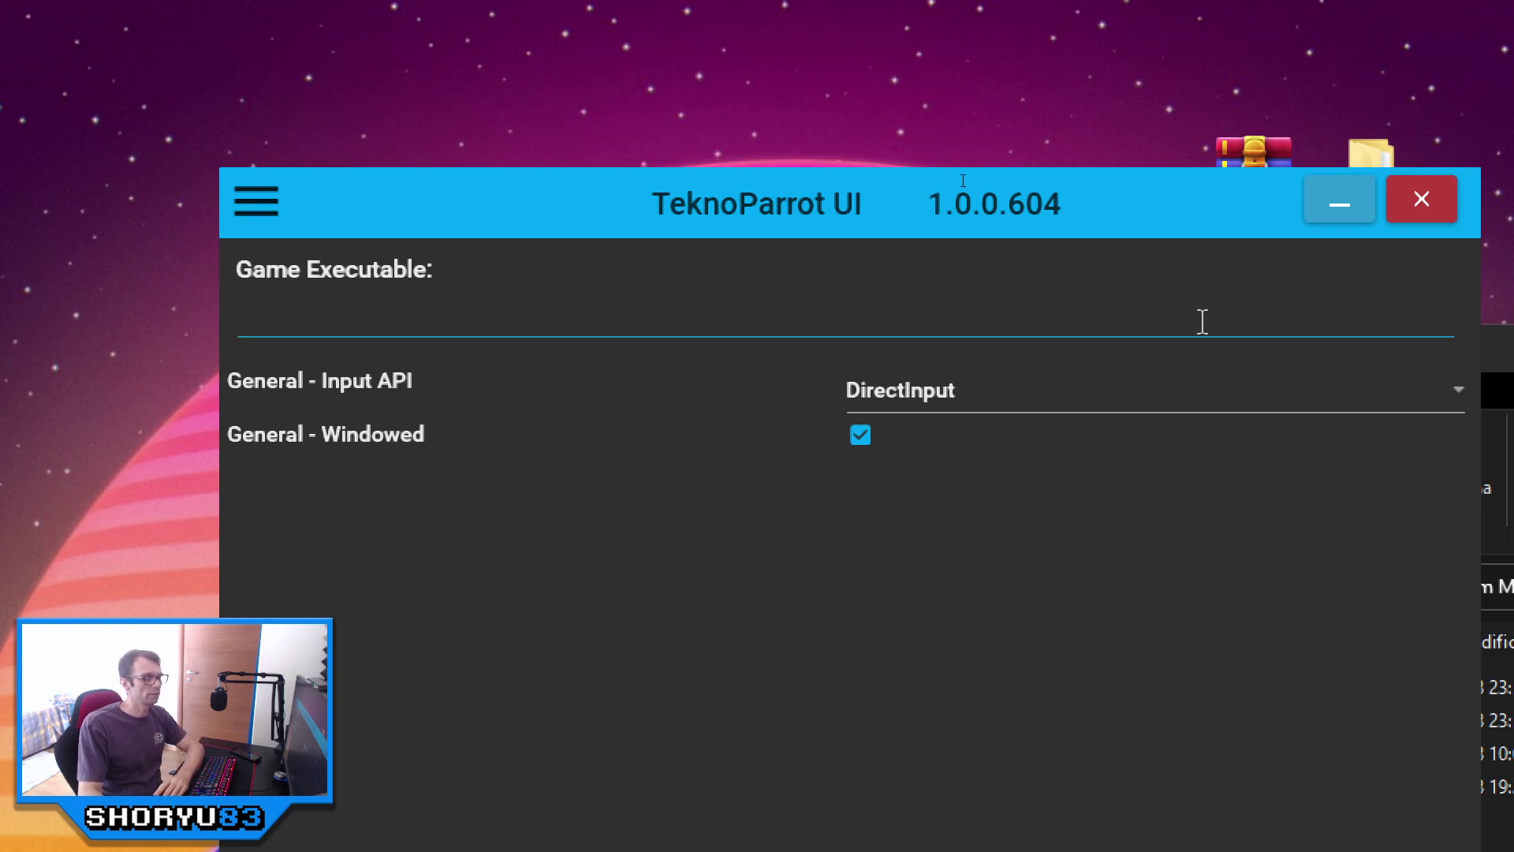
{"action": "left_click", "coordinate": [883, 329]}
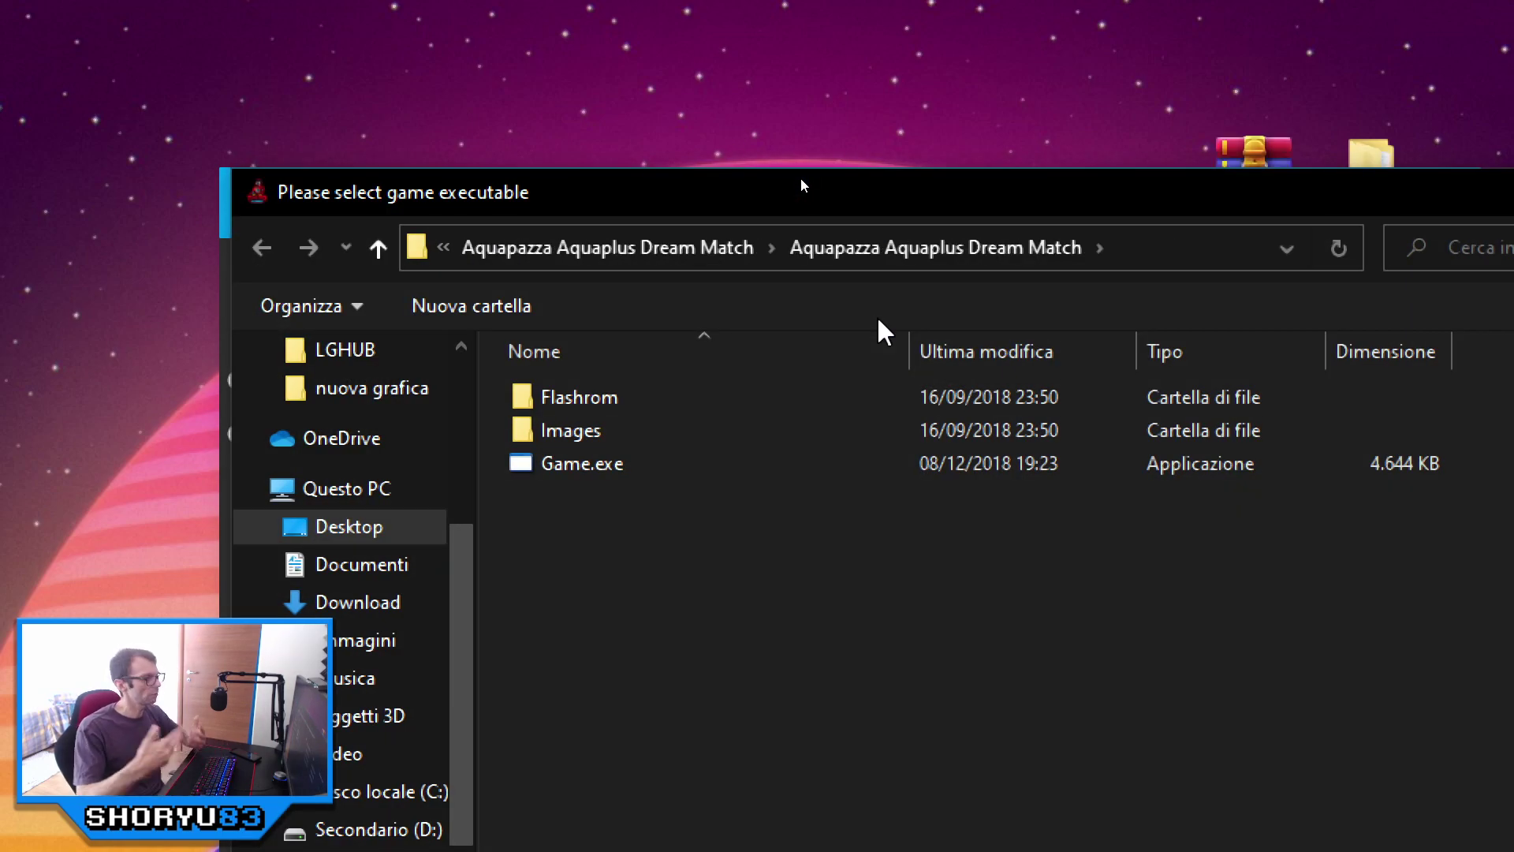
{"action": "left_click", "coordinate": [395, 534]}
{"action": "left_click_drag", "start_coordinate": [936, 203], "coordinate": [821, 55]}
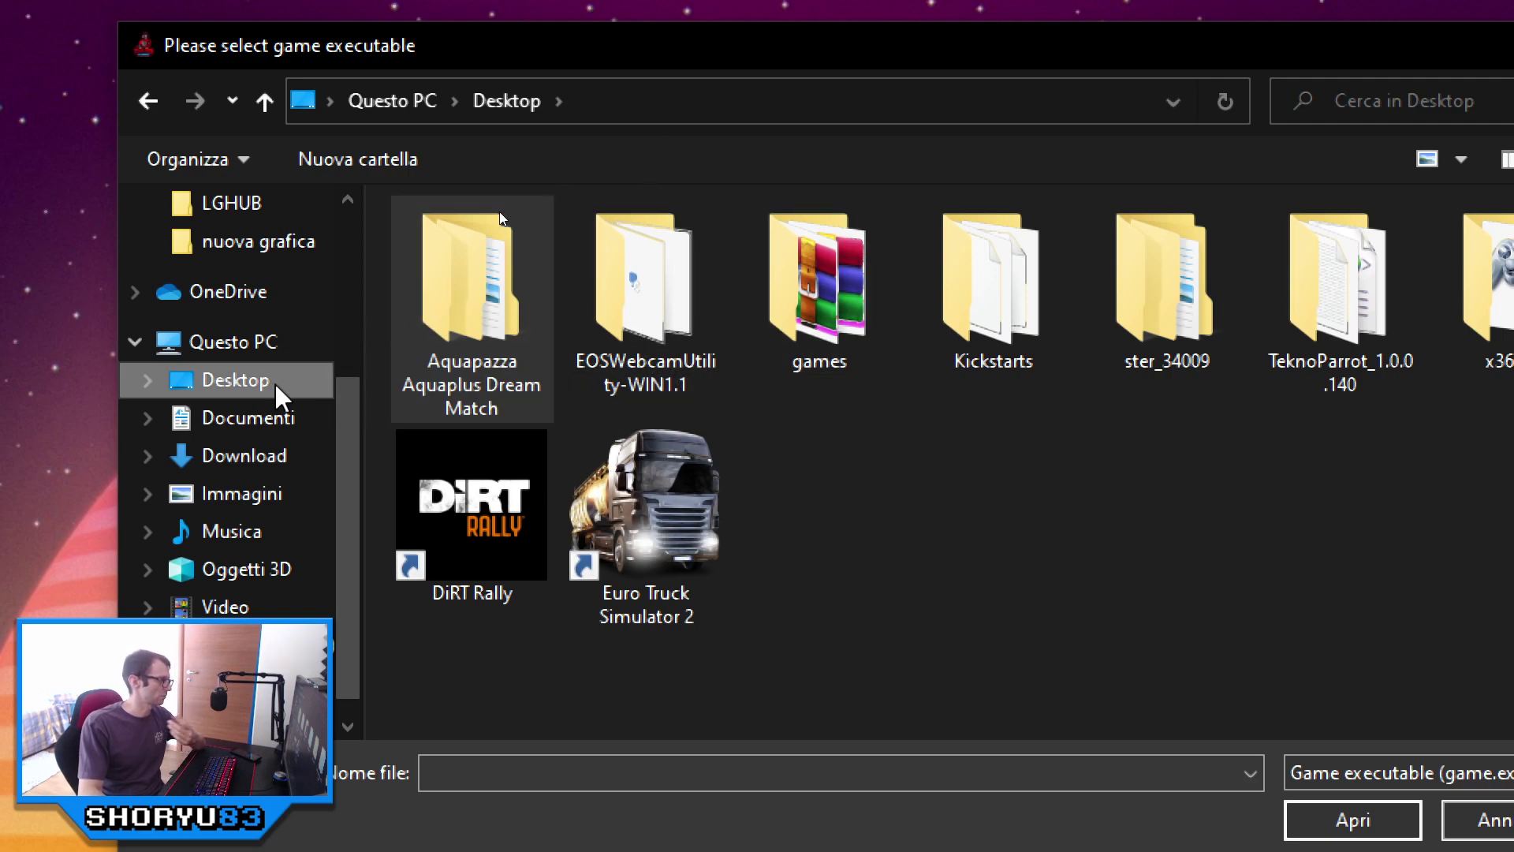
{"action": "double_click", "coordinate": [482, 303]}
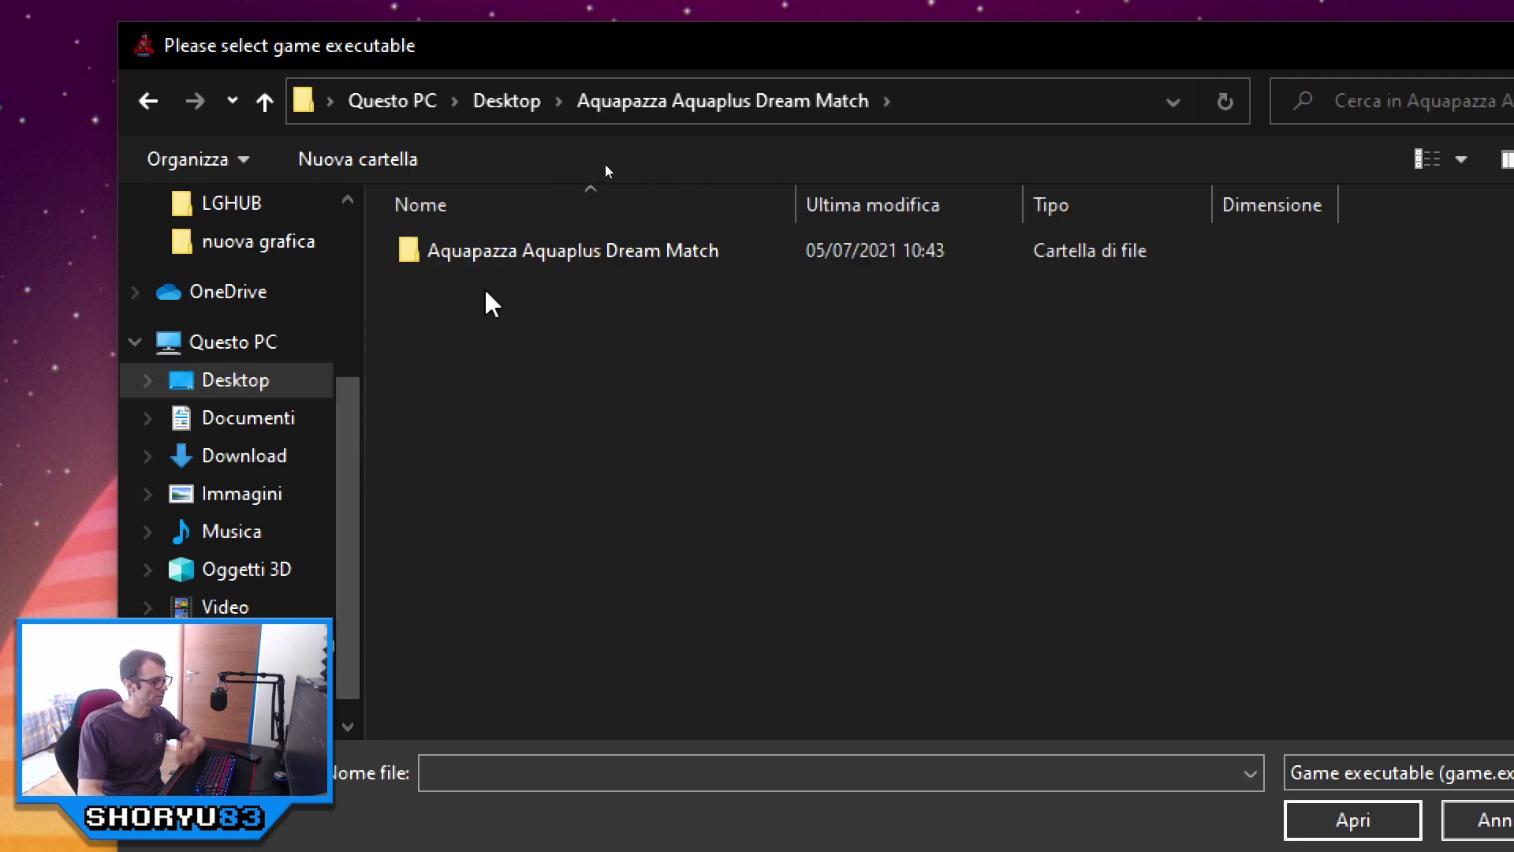
{"action": "double_click", "coordinate": [491, 251]}
{"action": "left_click", "coordinate": [494, 318]}
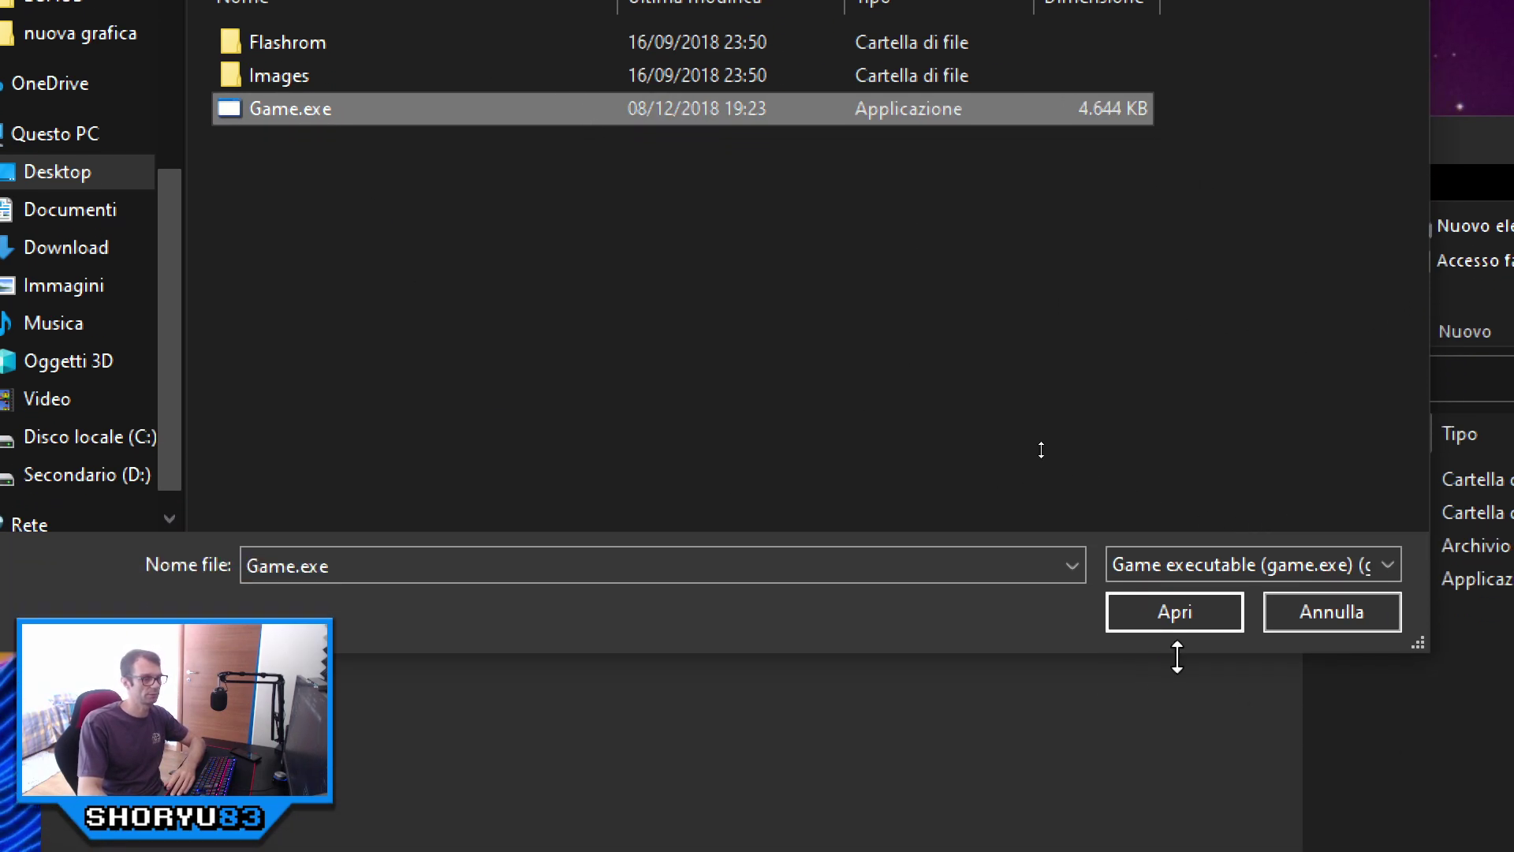
{"action": "left_click", "coordinate": [1177, 623]}
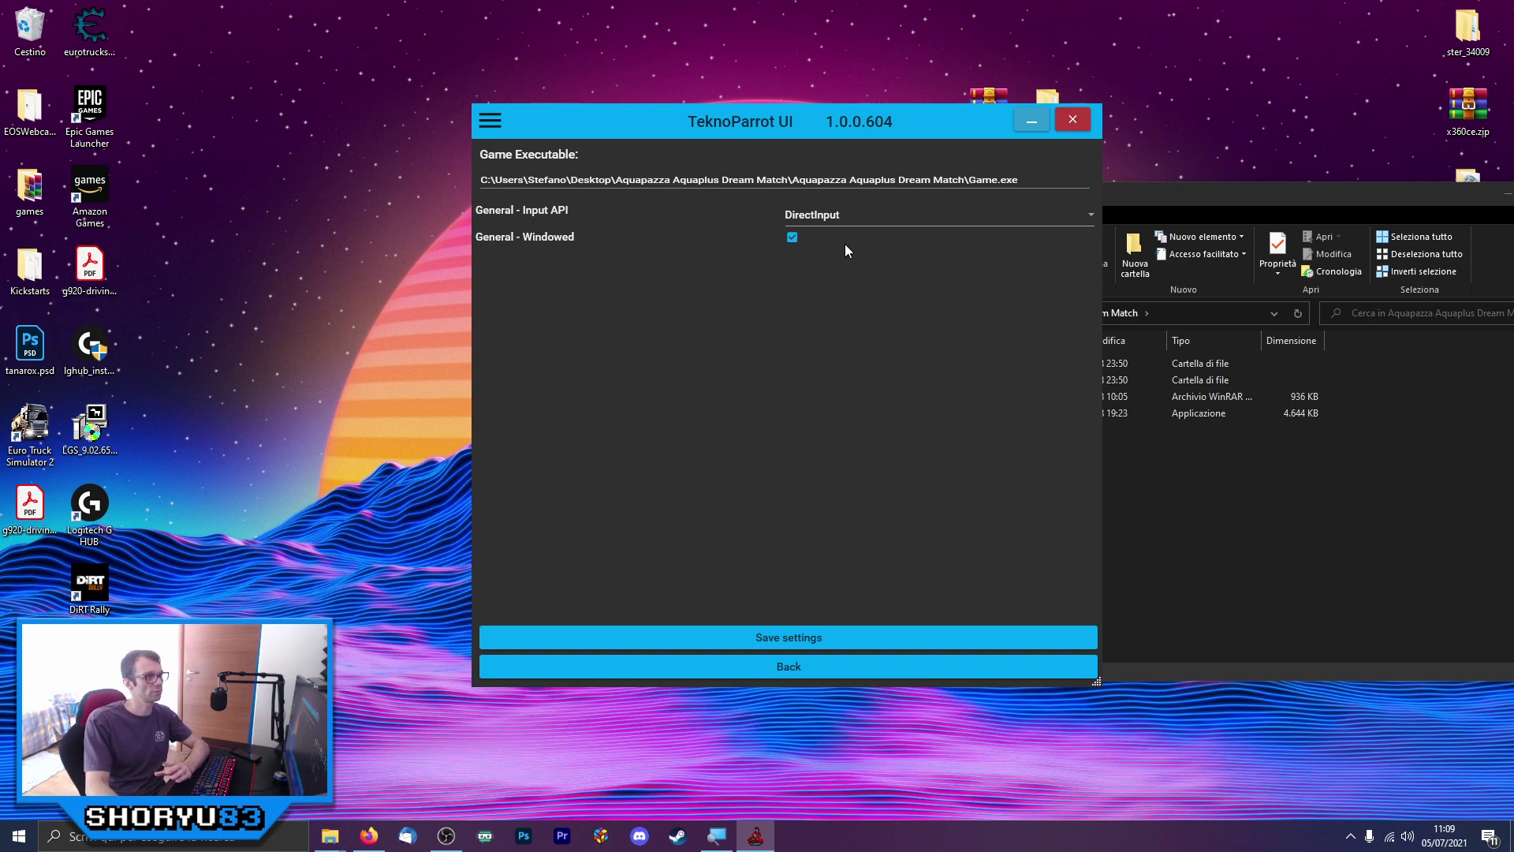
Keep DirectInput as the input API, turn off the Windowed option and save the game settings
{"action": "left_click", "coordinate": [864, 216]}
{"action": "left_click", "coordinate": [947, 367]}
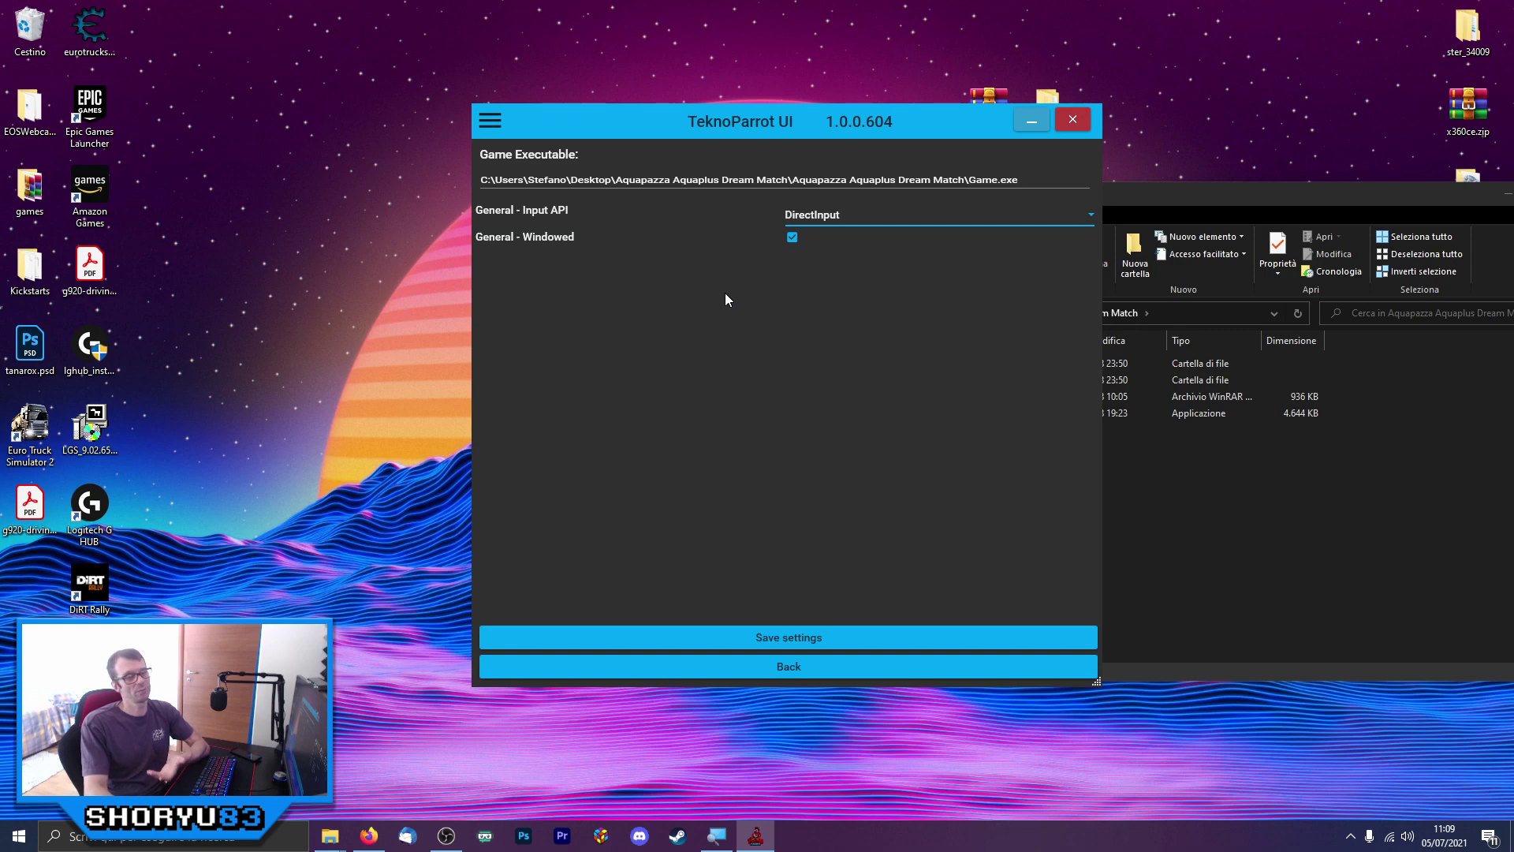
{"action": "left_click", "coordinate": [792, 237]}
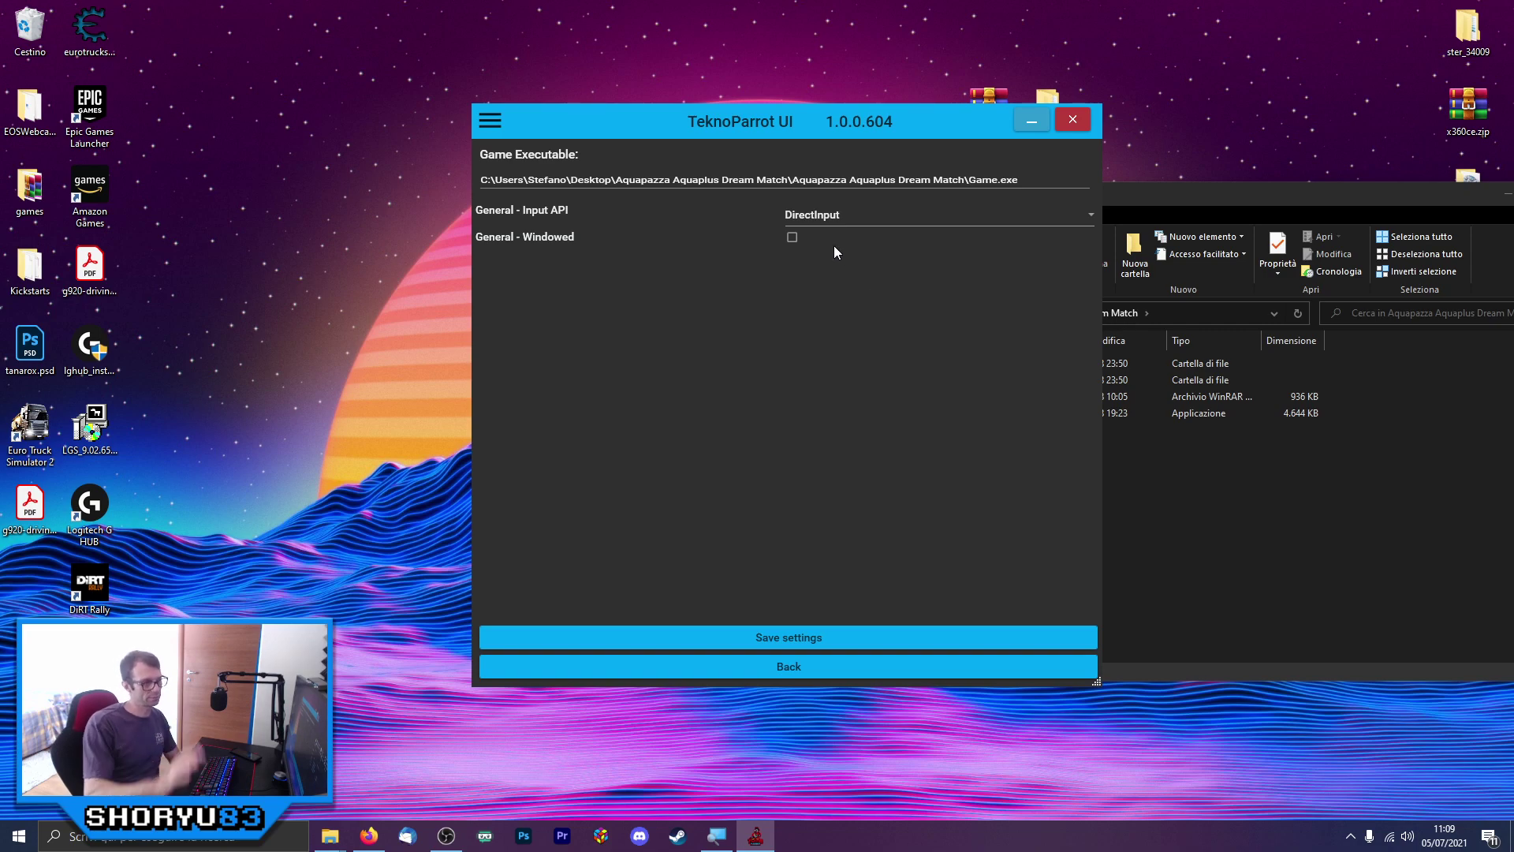
{"action": "left_click", "coordinate": [826, 643]}
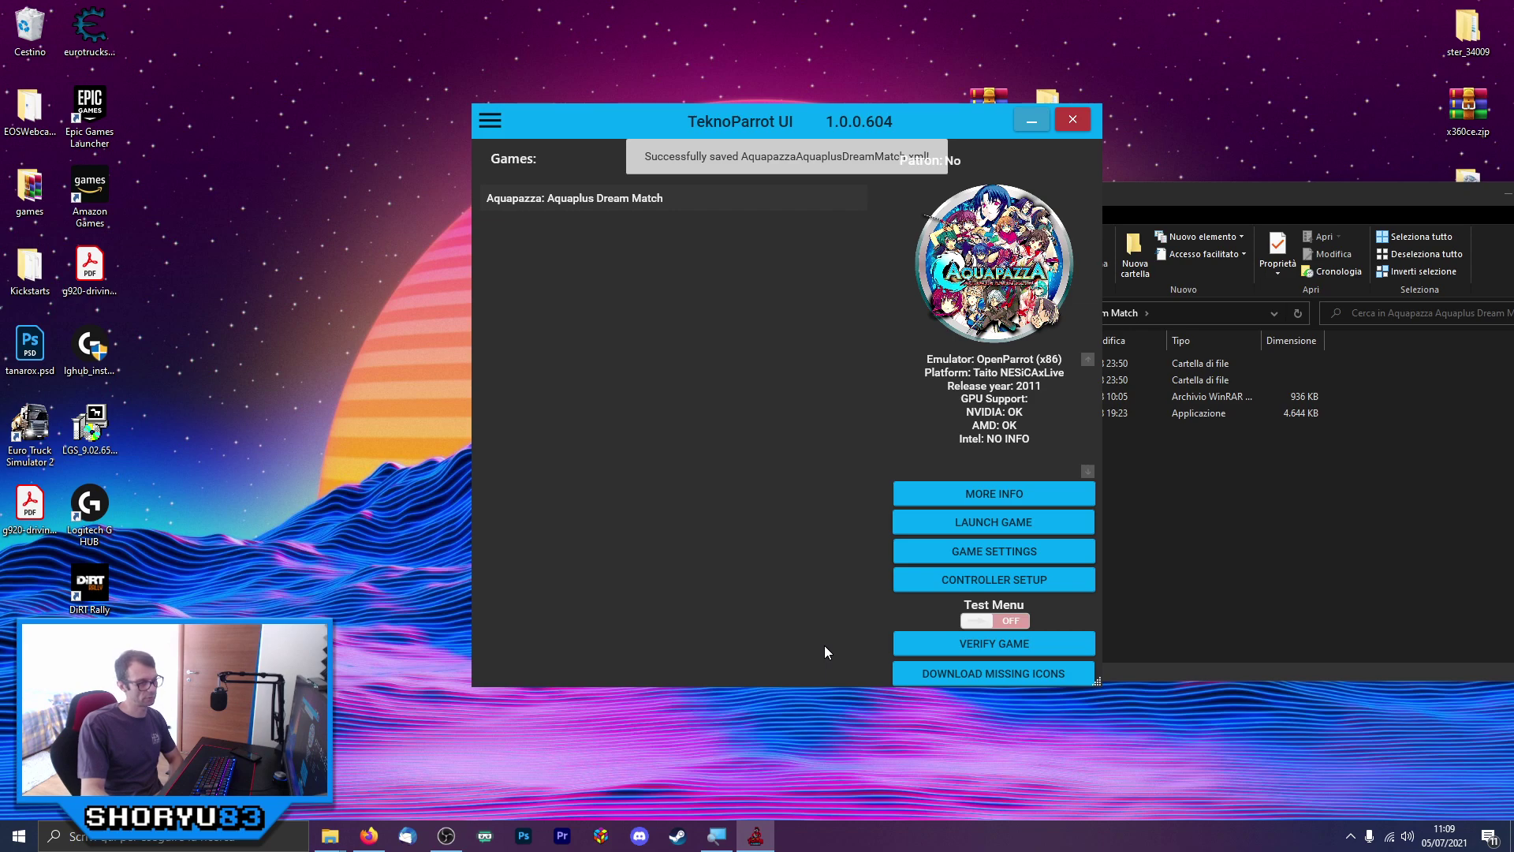
Look over the controller setup and the game settings of Aquapazza, returning to the game list without saving
{"action": "left_click", "coordinate": [1033, 583]}
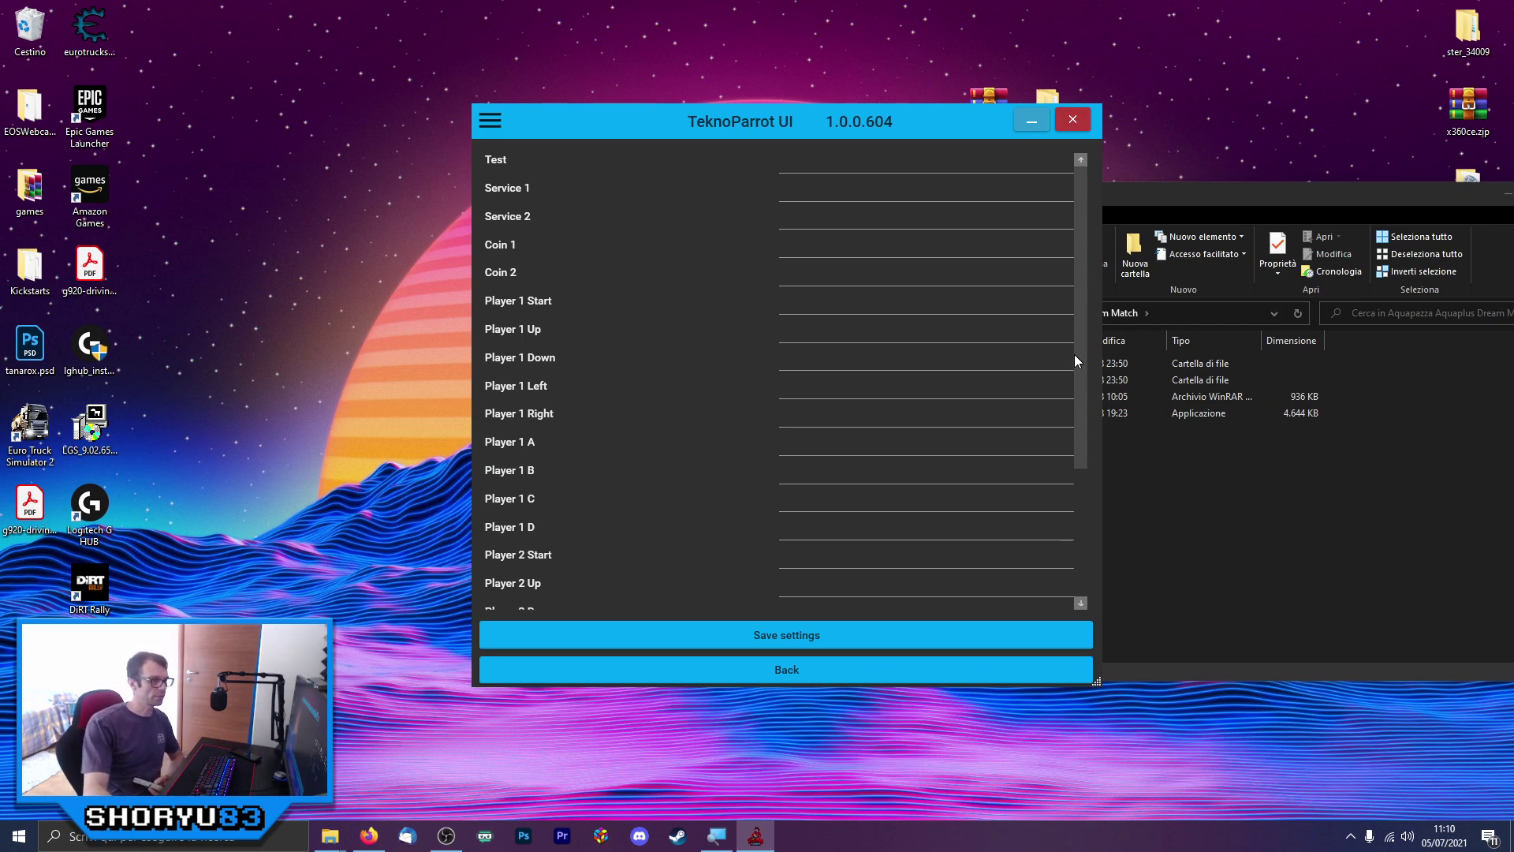
{"action": "left_click", "coordinate": [863, 666]}
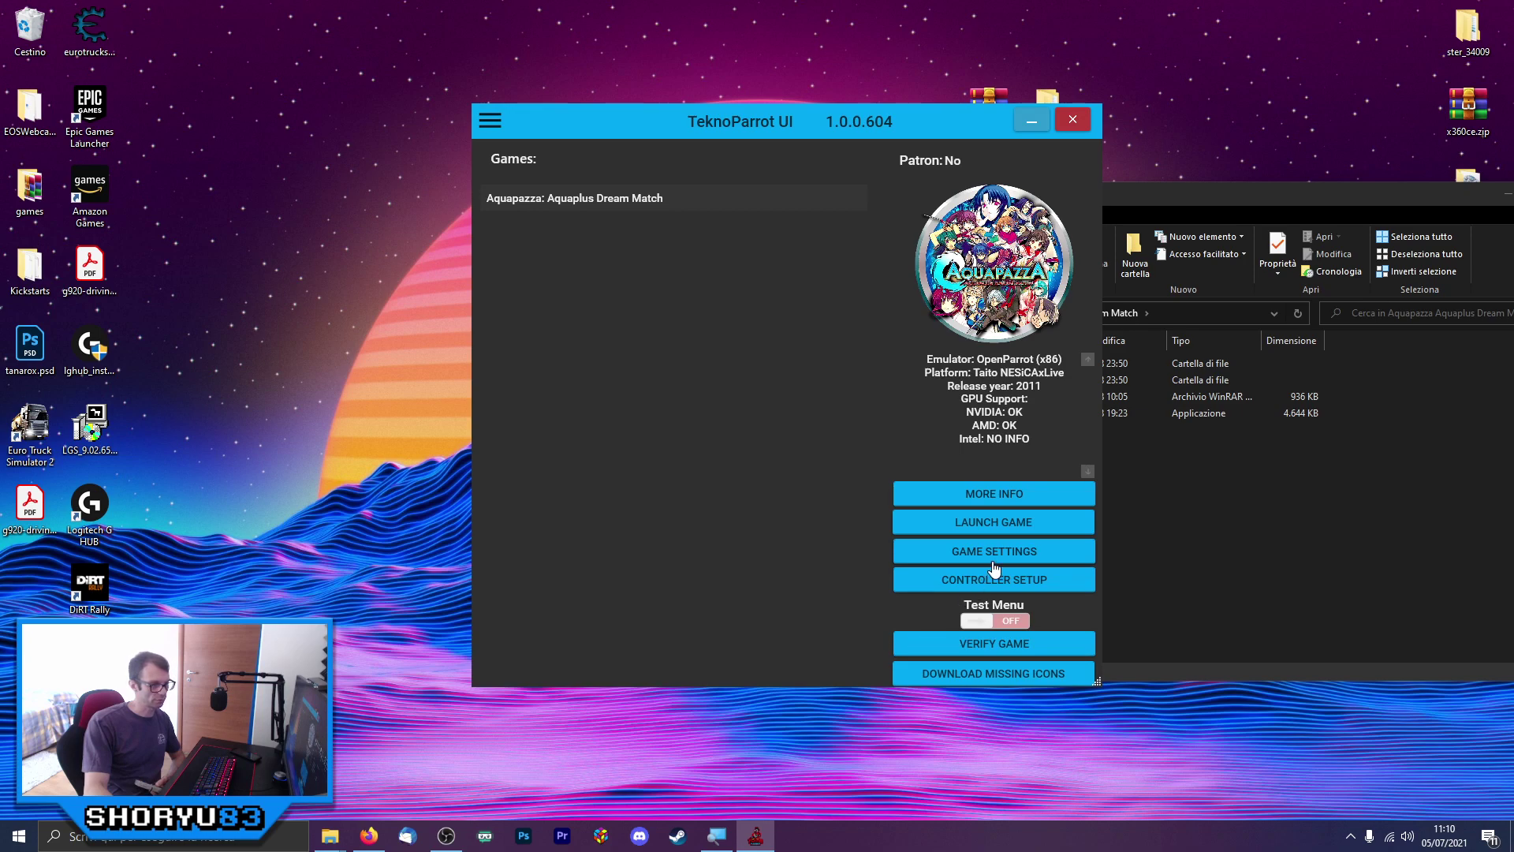
{"action": "left_click", "coordinate": [992, 553]}
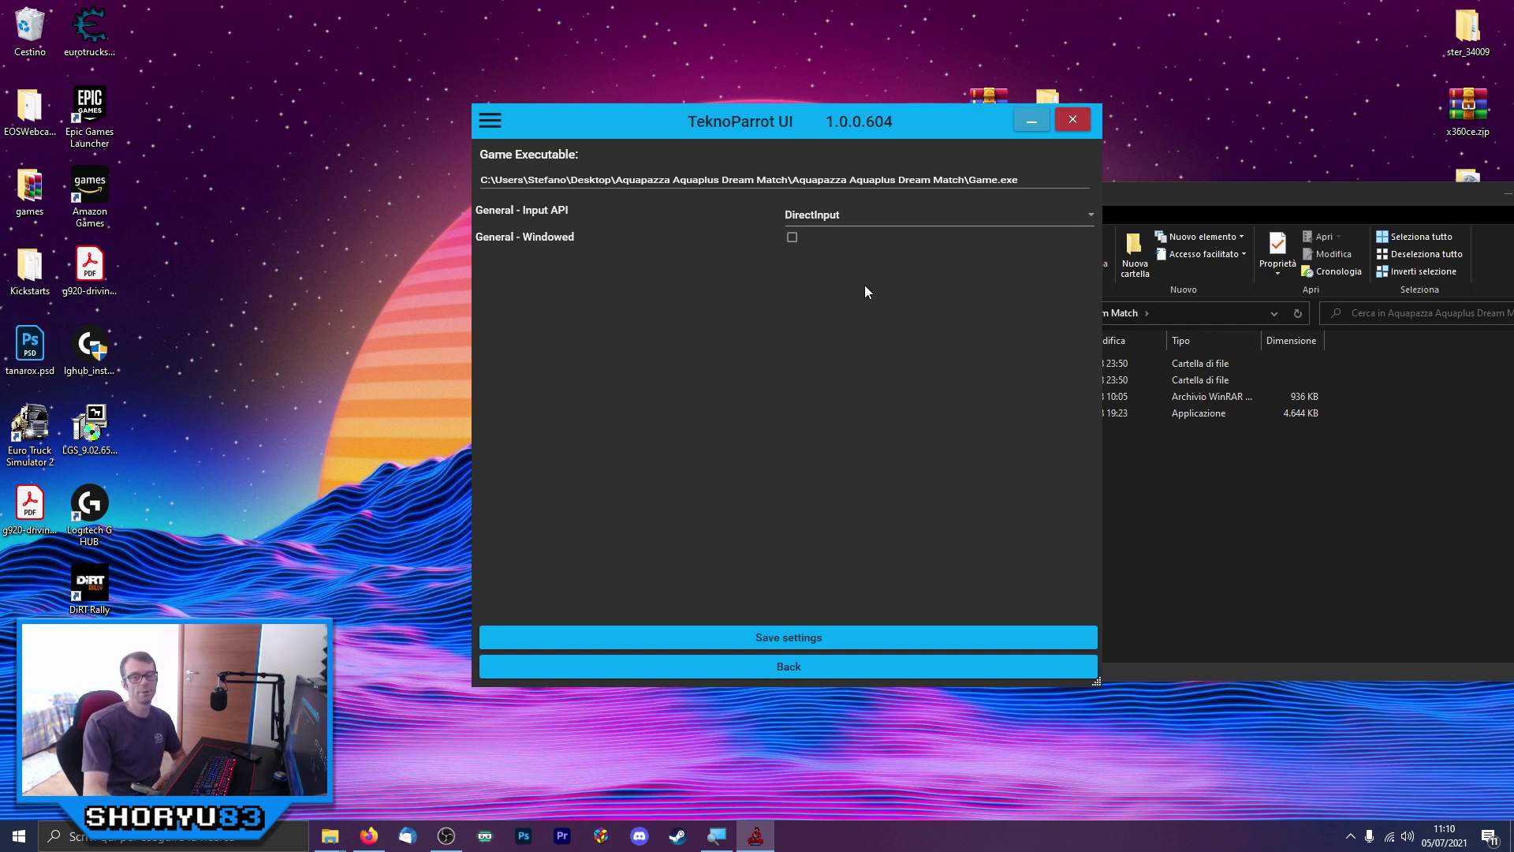
{"action": "left_click", "coordinate": [814, 668]}
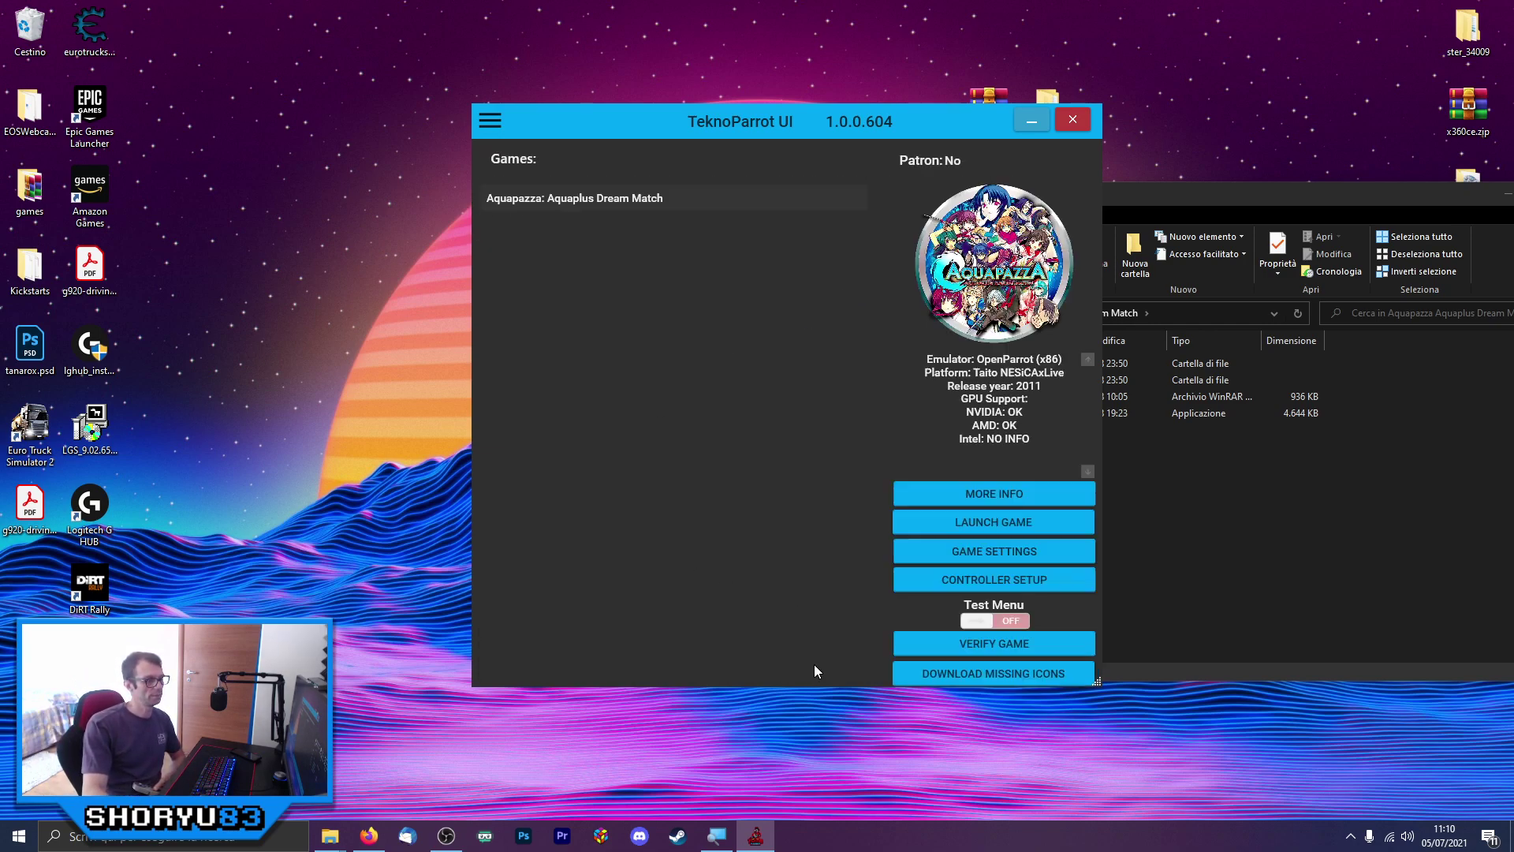
In the controller setup, assign Coin 1 to keyboard key 5 and Player 1 Start to keyboard key 1
{"action": "left_click", "coordinate": [1007, 588]}
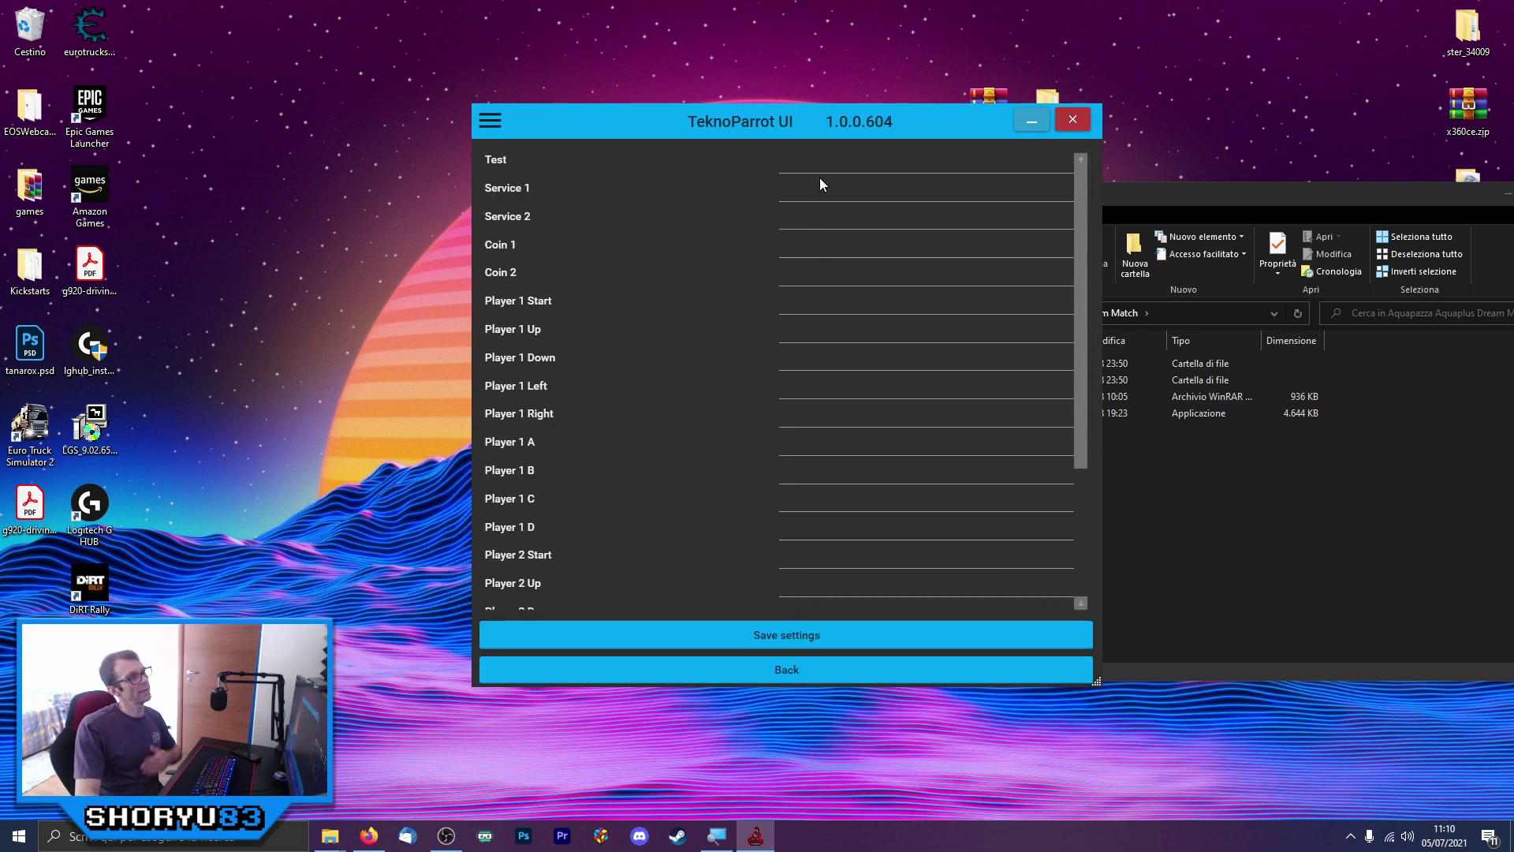
{"action": "left_click", "coordinate": [795, 246]}
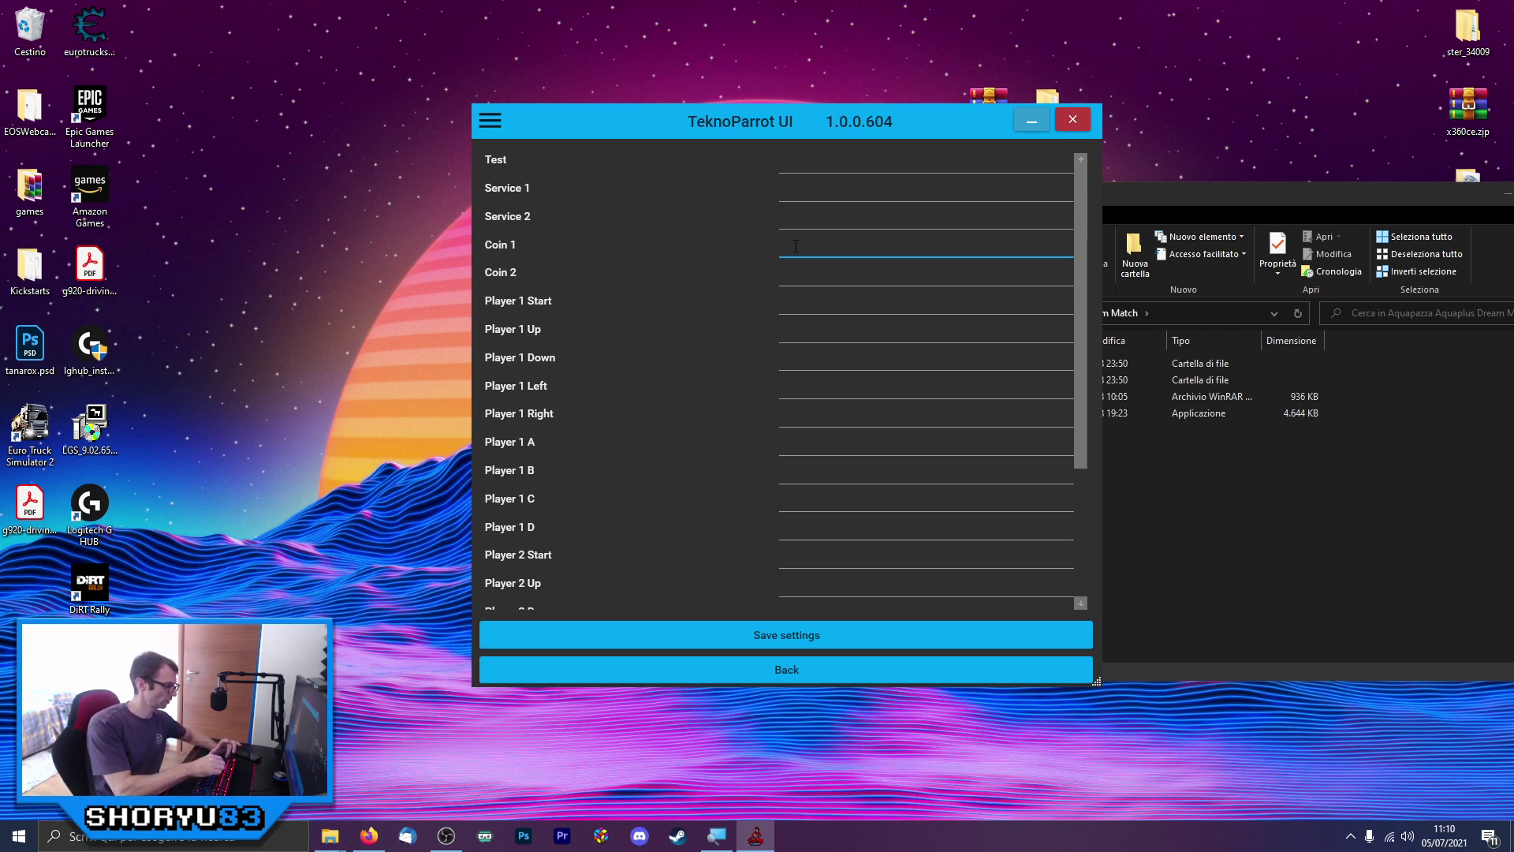
{"action": "key", "text": "5"}
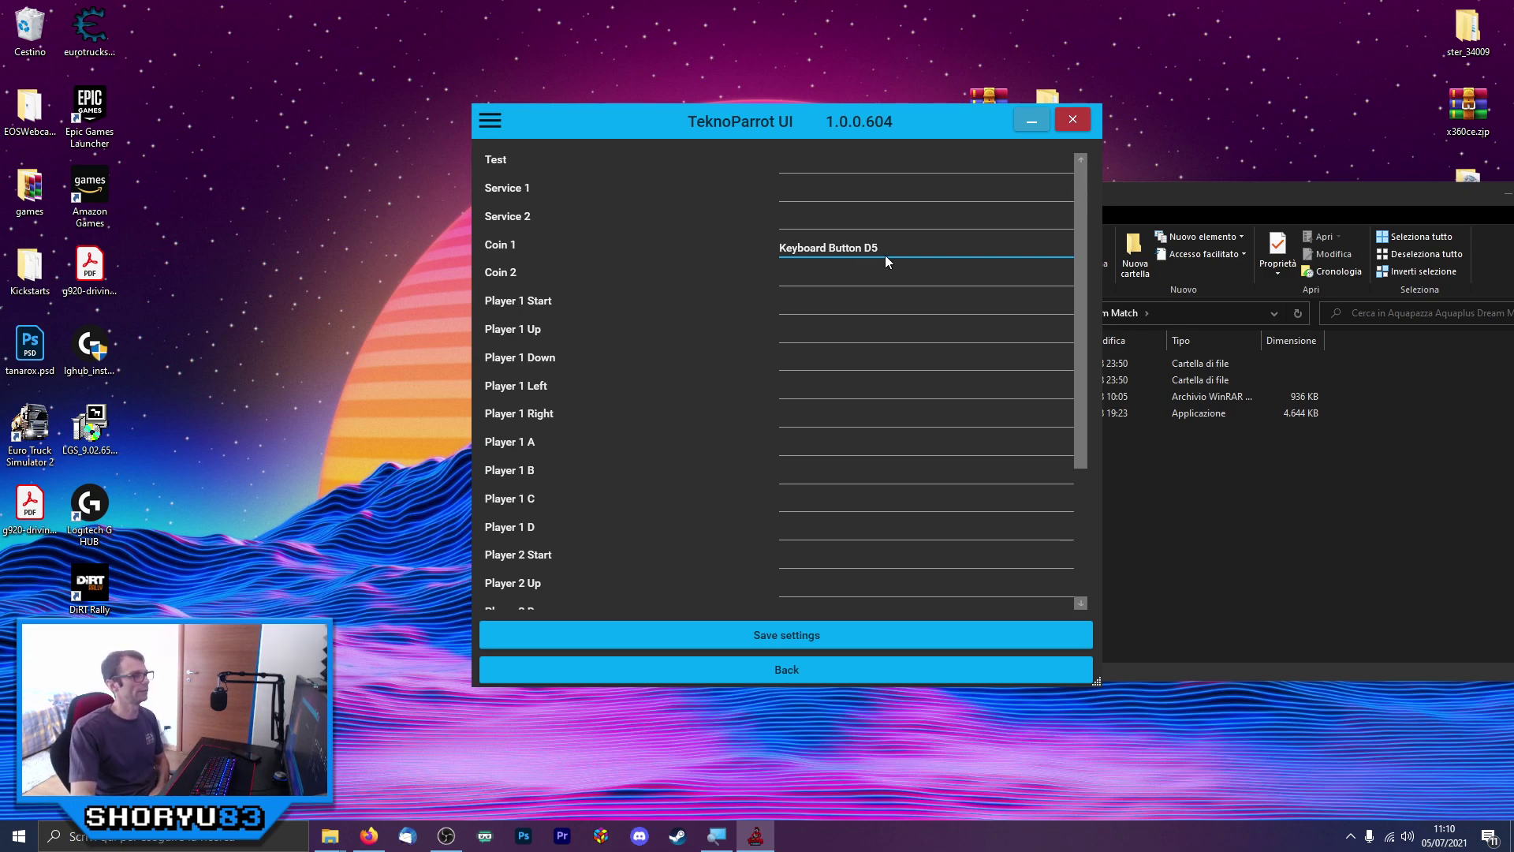
{"action": "left_click", "coordinate": [862, 306]}
{"action": "key", "text": "1"}
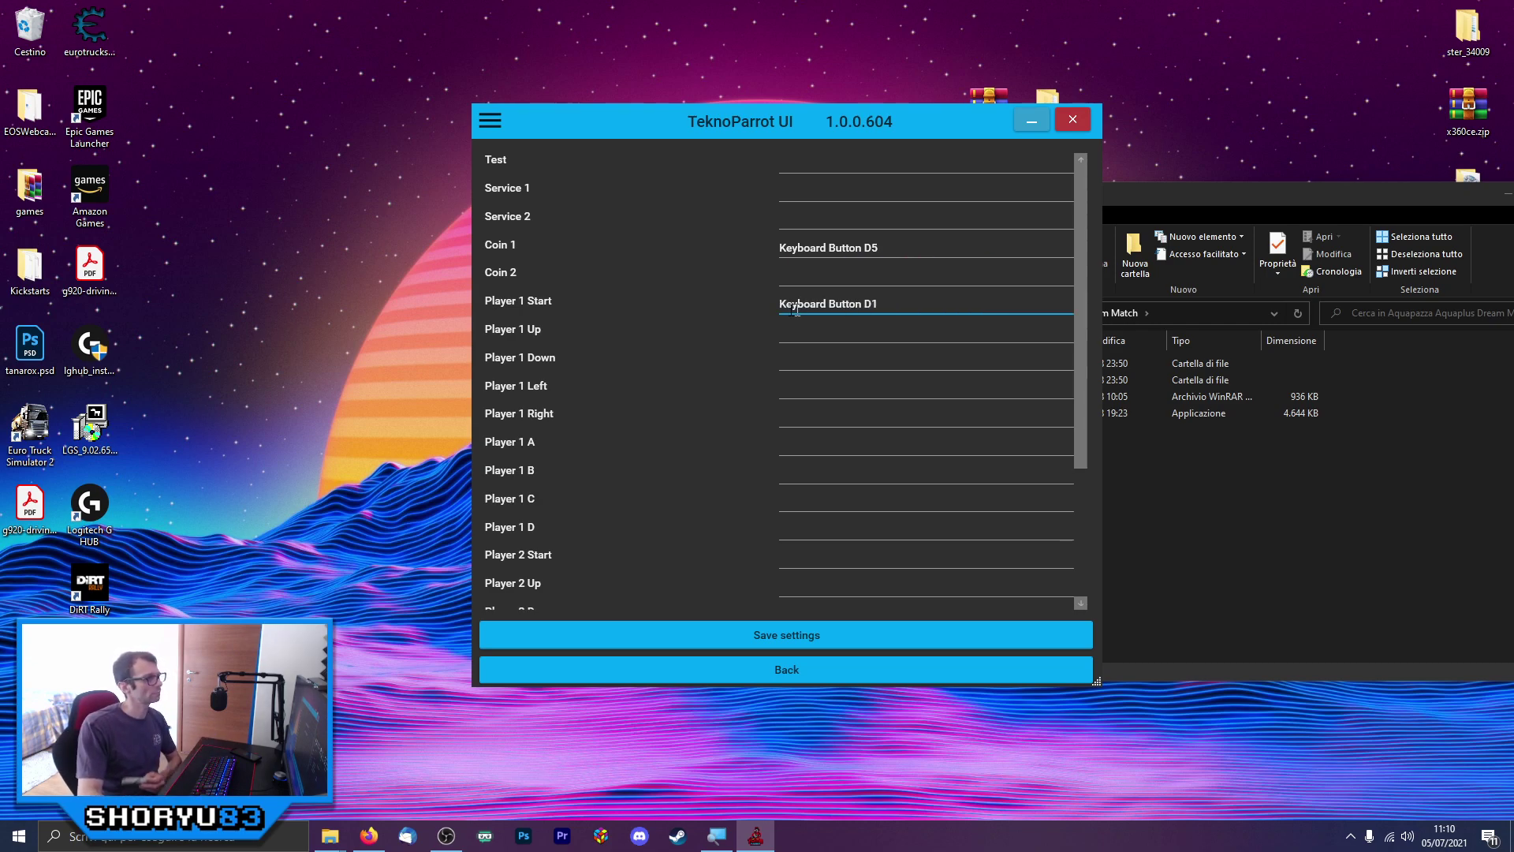
Assign Player 1 Up, Down, Left and Right to Joystick Y -, Y +, X - and X +
{"action": "left_click", "coordinate": [845, 330]}
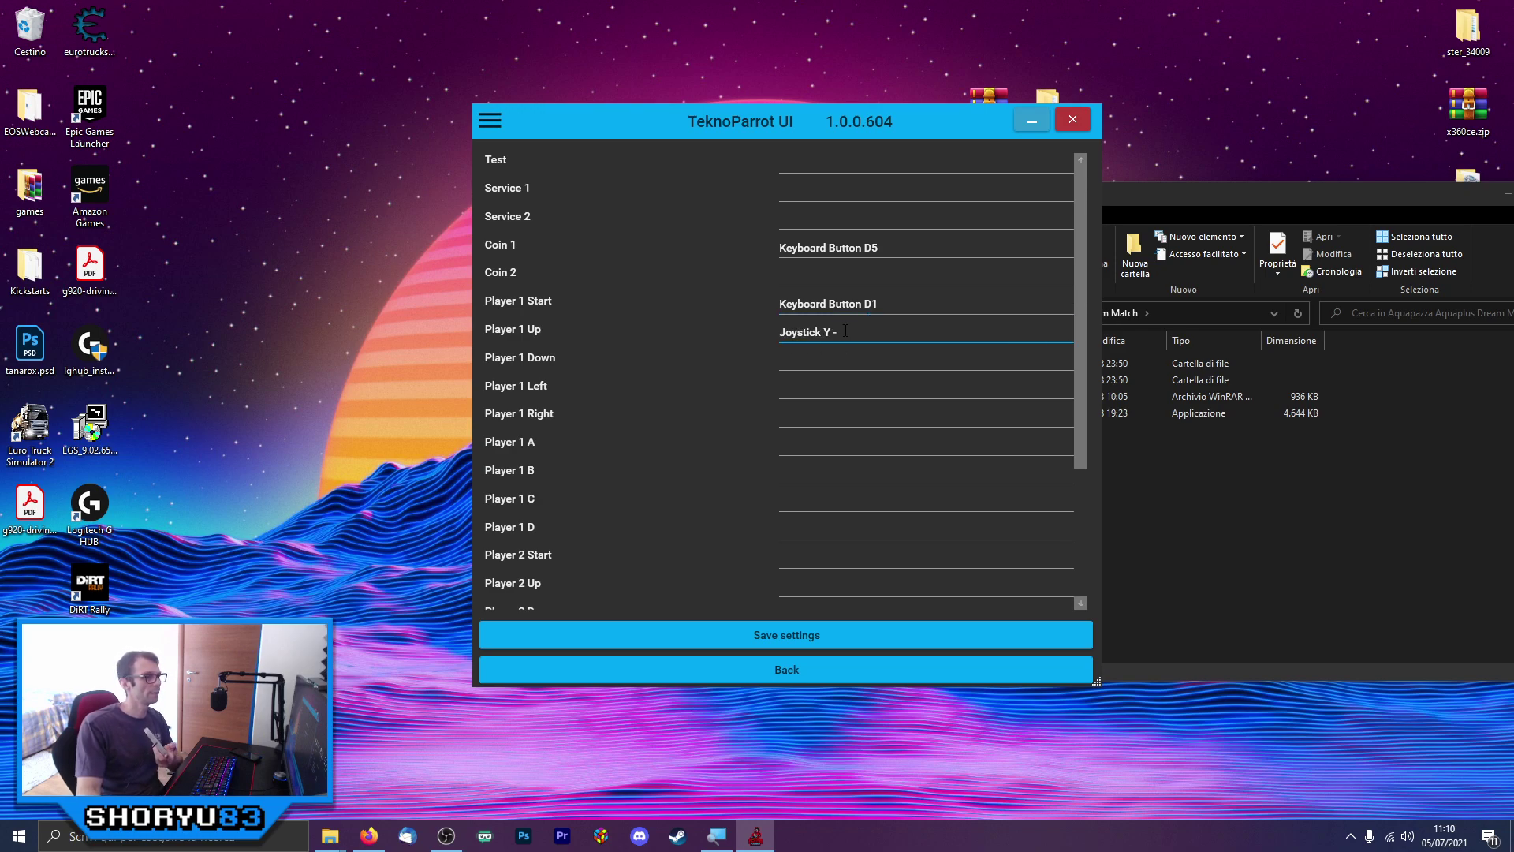
{"action": "left_click", "coordinate": [845, 361]}
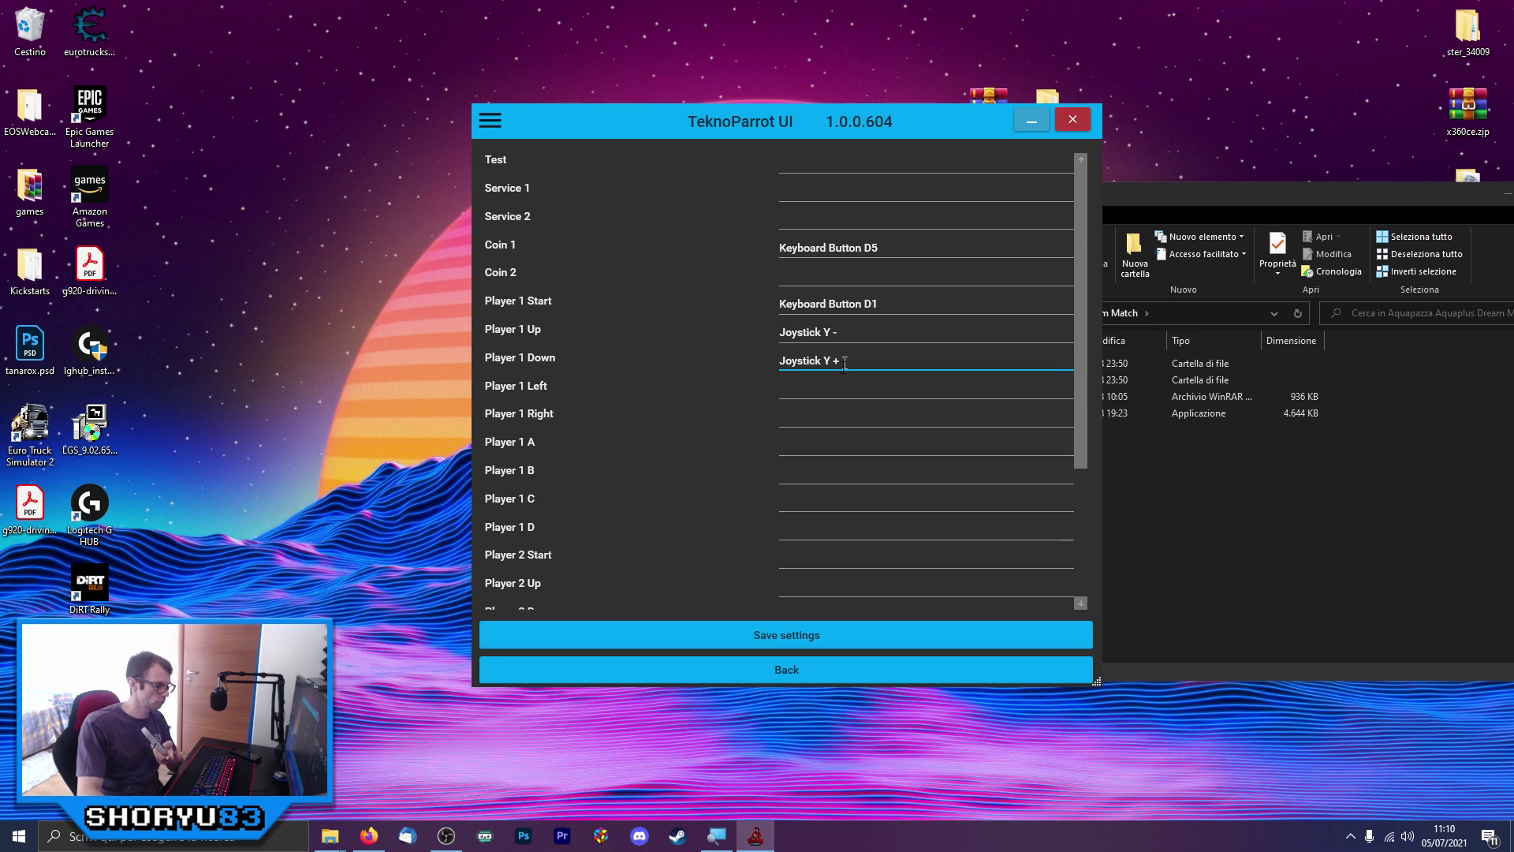
{"action": "left_click", "coordinate": [845, 388]}
{"action": "left_click", "coordinate": [845, 423]}
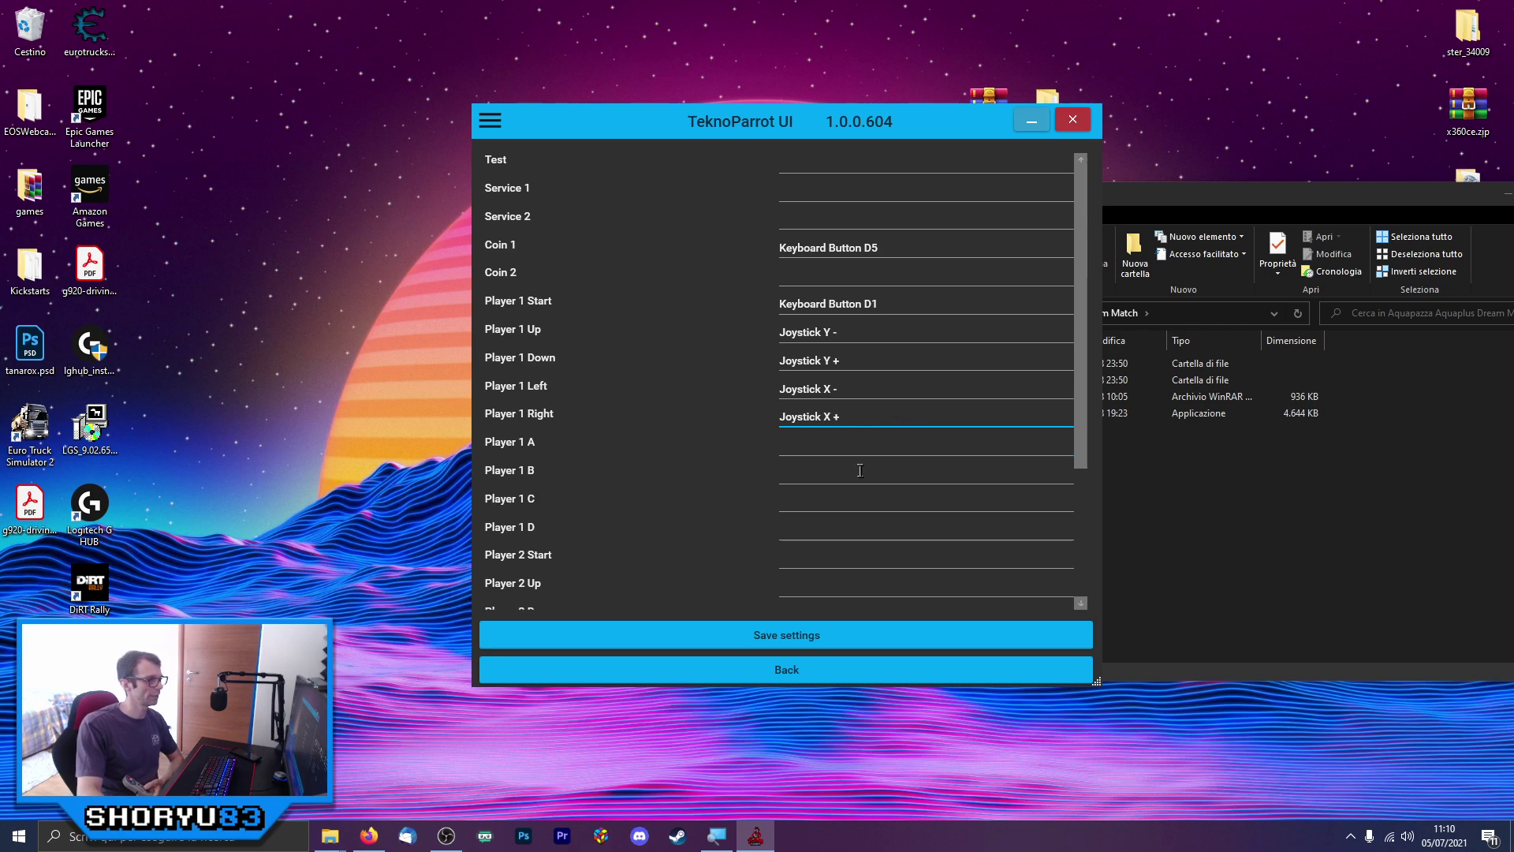
Assign Player 1 A, B, C and D to joystick buttons 1, 0, 3 and 2, and save the controller setup
{"action": "left_click_drag", "start_coordinate": [1077, 442], "coordinate": [1081, 467]}
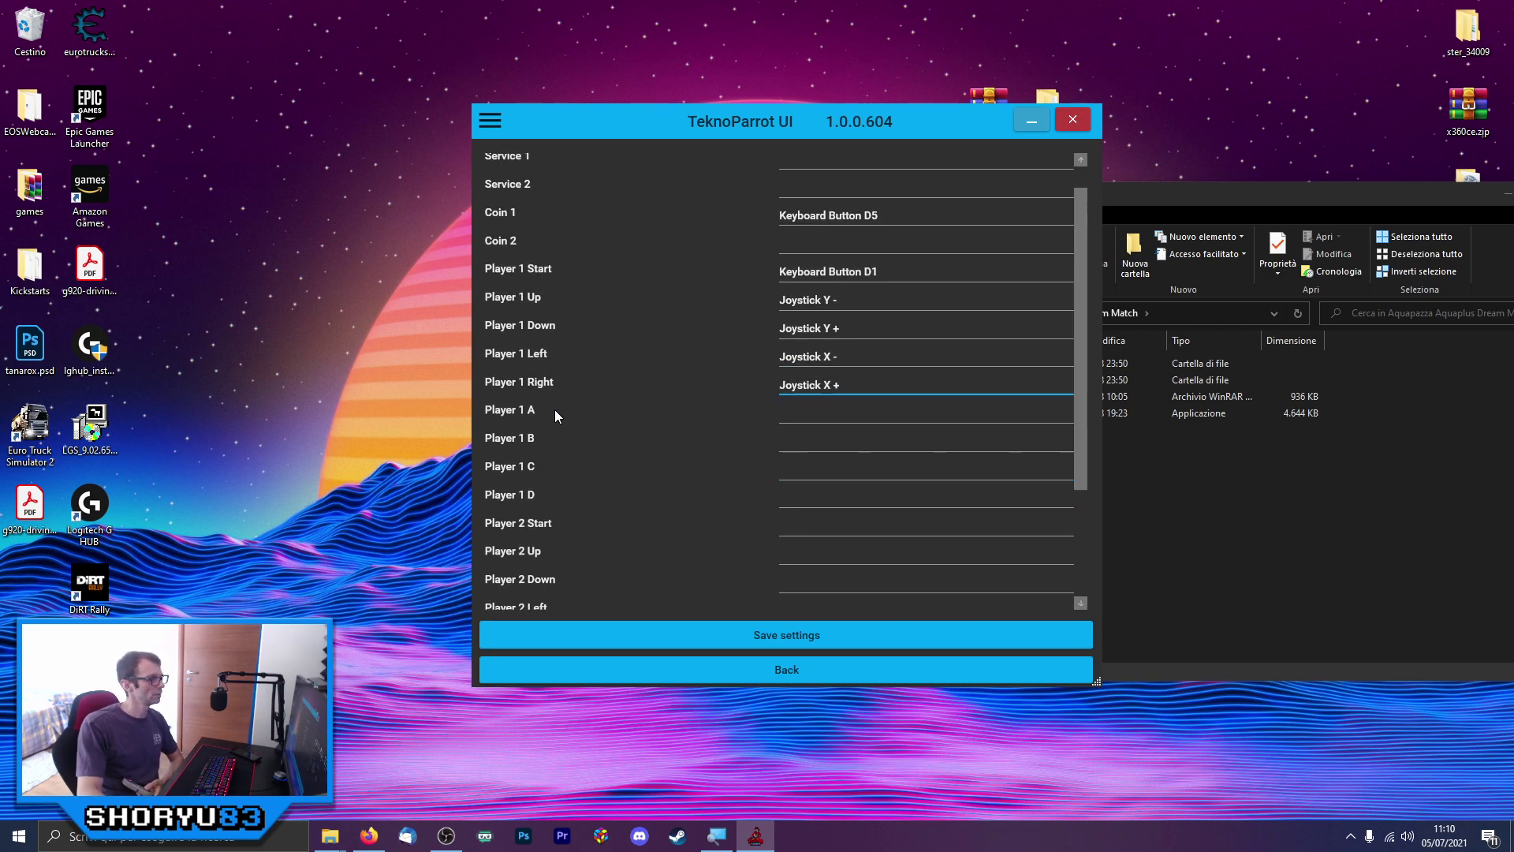
{"action": "left_click", "coordinate": [817, 412]}
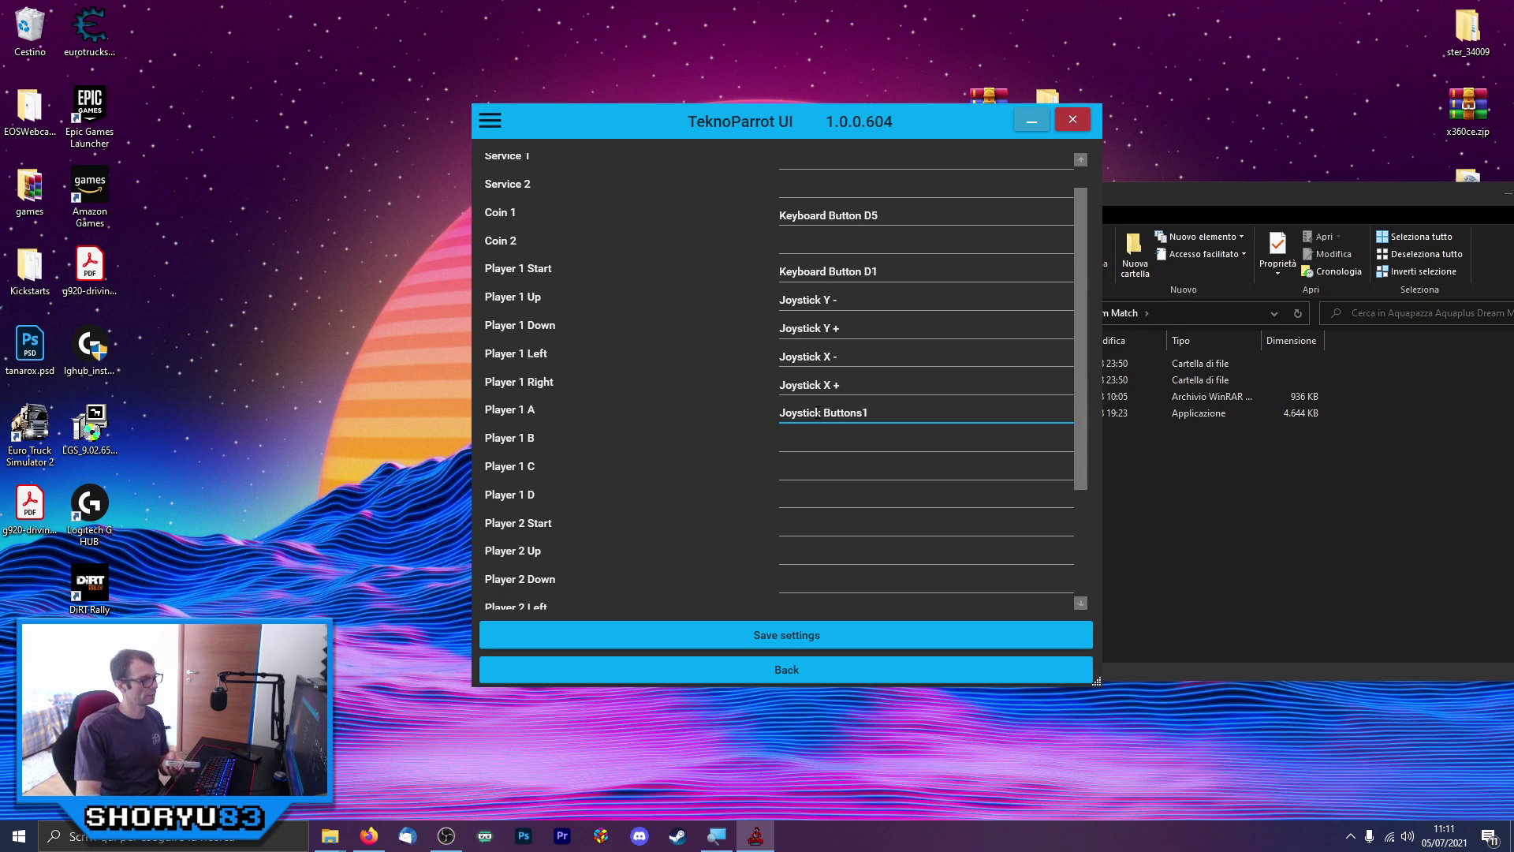
{"action": "left_click", "coordinate": [818, 436]}
{"action": "left_click", "coordinate": [825, 470]}
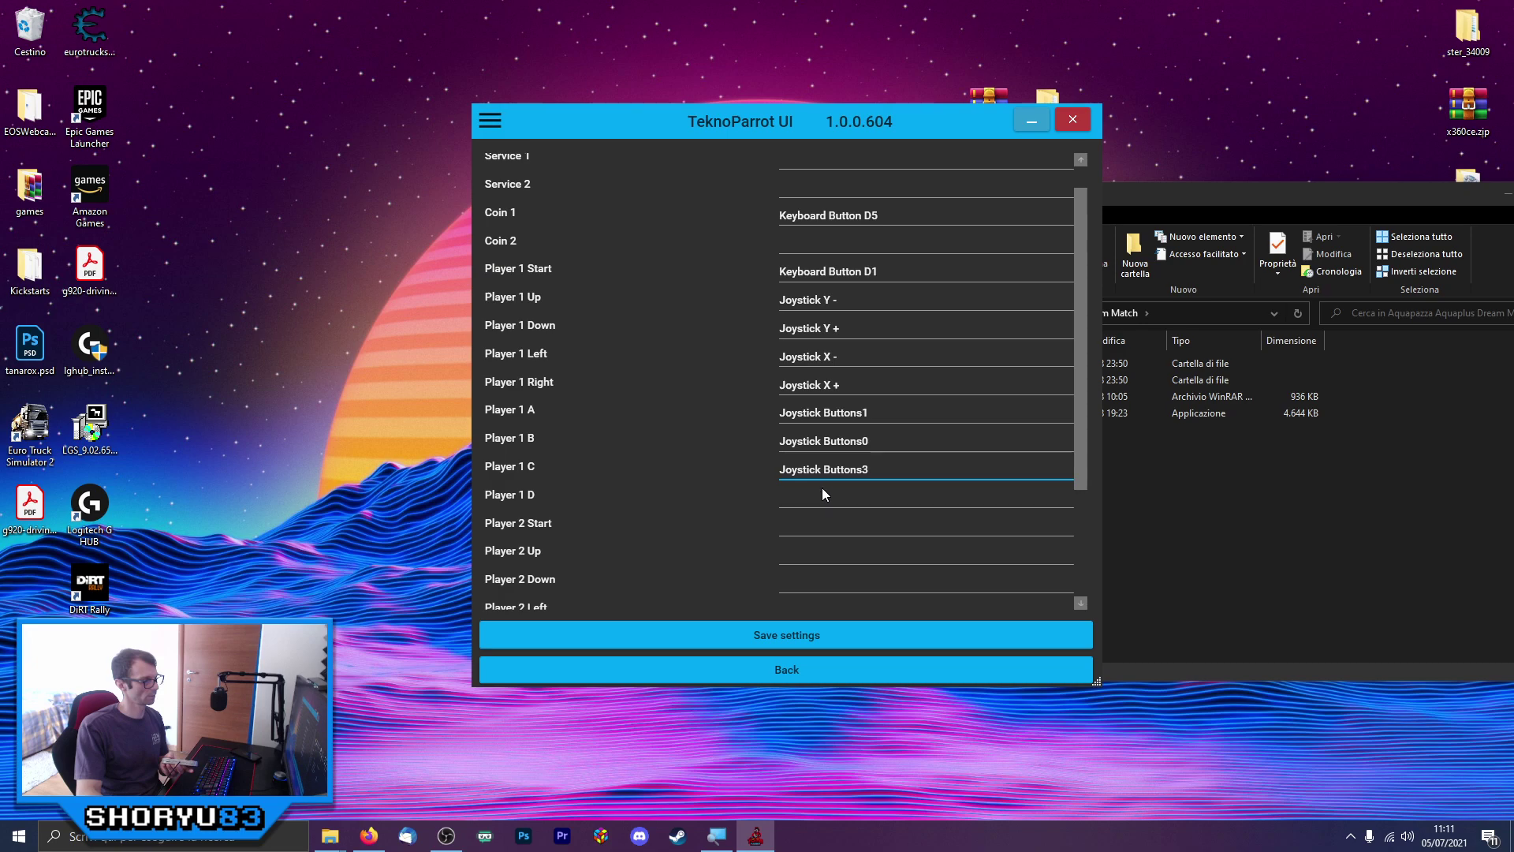
{"action": "left_click", "coordinate": [822, 491]}
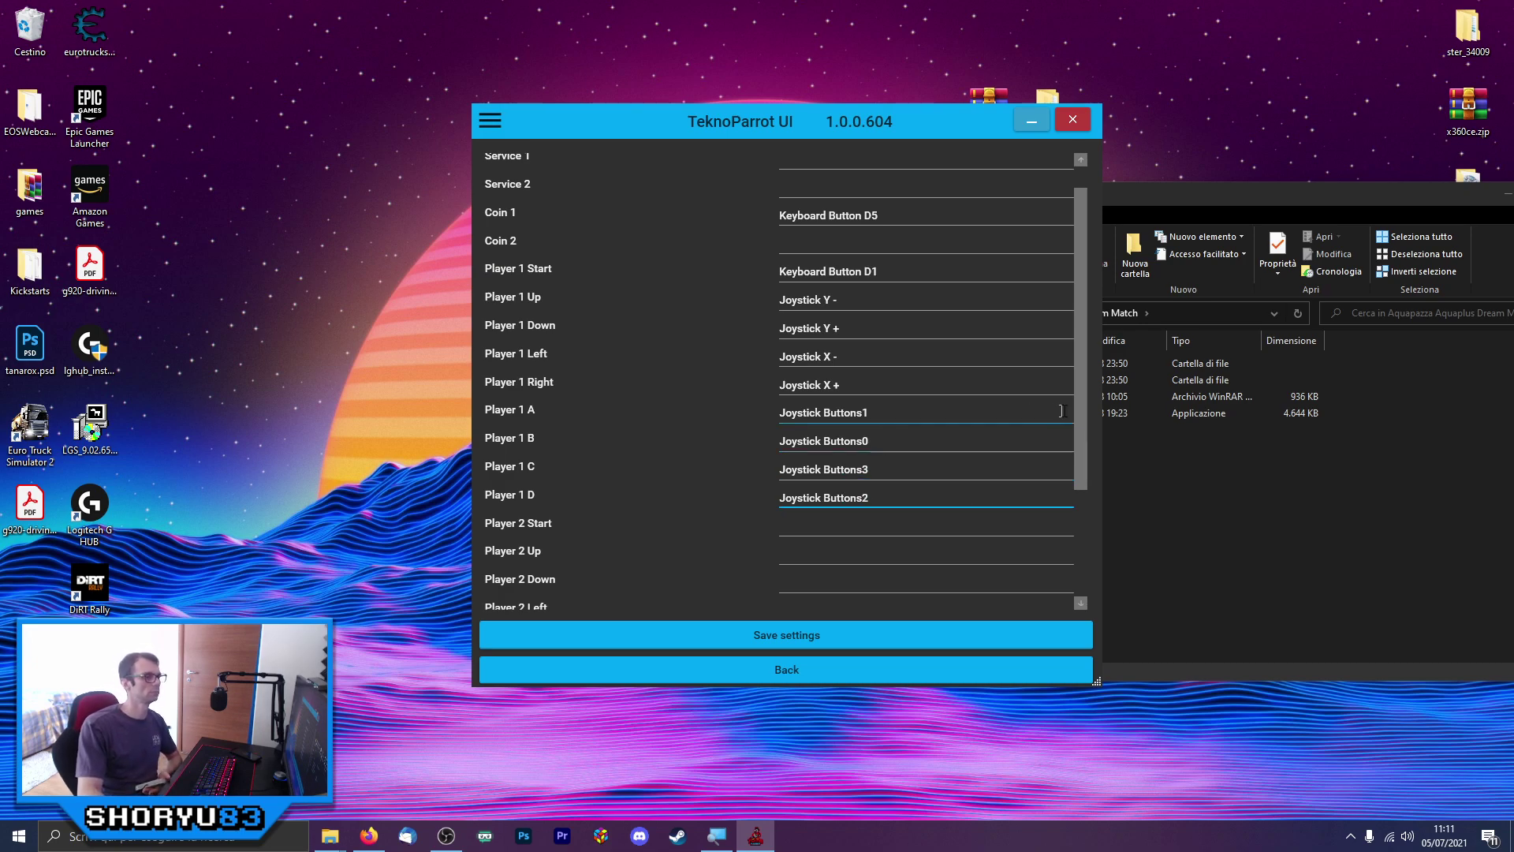
{"action": "left_click_drag", "start_coordinate": [1081, 414], "coordinate": [1088, 310]}
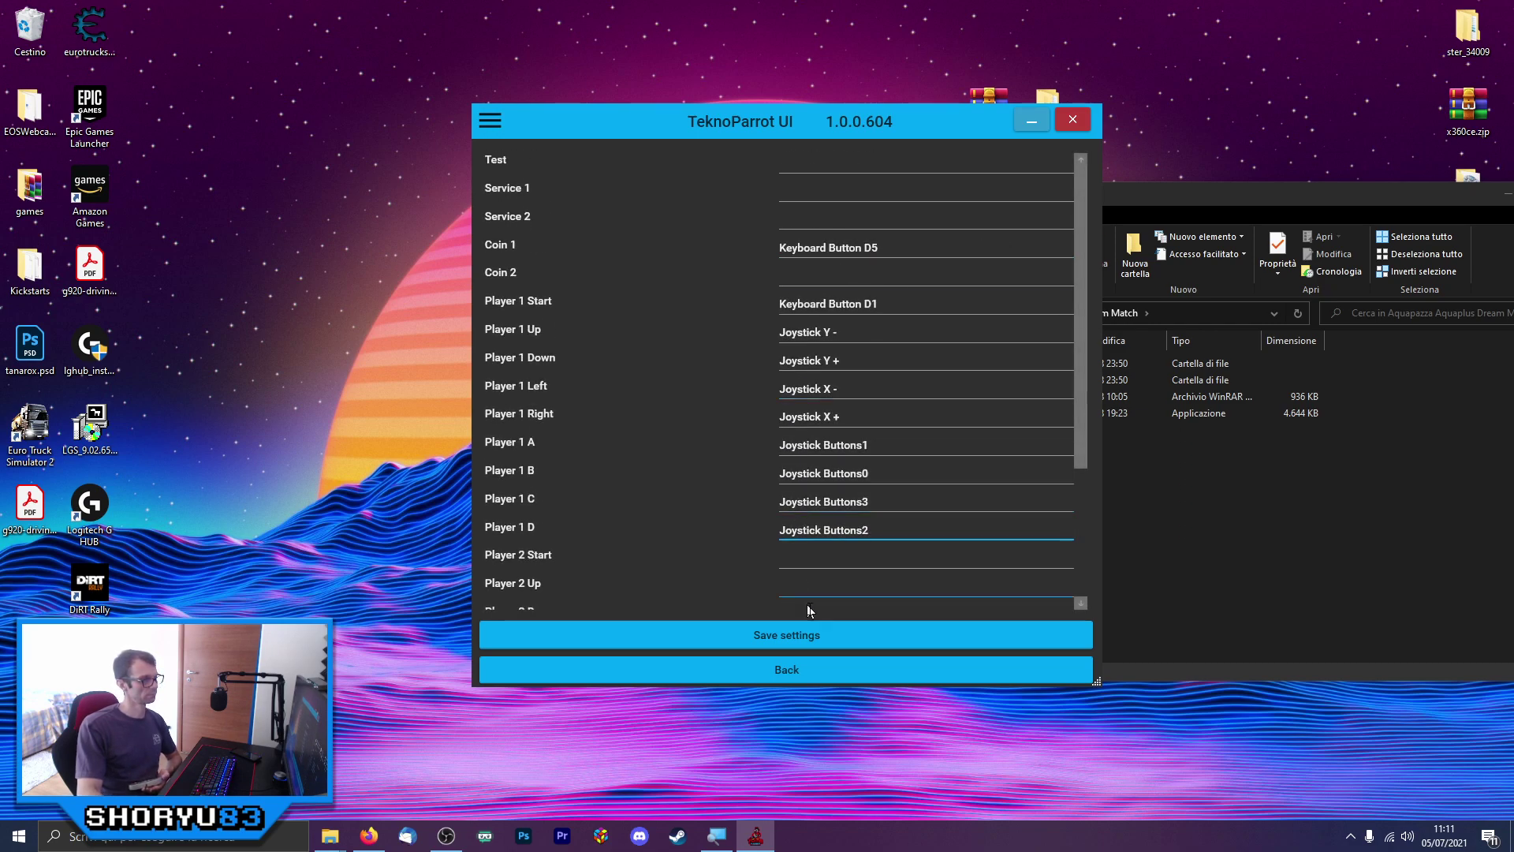
{"action": "left_click", "coordinate": [848, 639]}
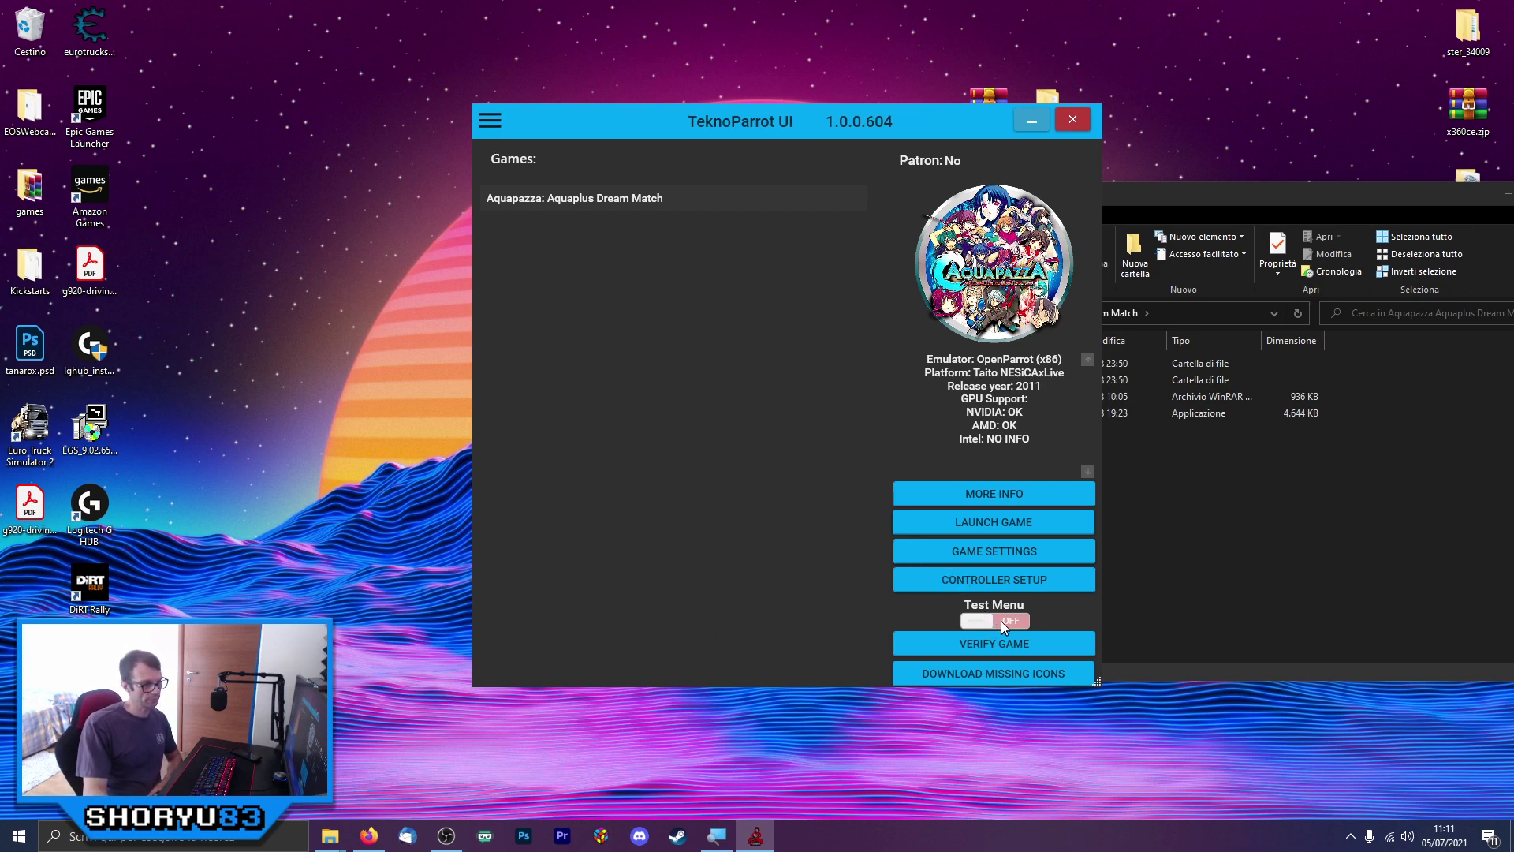
Start verifying the integrity of the Aquapazza game files and cancel the check partway
{"action": "left_click", "coordinate": [671, 205]}
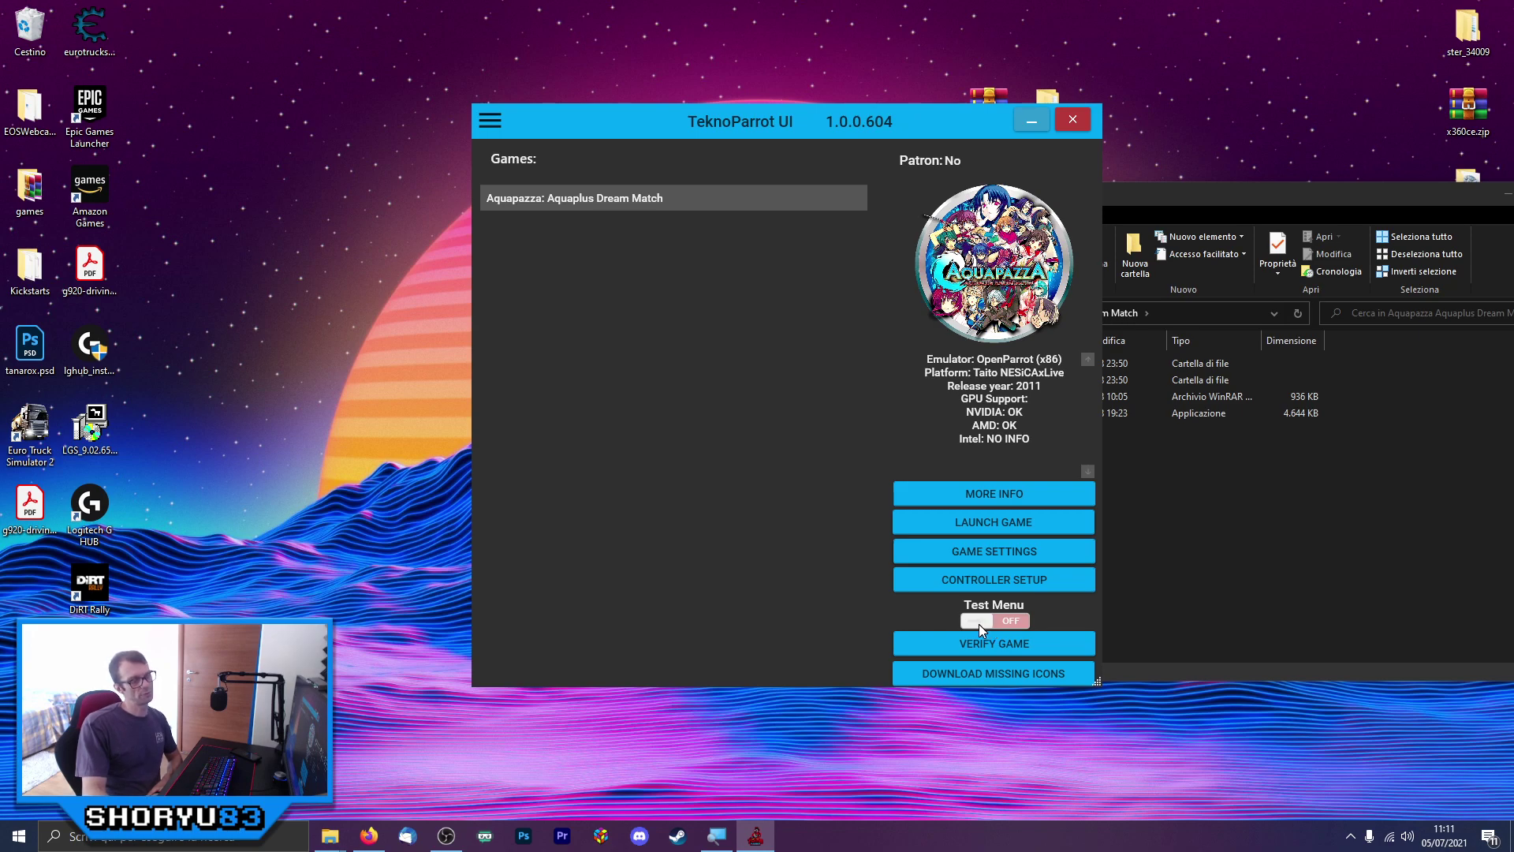
{"action": "left_click", "coordinate": [1020, 649]}
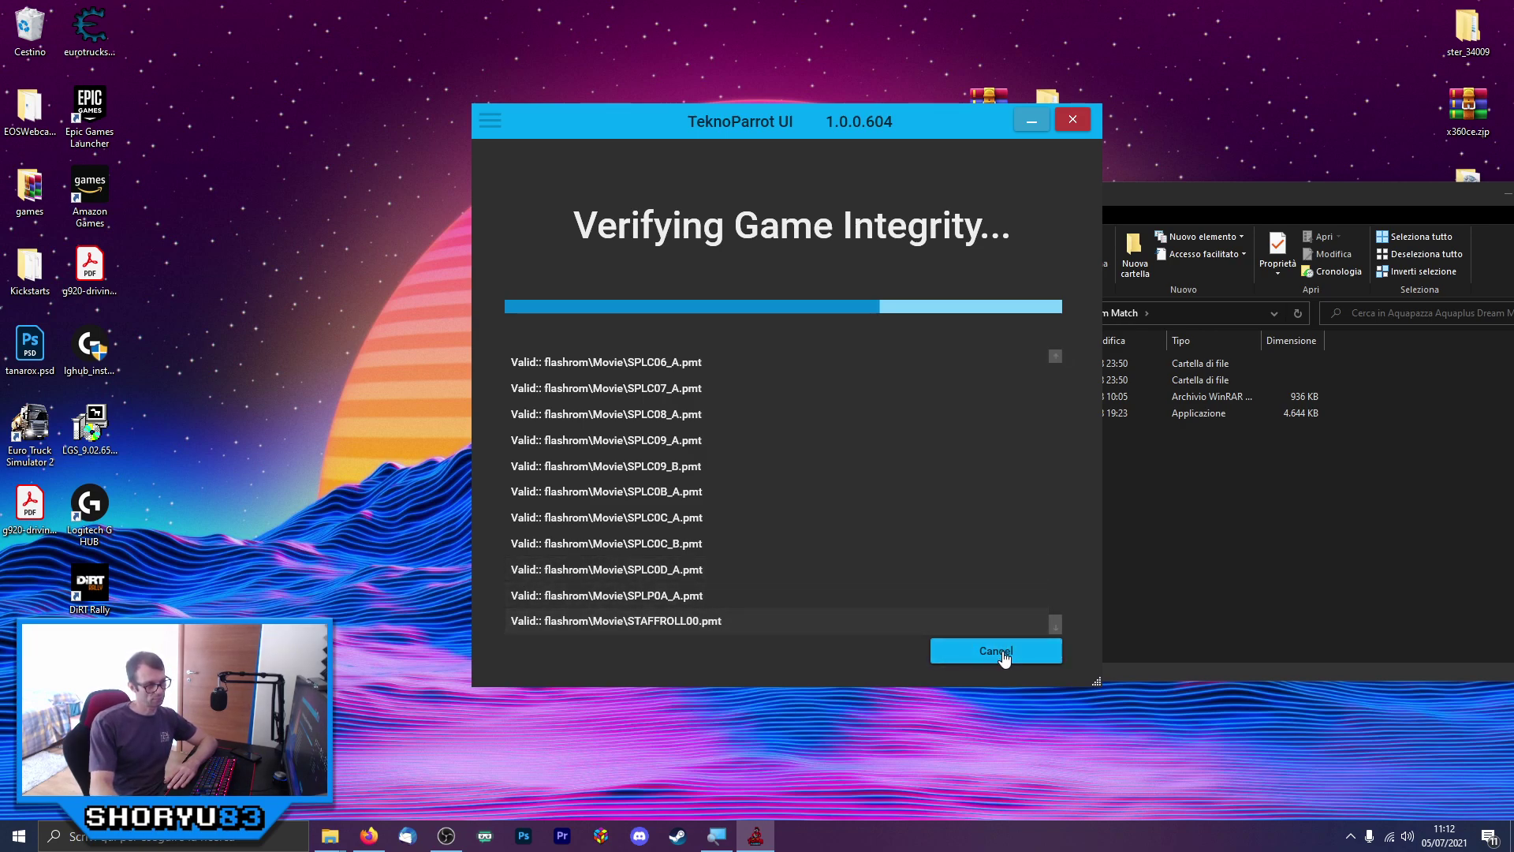
{"action": "left_click", "coordinate": [996, 652]}
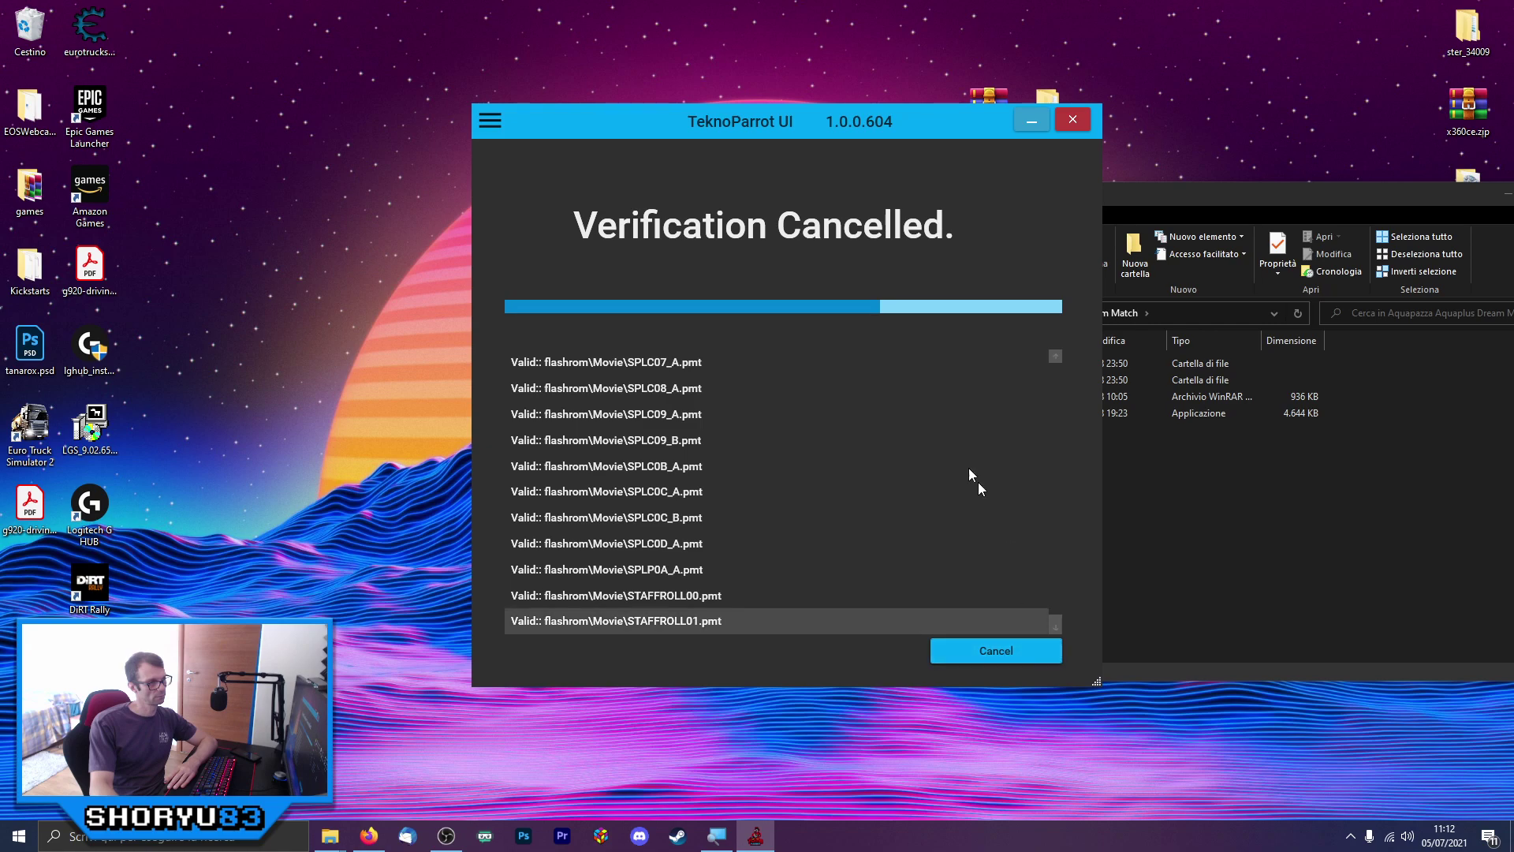
Return to the game library and select Aquapazza: Aquaplus Dream Match
{"action": "left_click", "coordinate": [500, 122]}
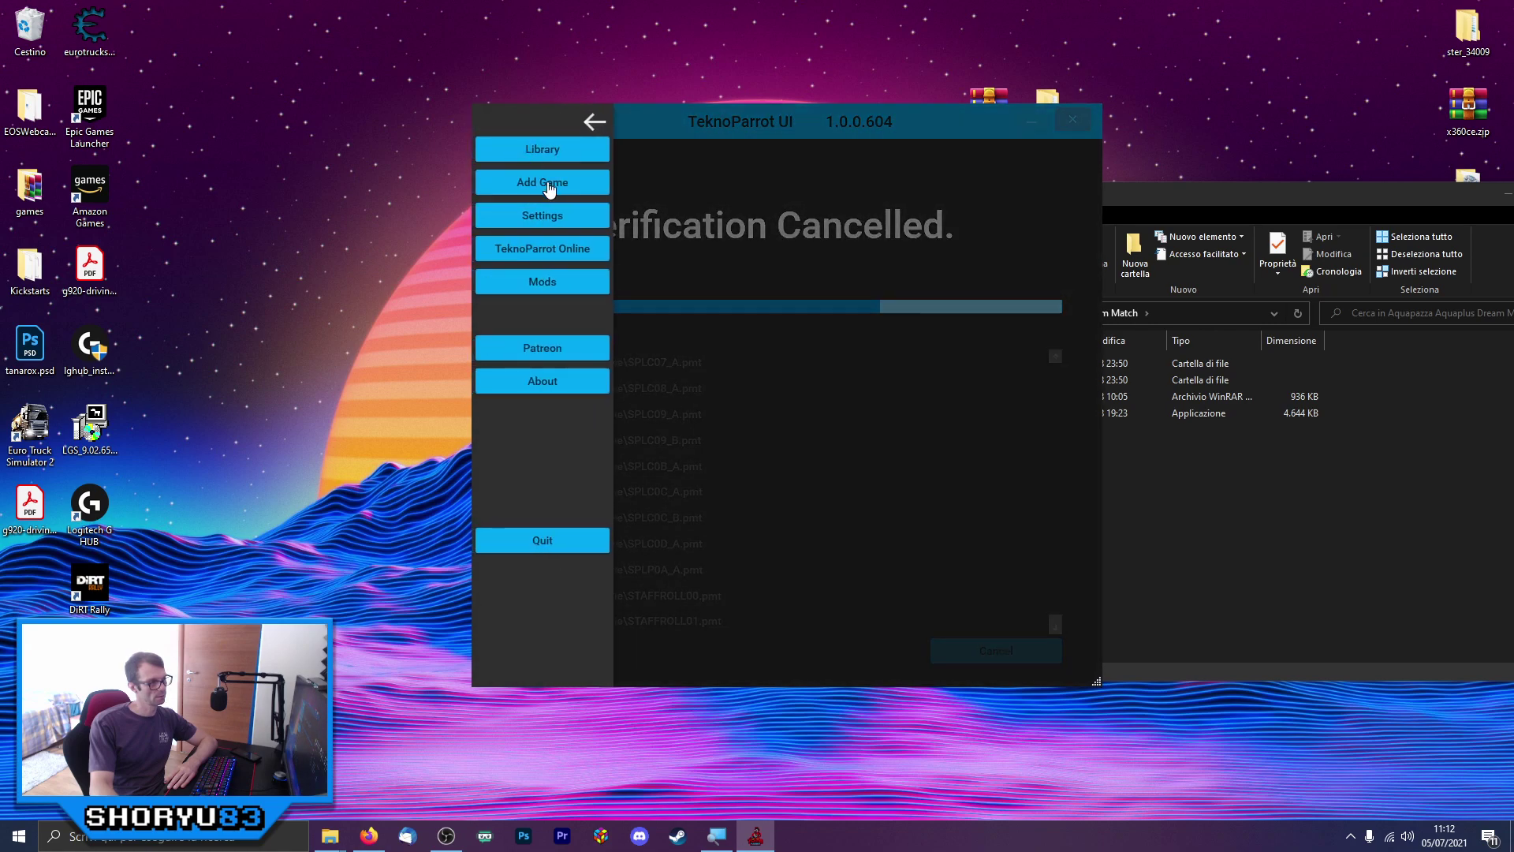
{"action": "left_click", "coordinate": [547, 154]}
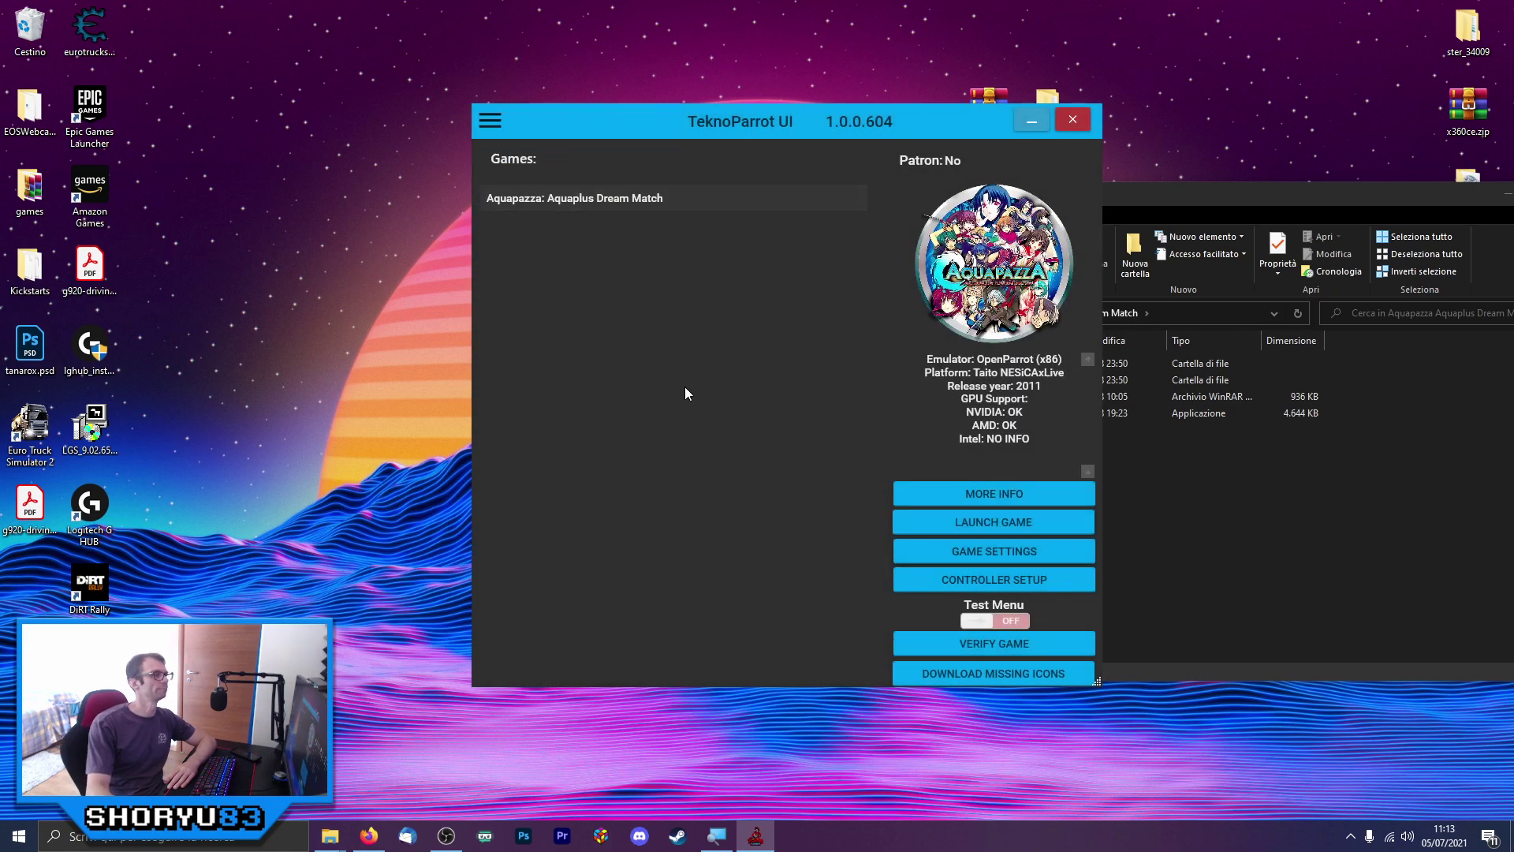
{"action": "left_click", "coordinate": [643, 194]}
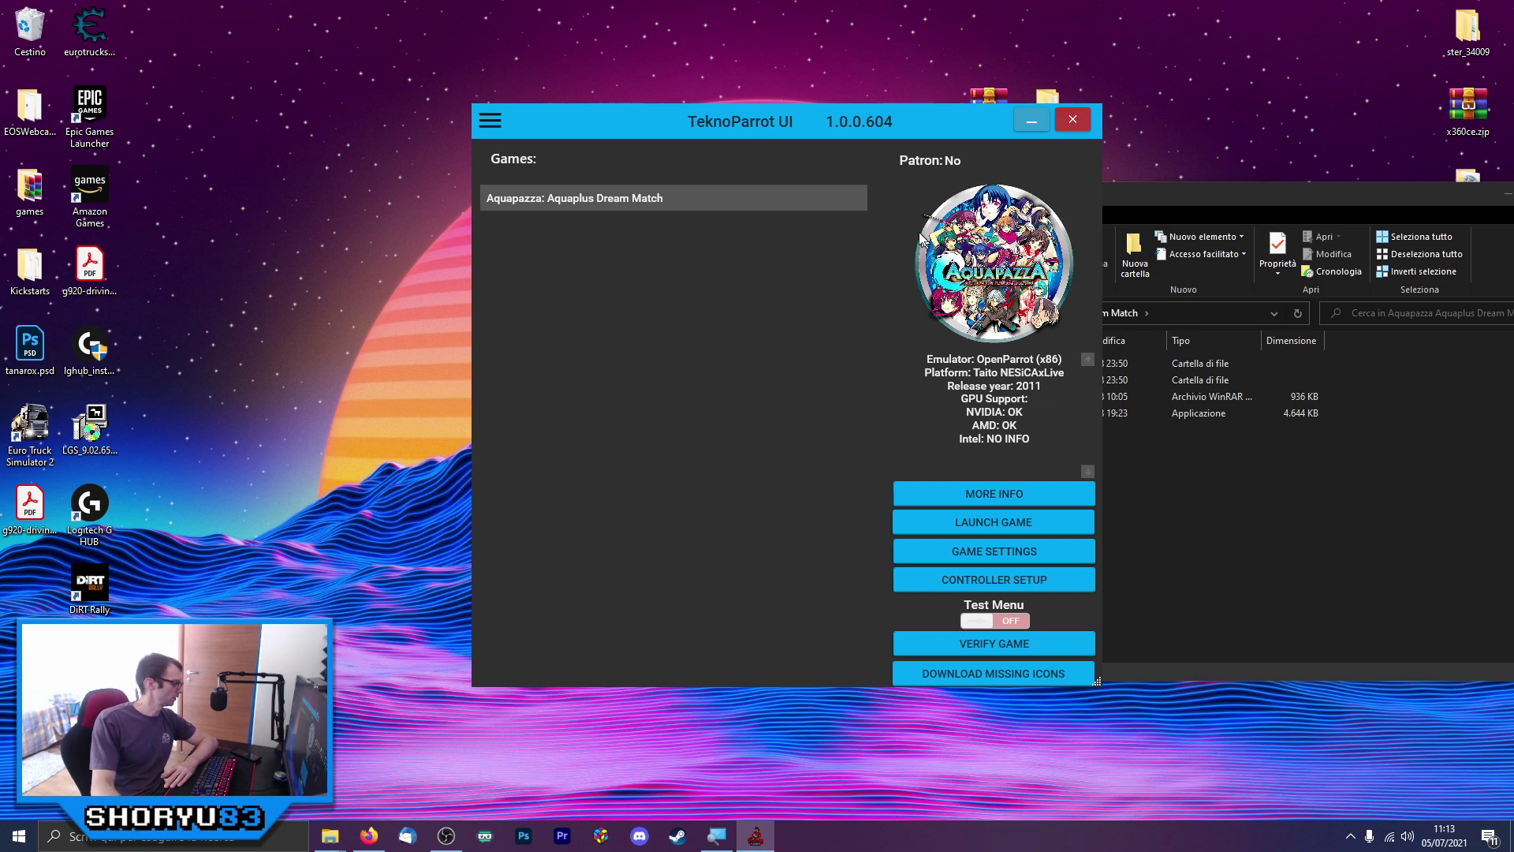
{"action": "left_click", "coordinate": [1057, 683]}
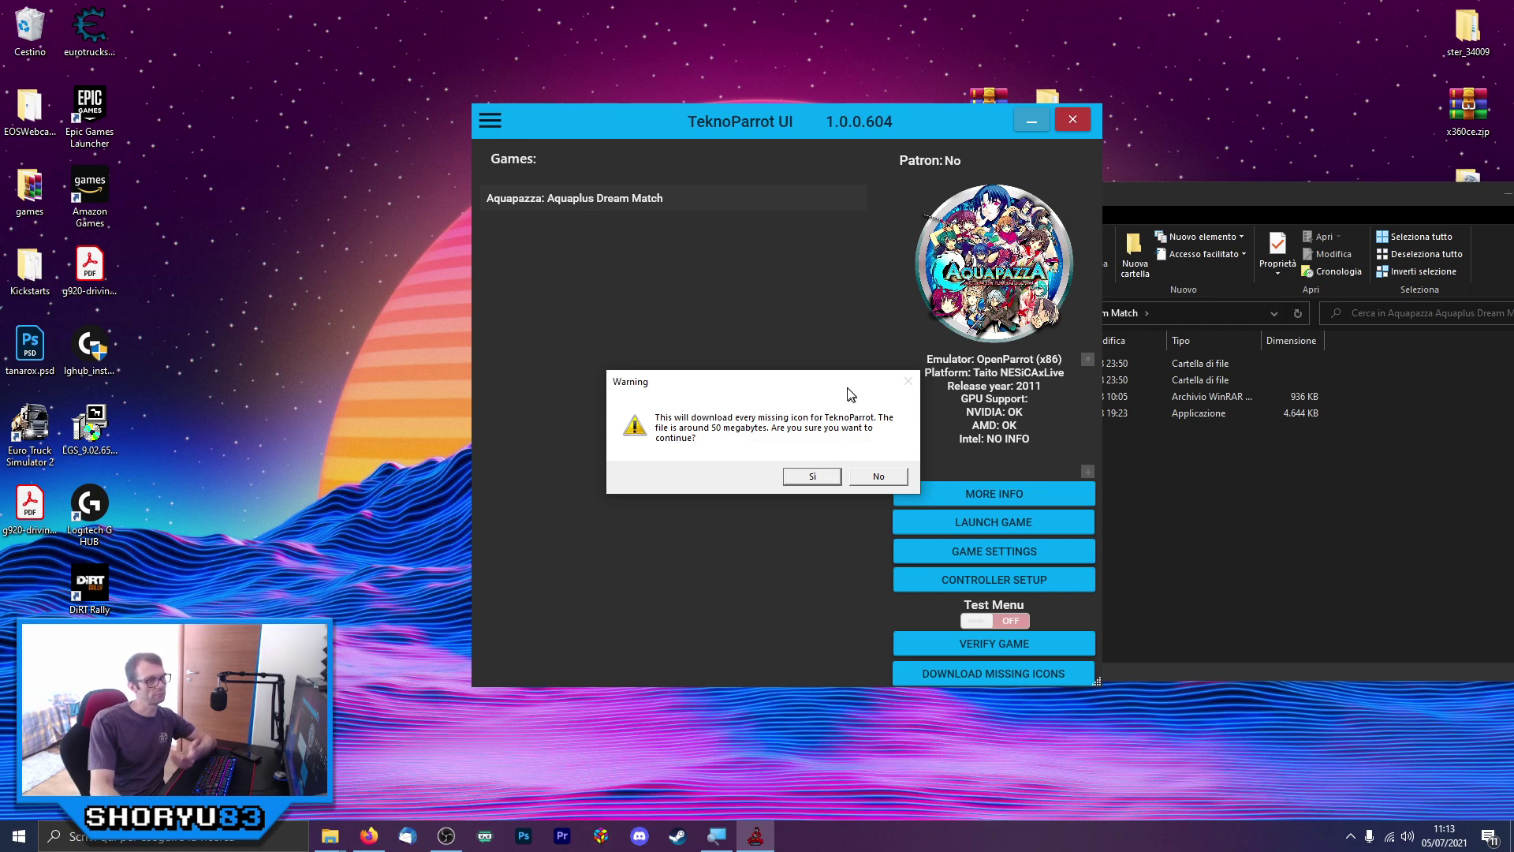
{"action": "left_click_drag", "start_coordinate": [838, 384], "coordinate": [819, 379]}
{"action": "left_click", "coordinate": [873, 475]}
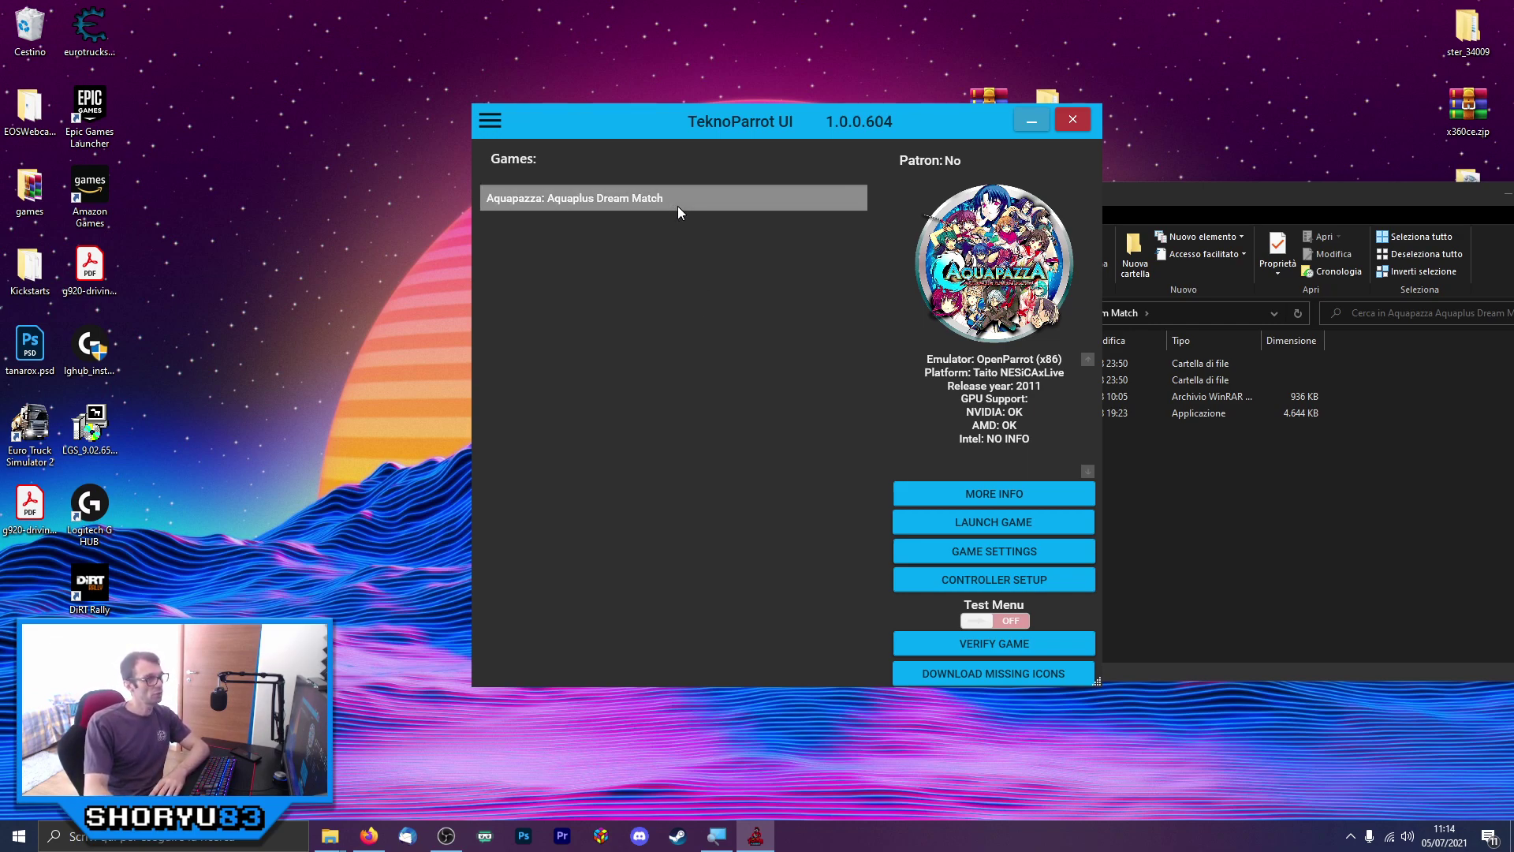
Launch Aquapazza: Aquaplus Dream Match
{"action": "left_click", "coordinate": [1003, 534]}
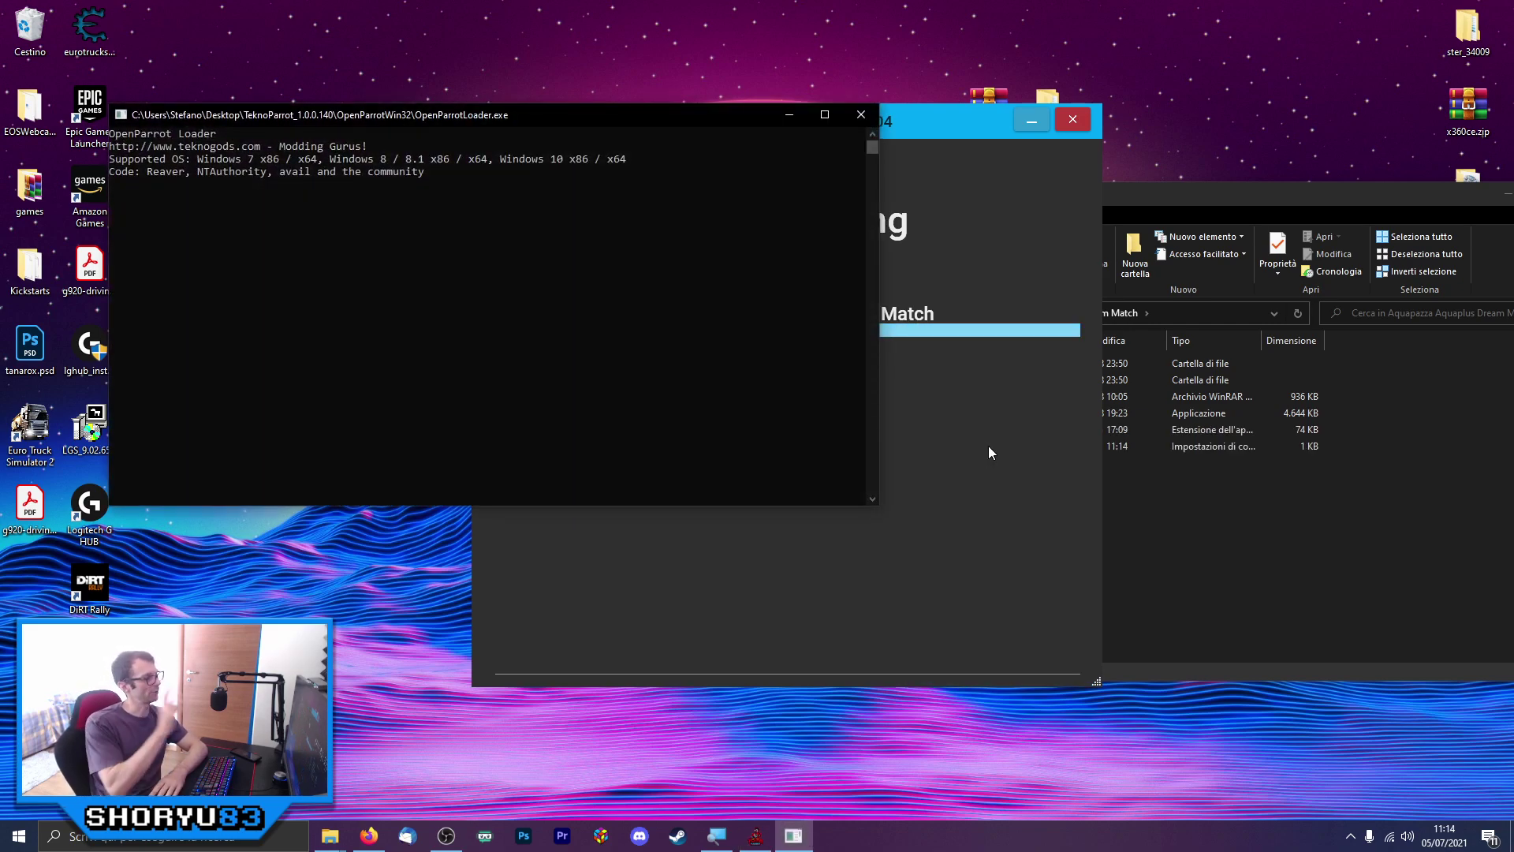
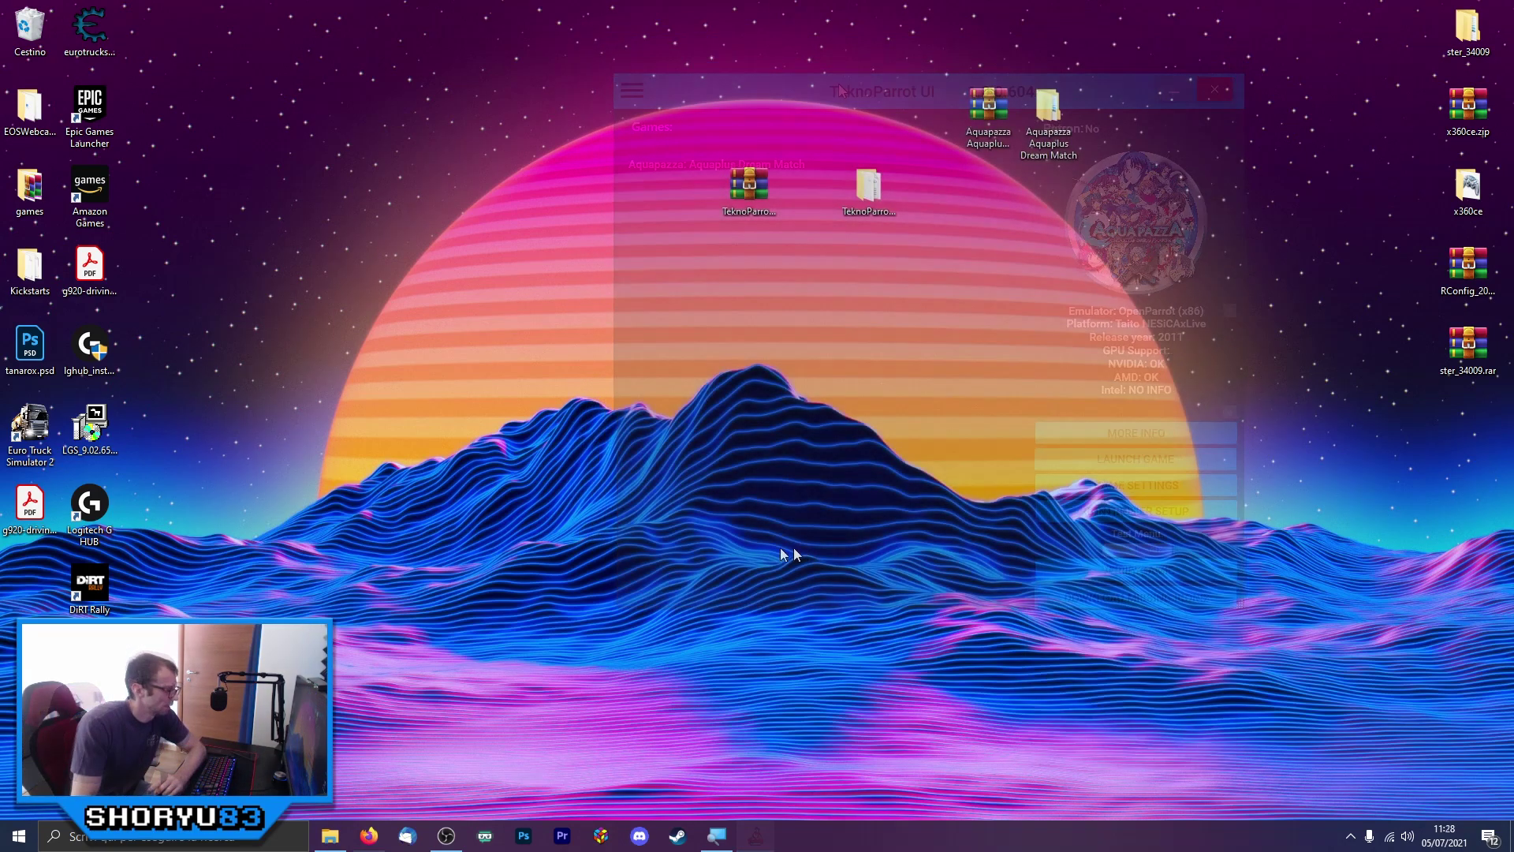
In File Explorer, open the TeknoParrot_1.0.0.140 folder inside emulatori on the Secondario (D:) drive
{"action": "left_click", "coordinate": [330, 835]}
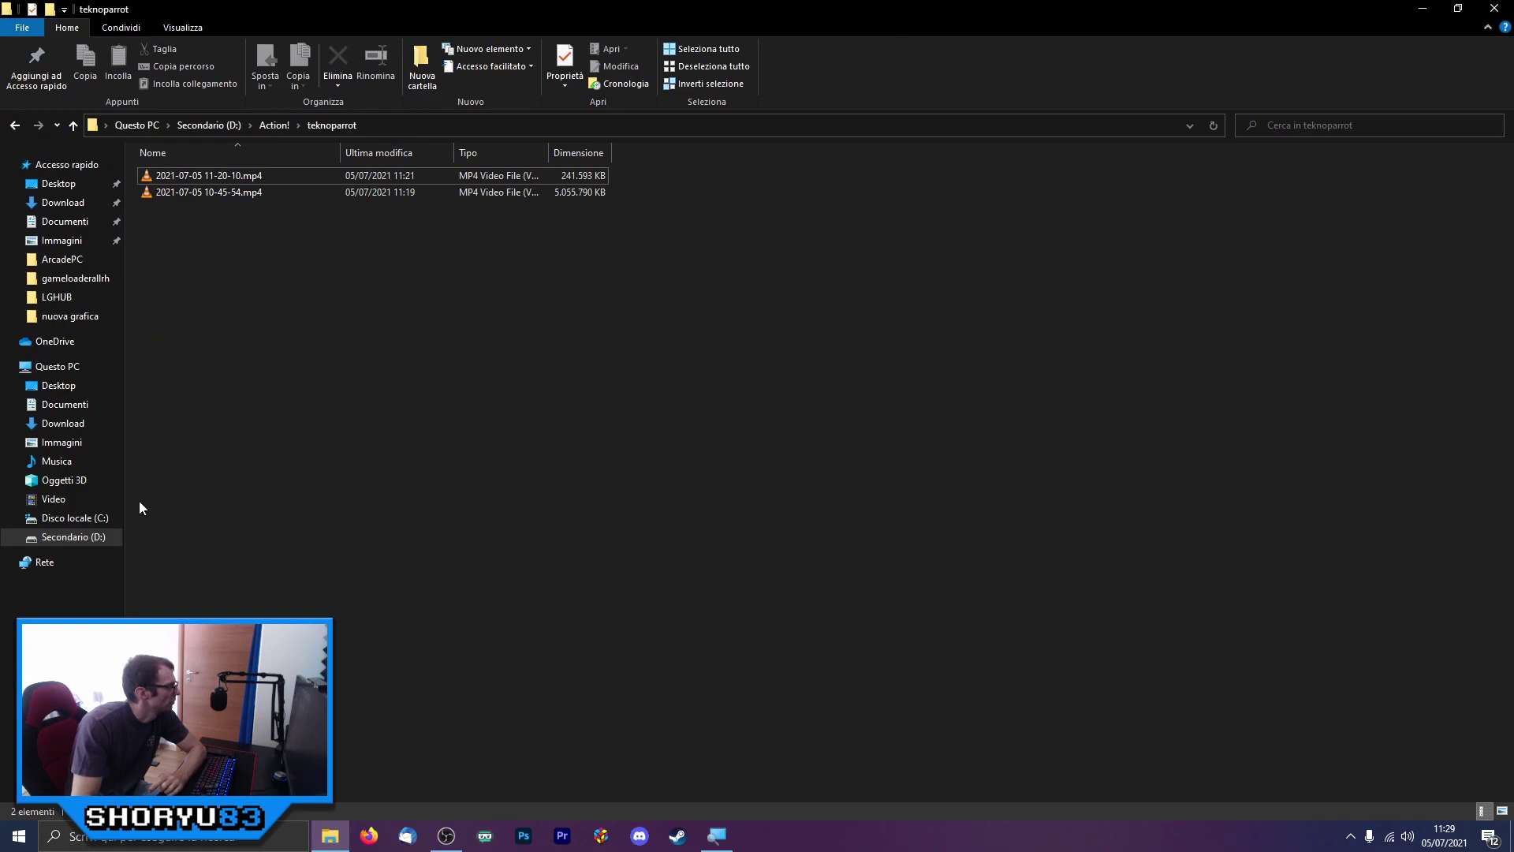
{"action": "left_click", "coordinate": [90, 537]}
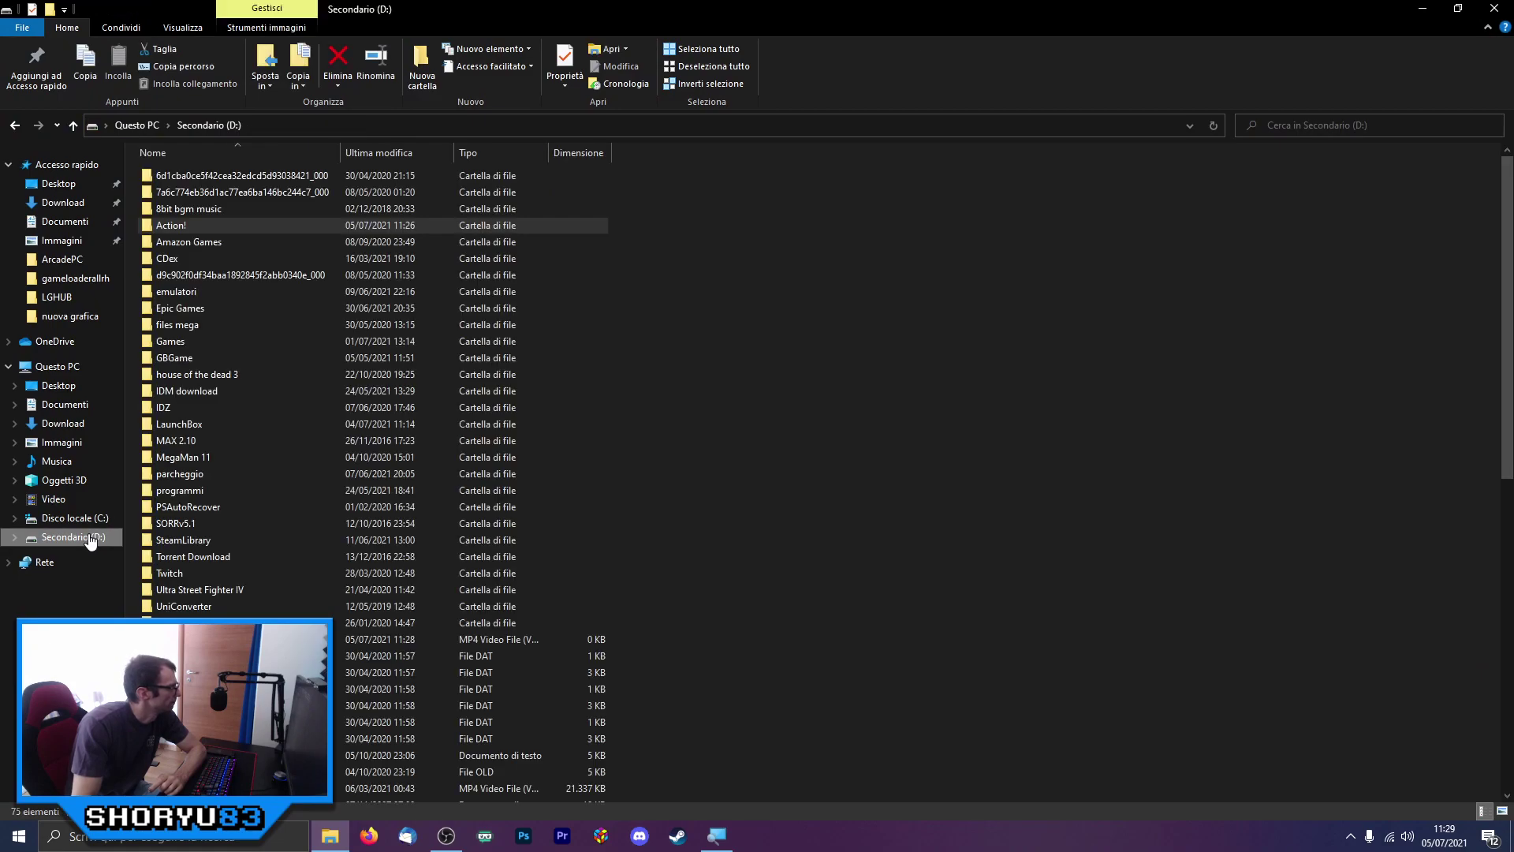
{"action": "double_click", "coordinate": [182, 296]}
{"action": "scroll", "coordinate": [330, 422], "scroll_direction": "down", "scroll_amount": 19}
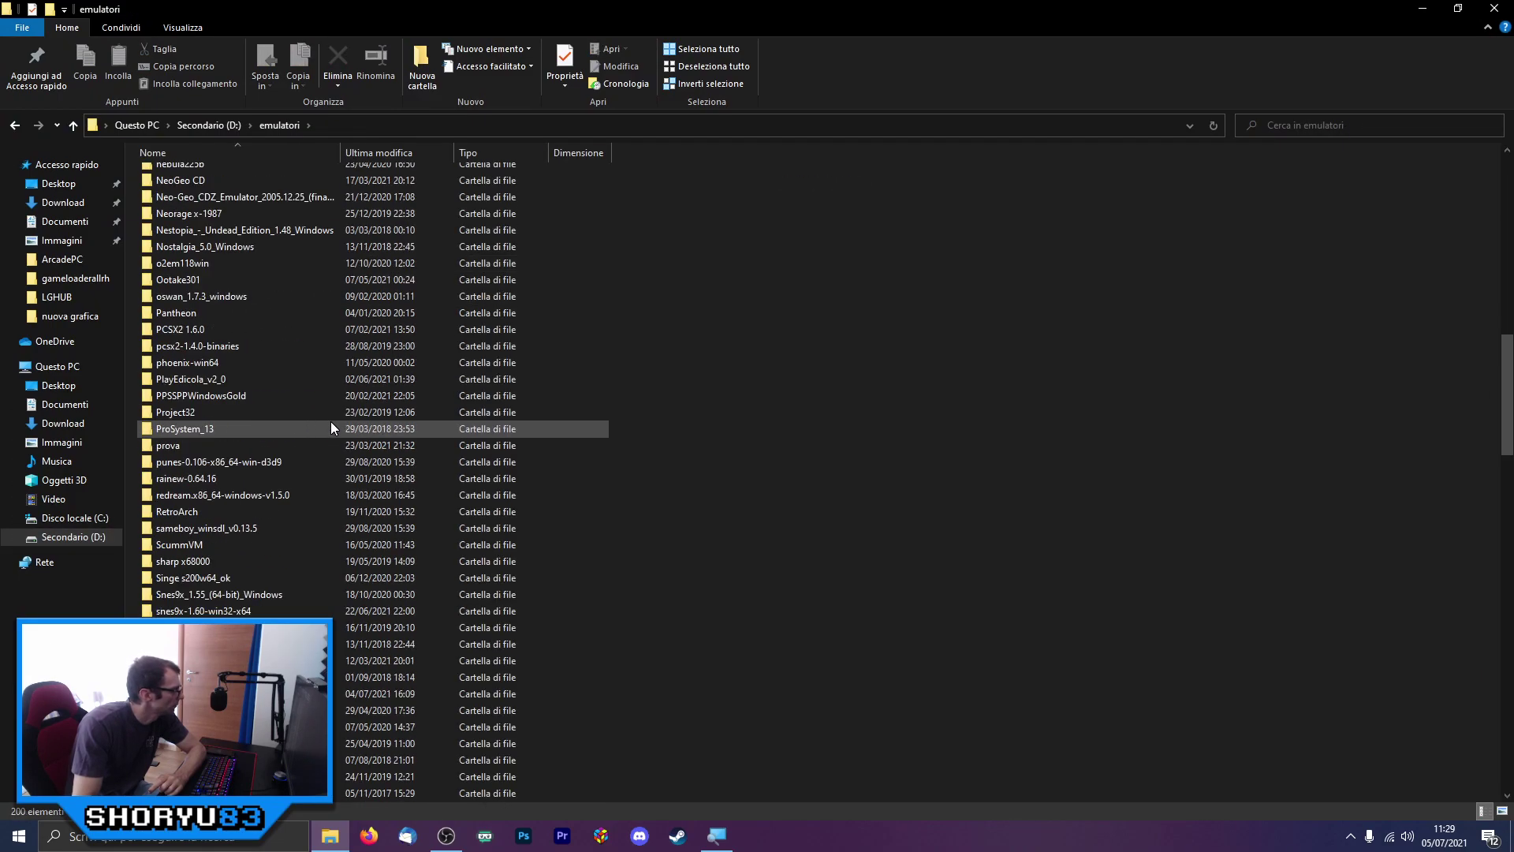
{"action": "double_click", "coordinate": [276, 693]}
Run TeknoParrotUi.exe from this folder and move its window clear of the file names
{"action": "right_click", "coordinate": [493, 393]}
{"action": "left_click", "coordinate": [399, 622]}
{"action": "double_click", "coordinate": [197, 441]}
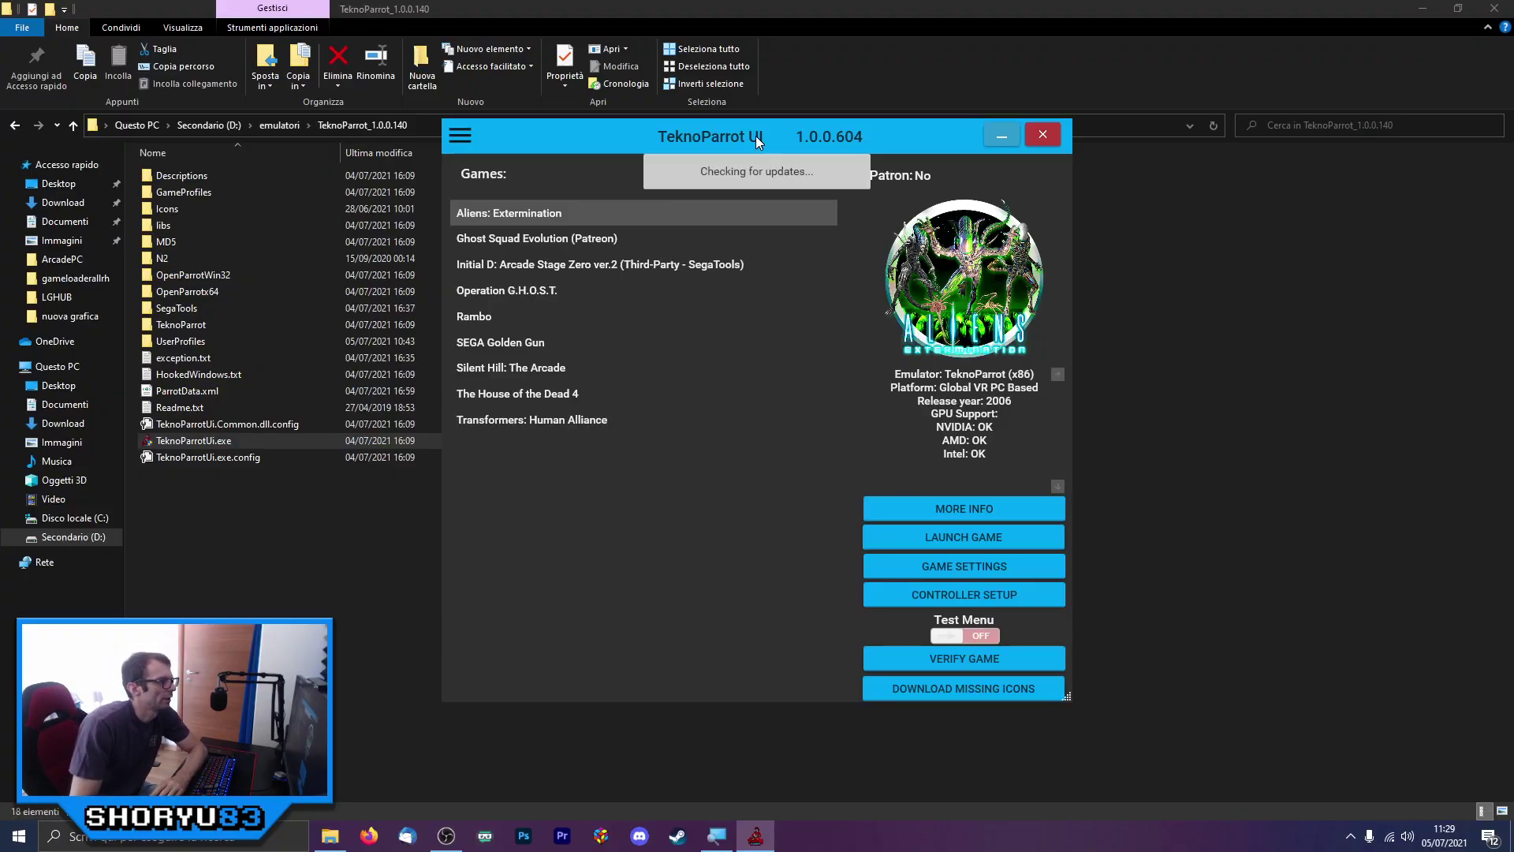
{"action": "left_click_drag", "start_coordinate": [766, 130], "coordinate": [918, 139]}
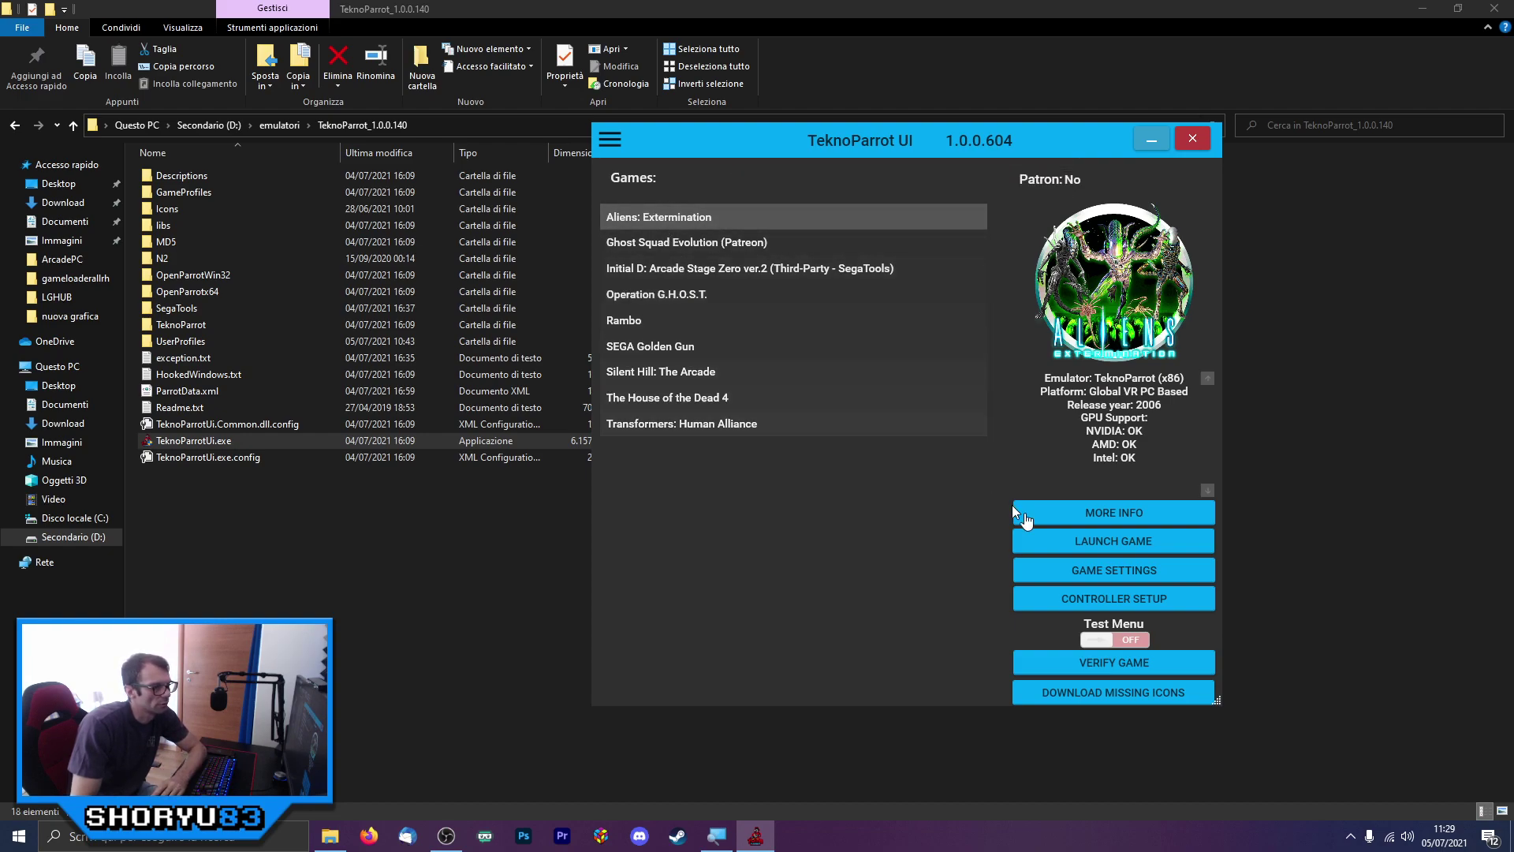
Review the executable path, resolution and cheat options in the game settings of Aliens: Extermination, and return to the game library
{"action": "left_click", "coordinate": [1132, 575]}
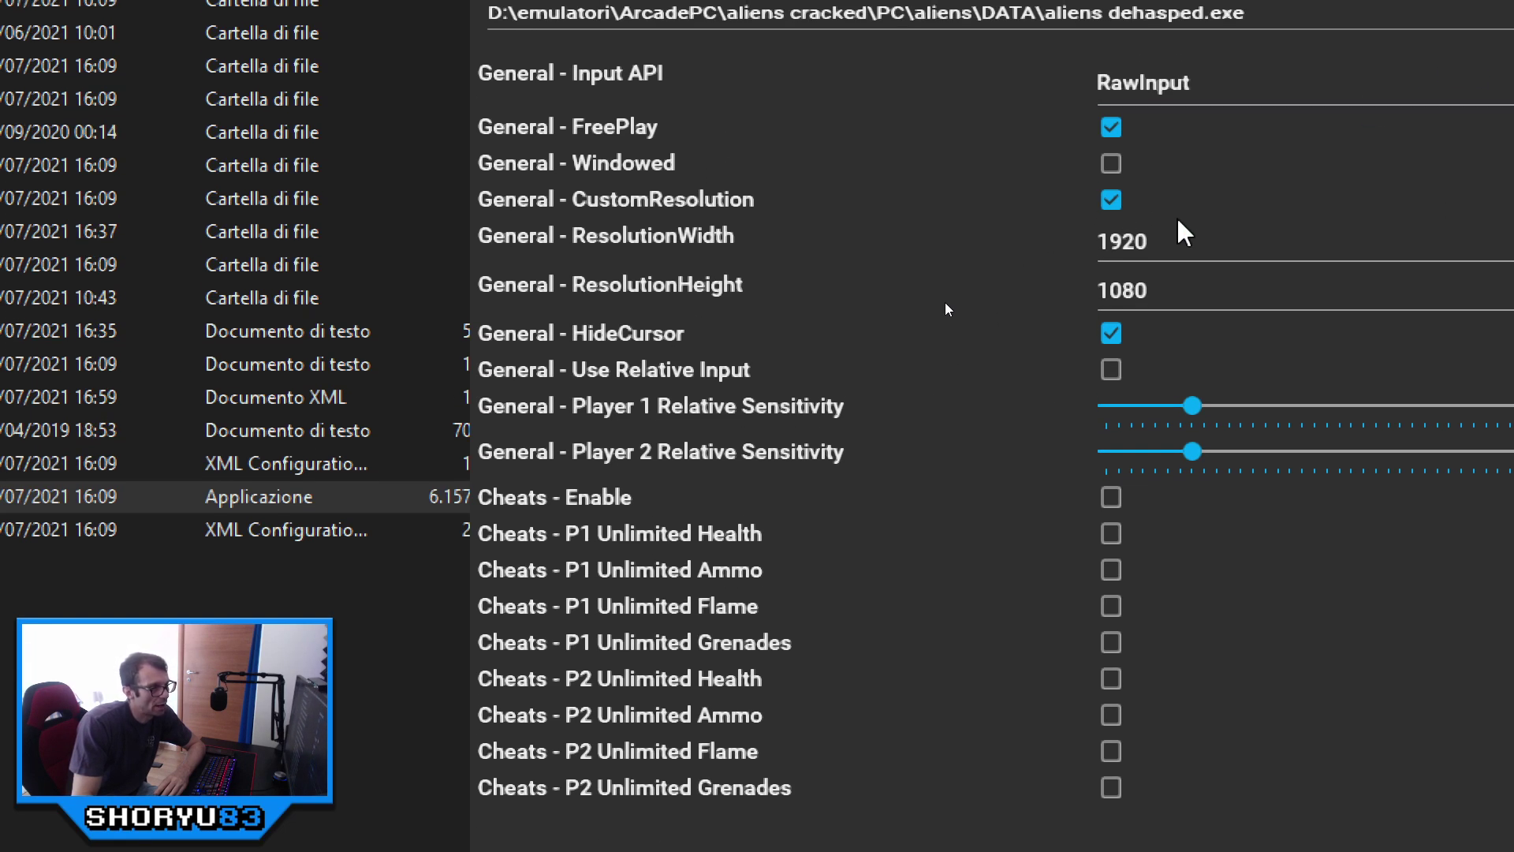
{"action": "left_click", "coordinate": [1187, 245]}
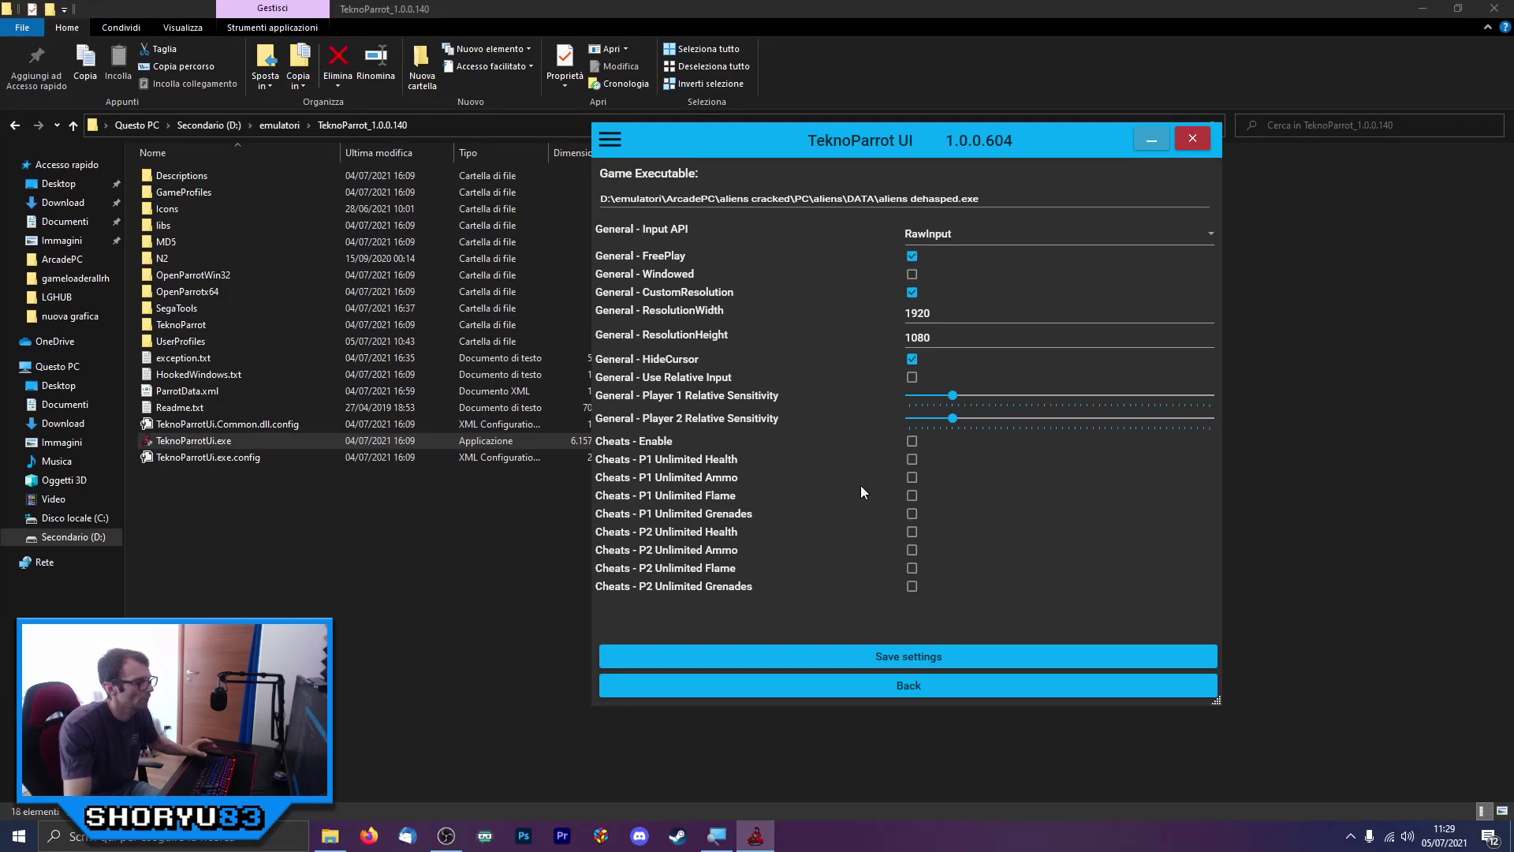
{"action": "left_click", "coordinate": [917, 688]}
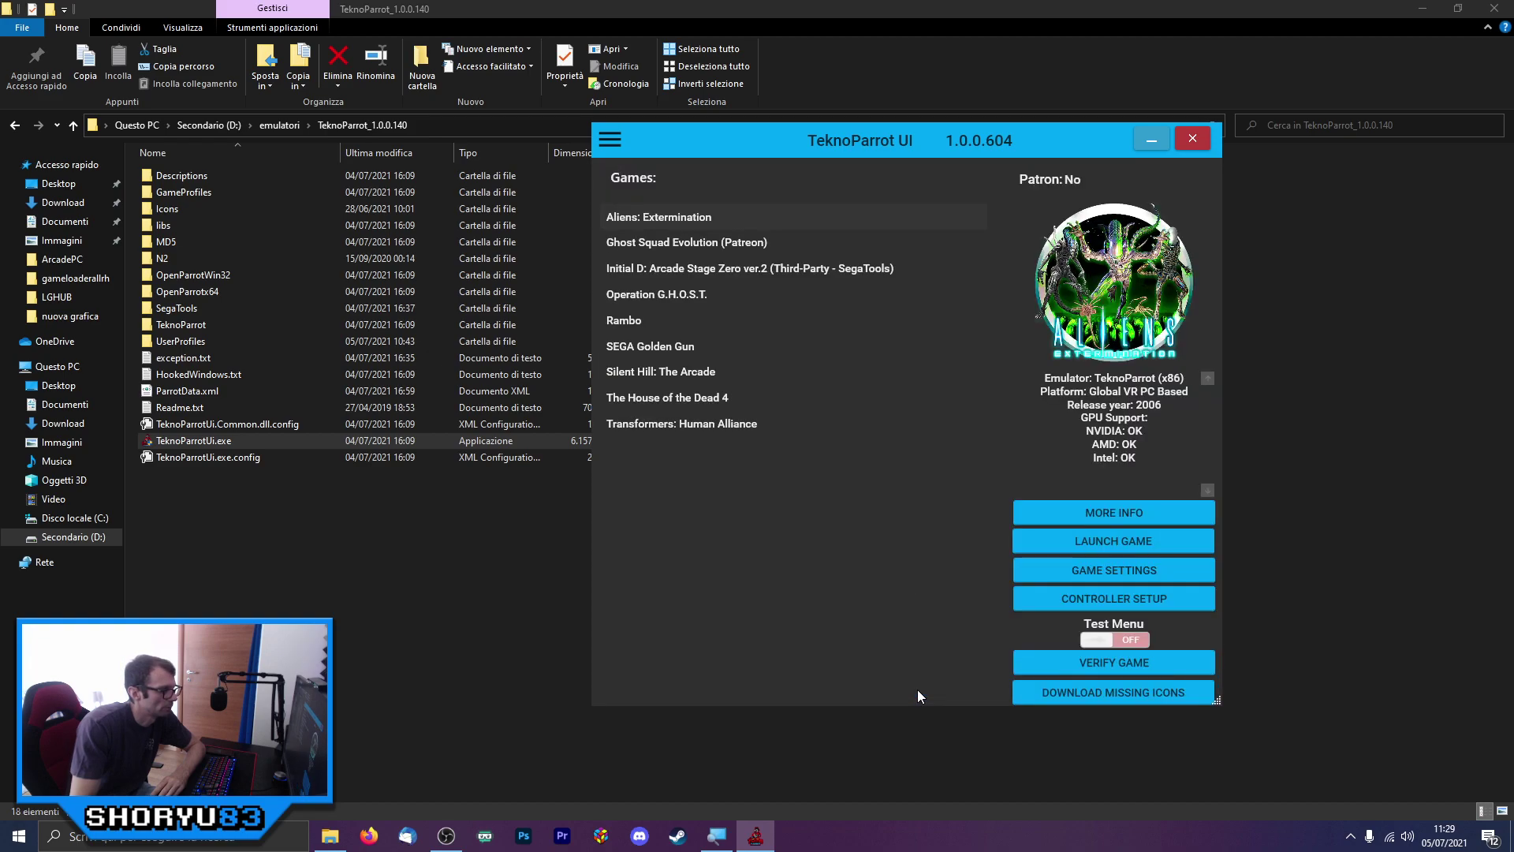
Review the region and windowed options in the game settings of Ghost Squad Evolution, and return to the game library
{"action": "left_click", "coordinate": [697, 243]}
{"action": "left_click", "coordinate": [1128, 571]}
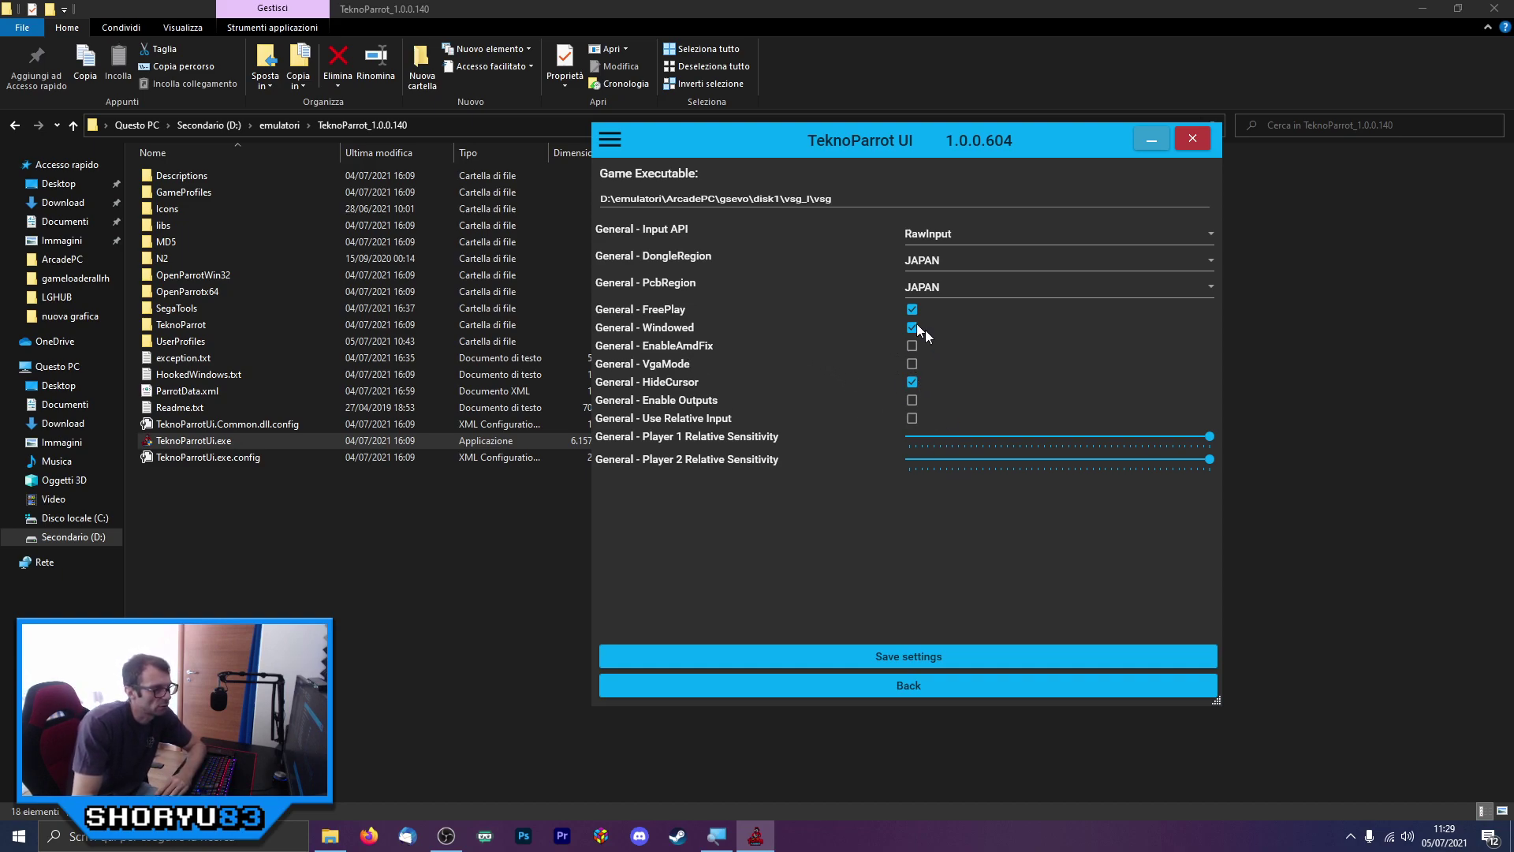
{"action": "left_click", "coordinate": [863, 688]}
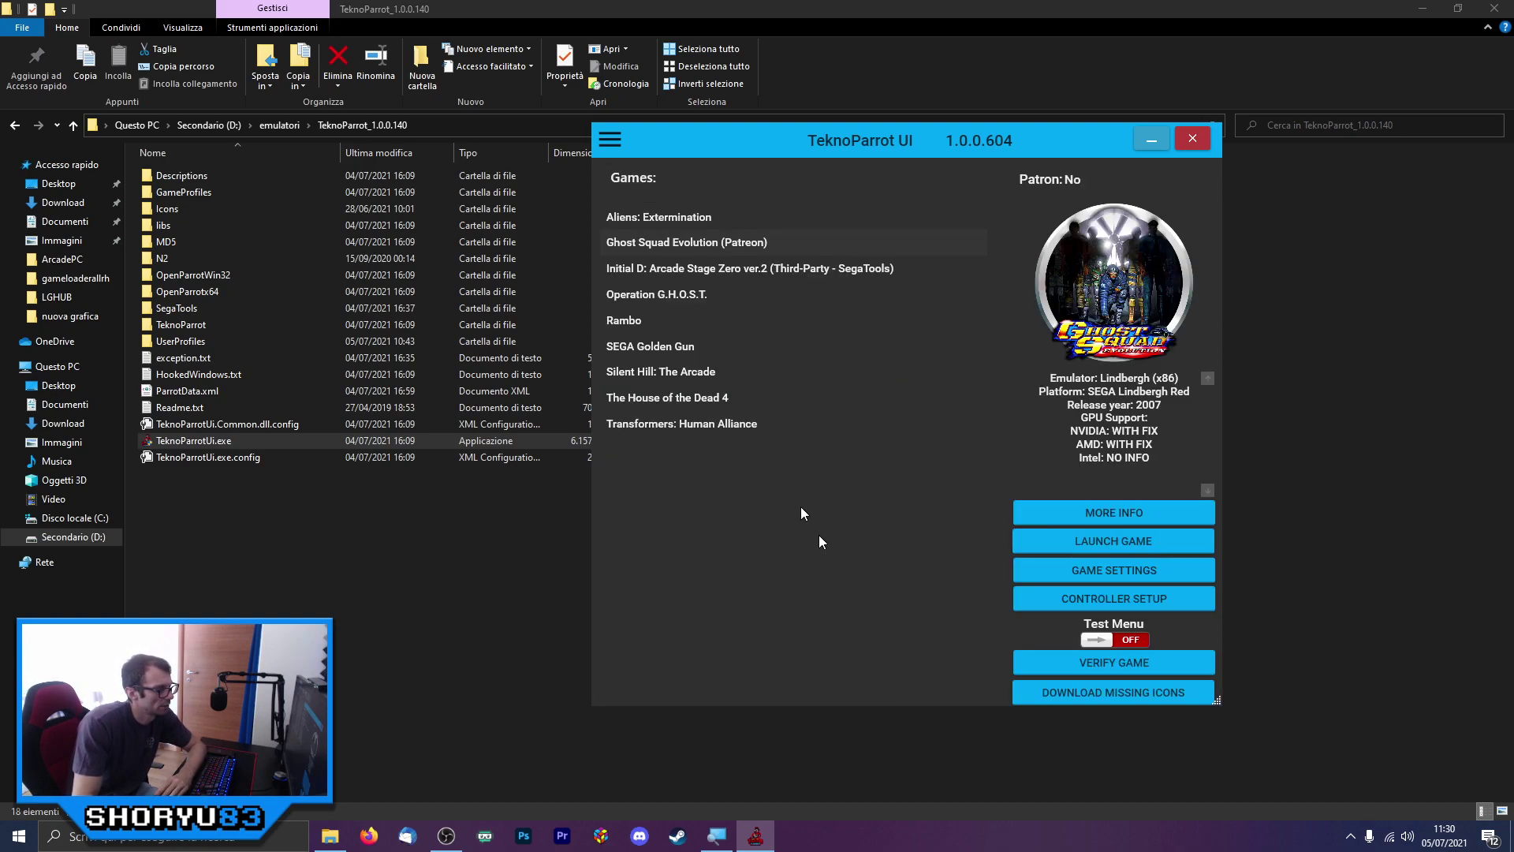
Try to verify the files of Initial D: Arcade Stage Zero ver.2, and review its game settings
{"action": "left_click", "coordinate": [1118, 658]}
{"action": "left_click", "coordinate": [911, 386]}
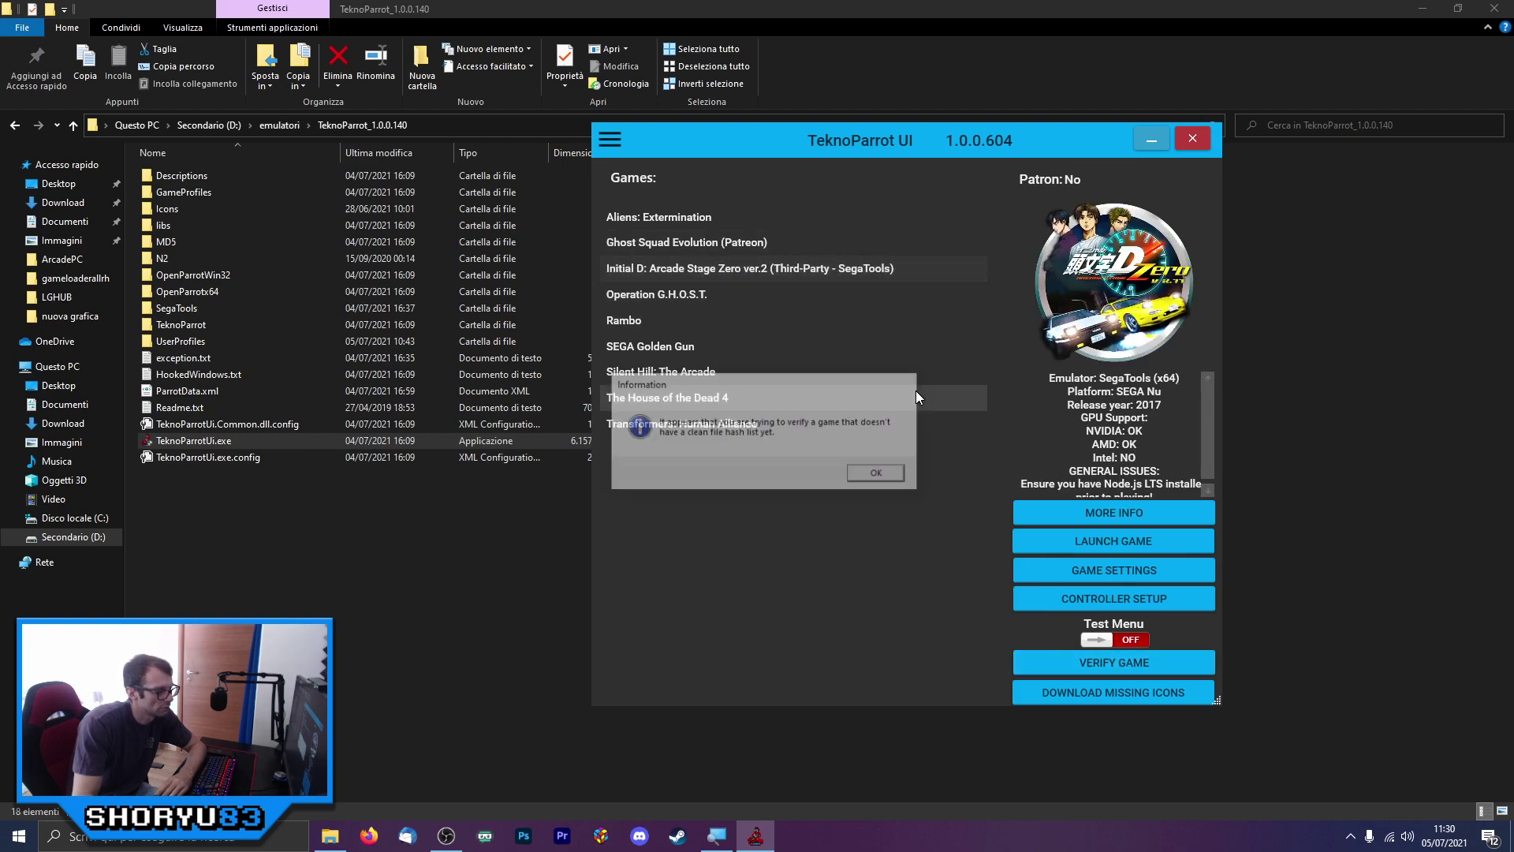
{"action": "left_click", "coordinate": [1114, 571]}
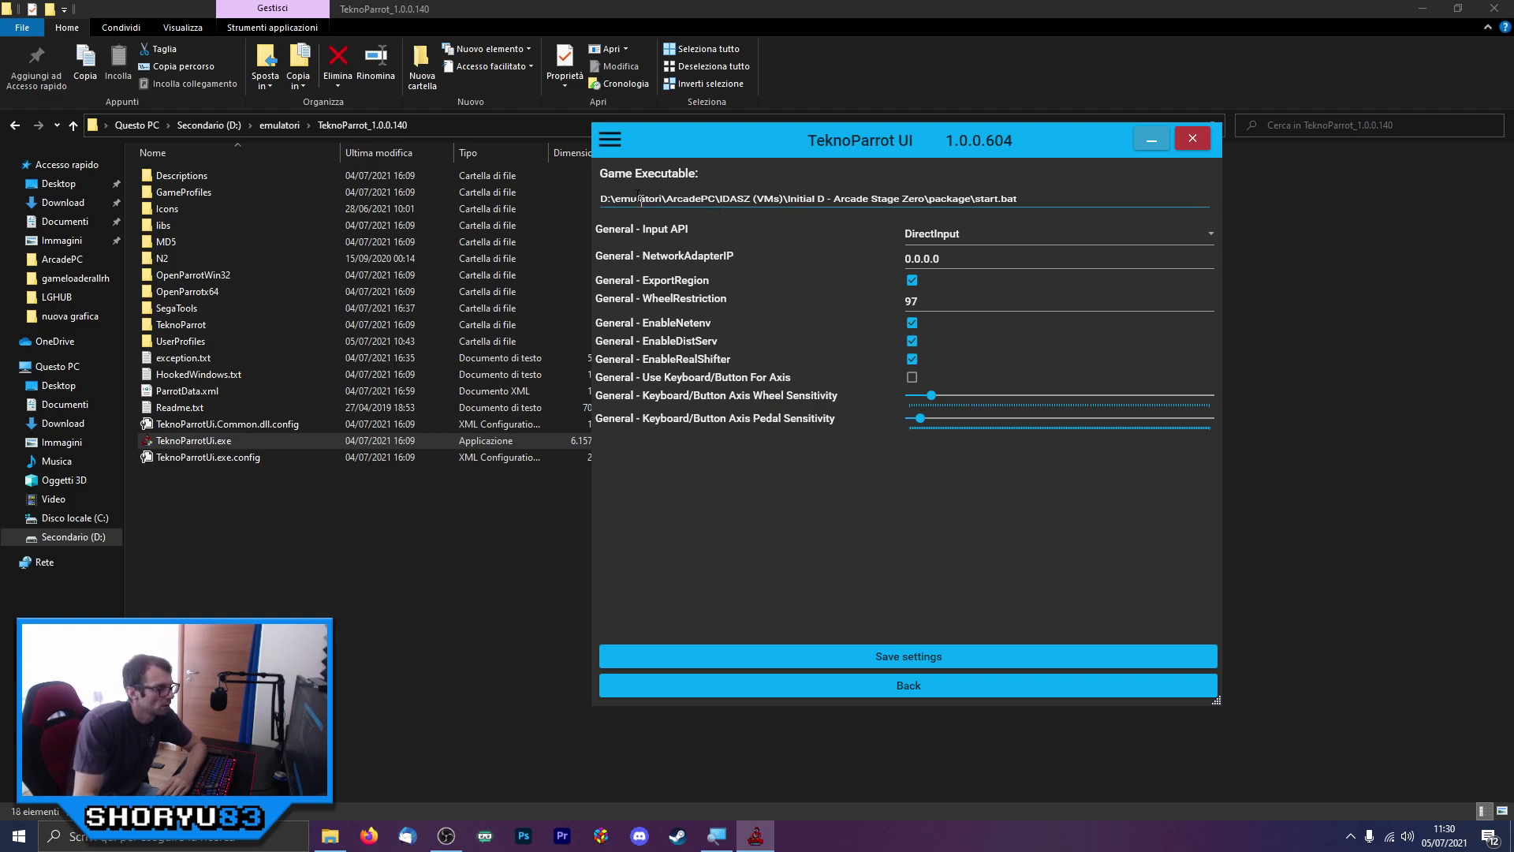
{"action": "left_click", "coordinate": [972, 691]}
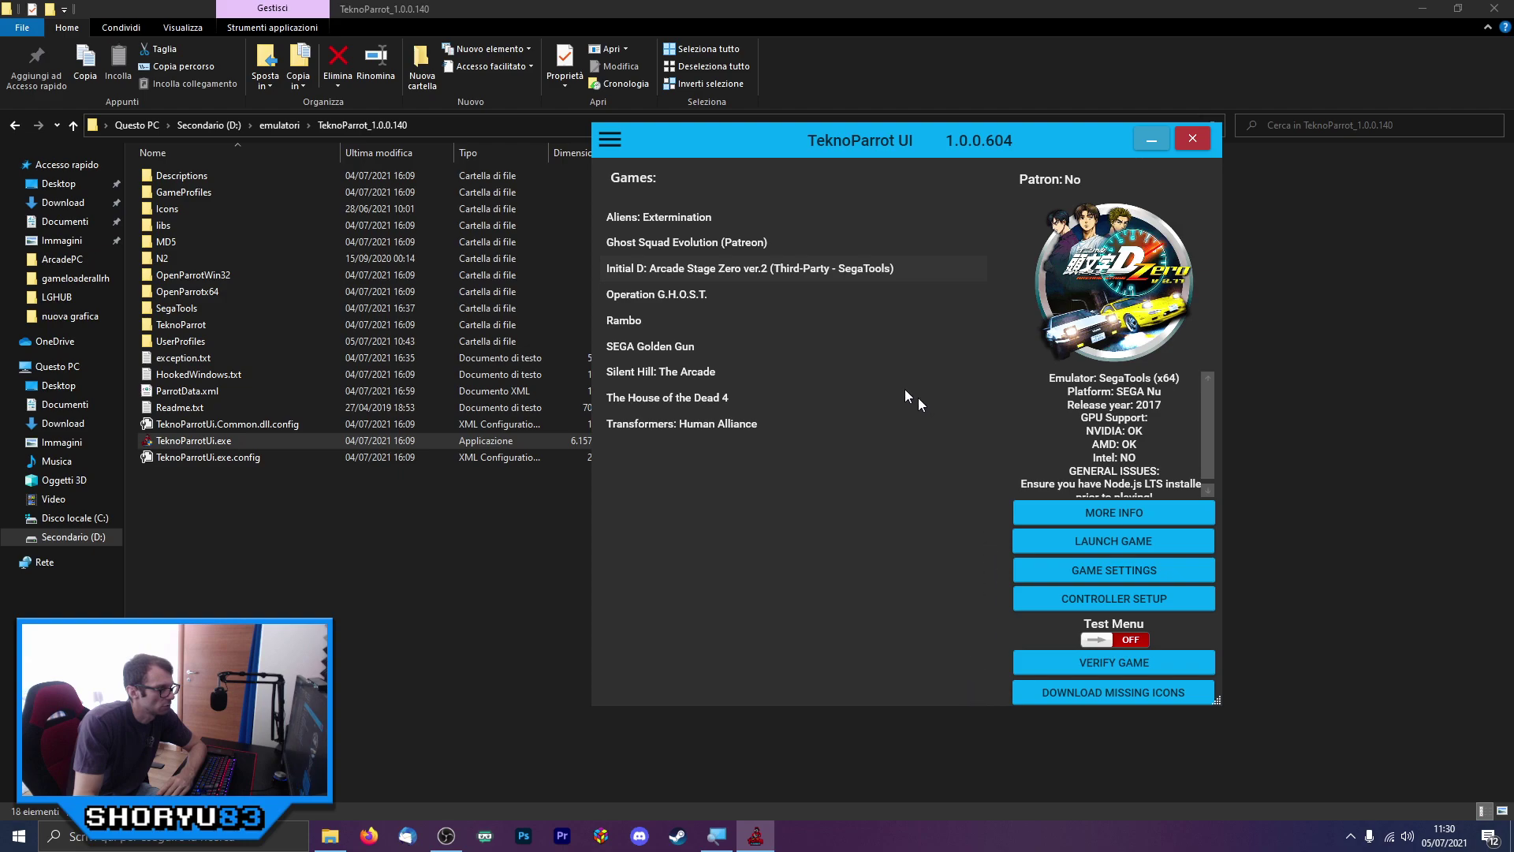
Review the executable path in the game settings of Silent Hill: The Arcade, and return to the game library
{"action": "left_click", "coordinate": [672, 368]}
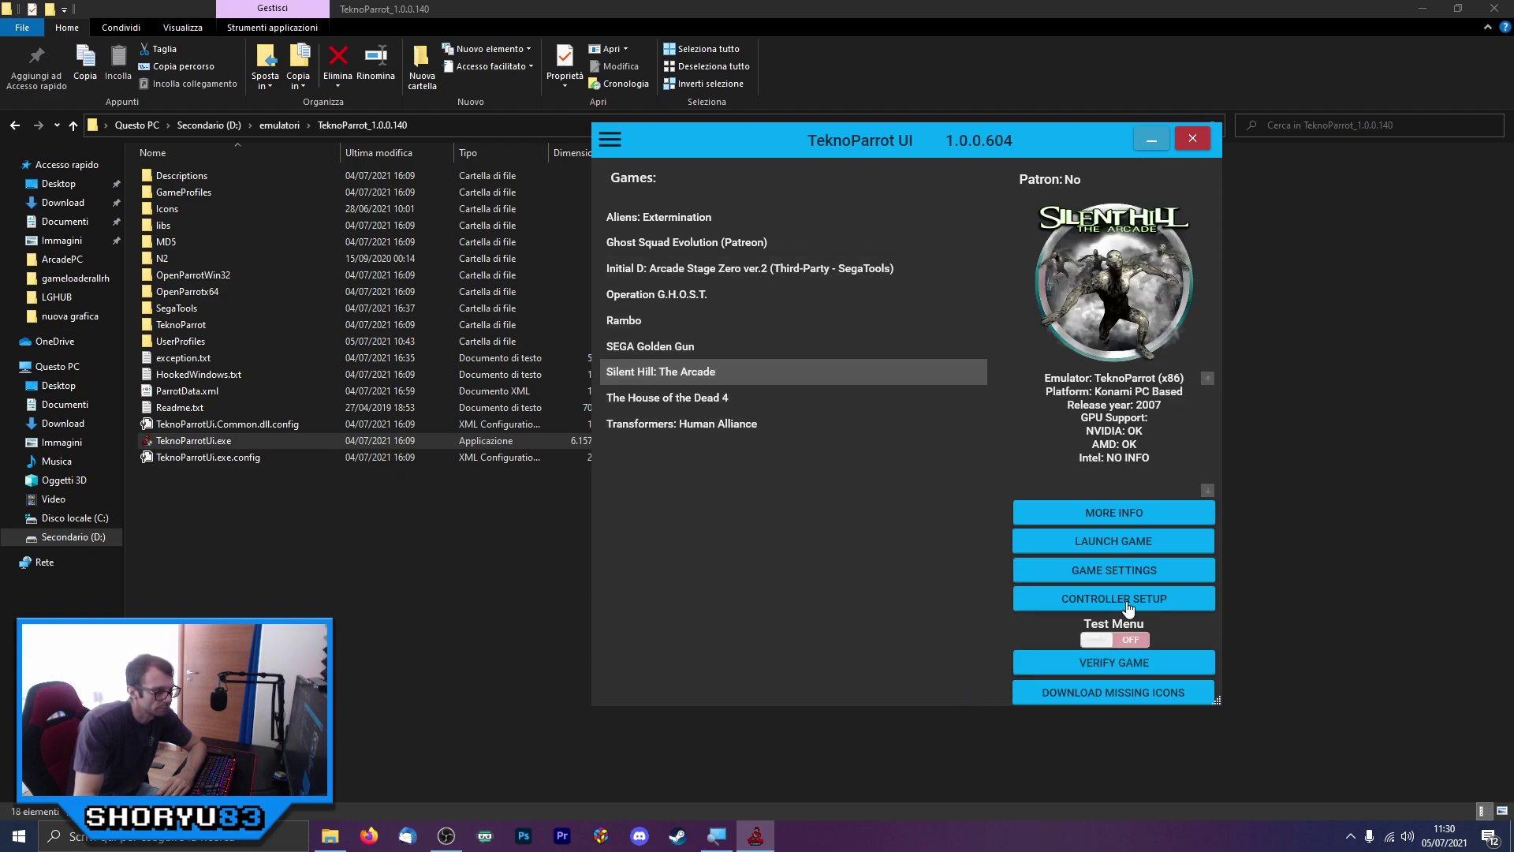
{"action": "left_click", "coordinate": [1136, 575]}
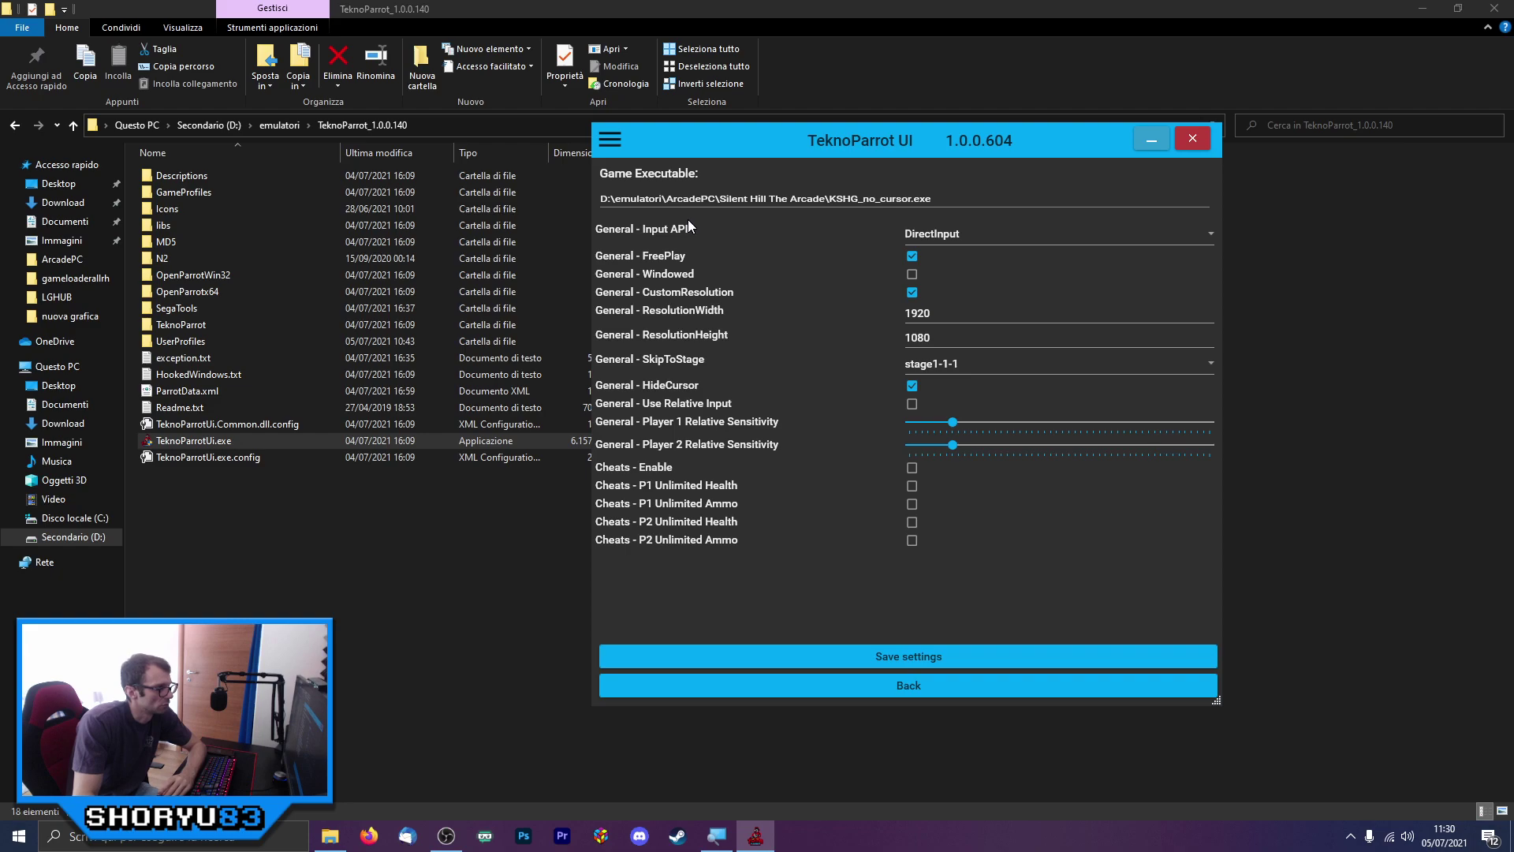
{"action": "left_click", "coordinate": [958, 686]}
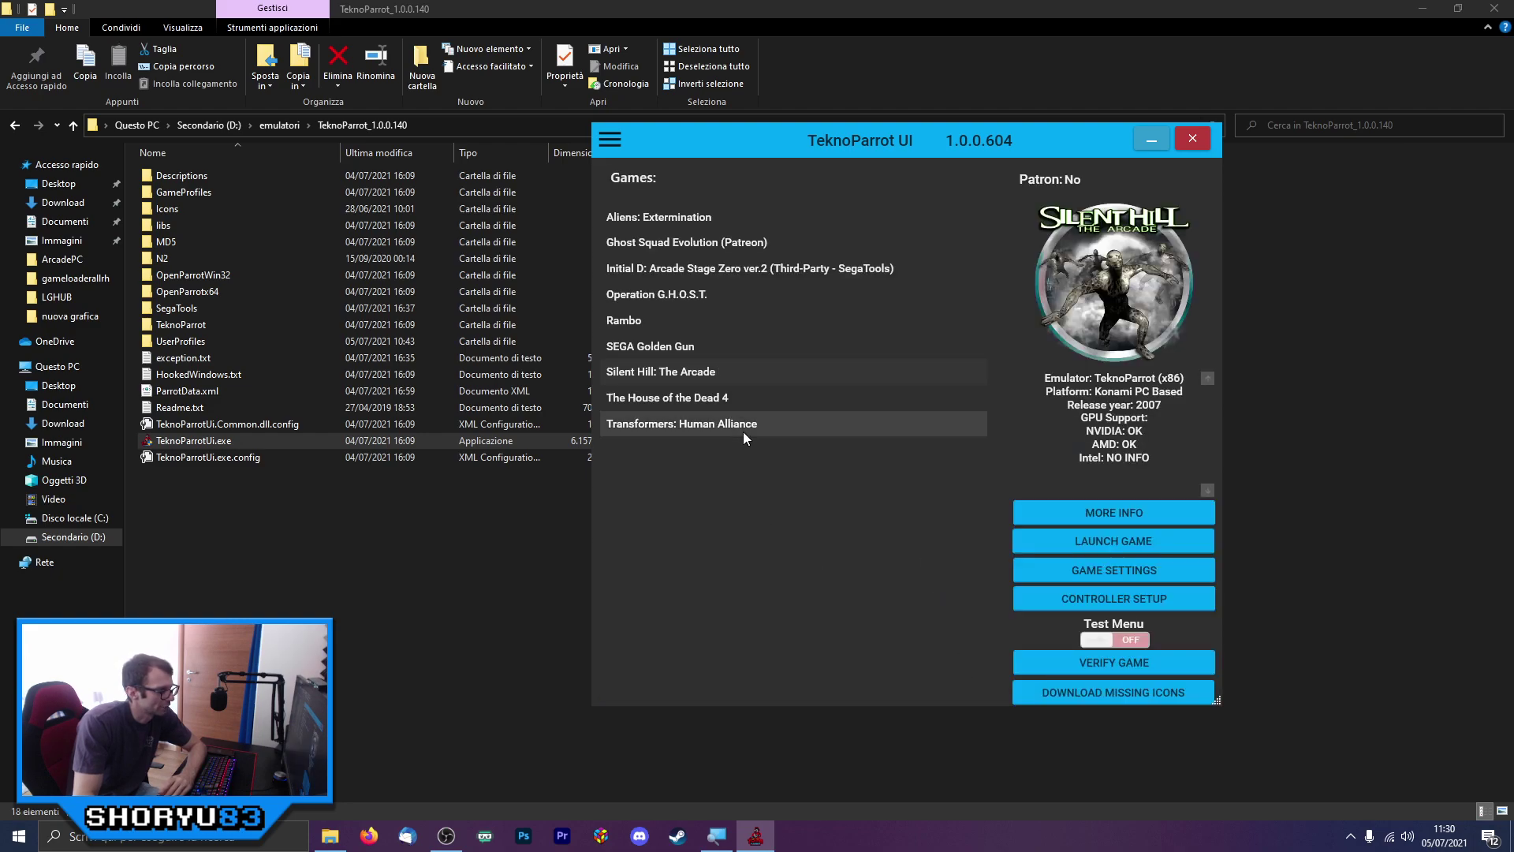
Reopen the game settings of Silent Hill: The Arcade and examine the ResolutionWidth and ResolutionHeight values without saving
{"action": "left_click", "coordinate": [1126, 569]}
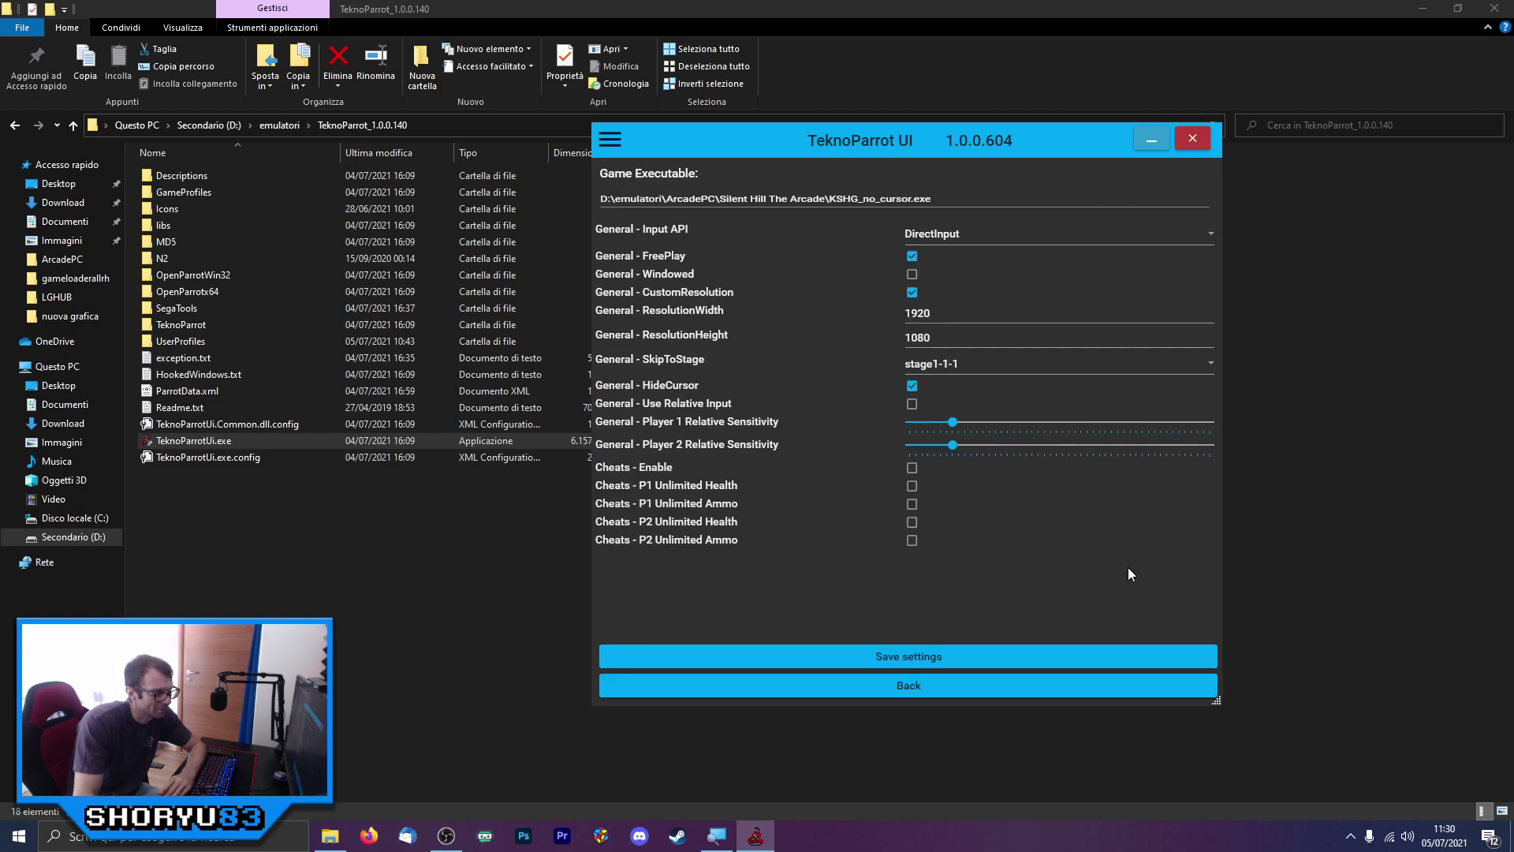
{"action": "left_click", "coordinate": [924, 312]}
{"action": "left_click", "coordinate": [946, 338]}
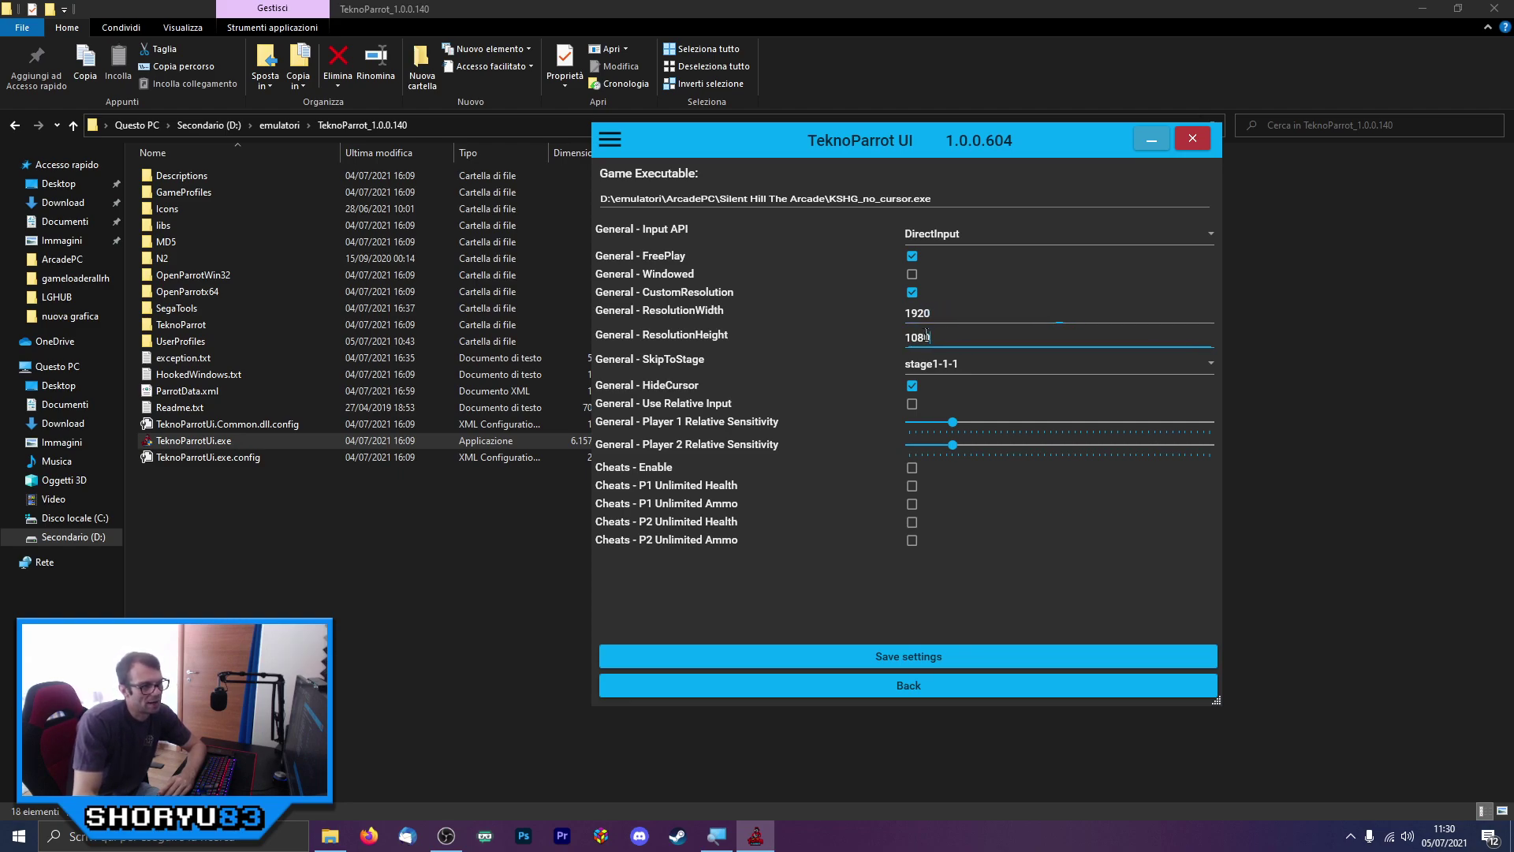
{"action": "left_click", "coordinate": [931, 312]}
{"action": "left_click", "coordinate": [934, 335]}
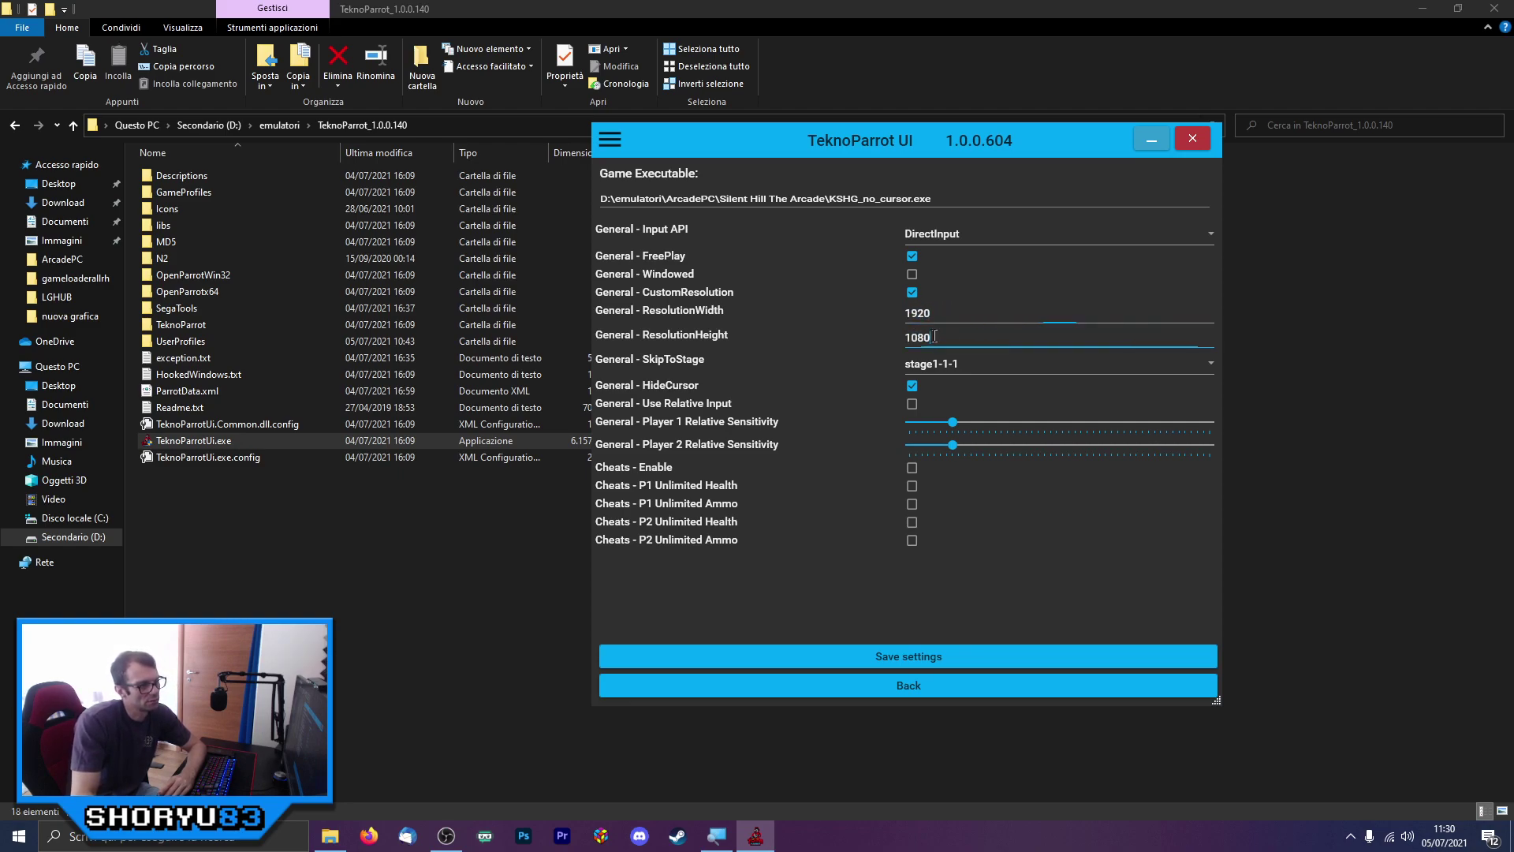
{"action": "left_click", "coordinate": [903, 313]}
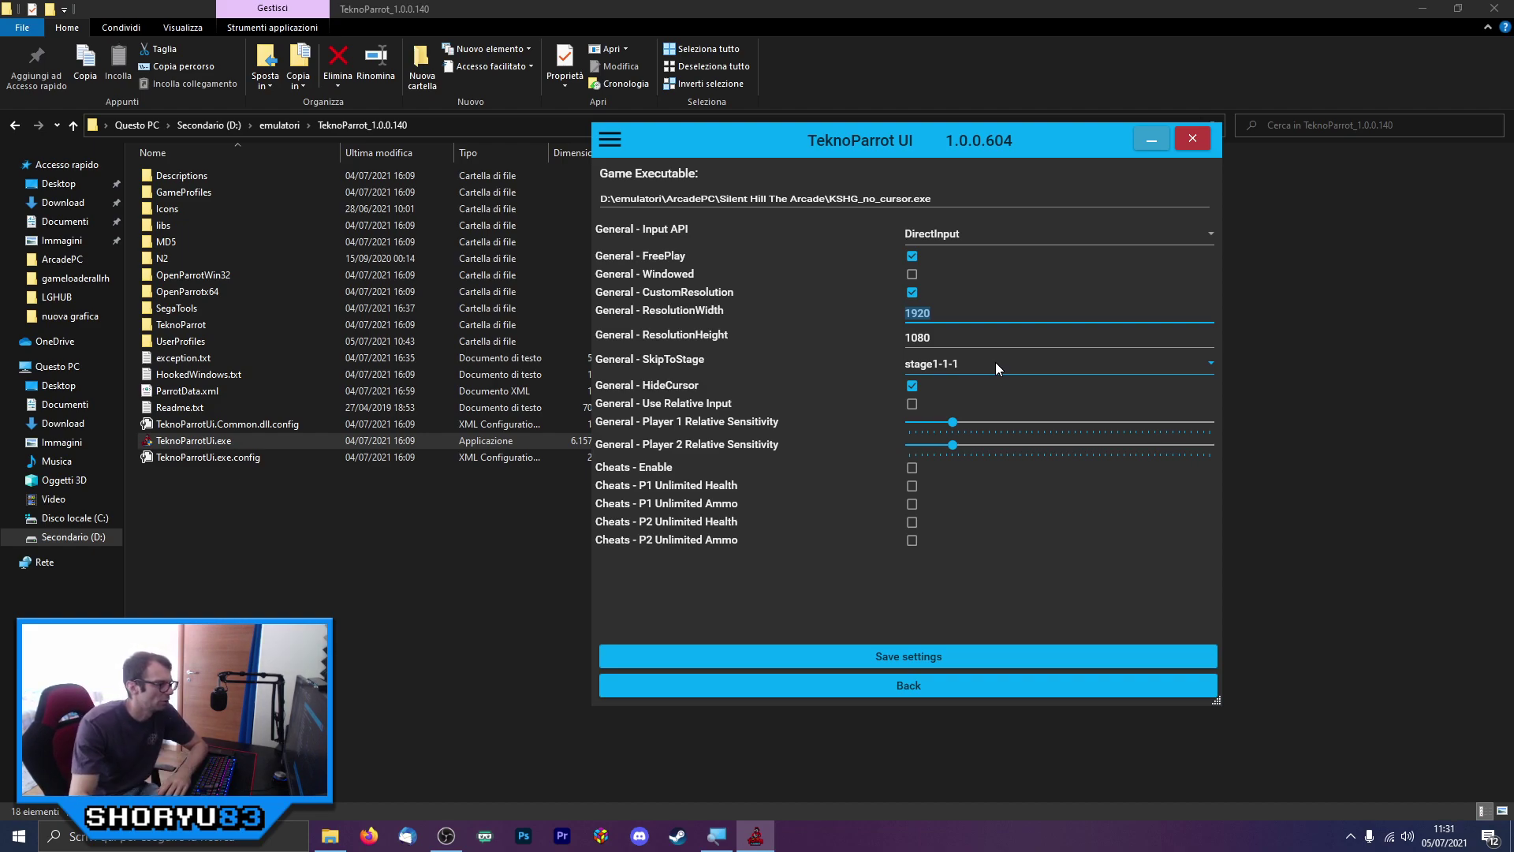
{"action": "left_click", "coordinate": [886, 694]}
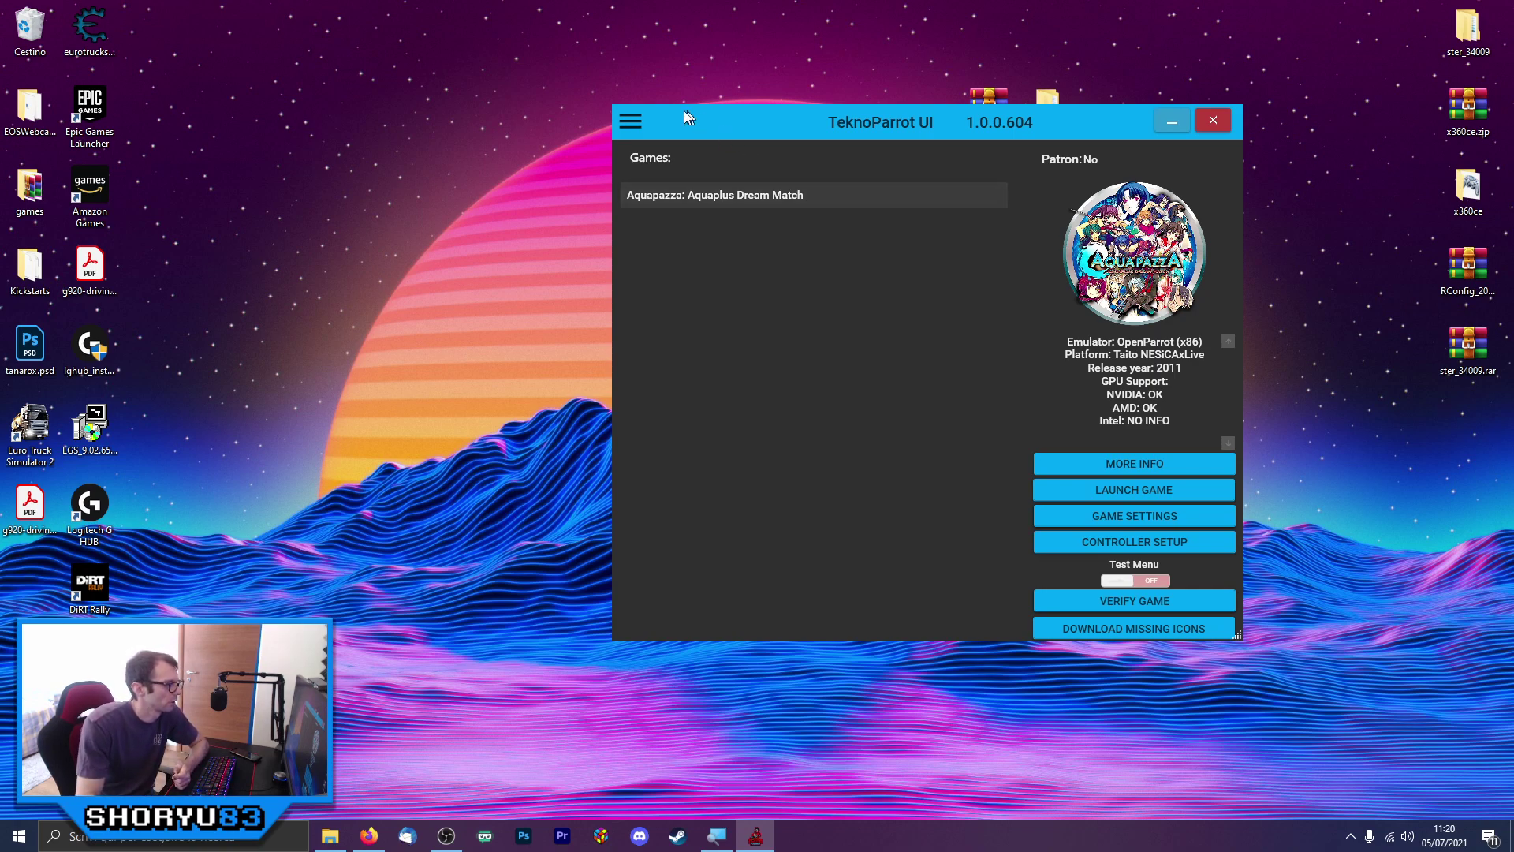
In the TeknoParrot setup containing Aquapazza, add D1GP Arcade (Patreon) to the library and select it
{"action": "left_click", "coordinate": [631, 124]}
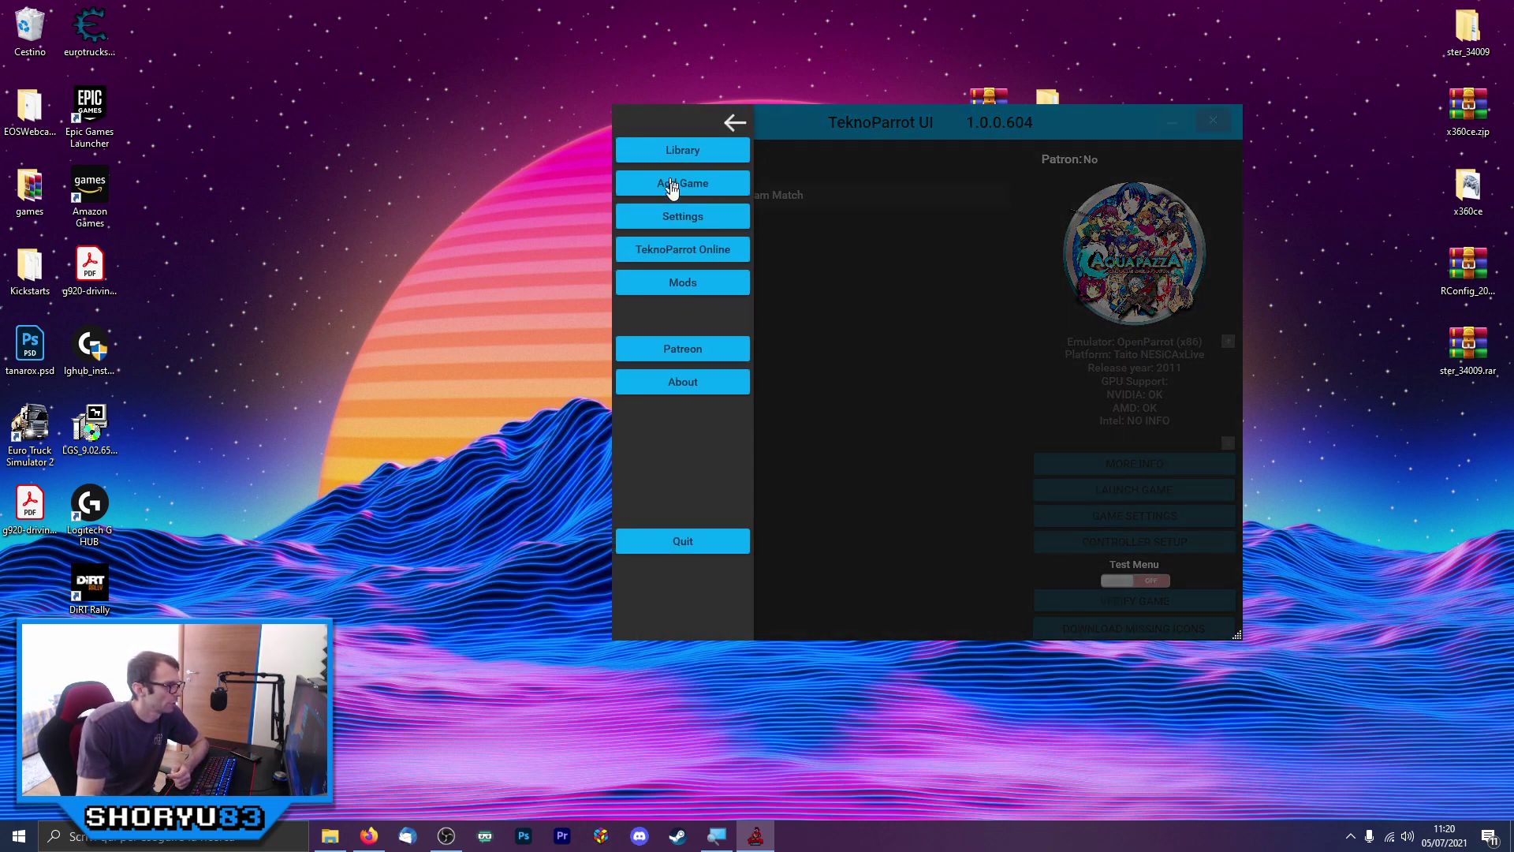
{"action": "left_click", "coordinate": [672, 188]}
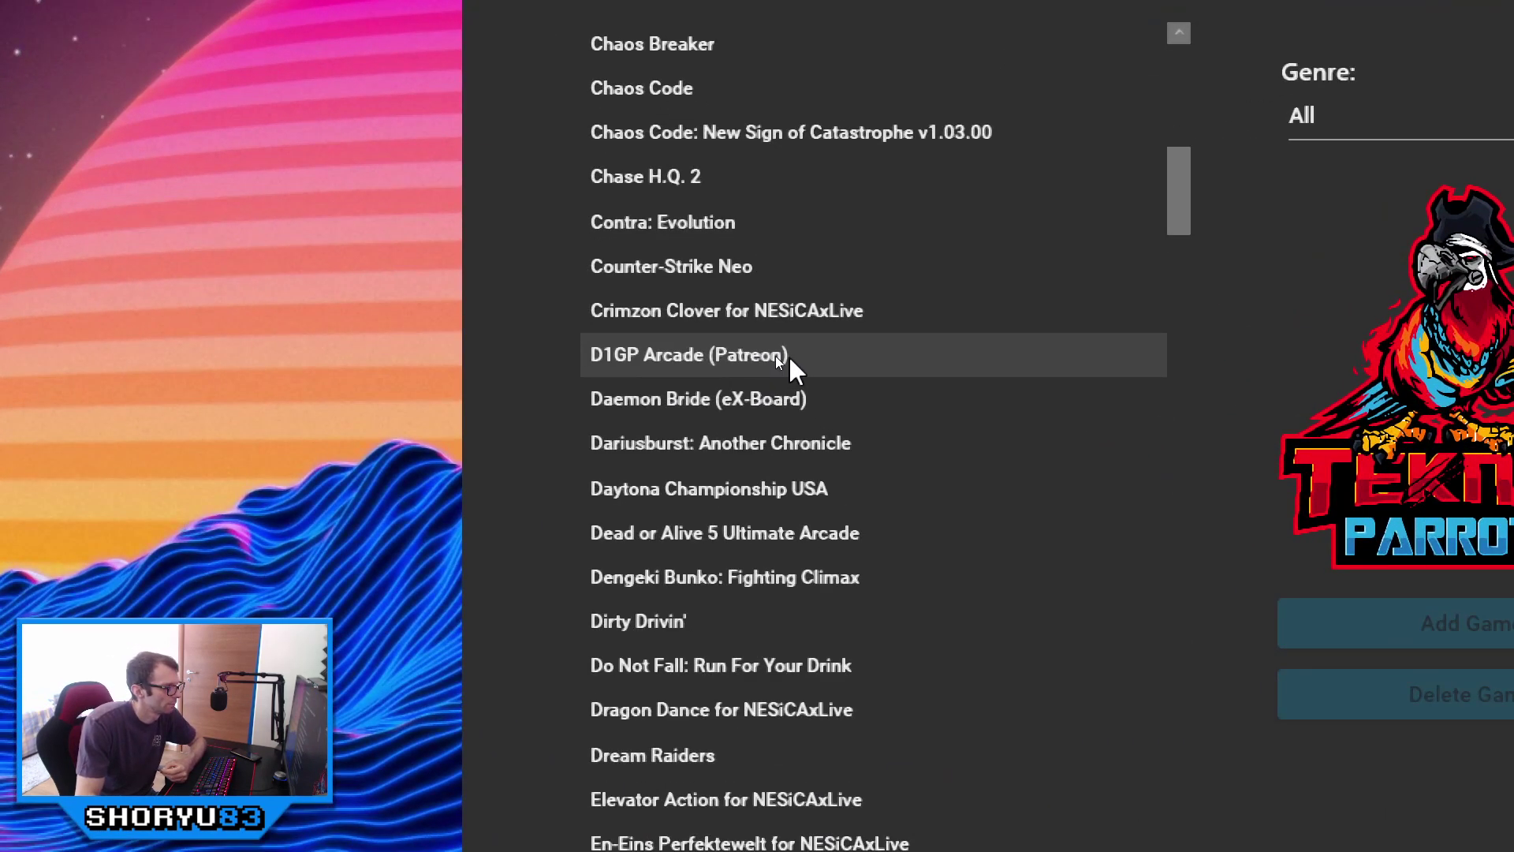
{"action": "left_click", "coordinate": [777, 357]}
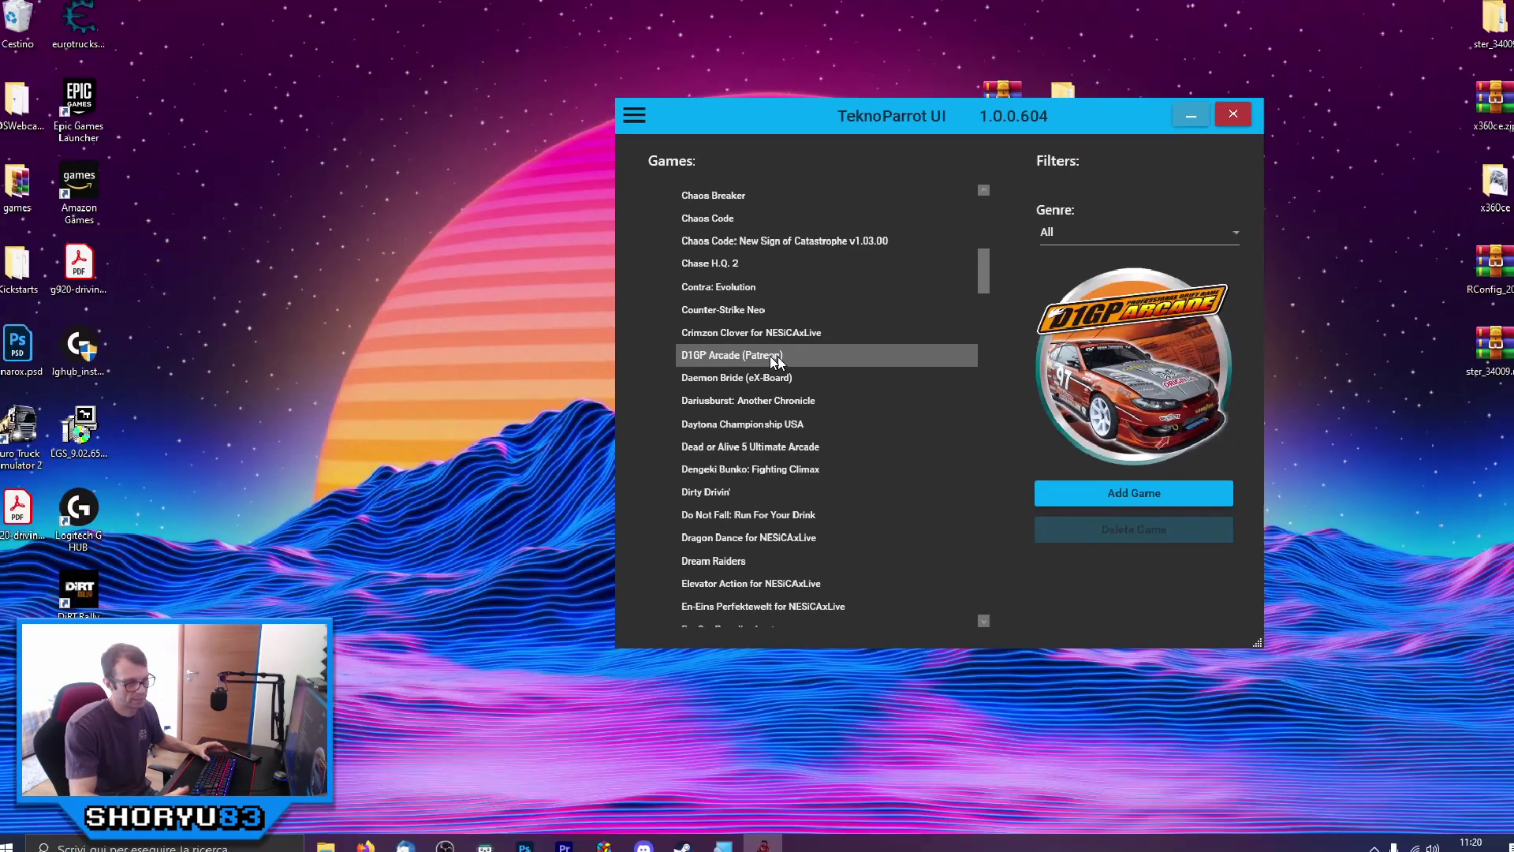
{"action": "left_click", "coordinate": [1164, 505]}
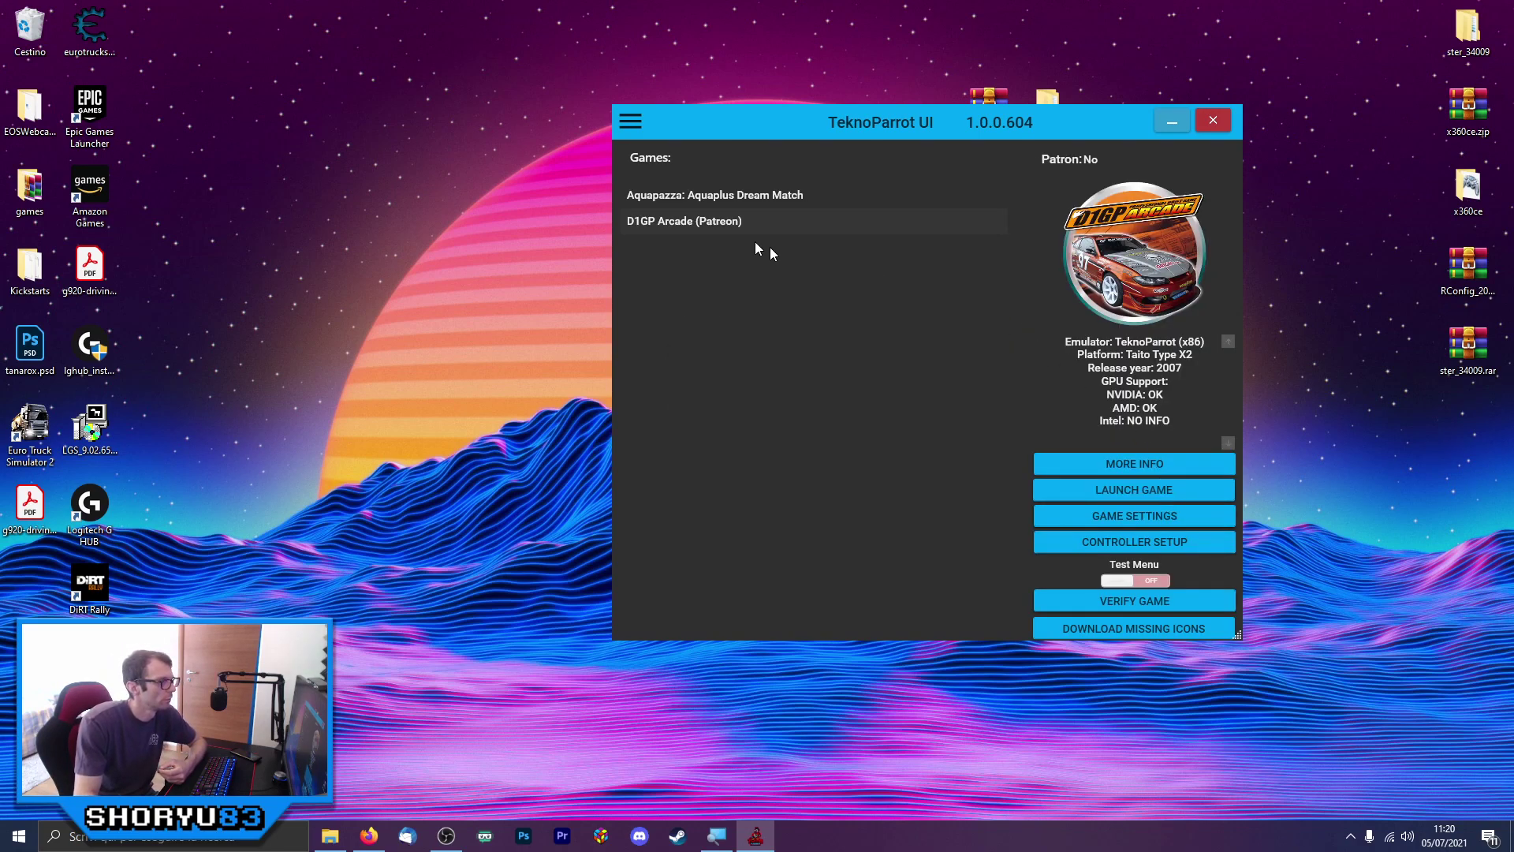
{"action": "left_click", "coordinate": [729, 227]}
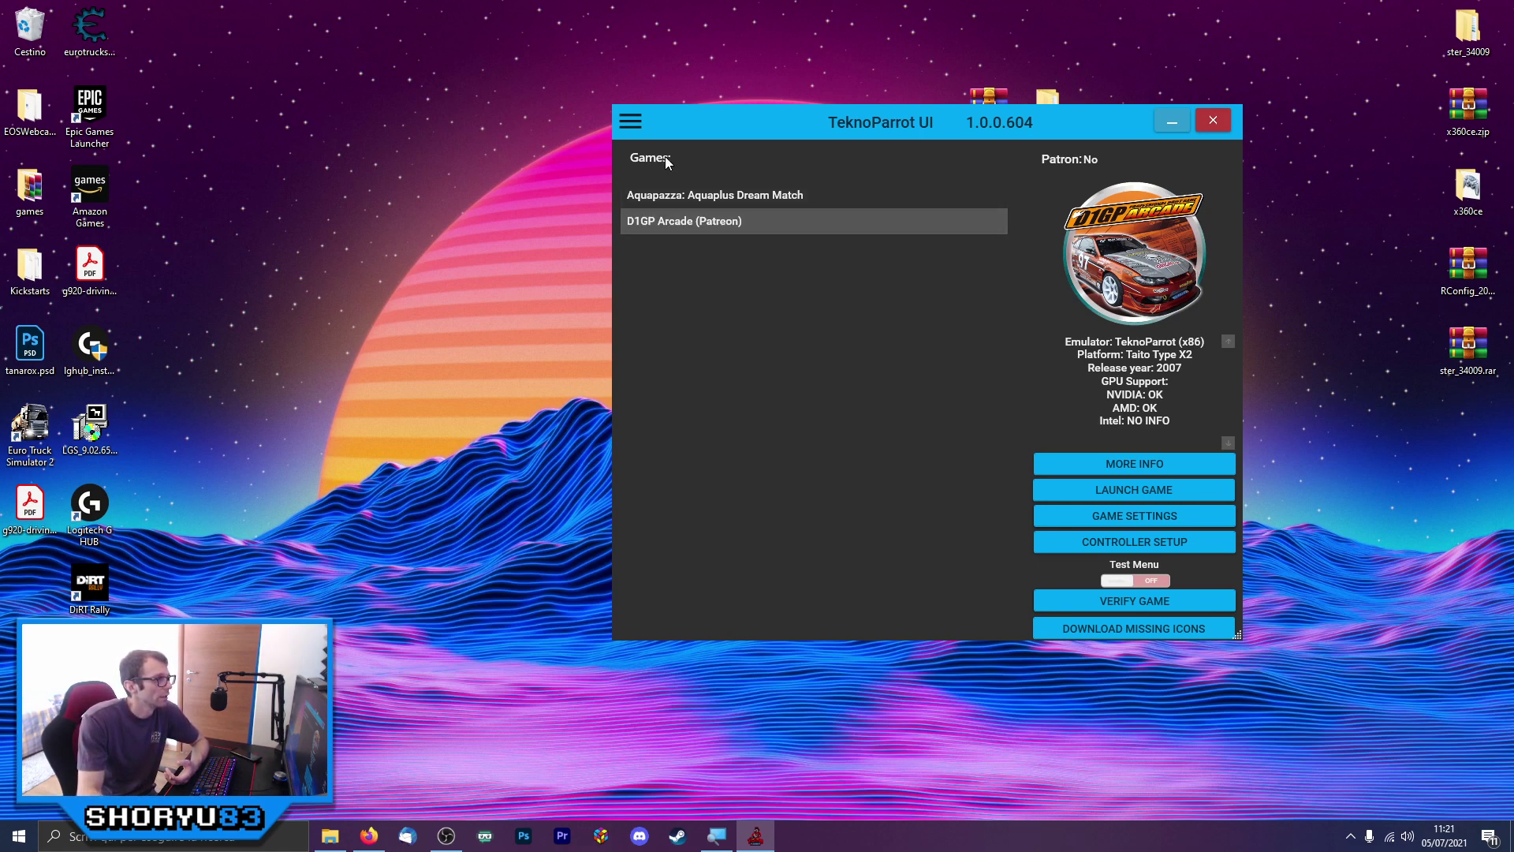
Reload the game library, and view the emulator's general settings without changing them
{"action": "left_click", "coordinate": [635, 125]}
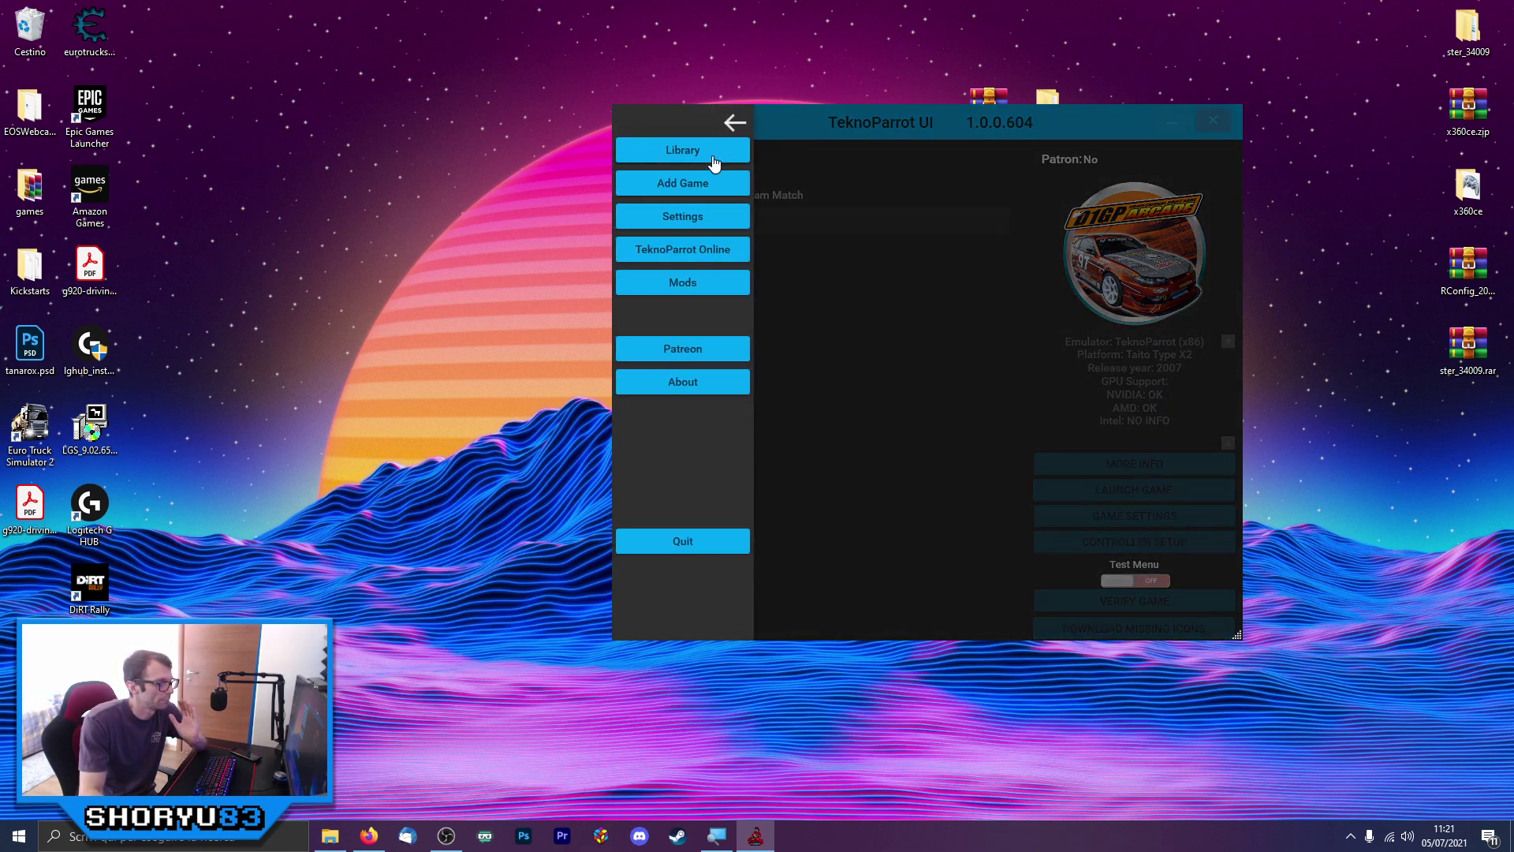
{"action": "left_click", "coordinate": [712, 154]}
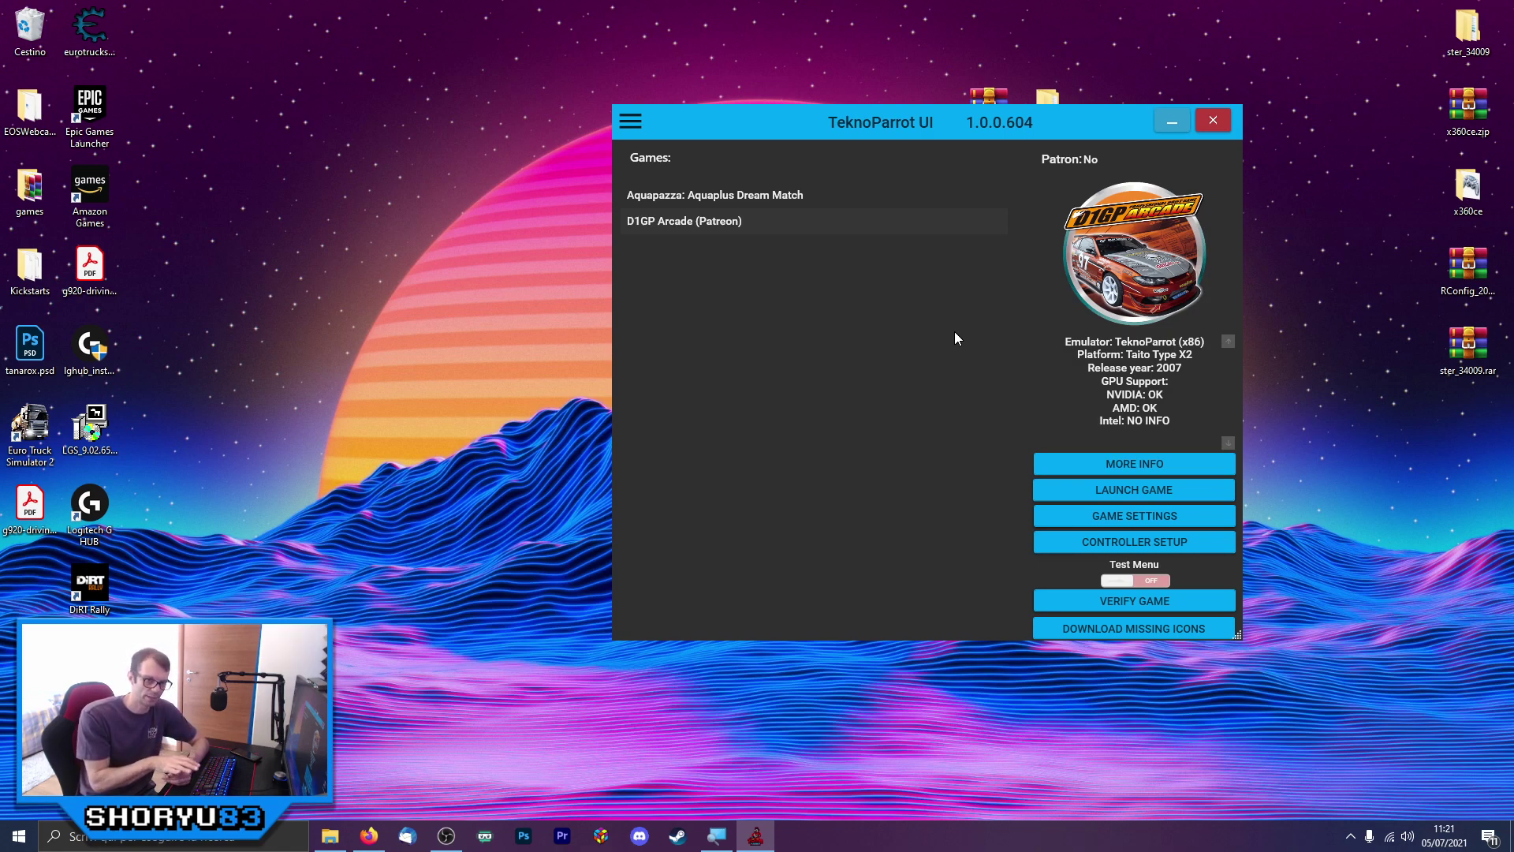
{"action": "left_click", "coordinate": [634, 120]}
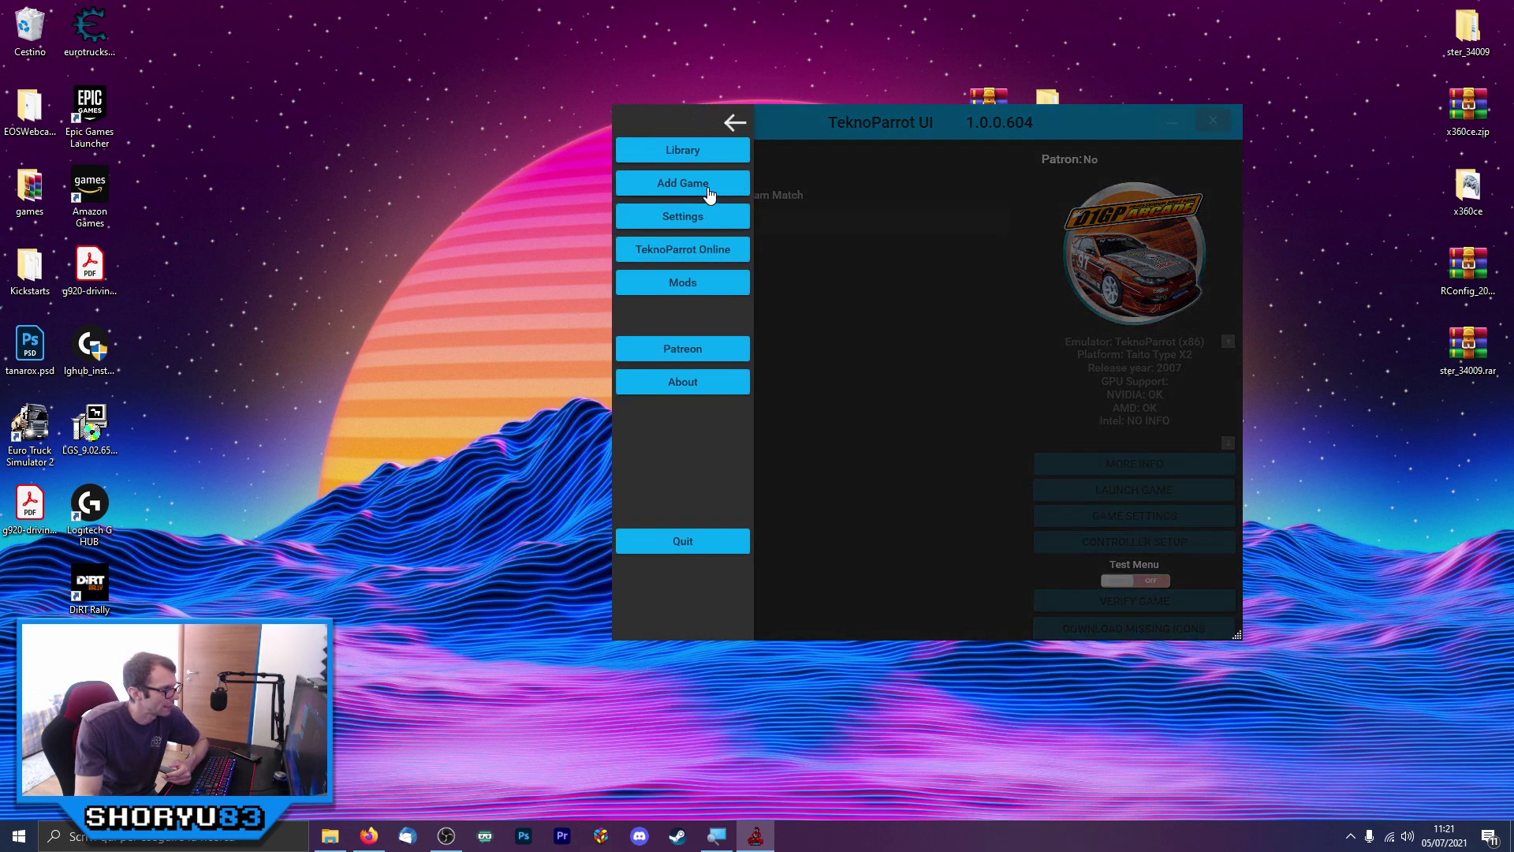
{"action": "left_click", "coordinate": [700, 222]}
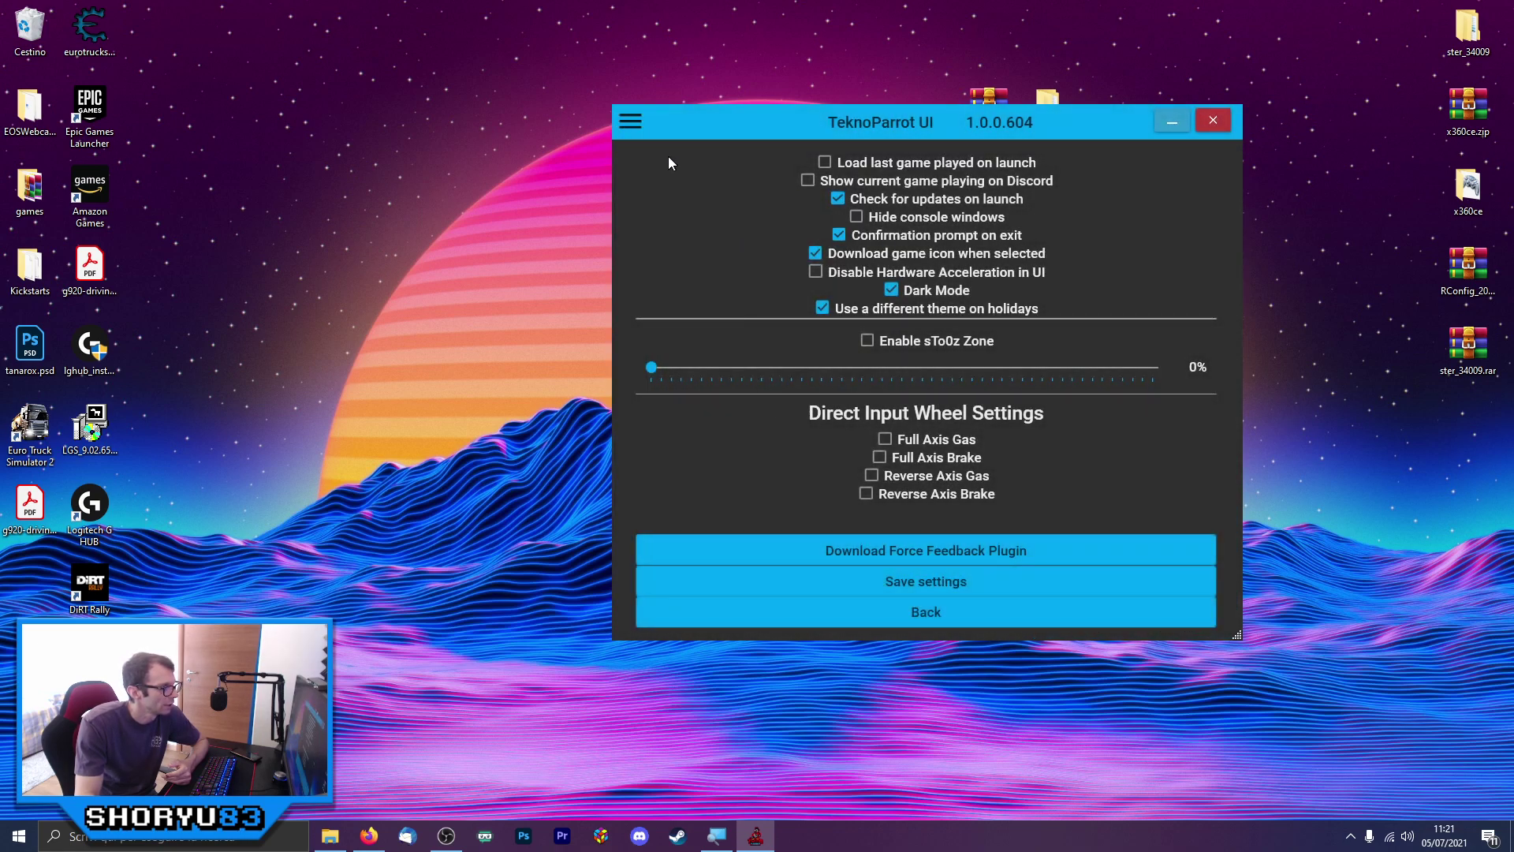
{"action": "left_click", "coordinate": [942, 617]}
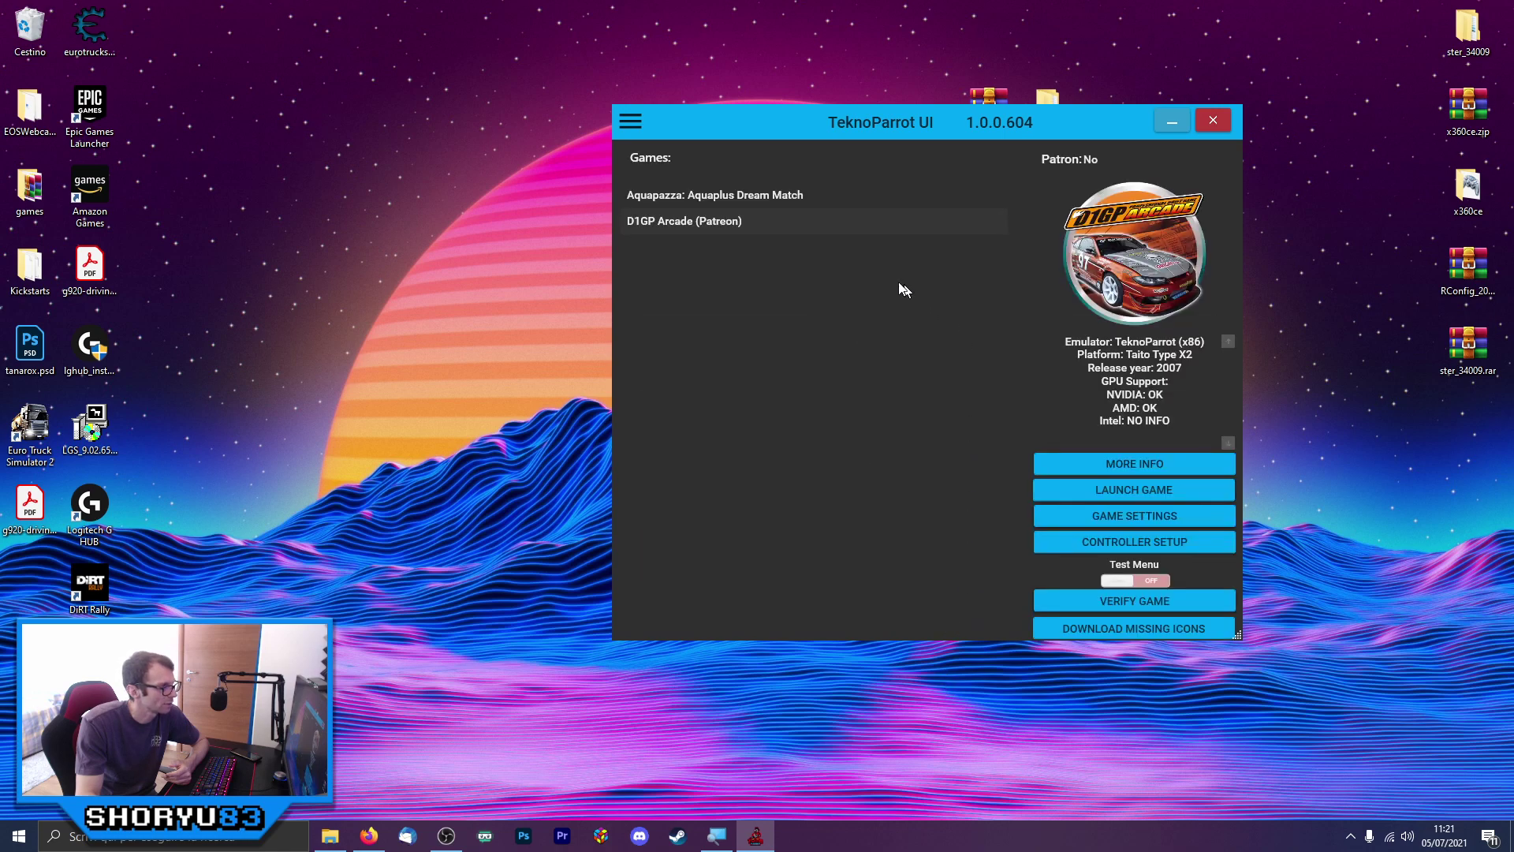
View the Patreon key registration page and return to the game library
{"action": "left_click", "coordinate": [634, 124]}
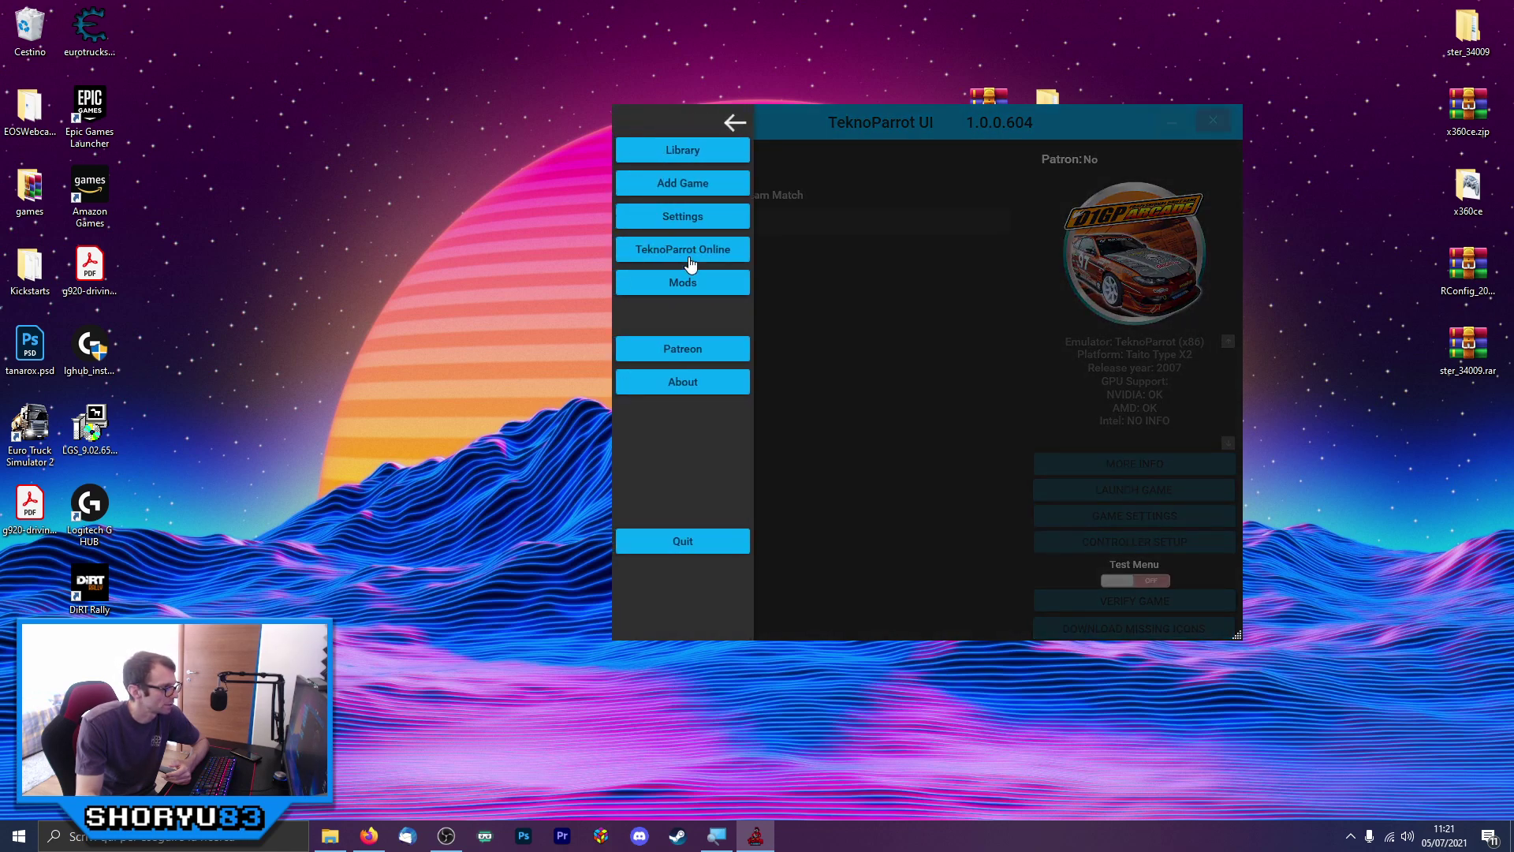
{"action": "left_click", "coordinate": [704, 357]}
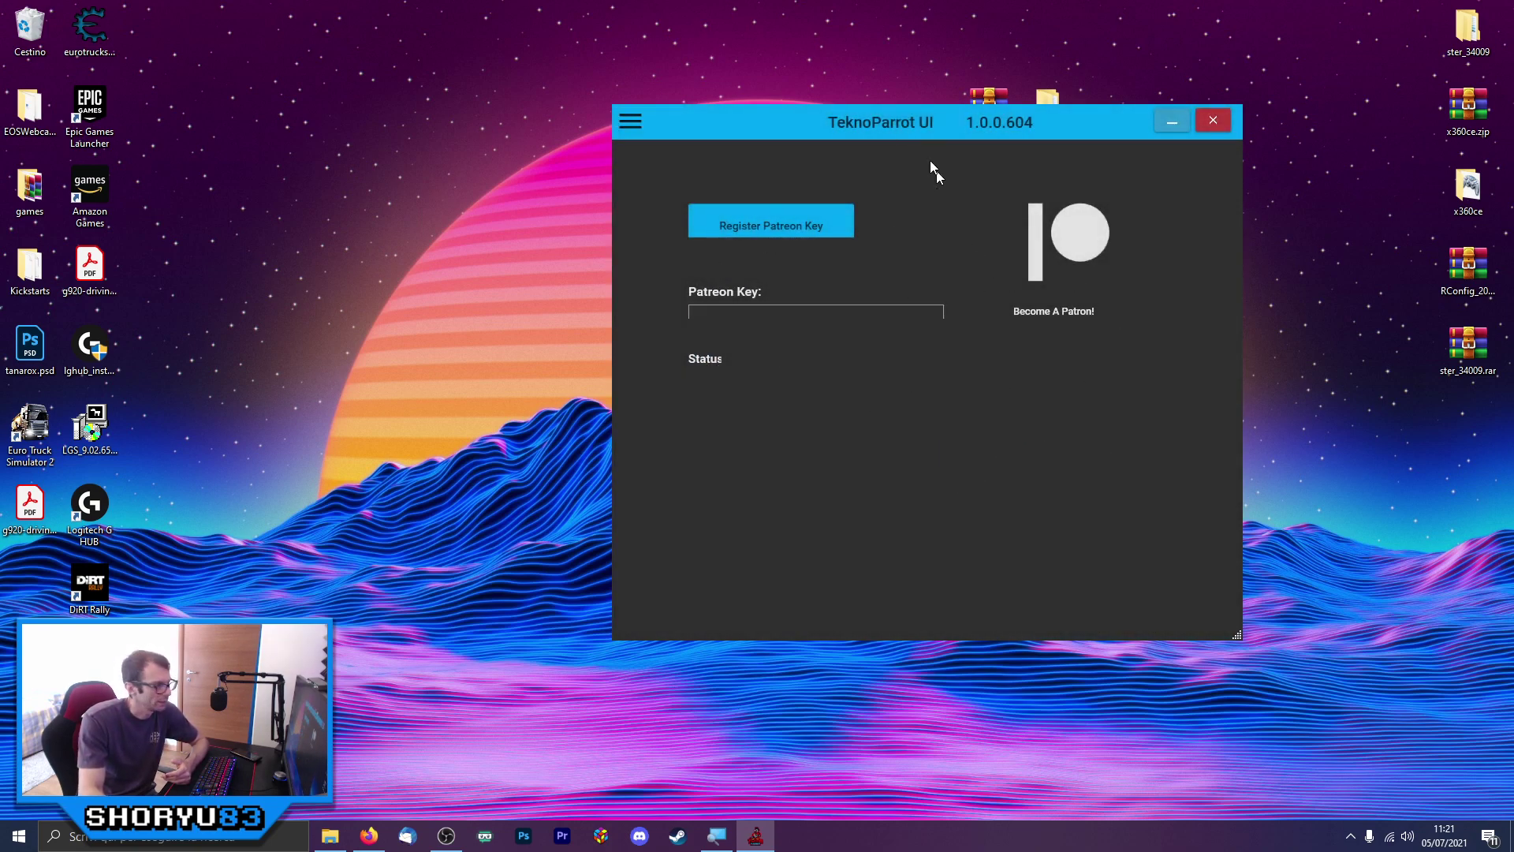
{"action": "left_click", "coordinate": [630, 120]}
{"action": "left_click", "coordinate": [680, 153]}
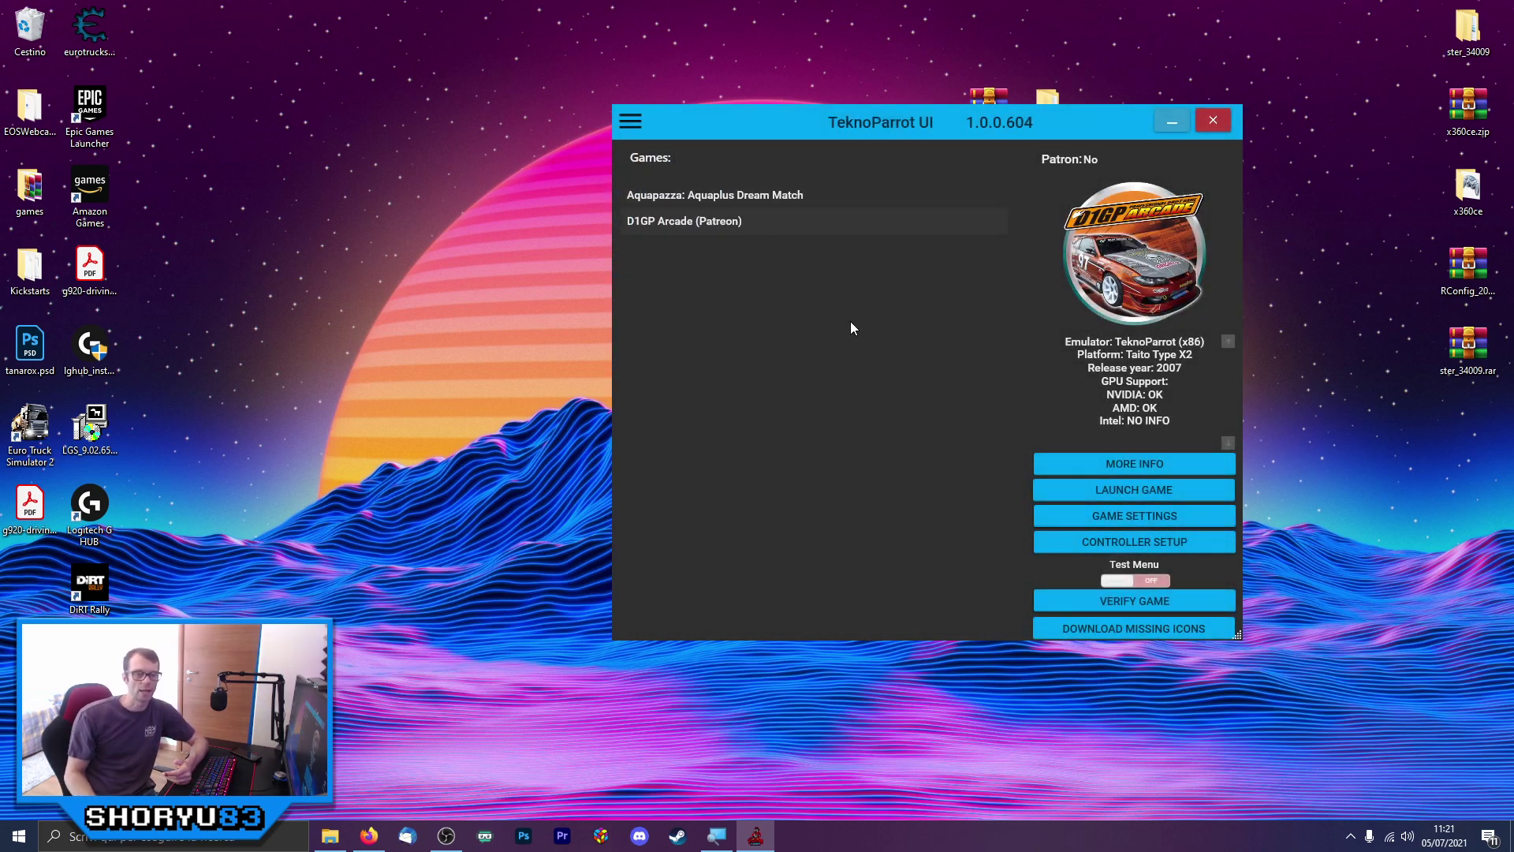